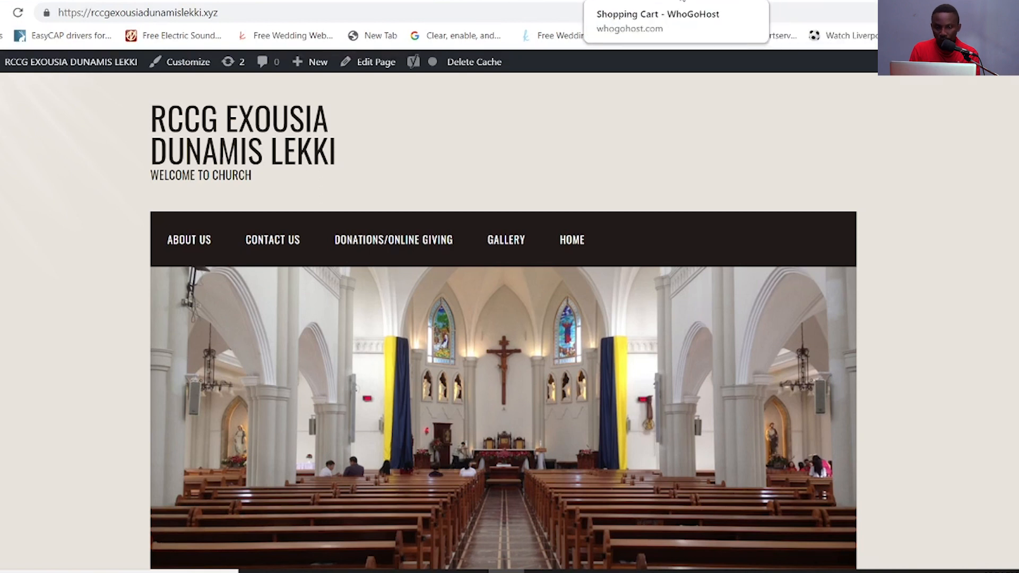
- Fill in rccgexousiadunamislekki in the domain checker and check its .ng availability
click(605, 2)
click(267, 295)
click(272, 324)
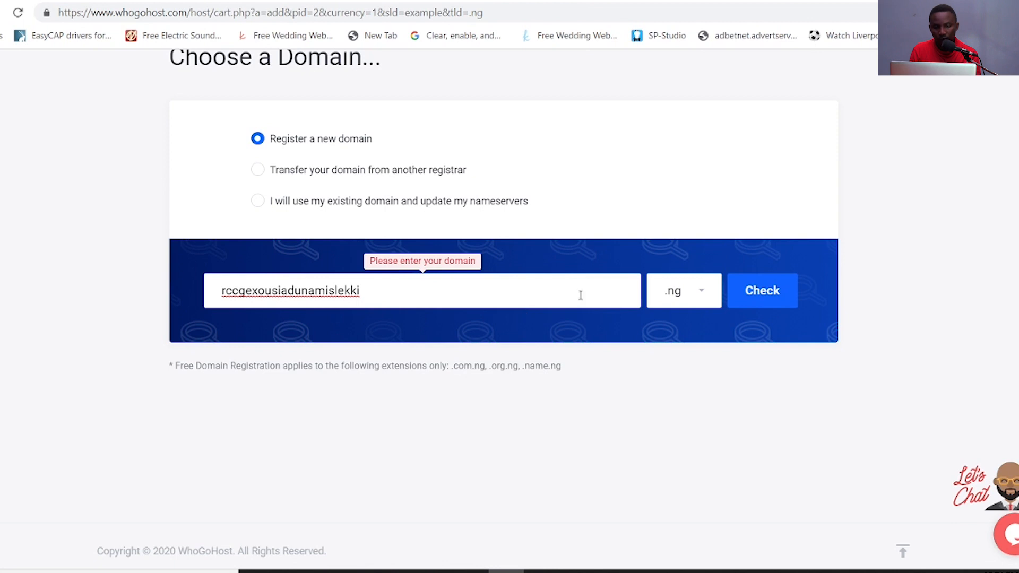
click(749, 299)
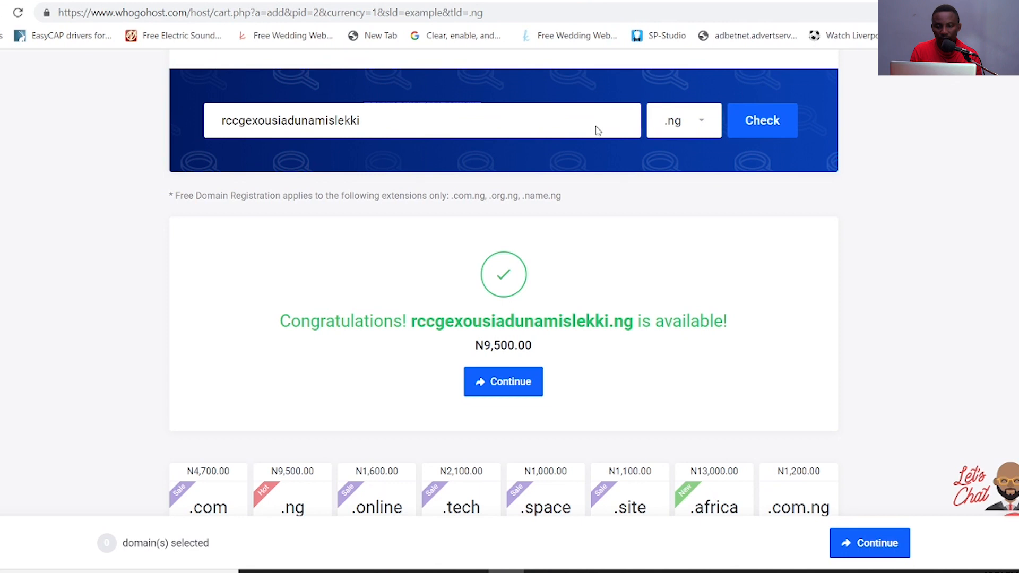
- Switch the extension to .africa and check it, available for N13,000.00
click(702, 124)
click(702, 124)
click(702, 123)
click(635, 218)
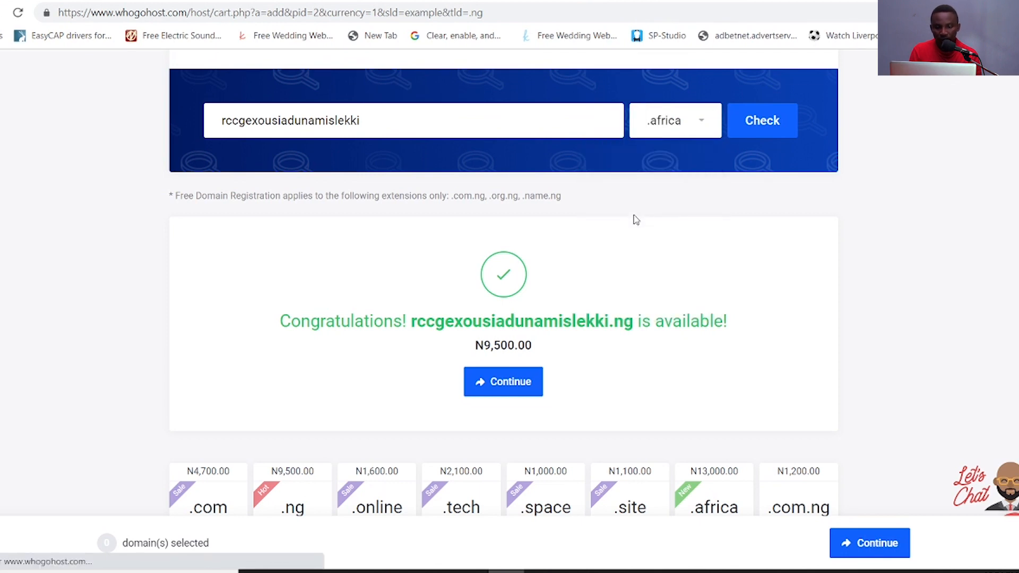
click(756, 133)
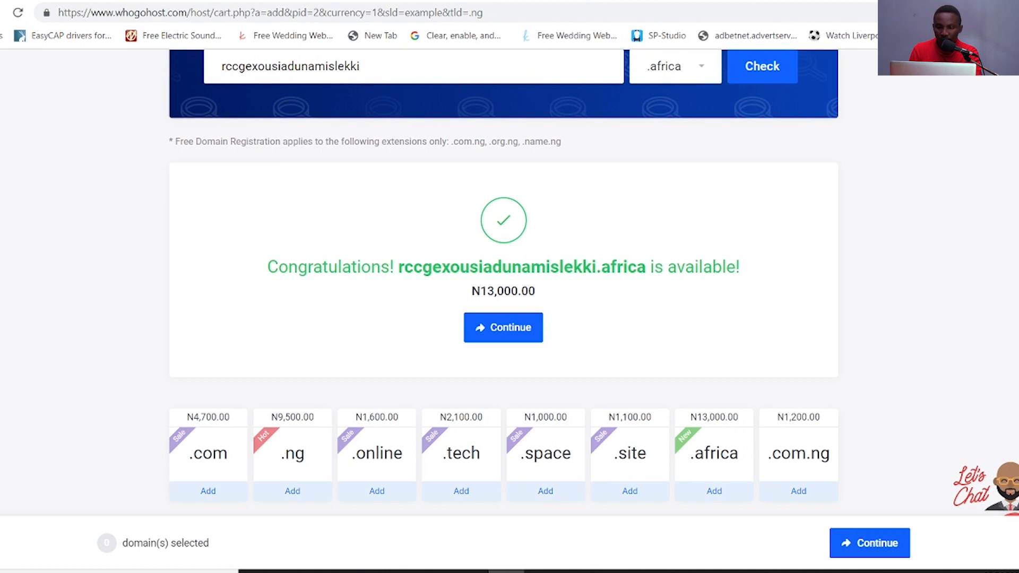
- Check rccgexousiadunamislekki.church, shown available at N13,800.00
right_click(865, 238)
key(Escape)
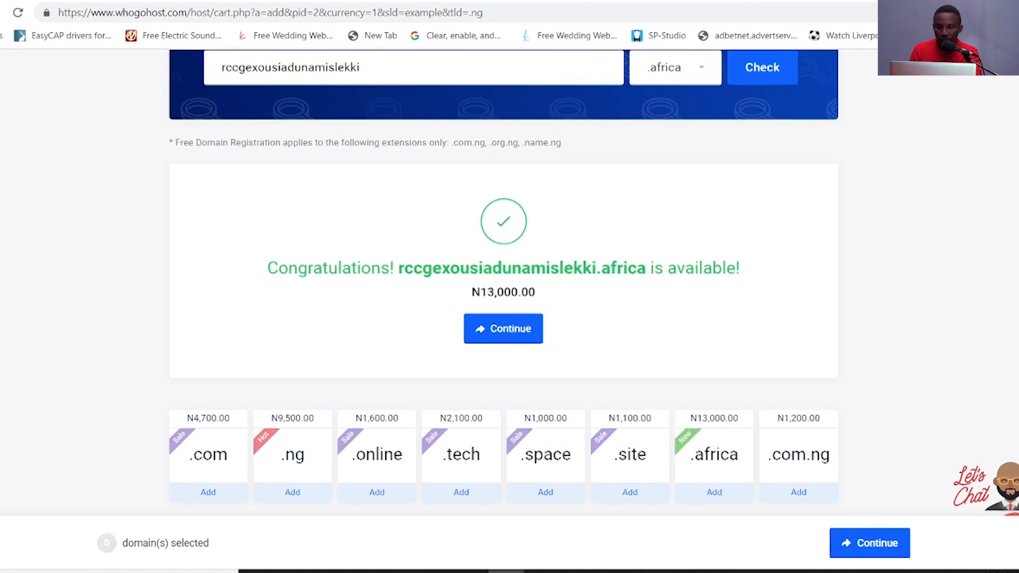
scroll(812, 159, up, 3)
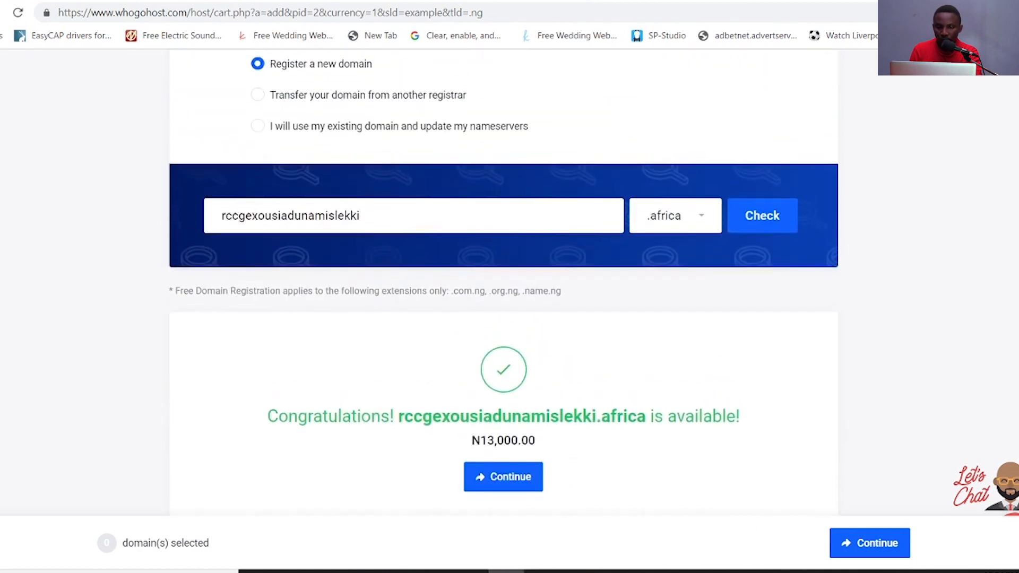
click(700, 218)
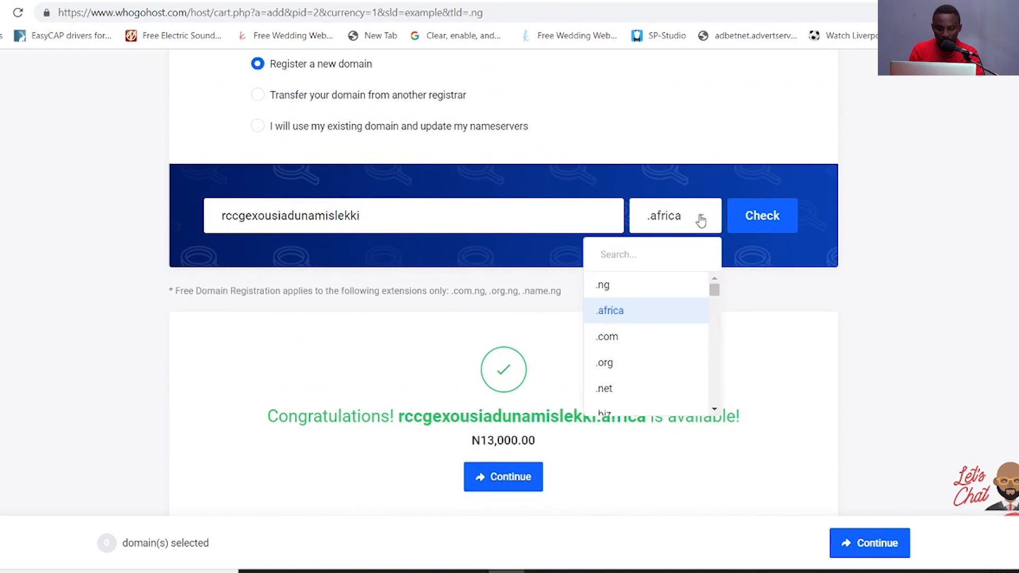
text(.church)
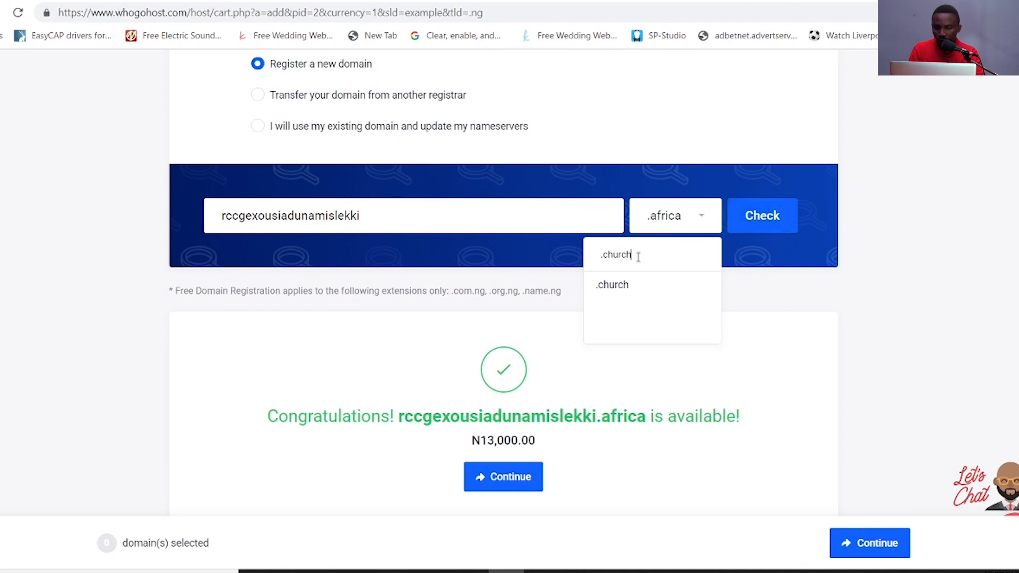
click(639, 287)
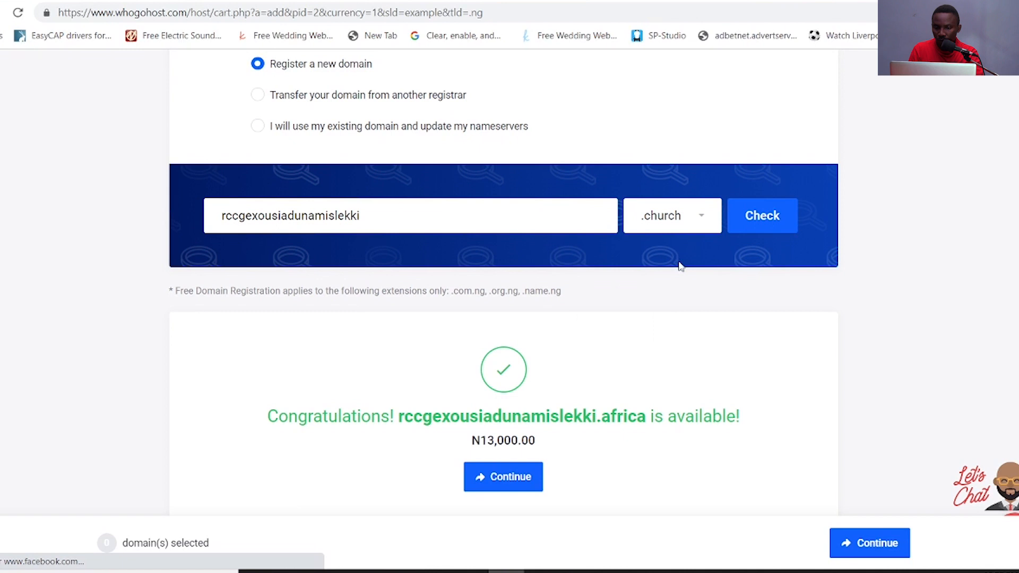
click(753, 223)
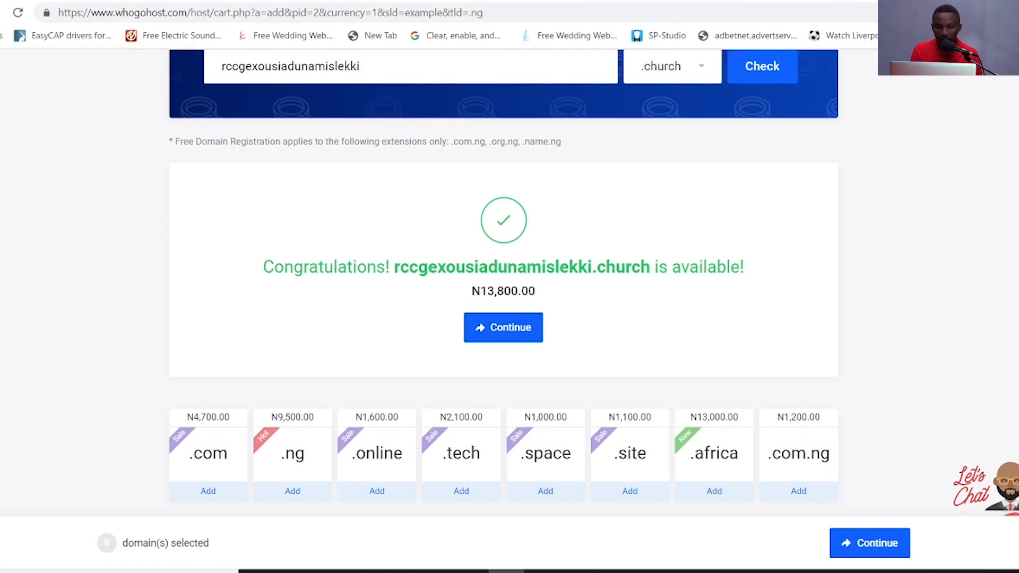
scroll(503, 281, up, 2)
scroll(503, 281, down, 1)
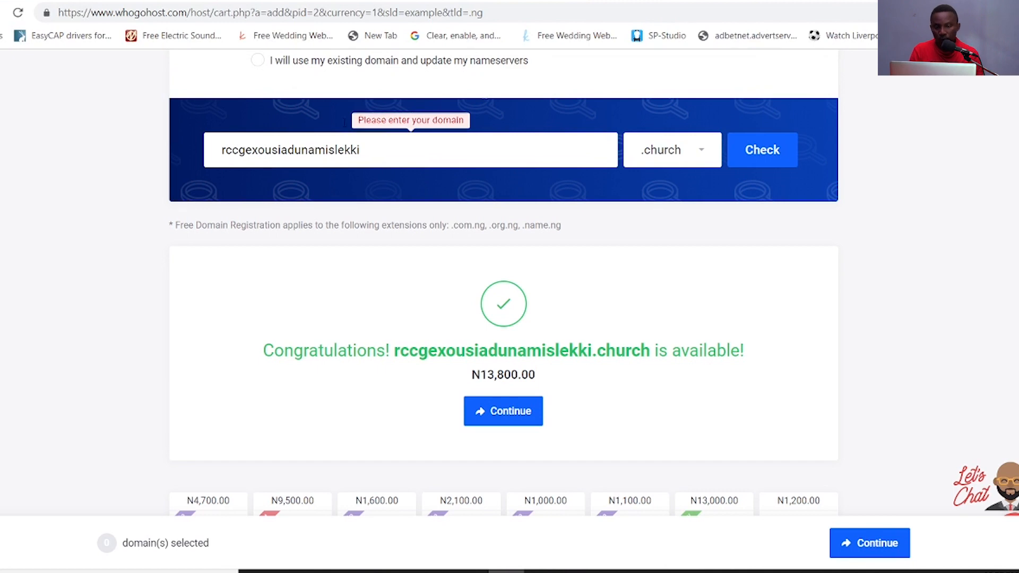
- Check the .org extension, available for N5,900.00
click(699, 152)
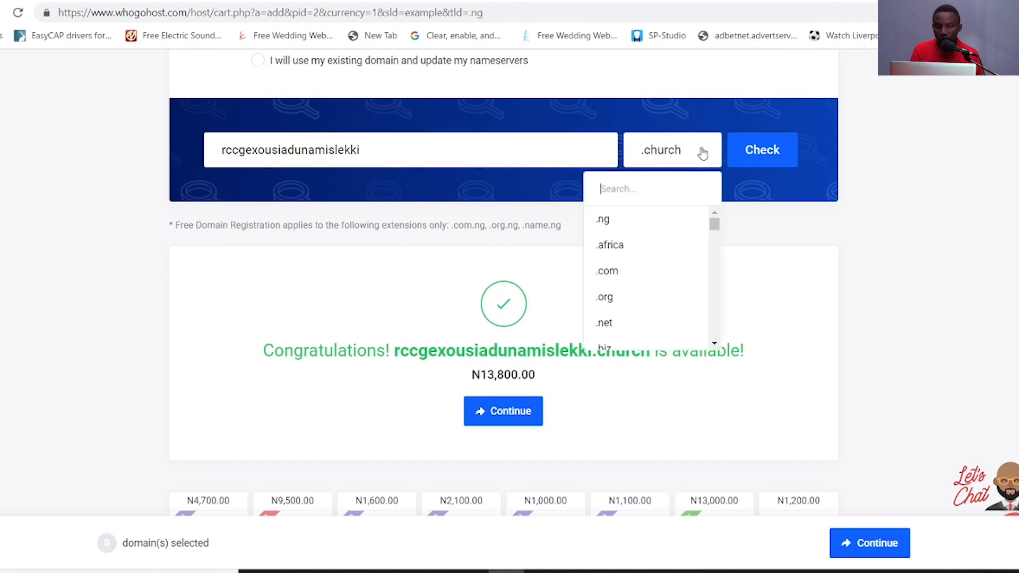
click(619, 297)
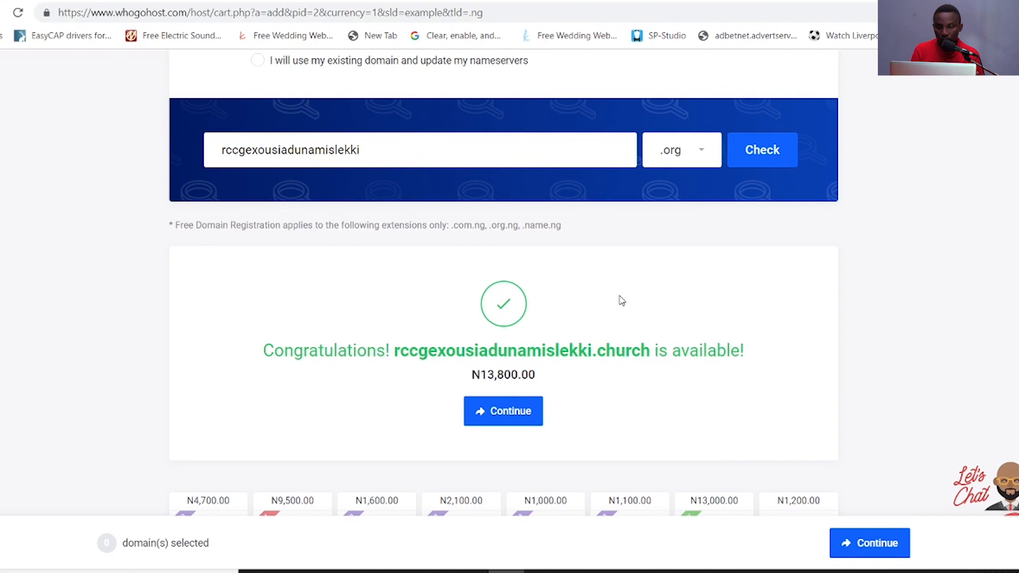
click(763, 166)
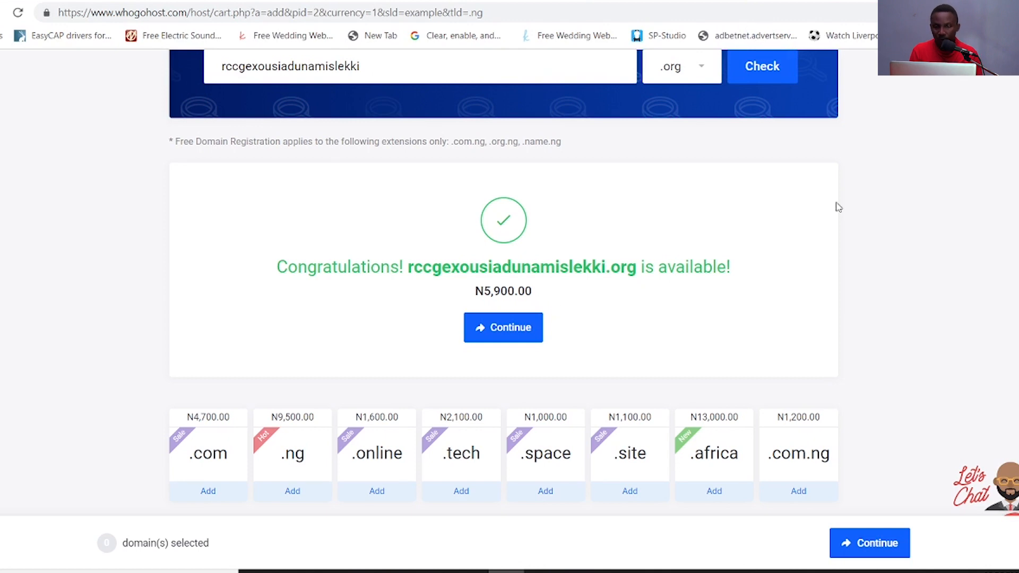
- Search the extension list for .xyz and select it
click(701, 72)
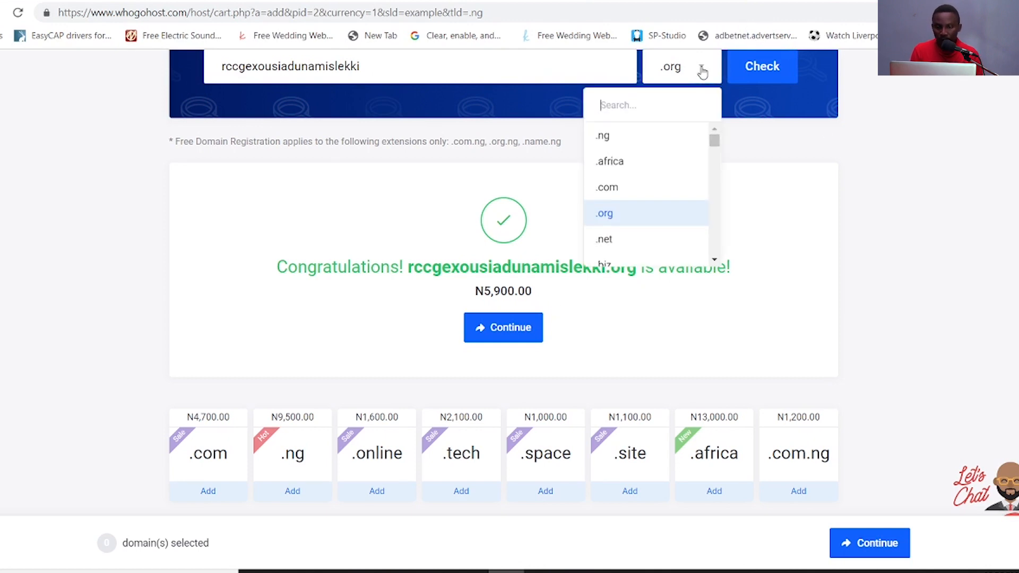
scroll(687, 73, up, 2)
click(682, 176)
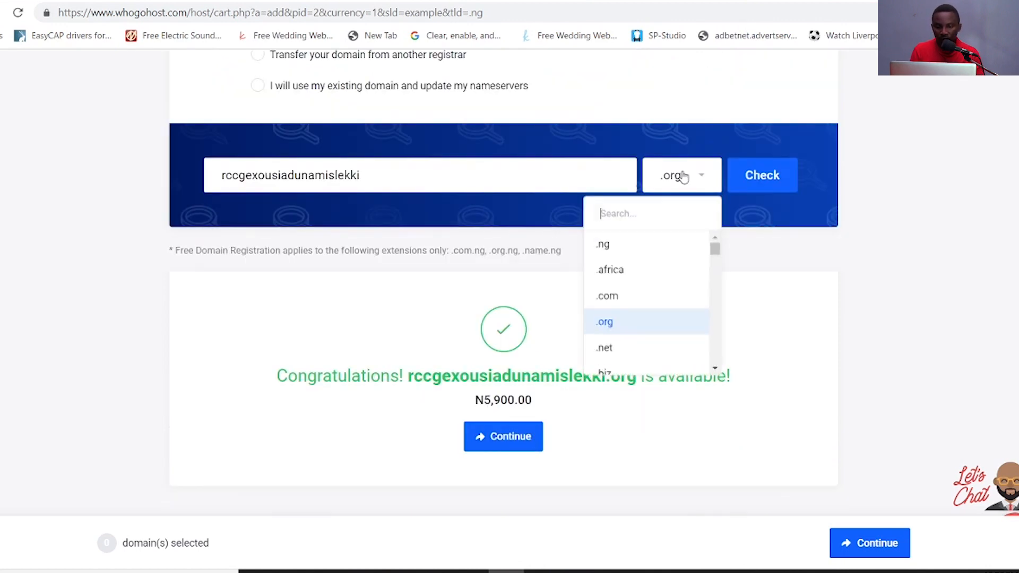
text(.xyz)
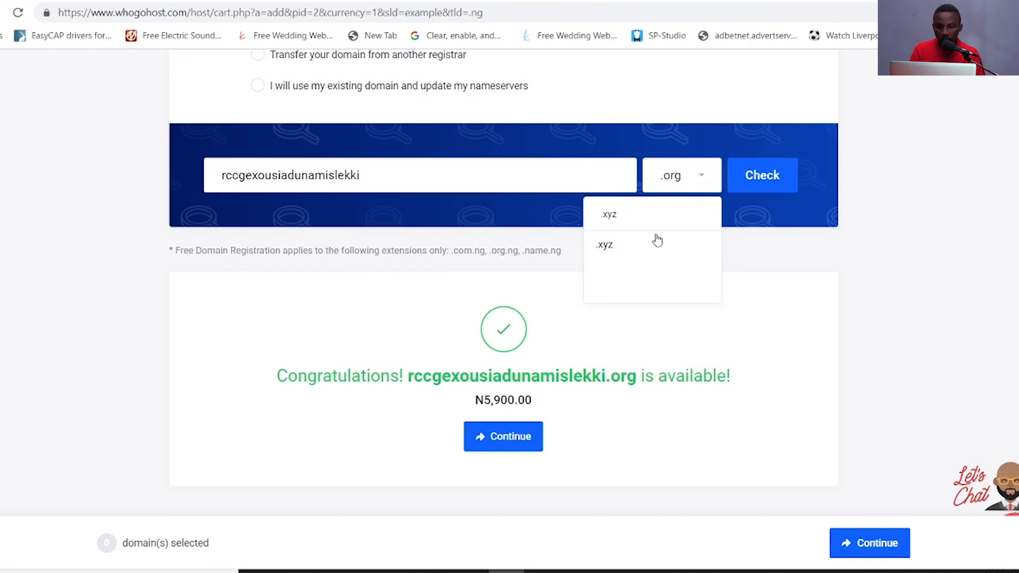
click(636, 248)
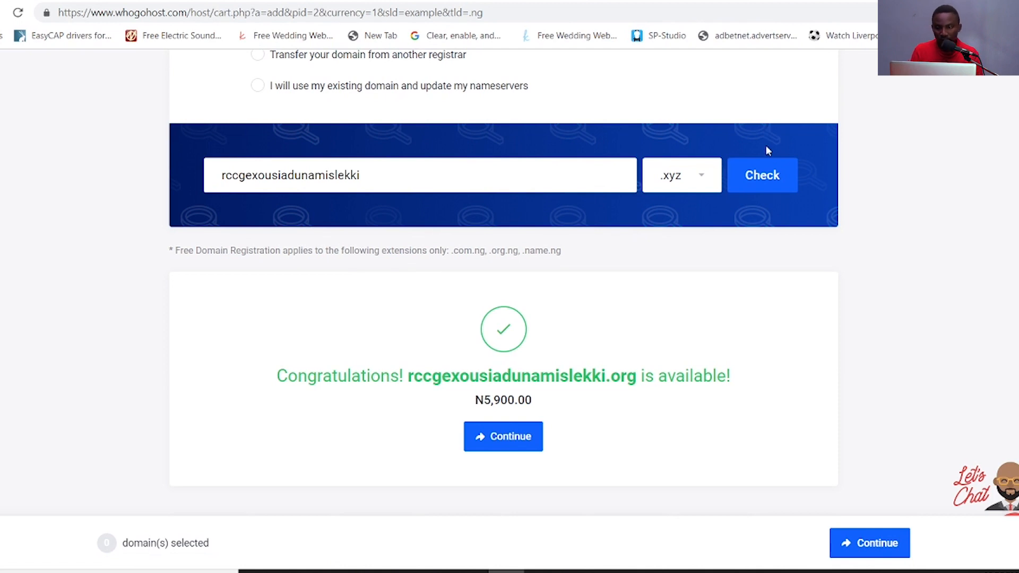
scroll(646, 141, up, 3)
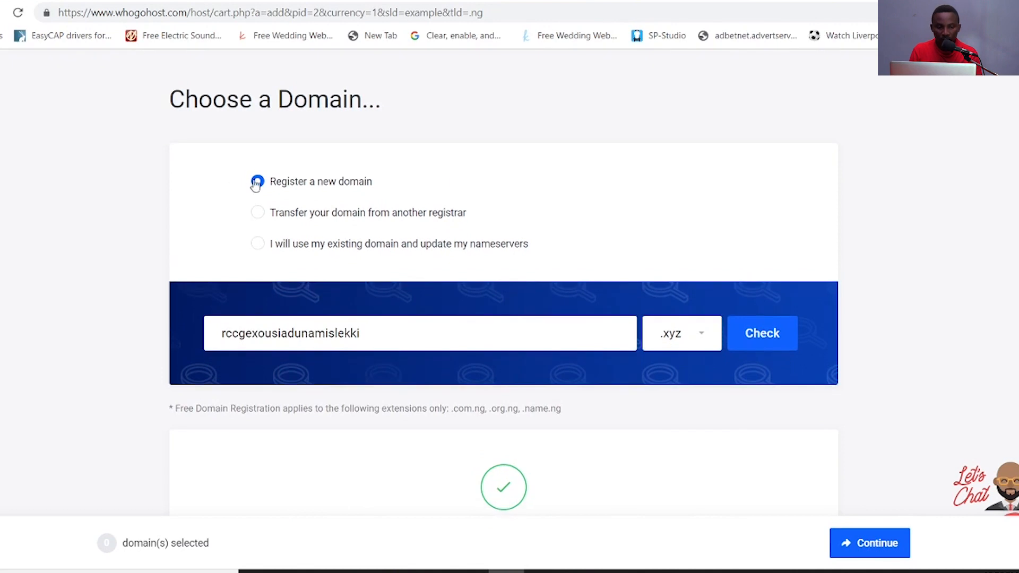
- Use the existing rccgexousiadunamislekki.xyz domain, updating nameservers, for the hosting order
click(752, 334)
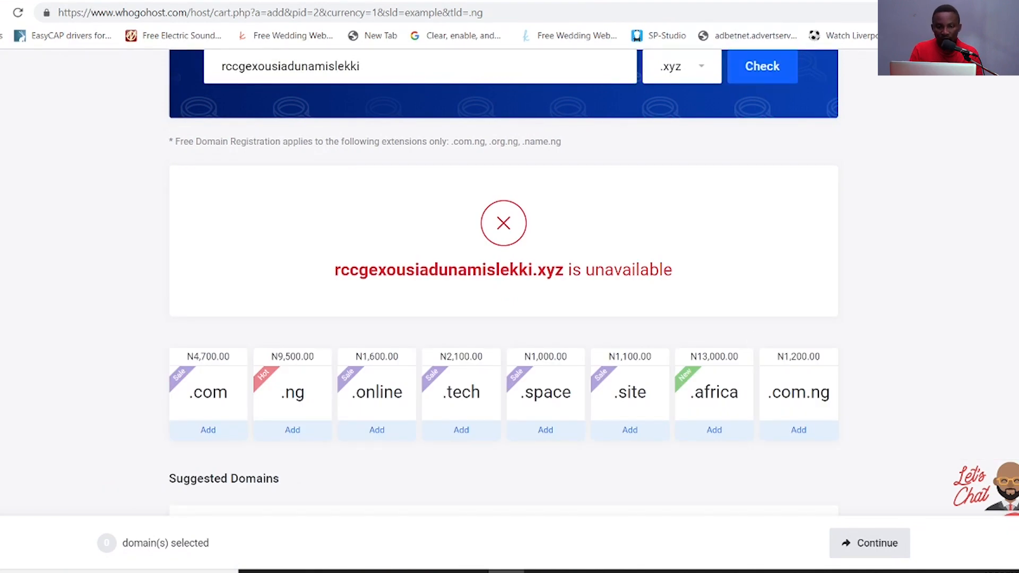
scroll(316, 276, up, 5)
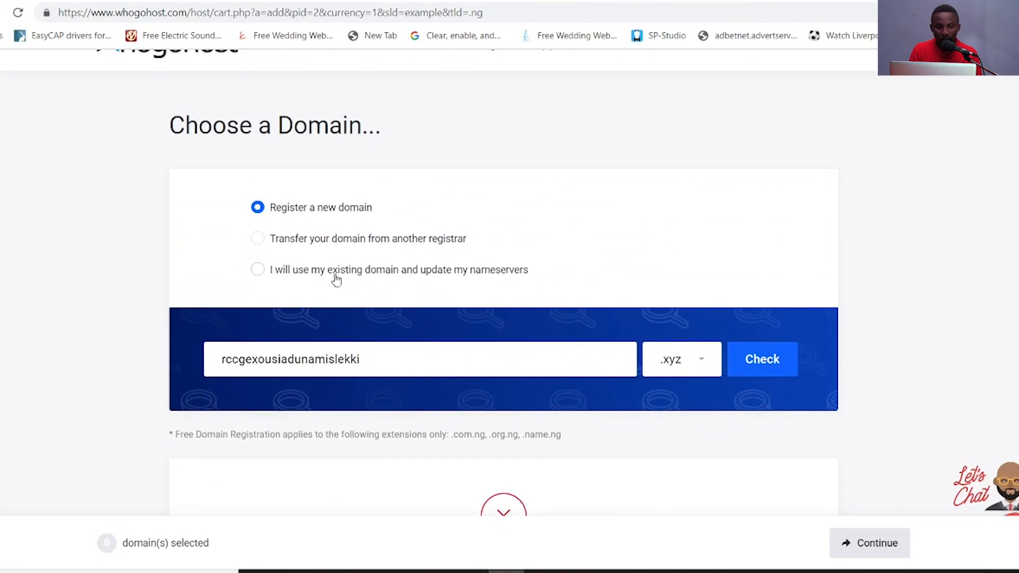
click(259, 271)
click(422, 372)
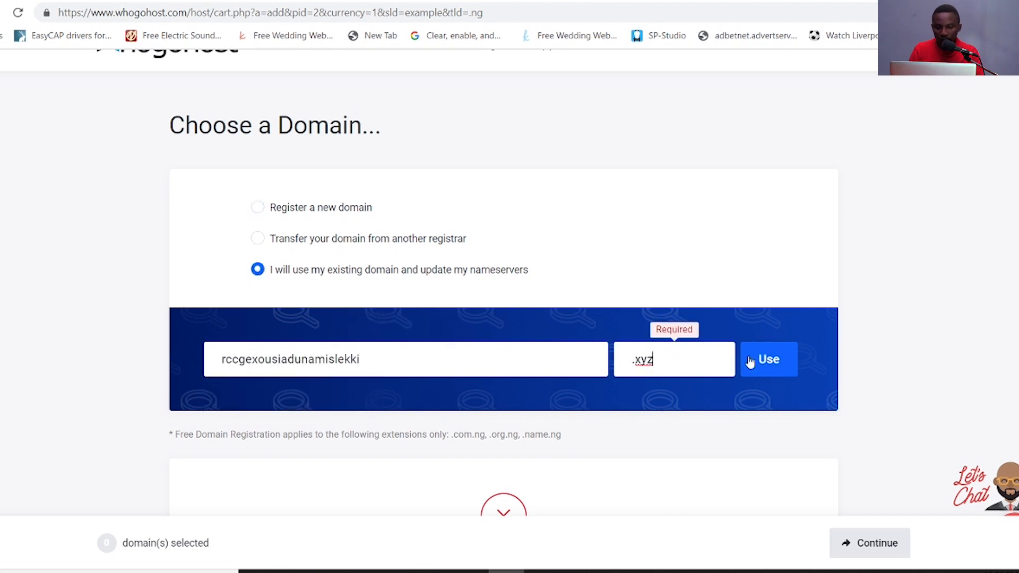
click(764, 364)
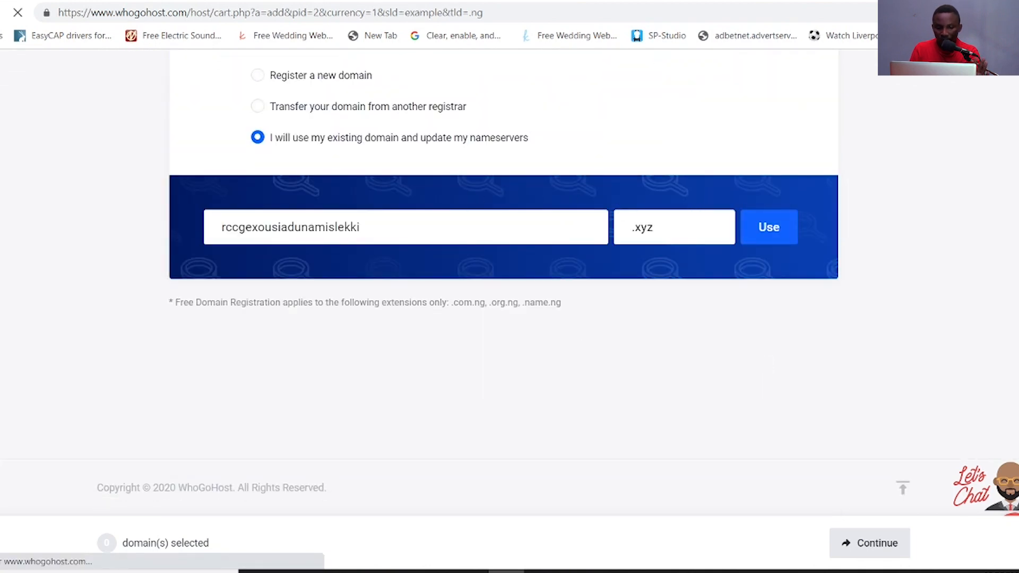
scroll(894, 313, down, 7)
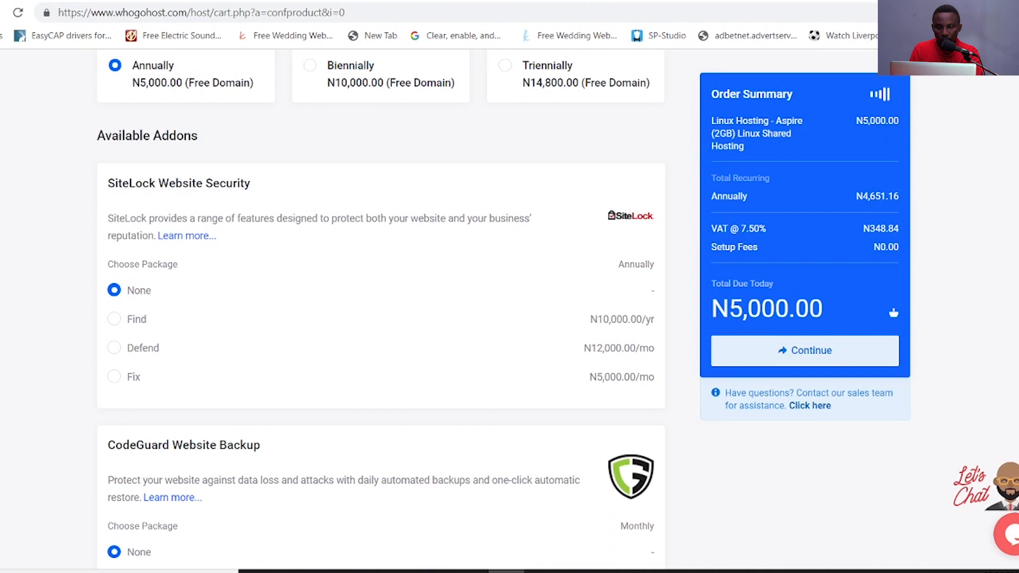
- Set Aspire Linux hosting to Monthly billing at N500.00 and continue to checkout
scroll(894, 313, up, 6)
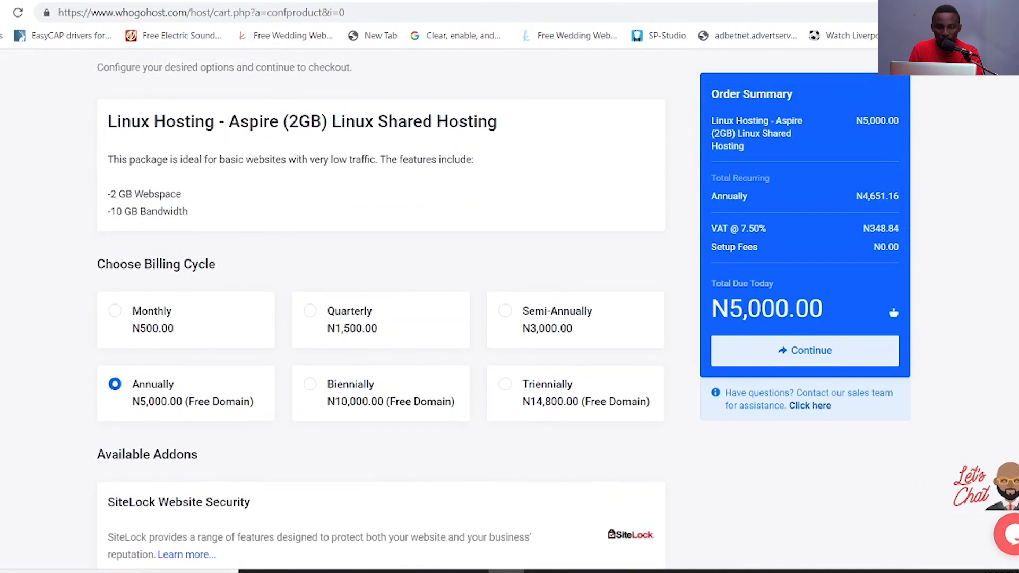
scroll(371, 345, up, 2)
scroll(372, 344, down, 2)
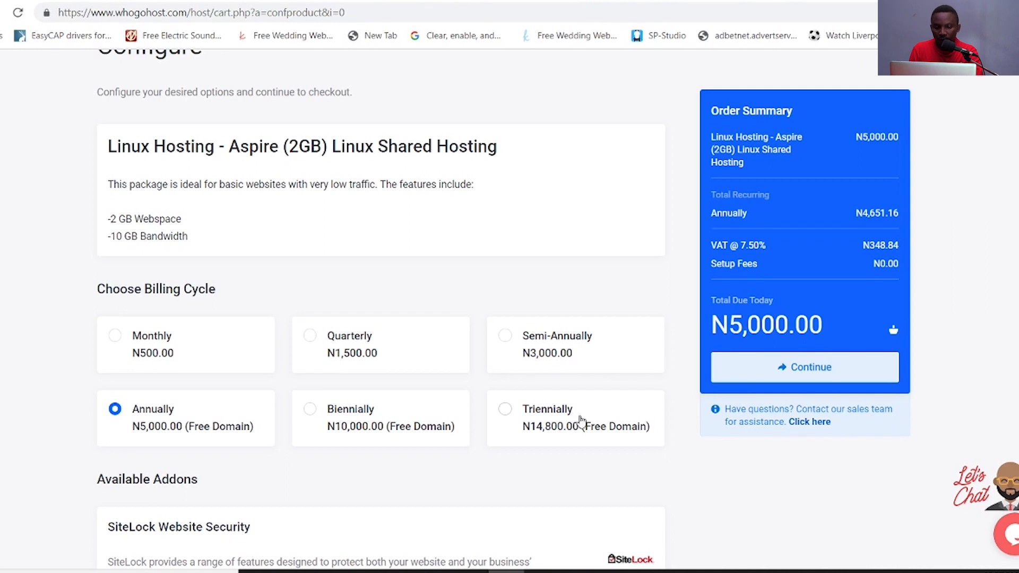
click(541, 424)
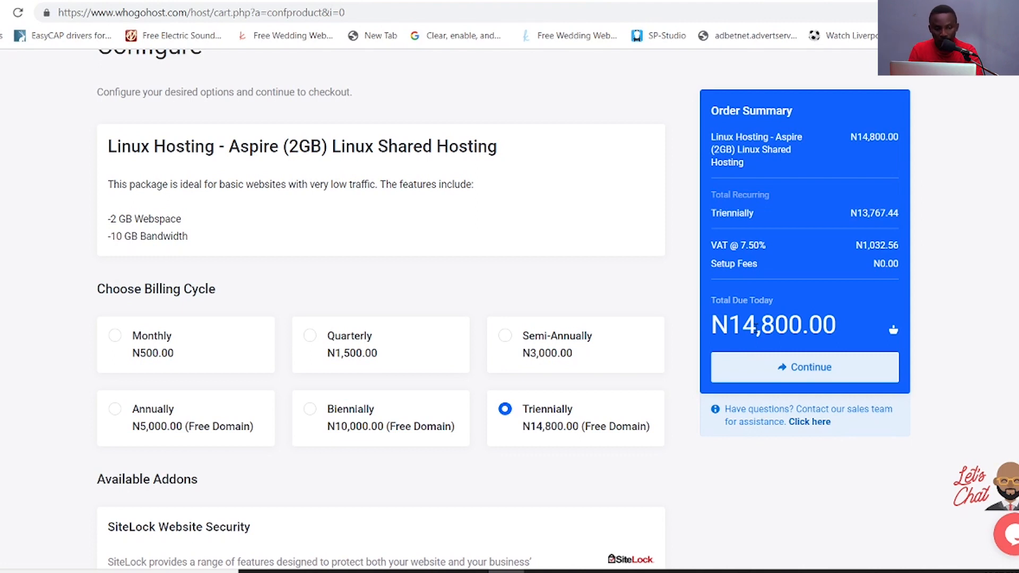
click(125, 349)
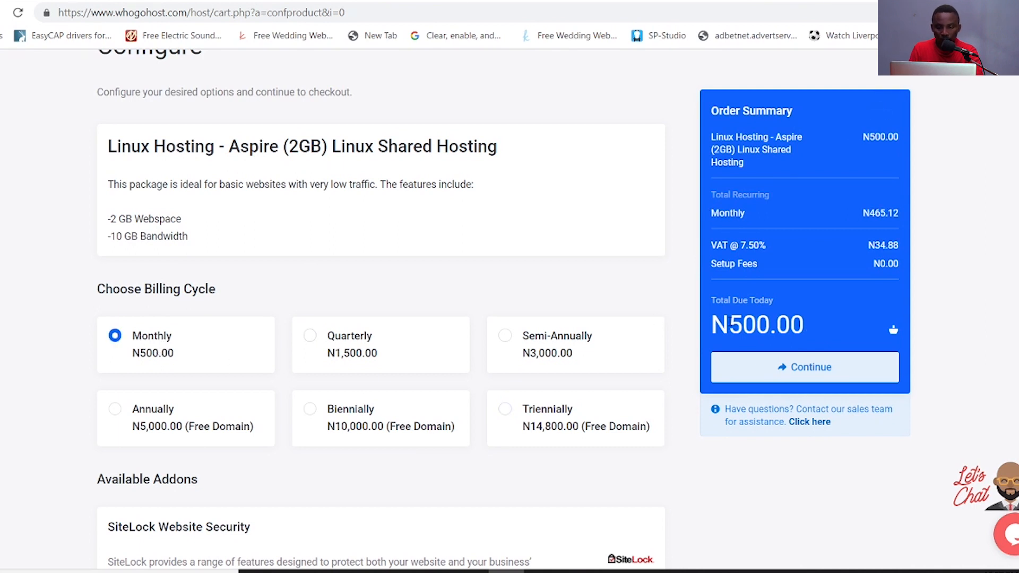
click(815, 374)
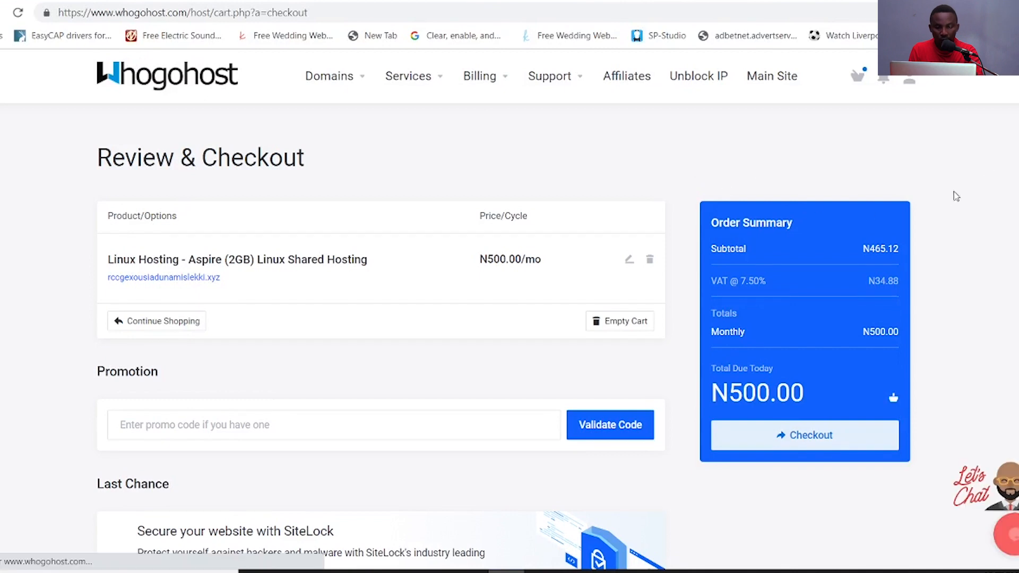
- Scroll the Review & Checkout page down to the payment options and N500.00 total
scroll(509, 318, down, 2)
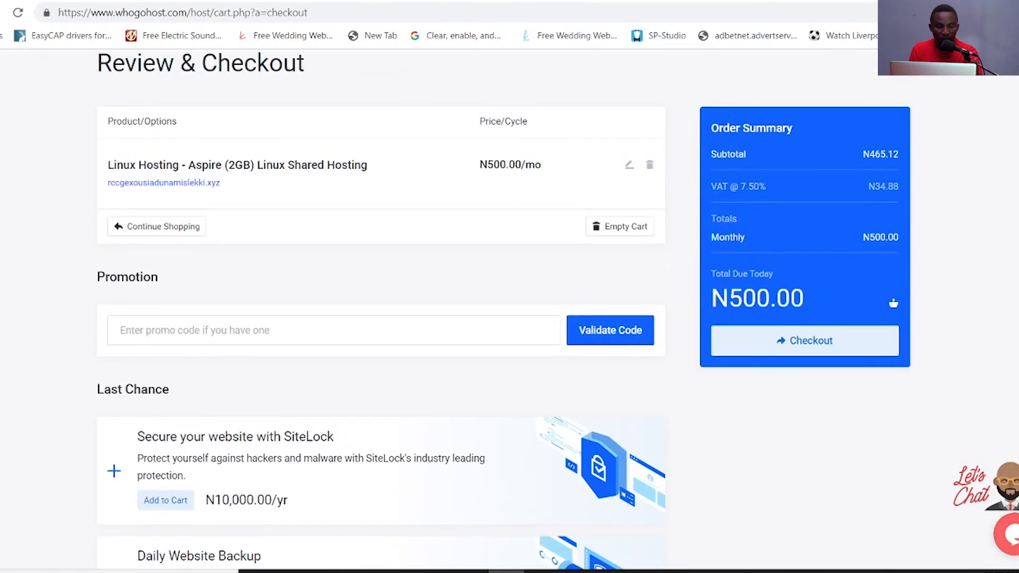
scroll(519, 185, down, 1)
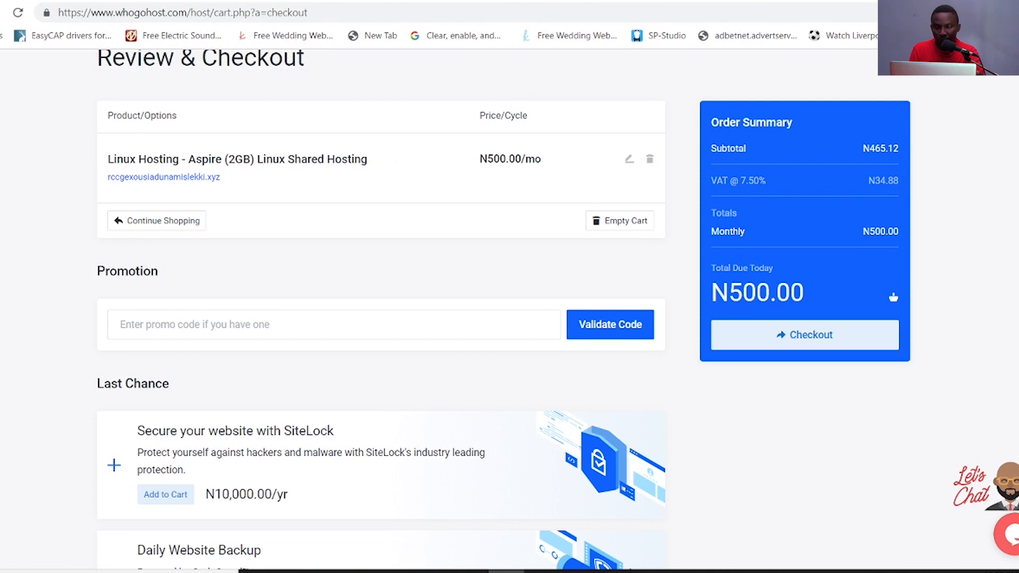
scroll(381, 302, down, 2)
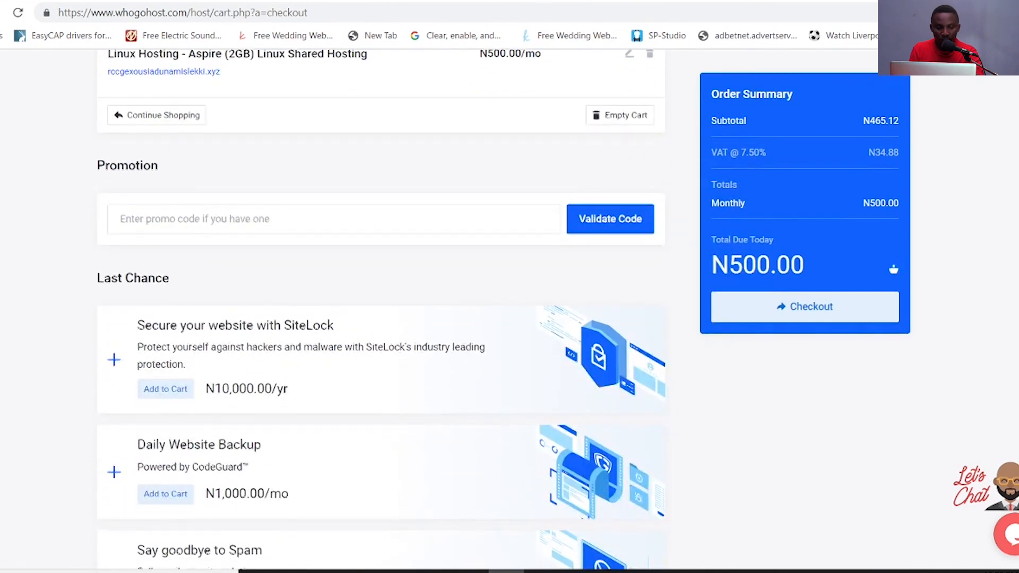
scroll(381, 302, down, 2)
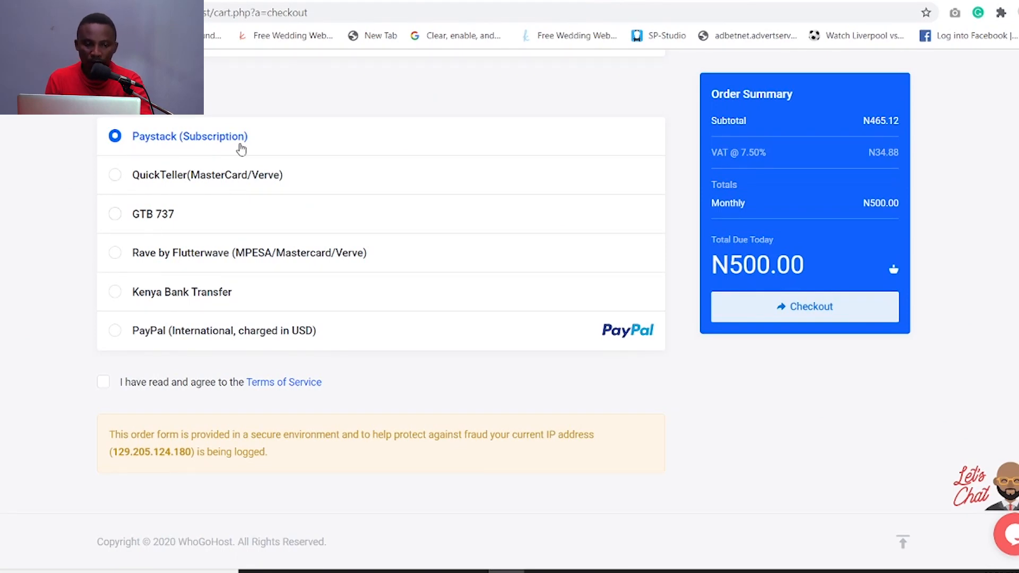
click(115, 176)
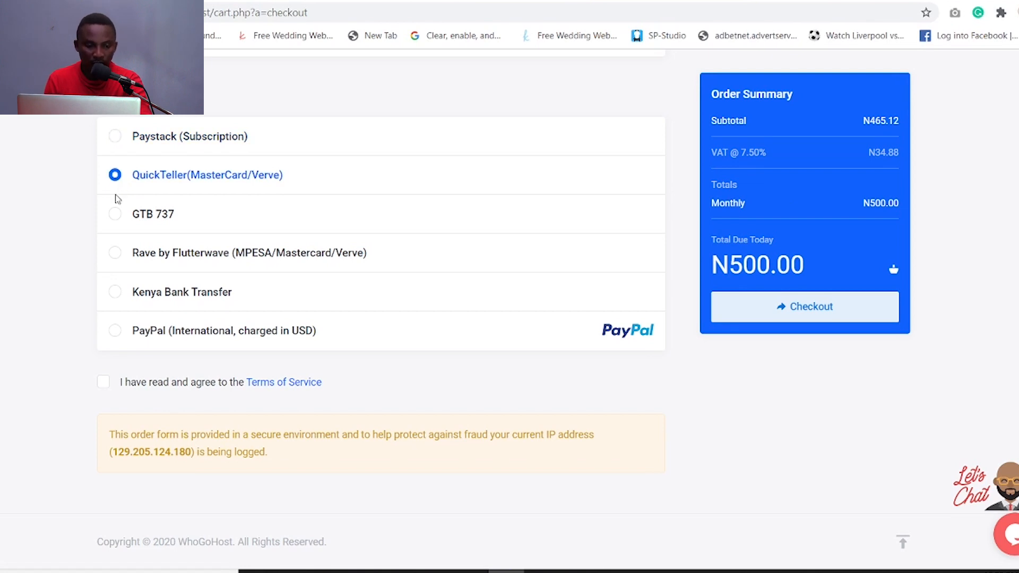
click(115, 224)
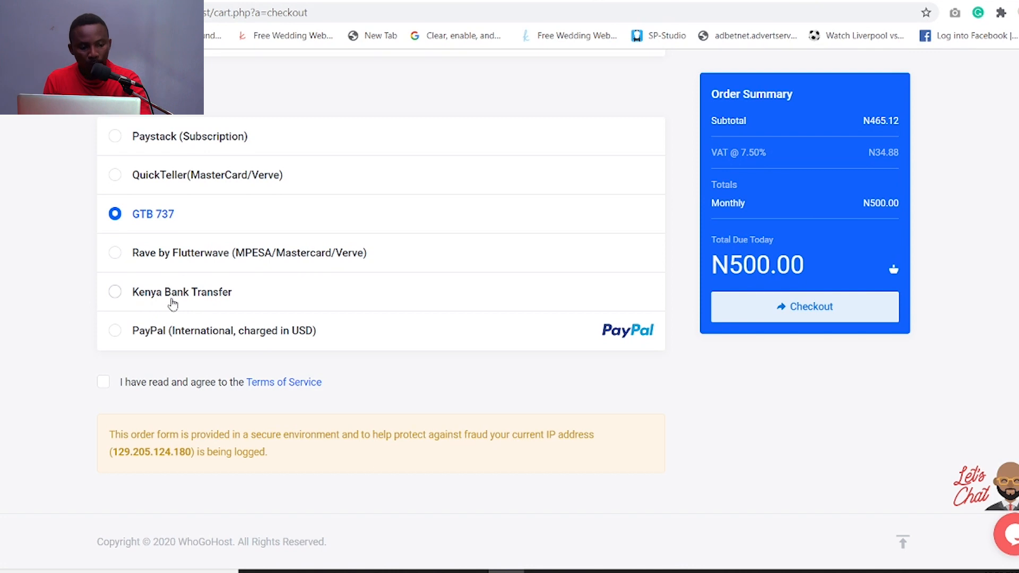
click(116, 332)
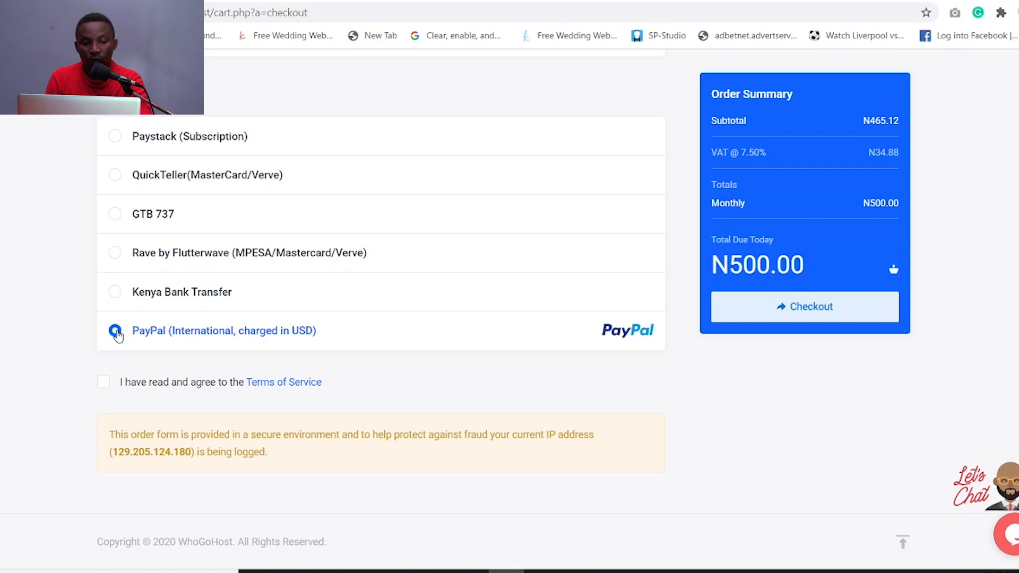
click(116, 139)
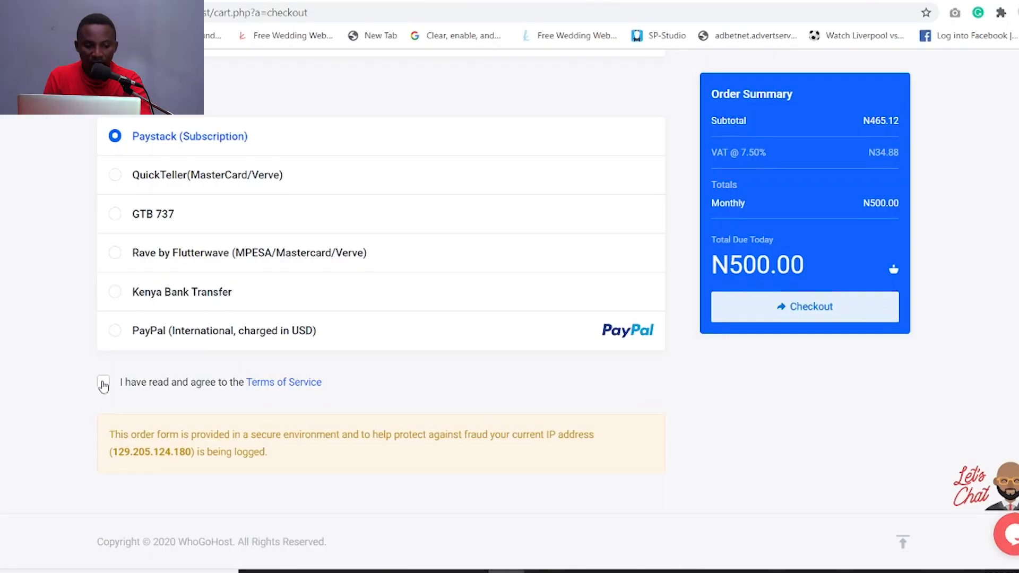
click(99, 389)
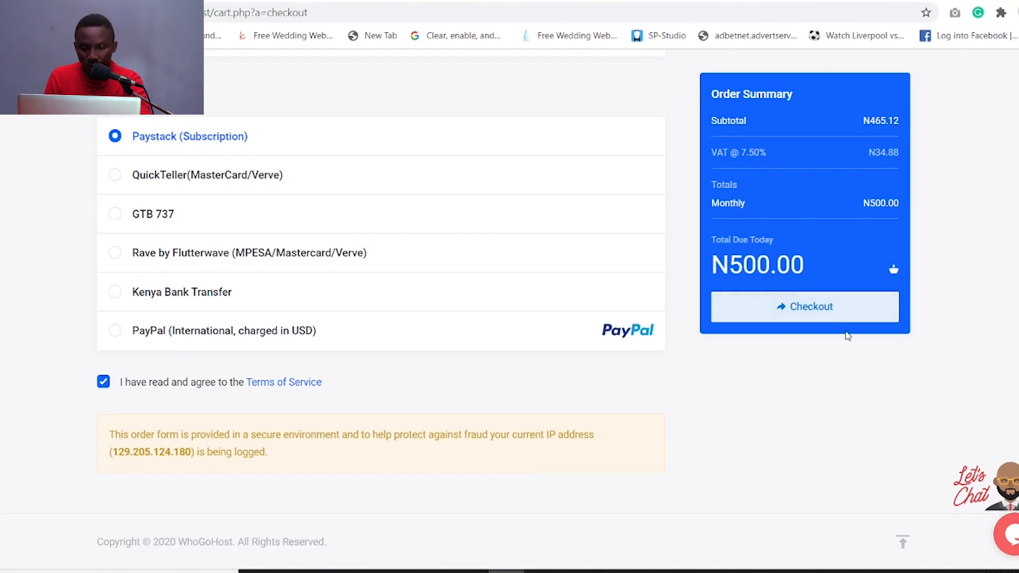
click(103, 385)
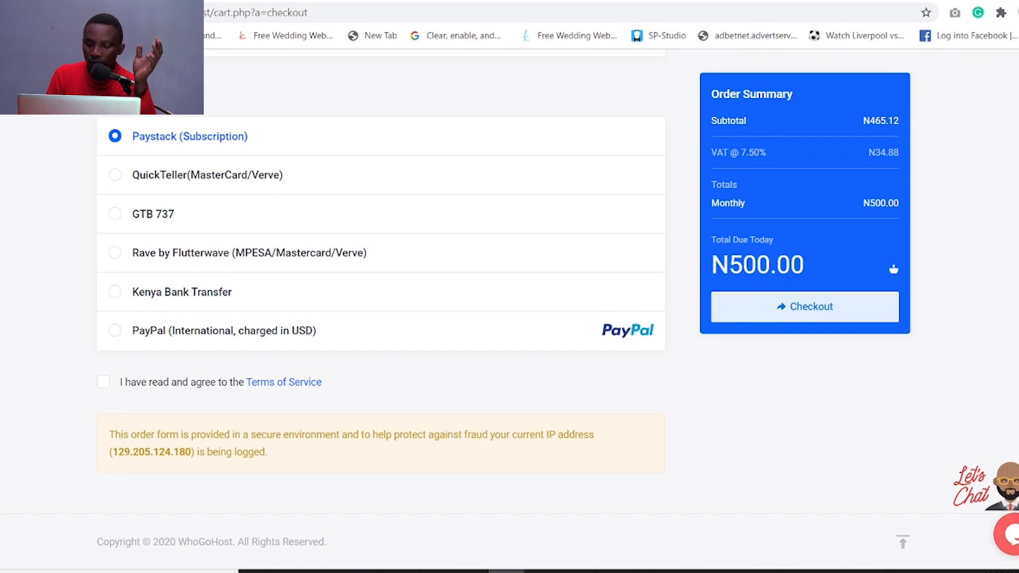
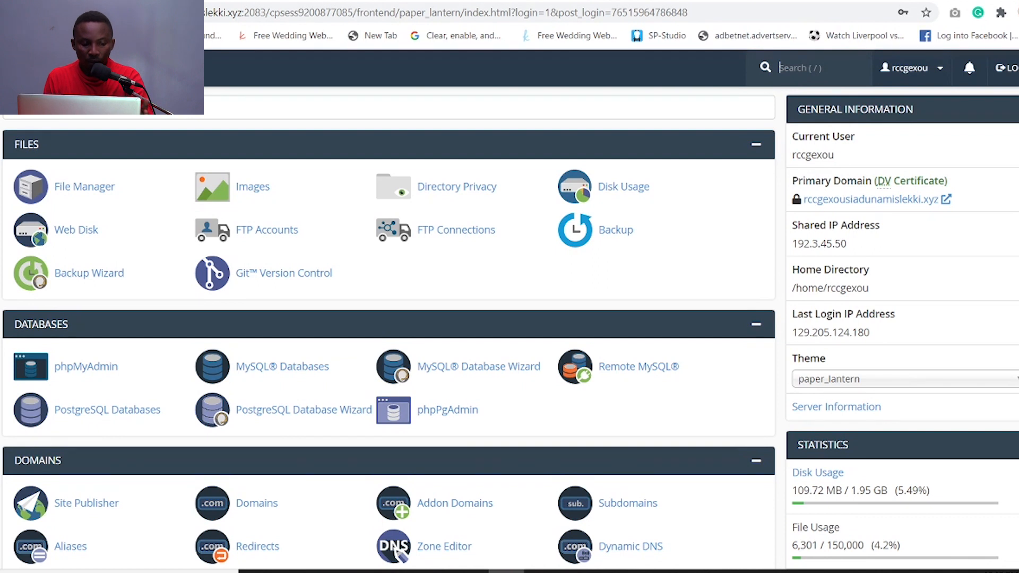
- Find the Software section in cPanel and launch Softaculous Apps Installer
scroll(389, 328, down, 2)
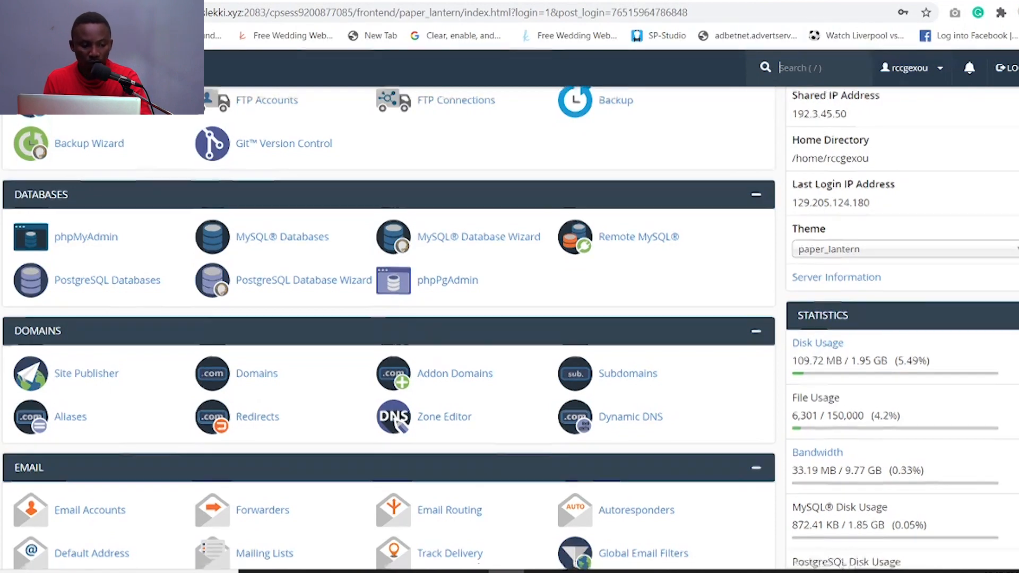
scroll(389, 329, down, 2)
scroll(388, 329, up, 3)
scroll(389, 329, up, 2)
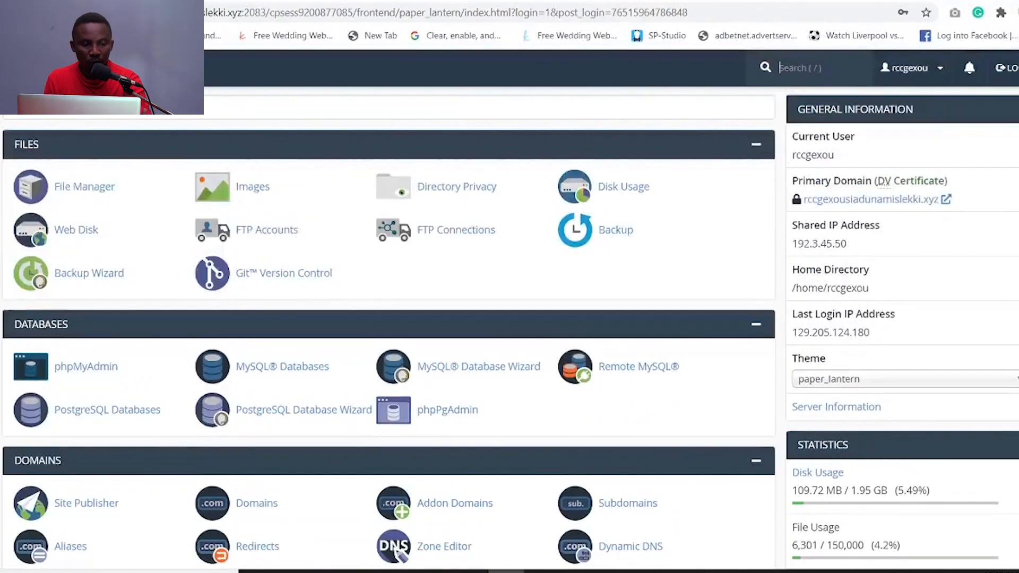
scroll(389, 329, down, 15)
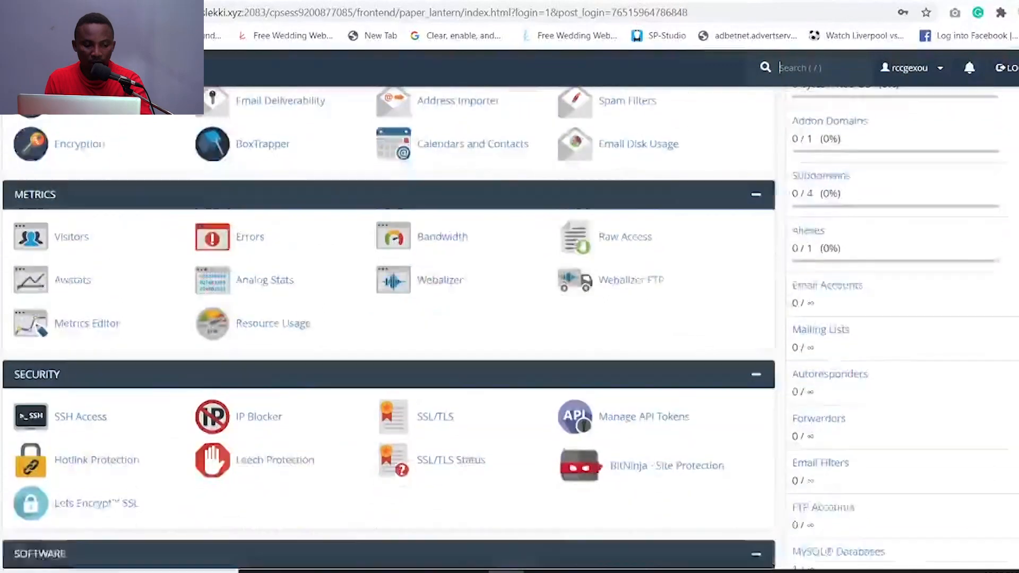
scroll(205, 254, down, 3)
scroll(206, 255, up, 3)
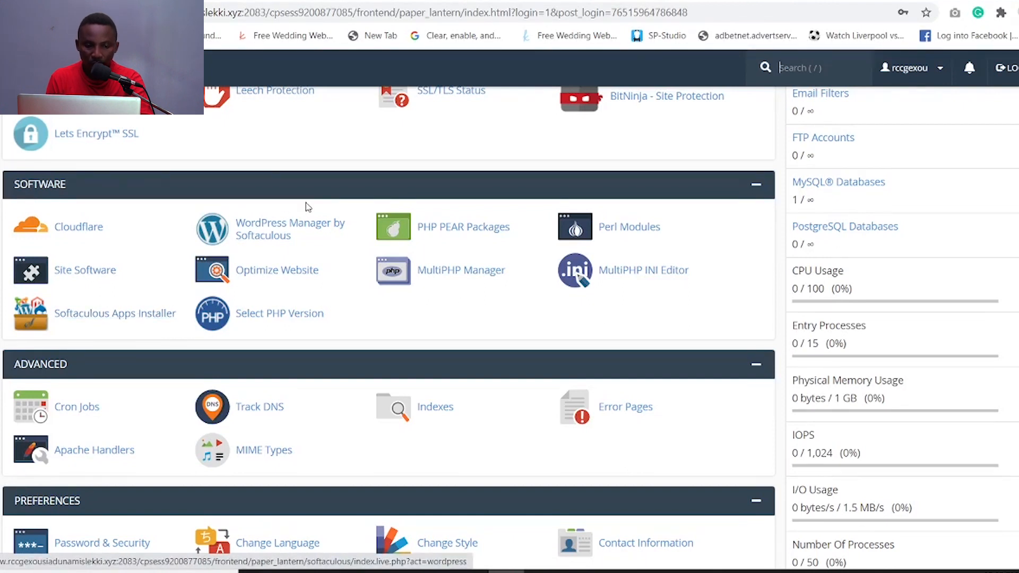
click(106, 317)
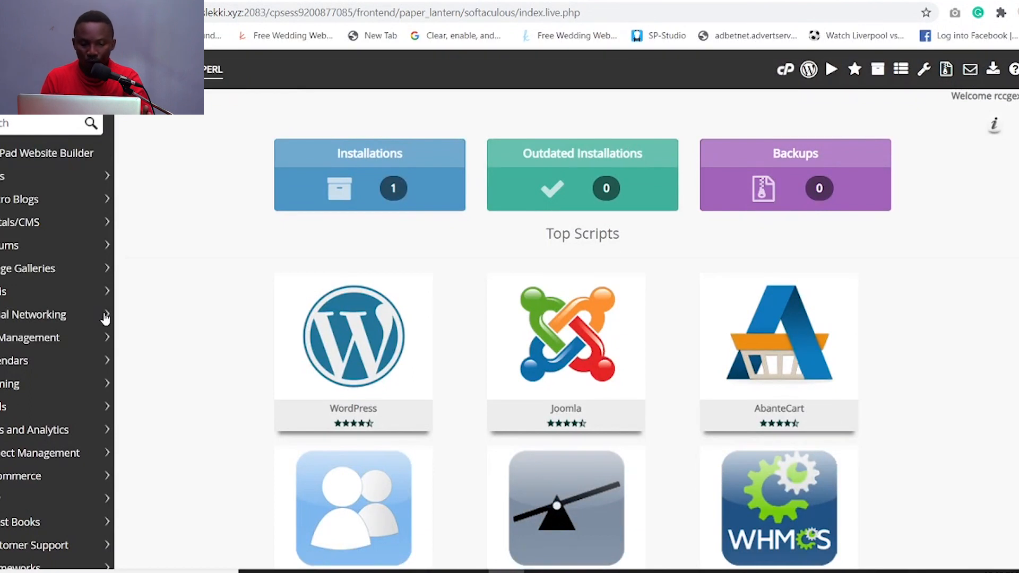
- Start a new install from the WordPress tile under Top Scripts
mouse_move(358, 362)
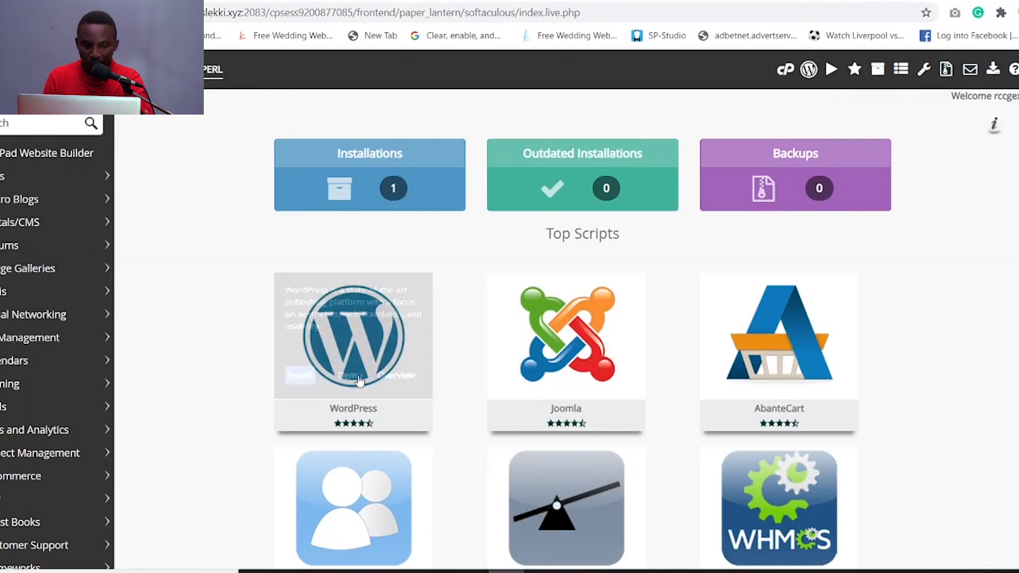
click(300, 377)
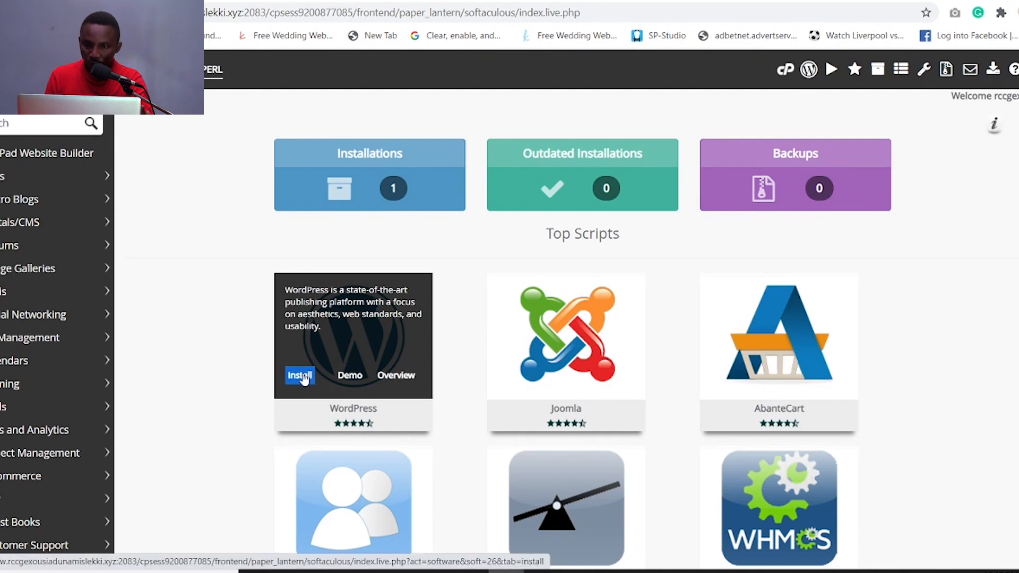
- Empty the In Directory field to install at the domain root, keeping WordPress version 5.6
scroll(881, 171, down, 3)
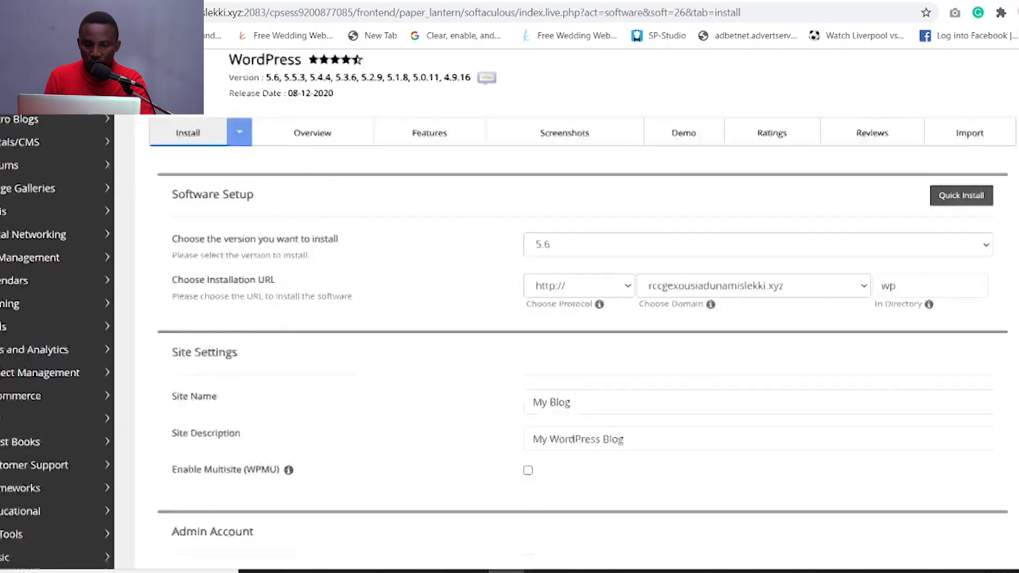
click(904, 197)
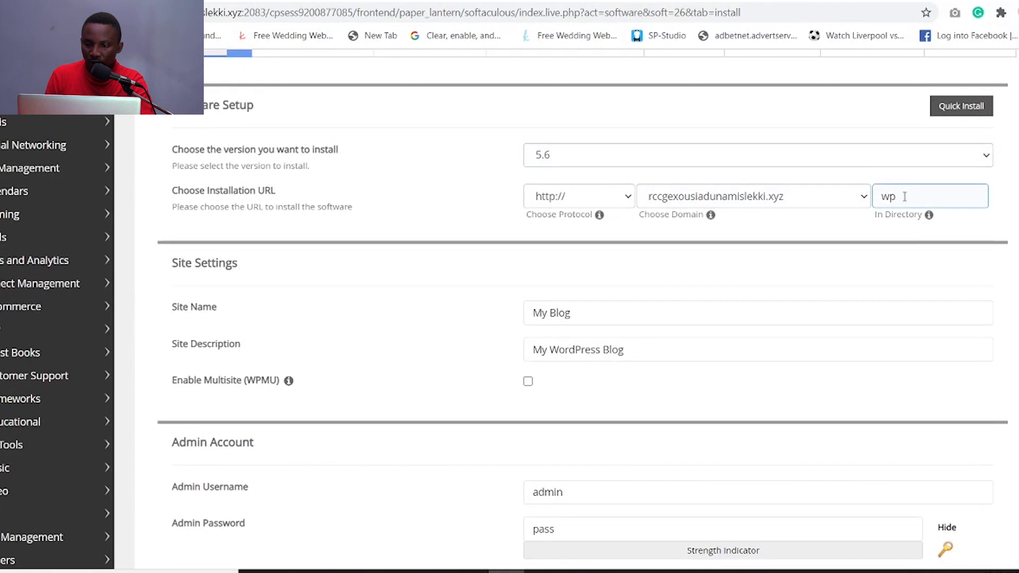
key(BackSpace)
key(BackSpace)
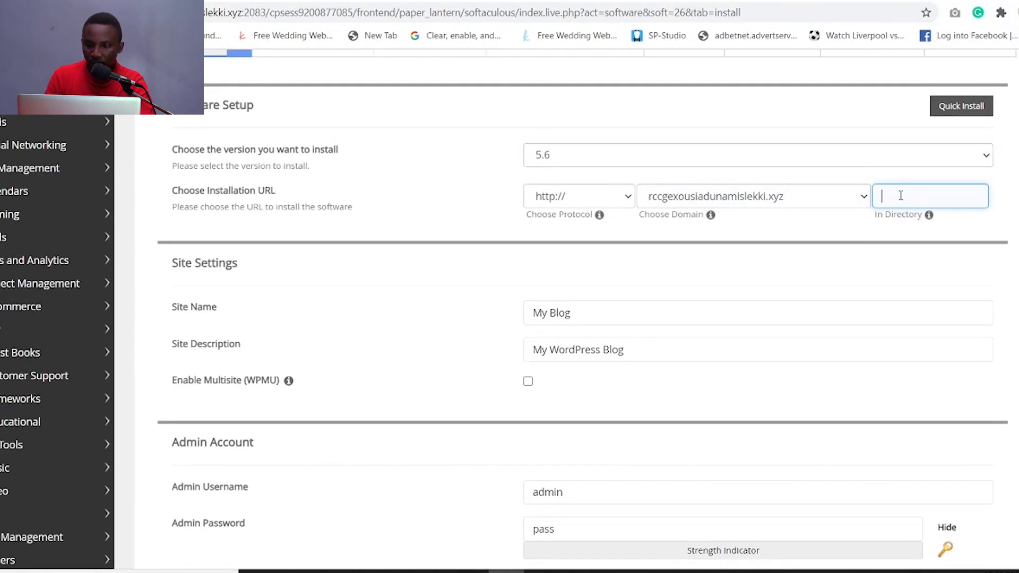
click(987, 156)
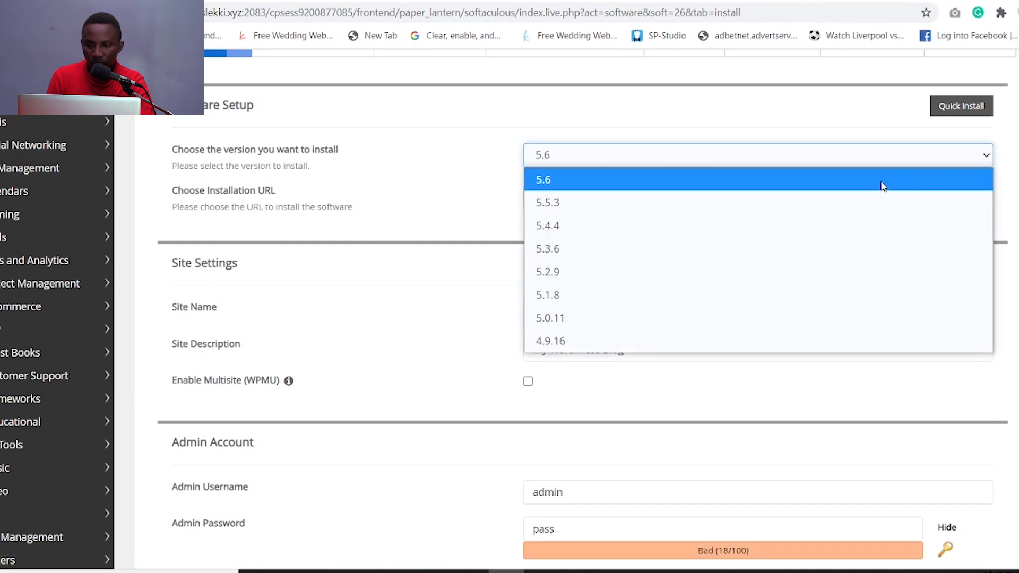
click(883, 181)
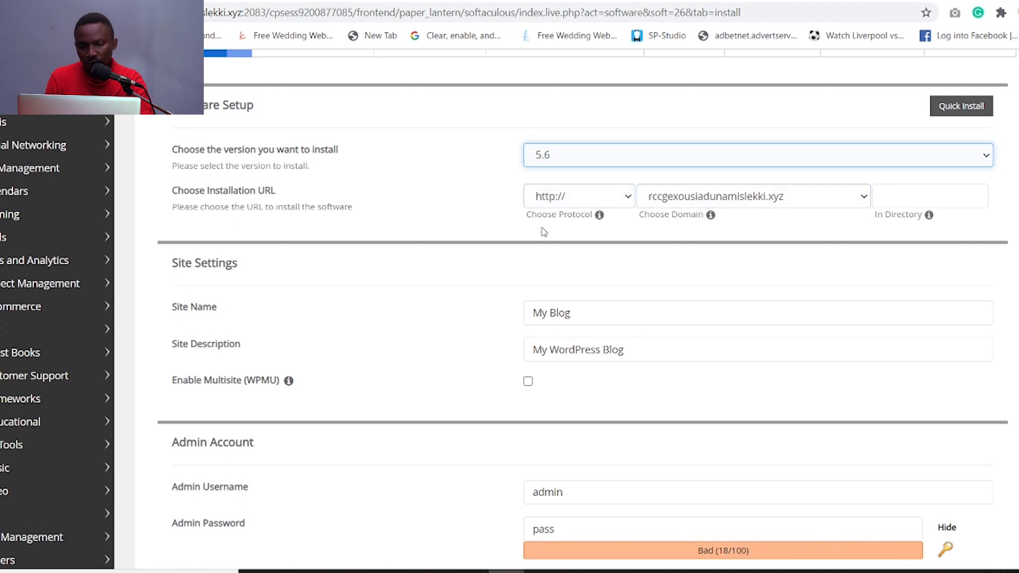
- Select the default 'My Blog' site name so it can be replaced
mouse_move(599, 217)
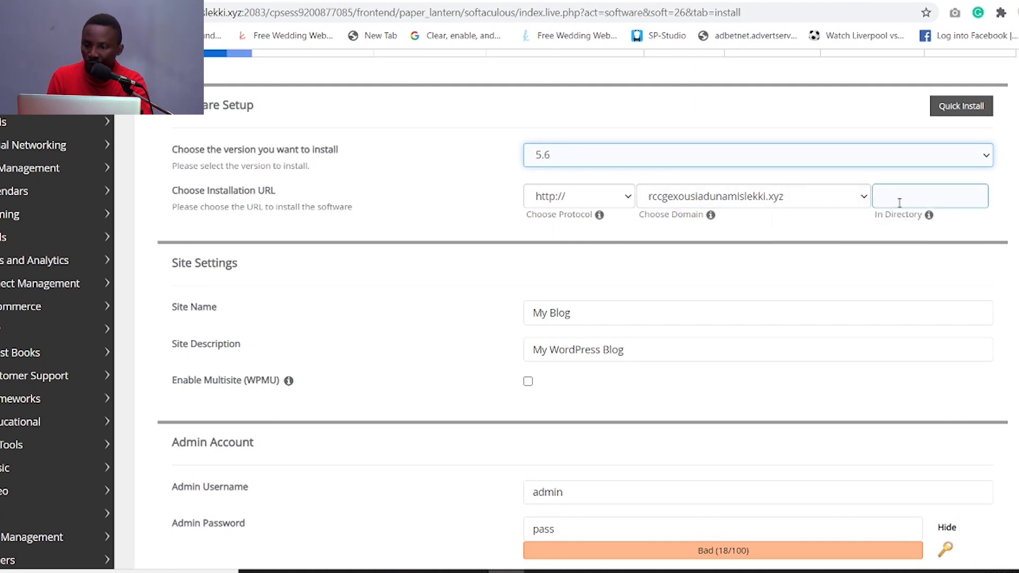
scroll(712, 229, down, 2)
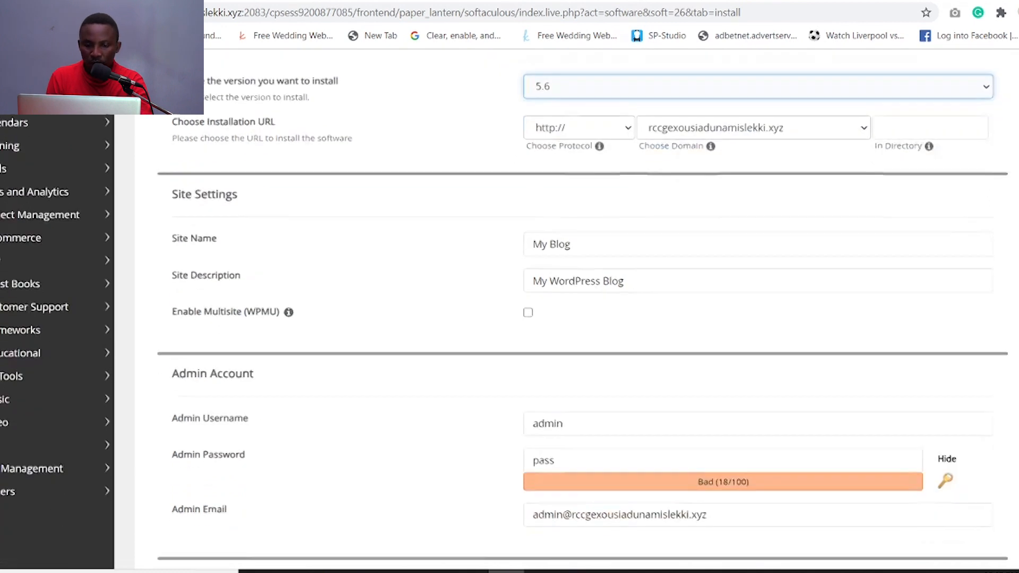
drag(581, 236, 528, 234)
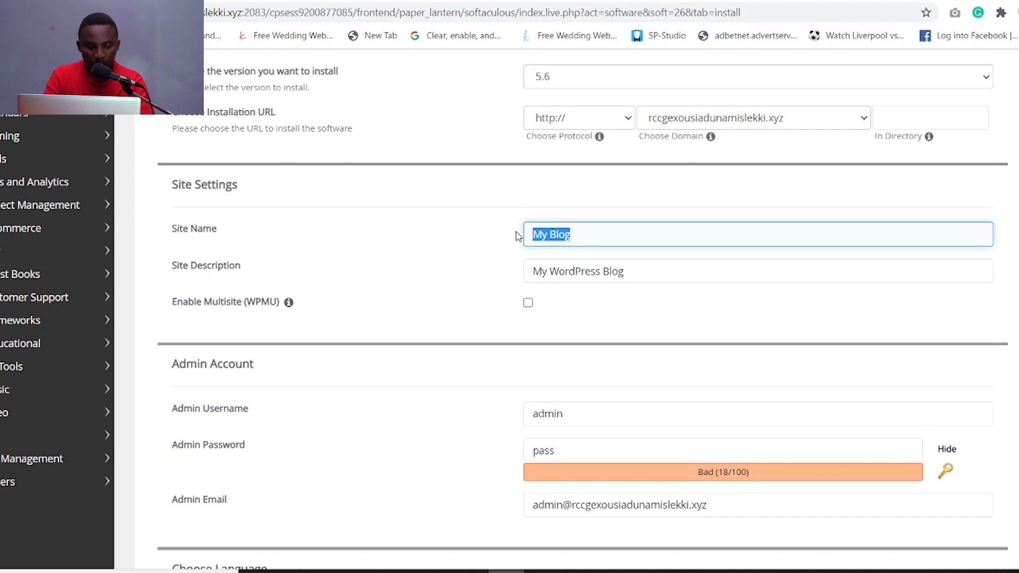
- Enter RCCG EXOUSIA DUNAMIS LEKKI as Site Name and clear the default Site Description
text(RCCG EXOUSIA DUNAMIS LEKKI)
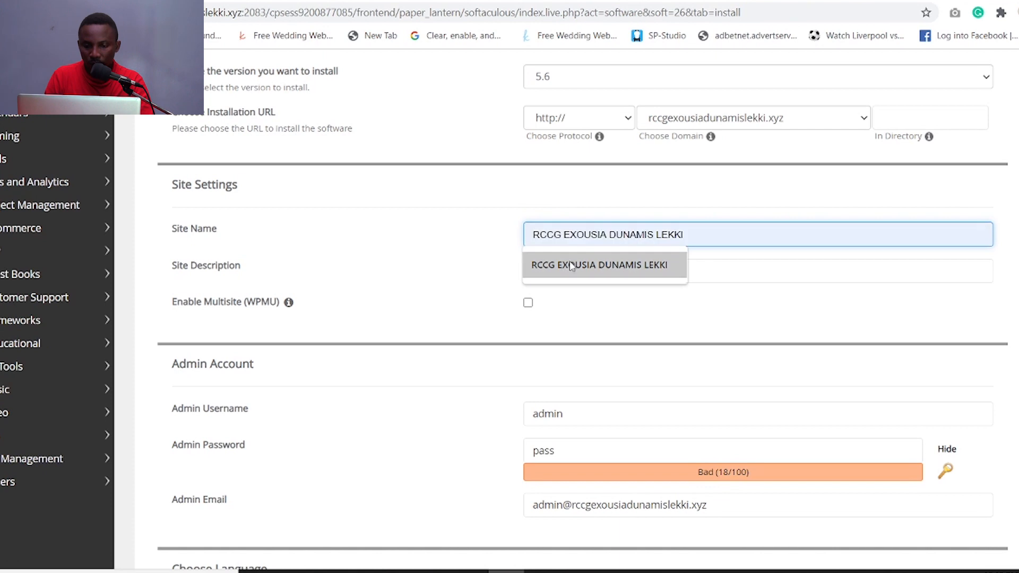
click(572, 265)
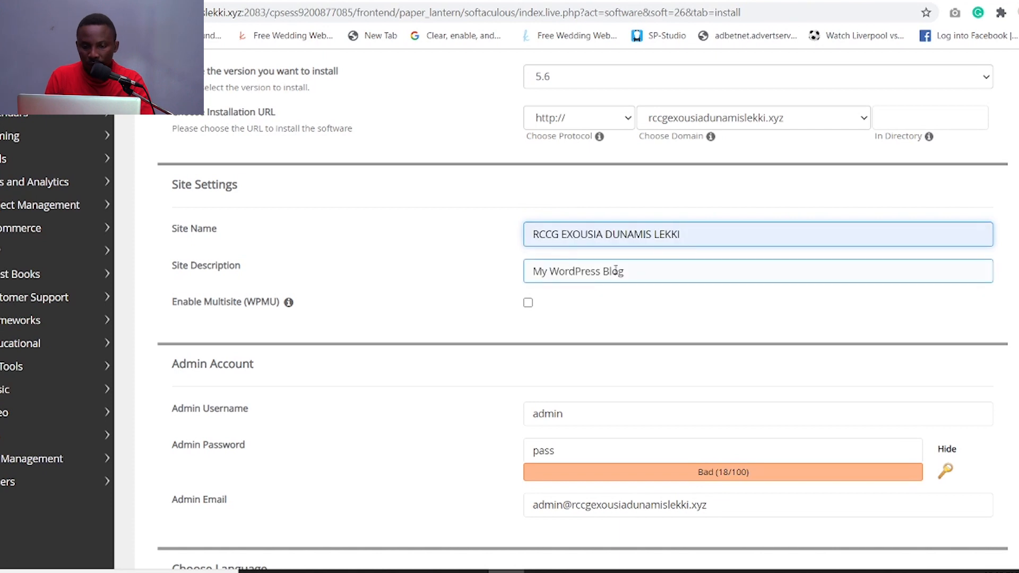
click(553, 275)
right_click(527, 286)
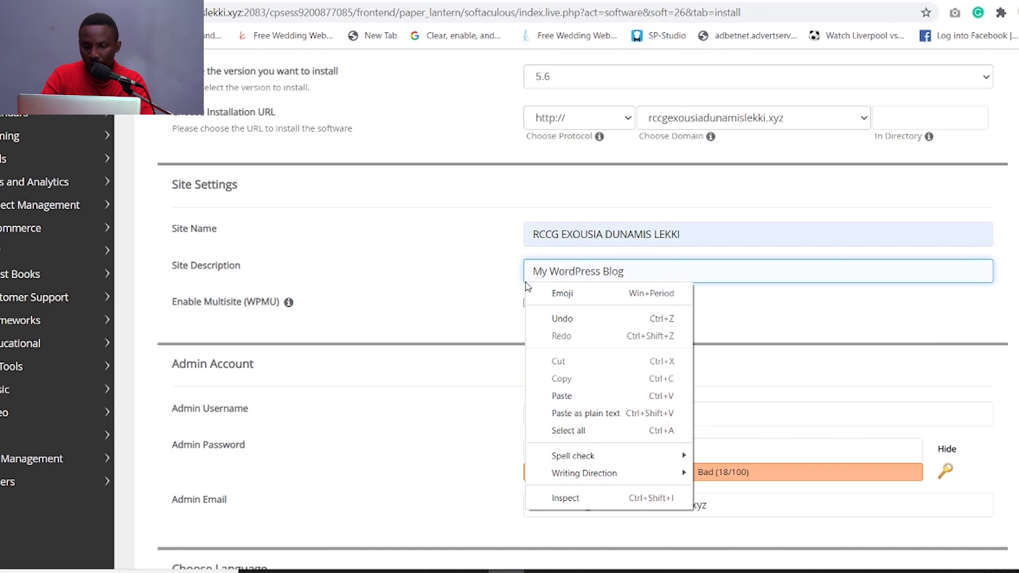
click(571, 272)
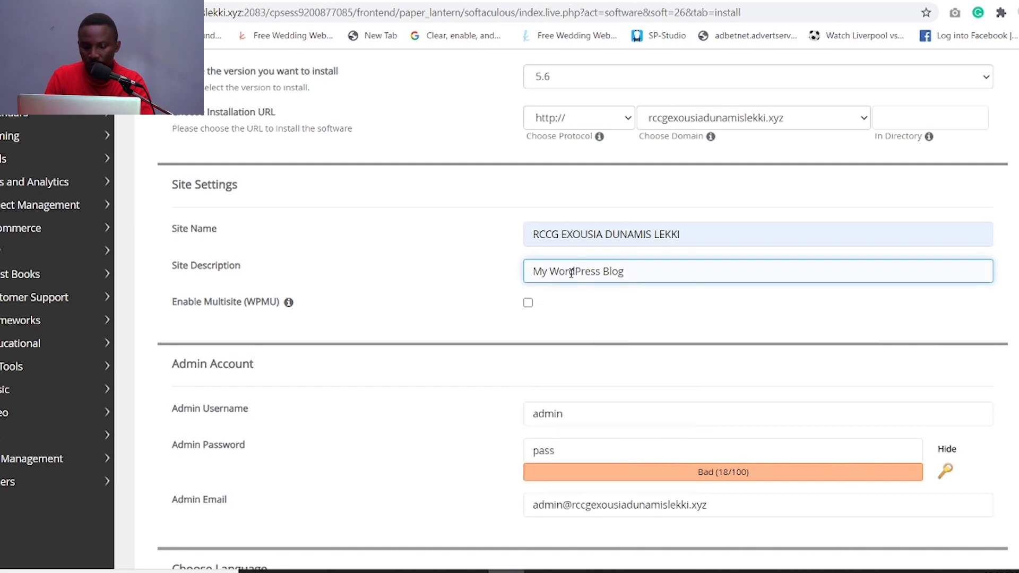
key(BackSpace)
key(BackSpace)
key(BackSpace)
key(BackSpace)
key(BackSpace)
key(BackSpace)
key(BackSpace)
key(BackSpace)
key(BackSpace)
key(BackSpace)
key(BackSpace)
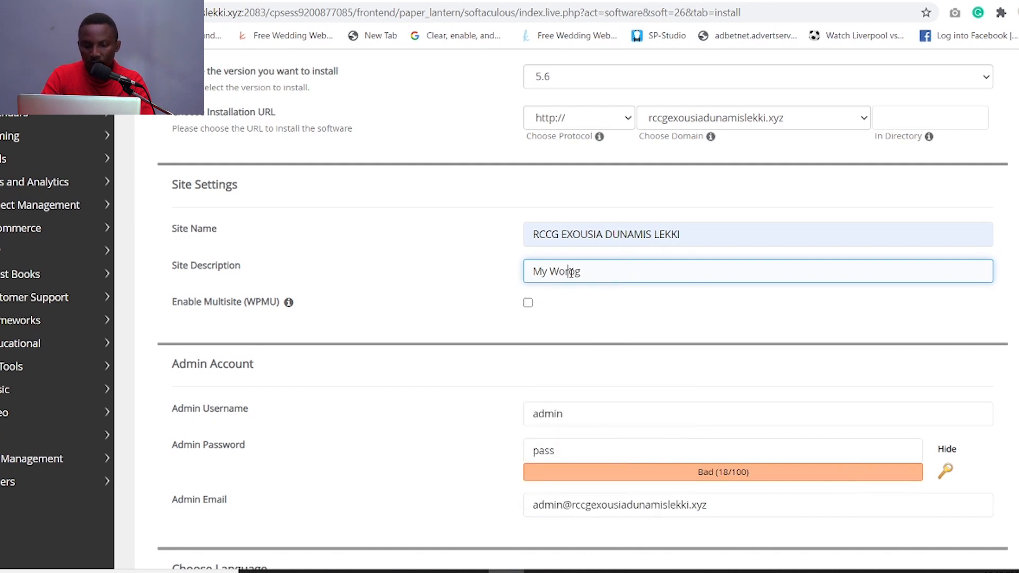
key(BackSpace)
key(BackSpace)
key(BackSpace)
key(BackSpace)
key(BackSpace)
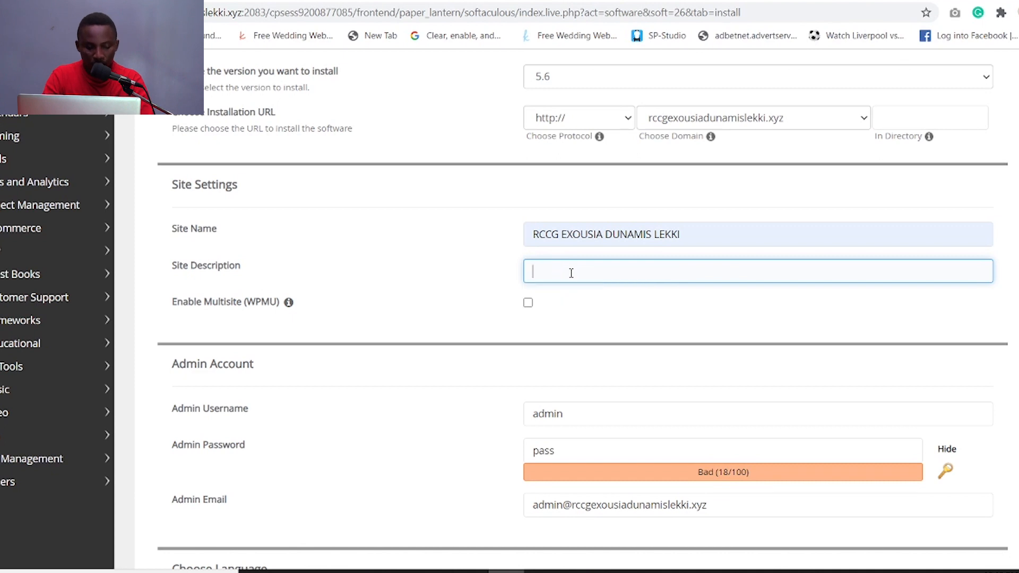
- Enter WELCOME TO CHURCH as the Site Description, then select the Admin Password field
text(WELCOME TO CHURCH)
click(584, 302)
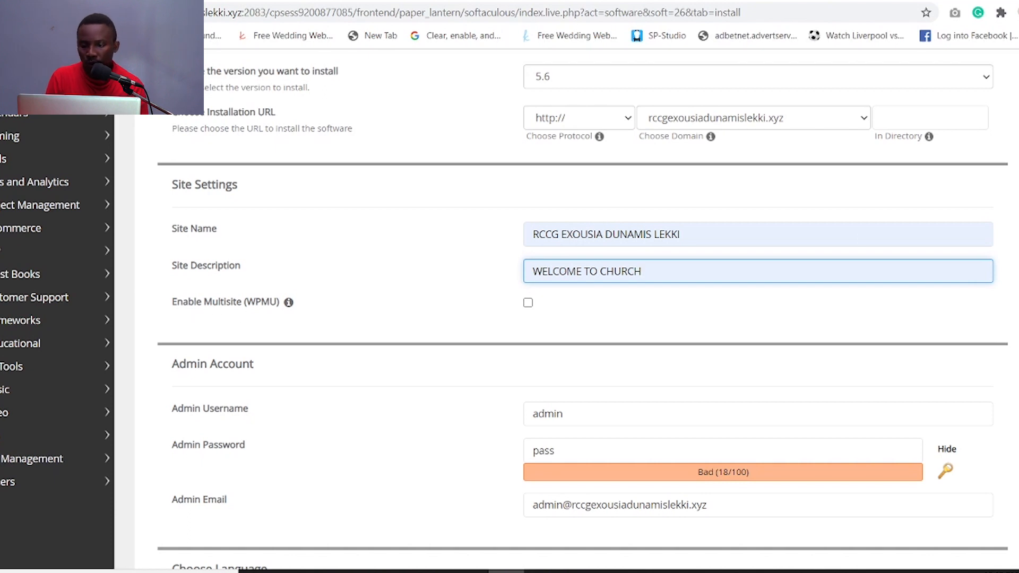
scroll(611, 278, down, 3)
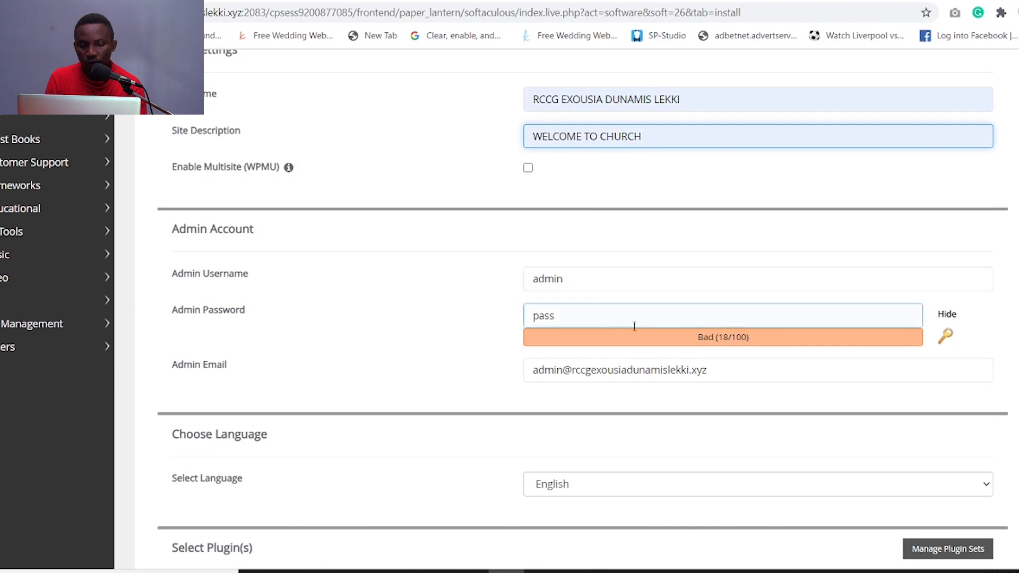
click(615, 309)
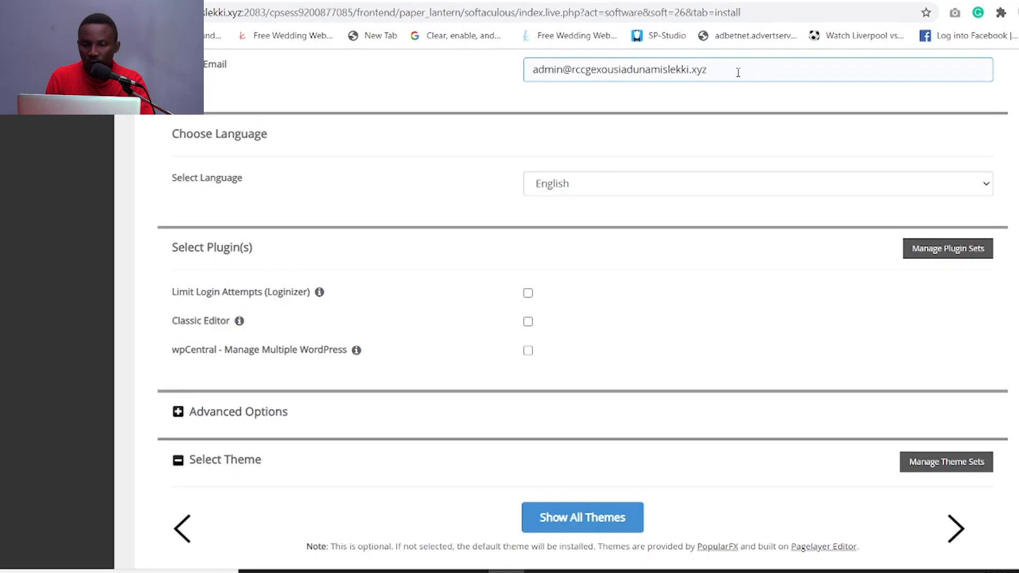
- Replace the admin e-mail with the administrator's own address and keep English as language
click(738, 72)
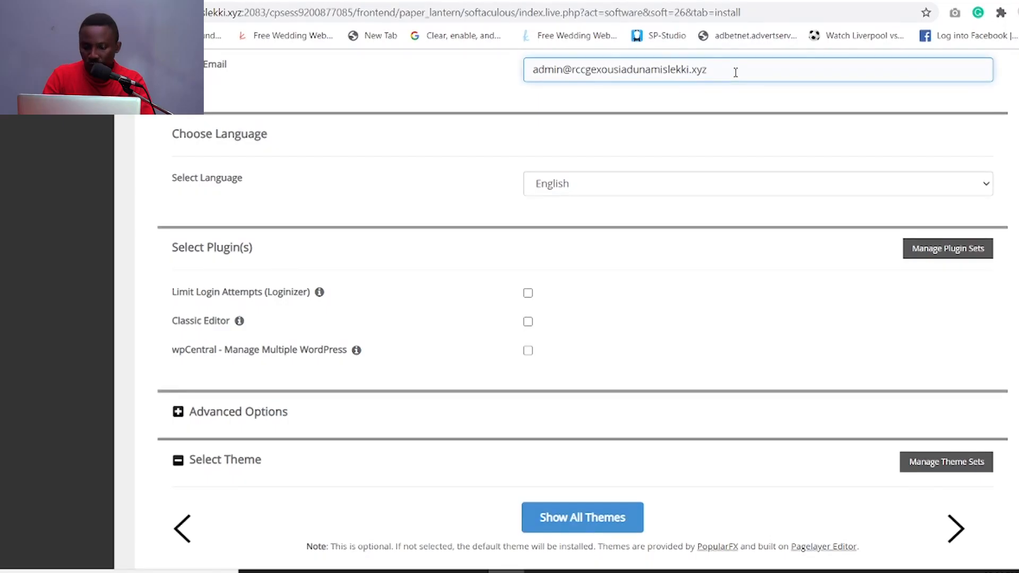
key(BackSpace)
key(BackSpace)
key(BackSpace)
key(BackSpace)
key(BackSpace)
key(BackSpace)
key(BackSpace)
key(BackSpace)
key(BackSpace)
key(BackSpace)
key(BackSpace)
key(BackSpace)
key(BackSpace)
key(BackSpace)
key(BackSpace)
key(BackSpace)
key(BackSpace)
key(BackSpace)
key(BackSpace)
key(BackSpace)
key(BackSpace)
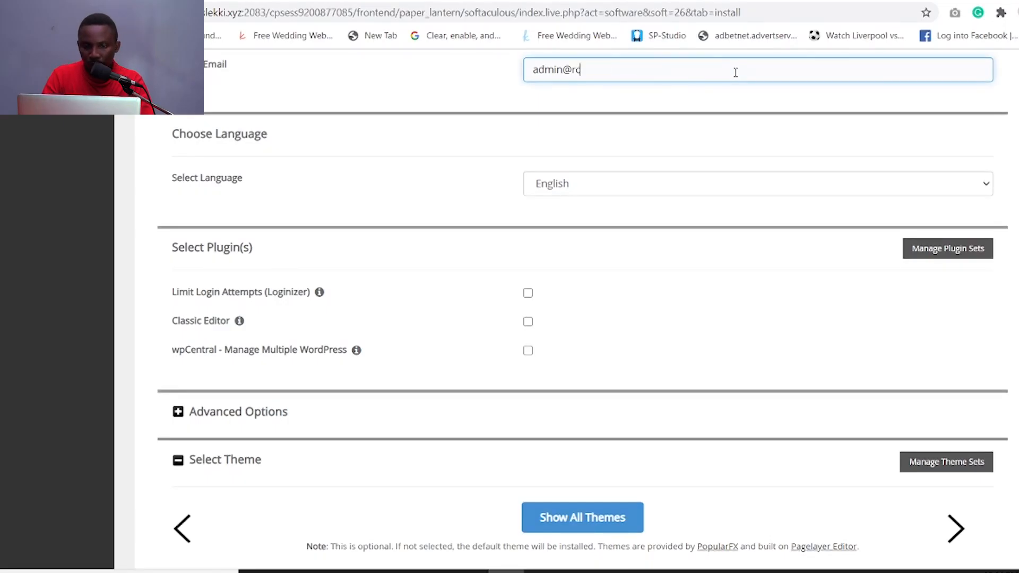
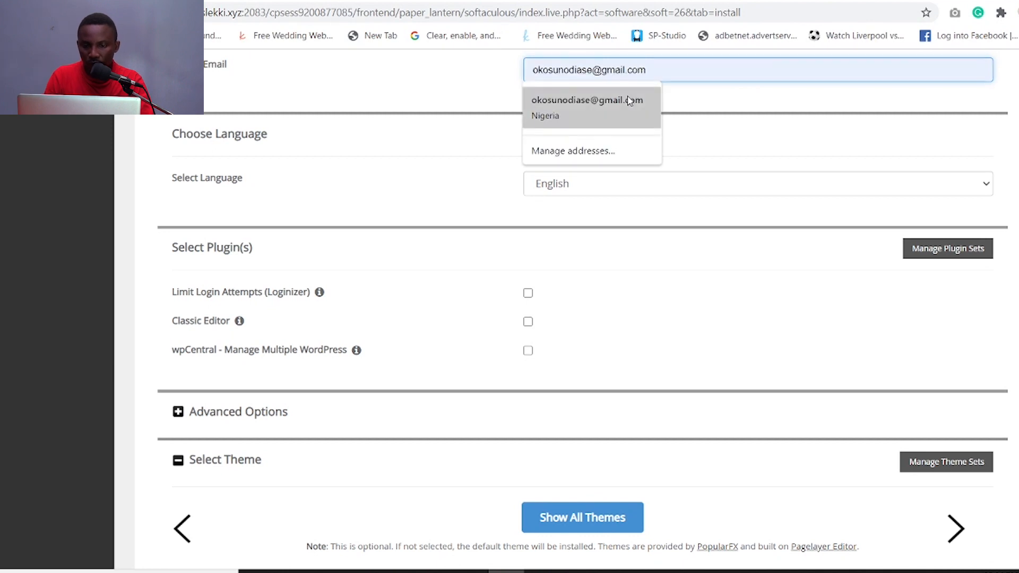
click(630, 101)
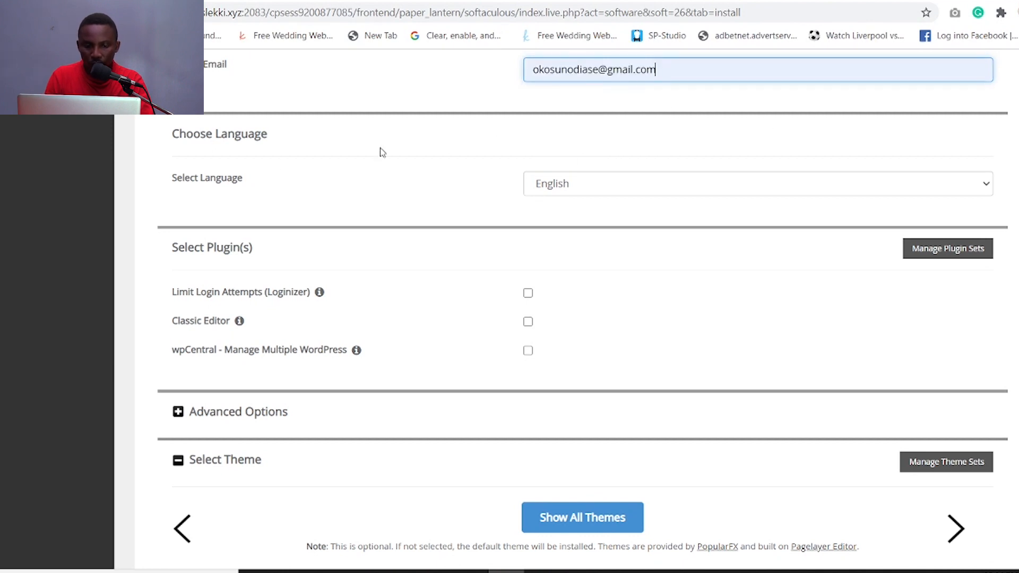
click(986, 185)
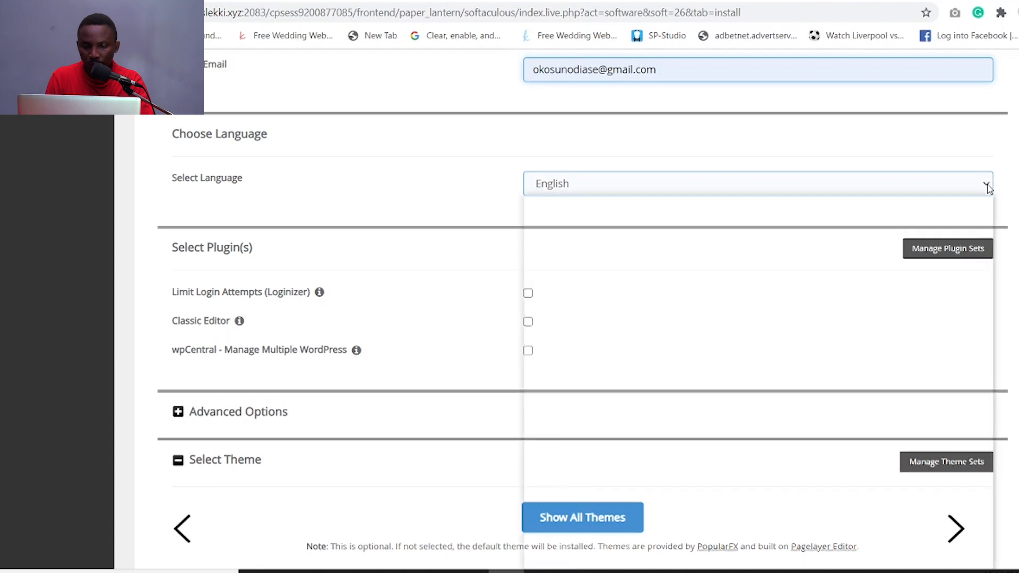
click(987, 188)
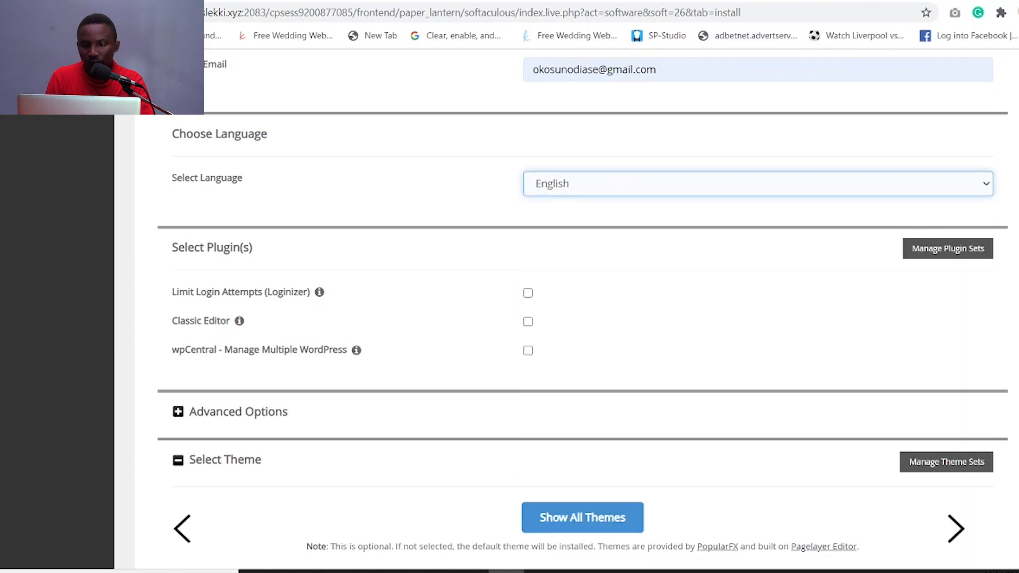
- Skip theme selection, fill in the installation-details e-mail, and launch the WordPress install
scroll(565, 316, down, 1)
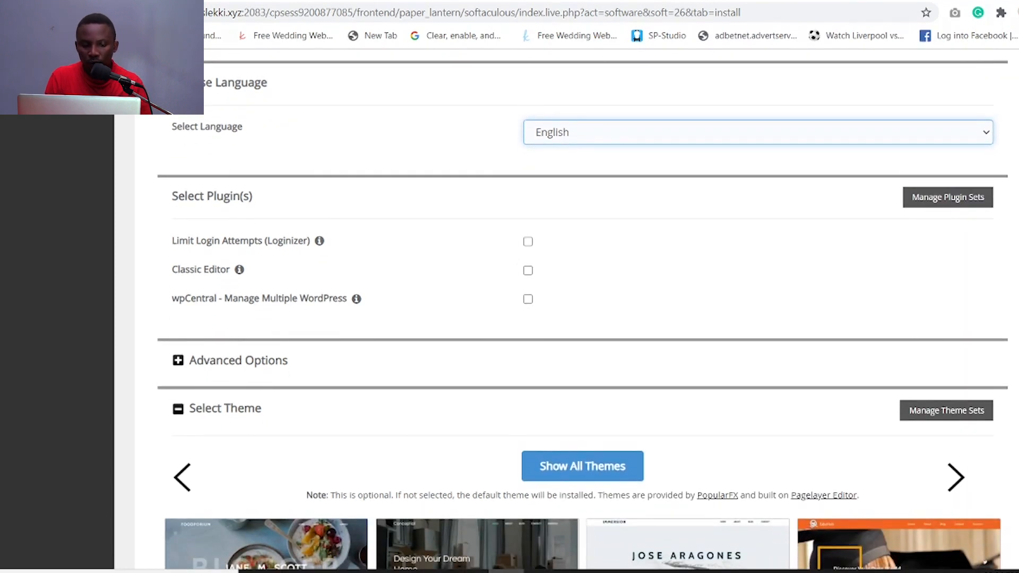
scroll(565, 316, down, 3)
scroll(836, 316, down, 2)
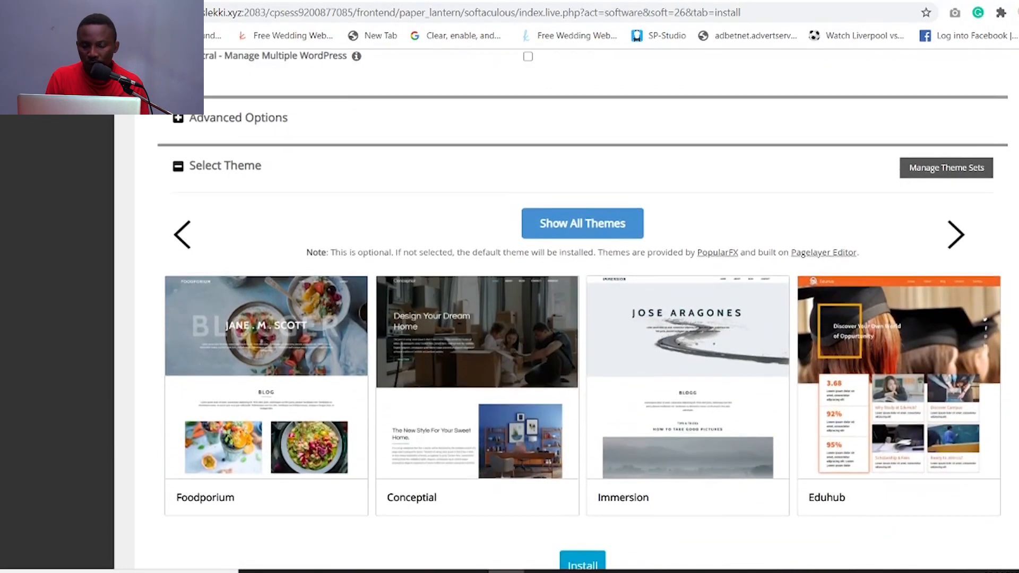
click(836, 317)
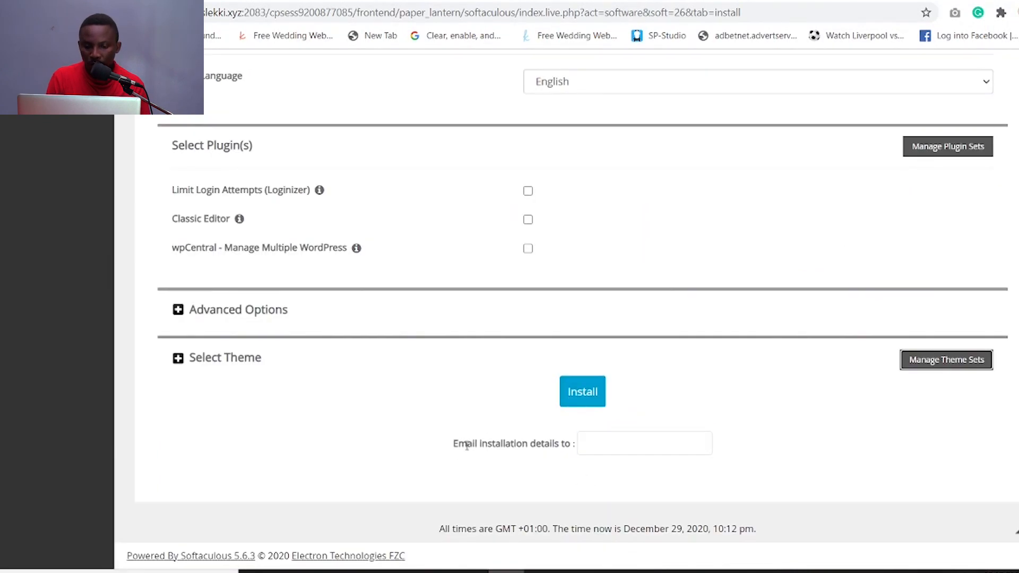
click(594, 443)
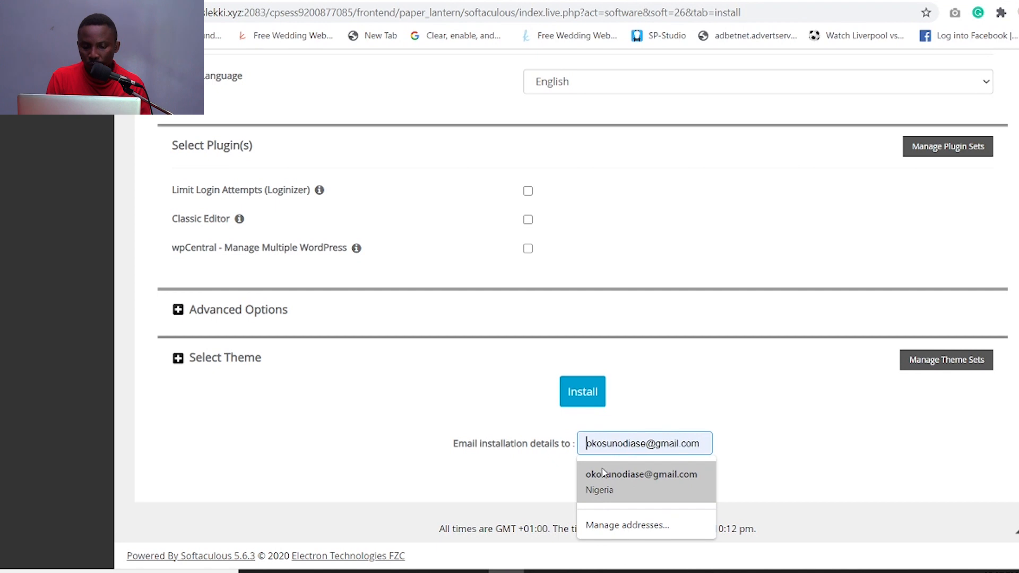
click(604, 471)
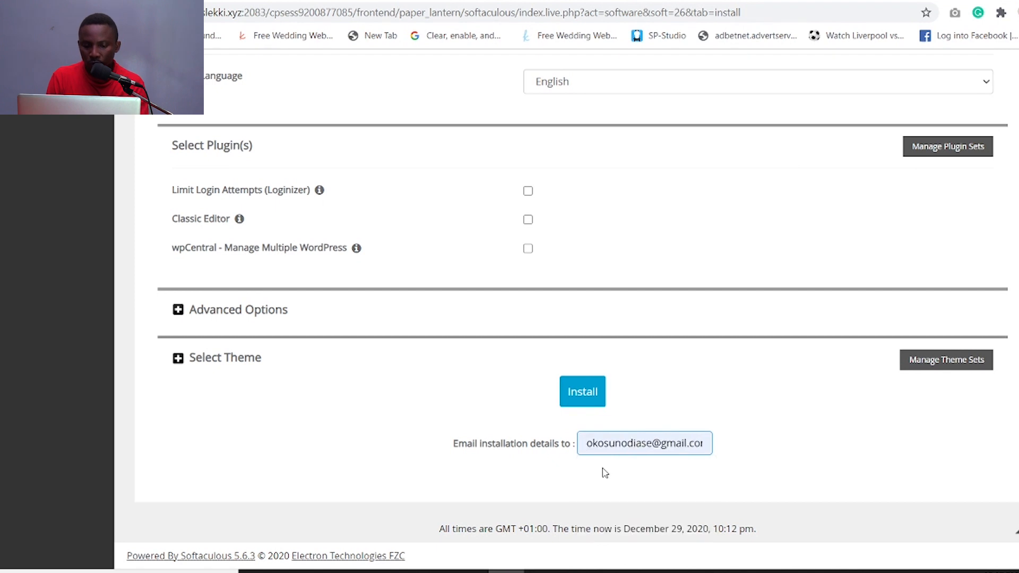
click(587, 442)
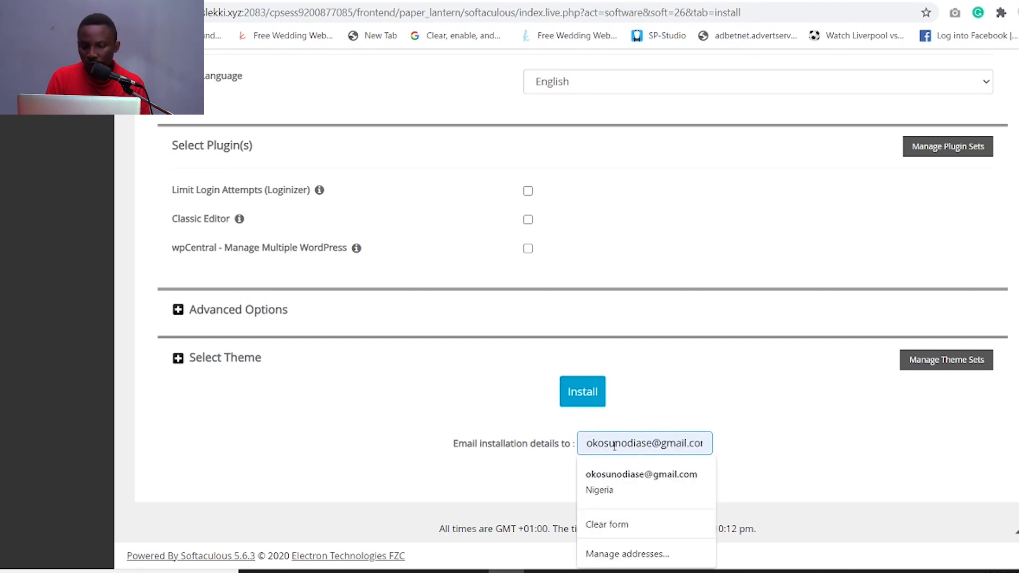
click(791, 444)
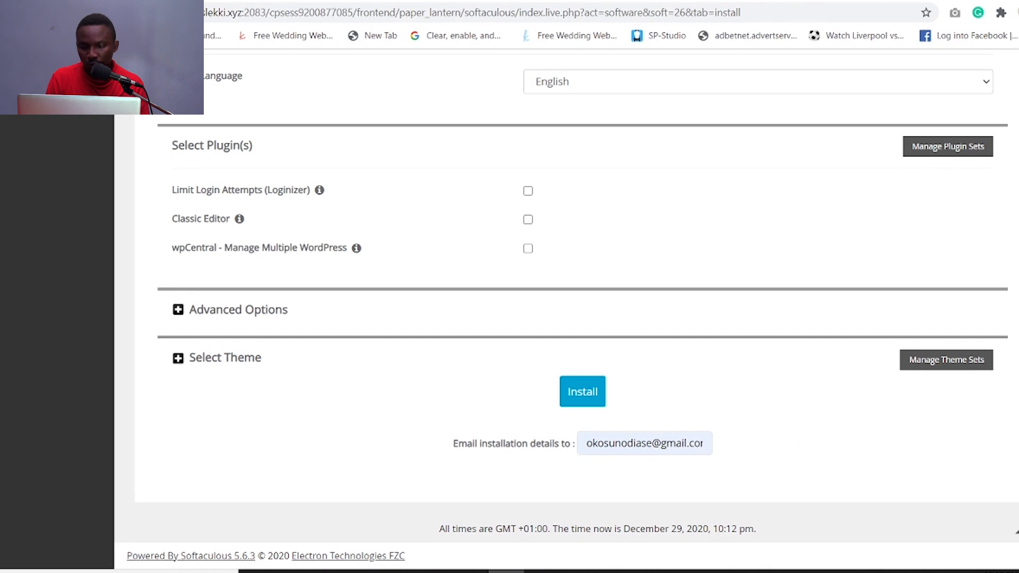
click(582, 391)
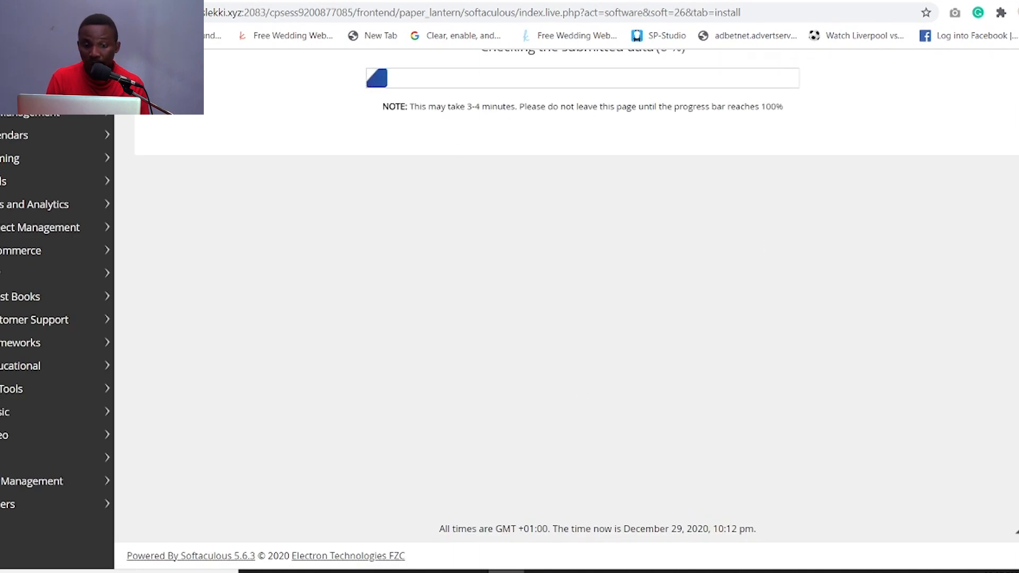
- Read the 'installation already exists' error, then return to the hosting e-mail in Gmail
scroll(582, 308, up, 4)
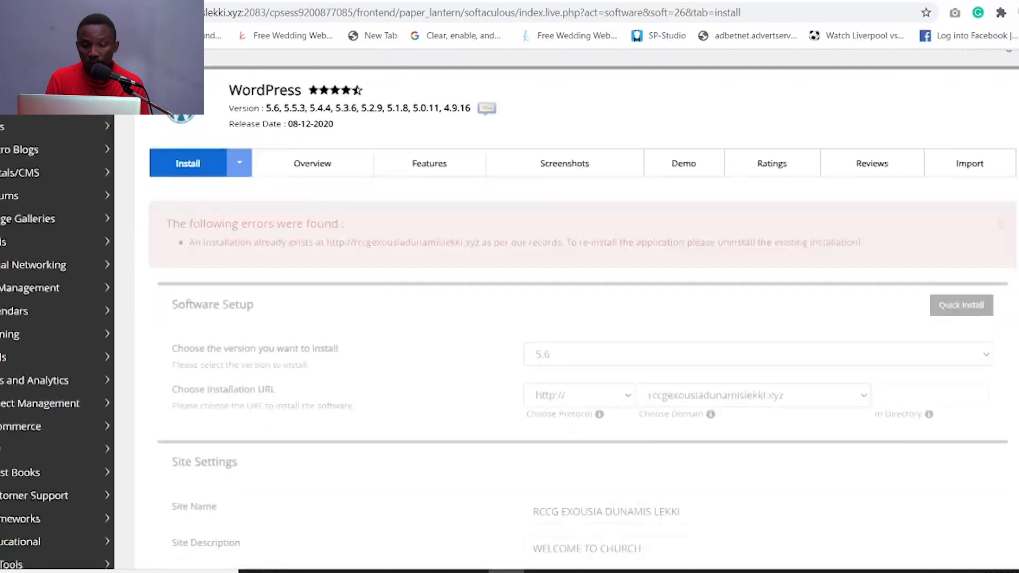
scroll(577, 340, down, 1)
scroll(576, 339, down, 5)
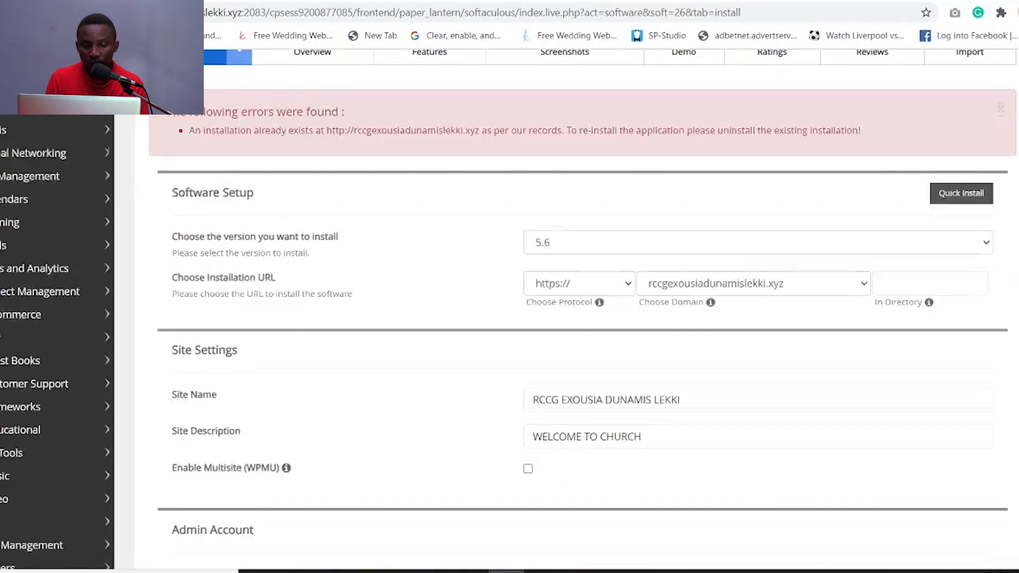
scroll(576, 340, up, 4)
click(535, 2)
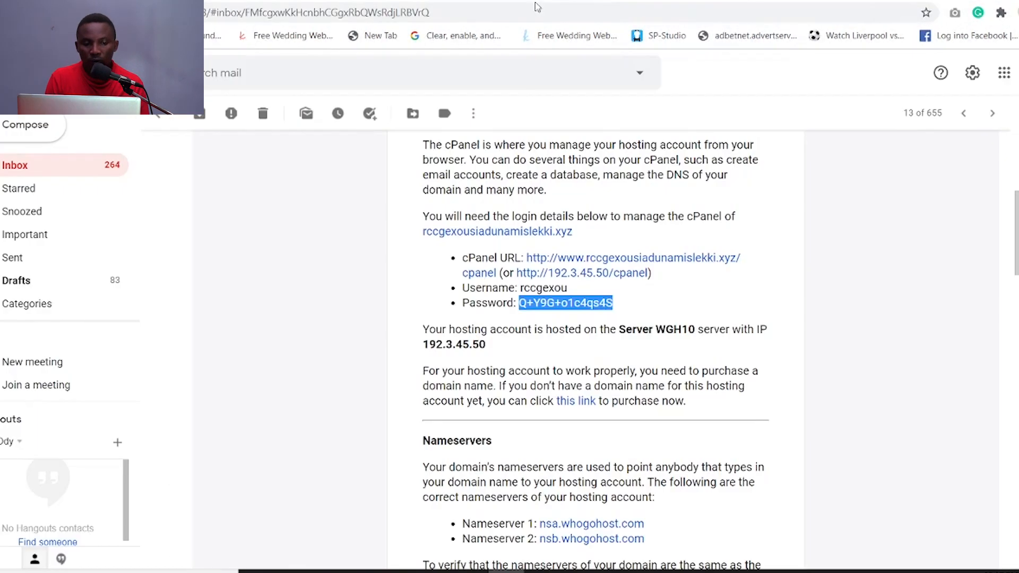
- Open the 'AutoSSL certificate installed!' message from the Gmail inbox
click(158, 121)
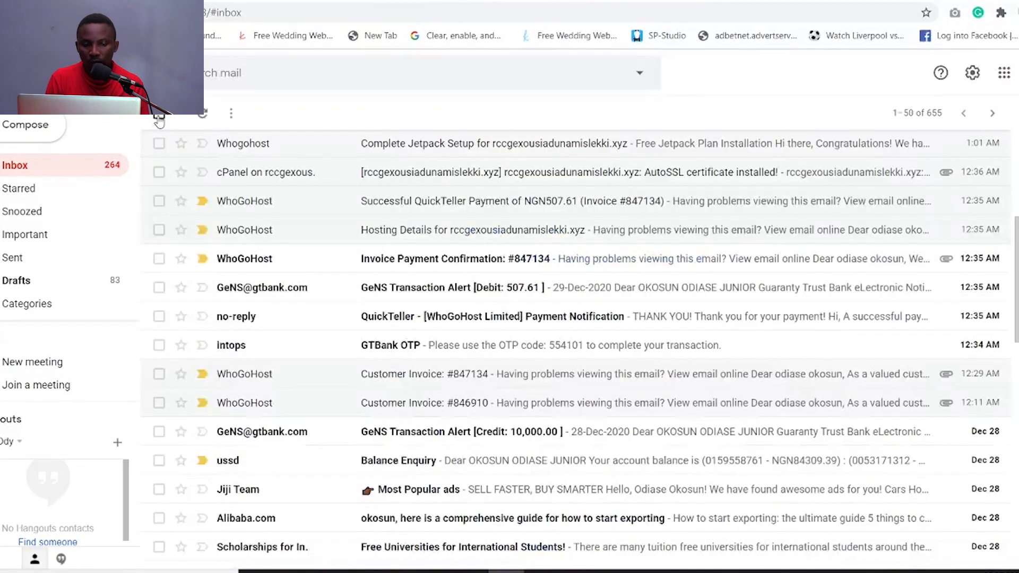
click(484, 183)
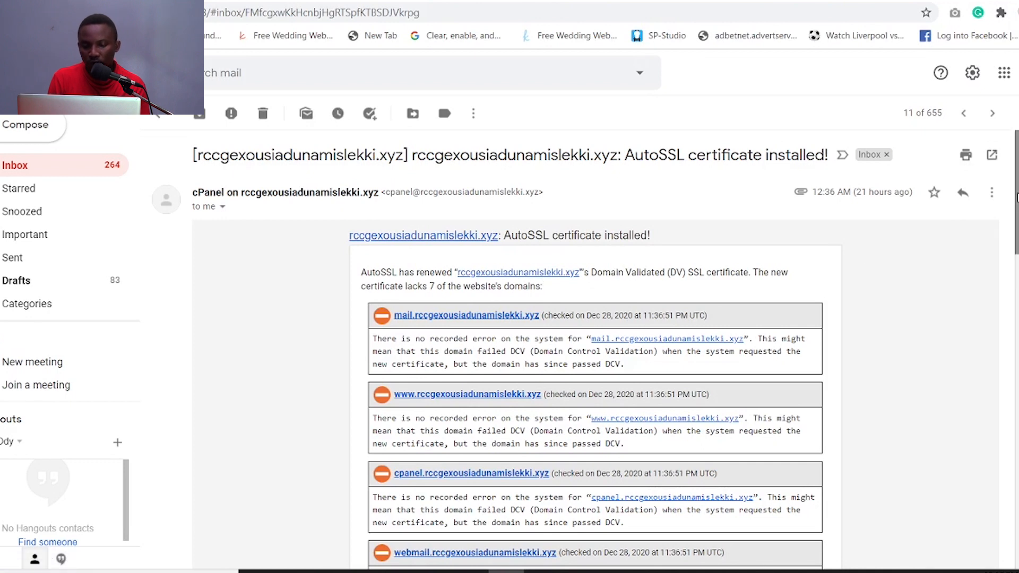
drag(1016, 199, 1016, 223)
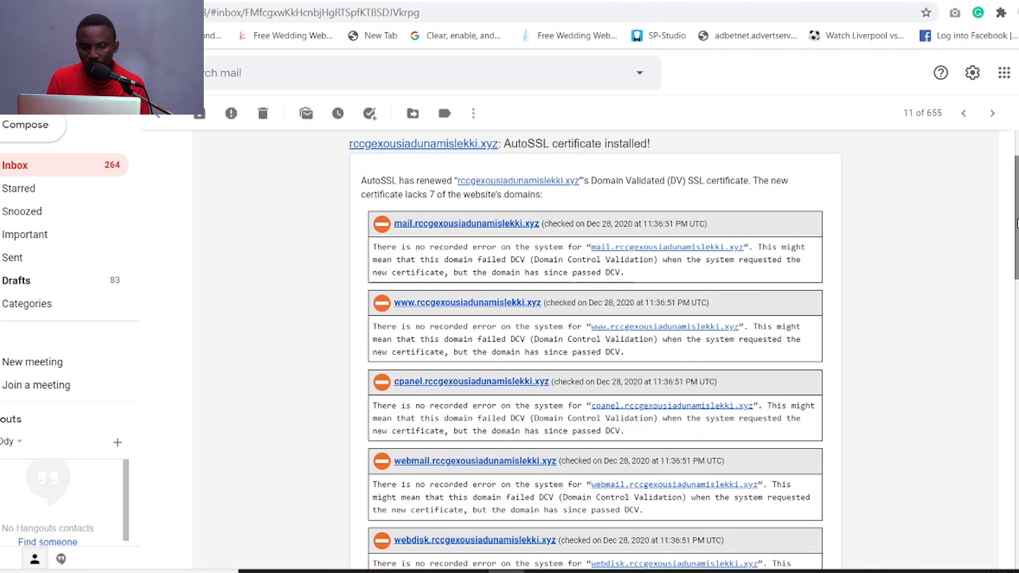
scroll(407, 211, down, 10)
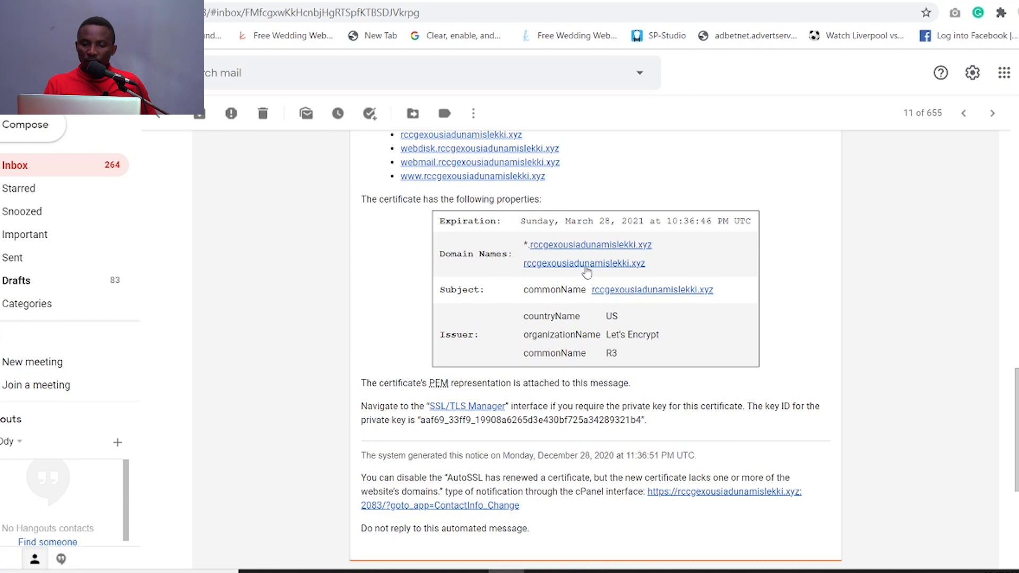
- Follow the church site's domain link to the live WordPress site
click(508, 177)
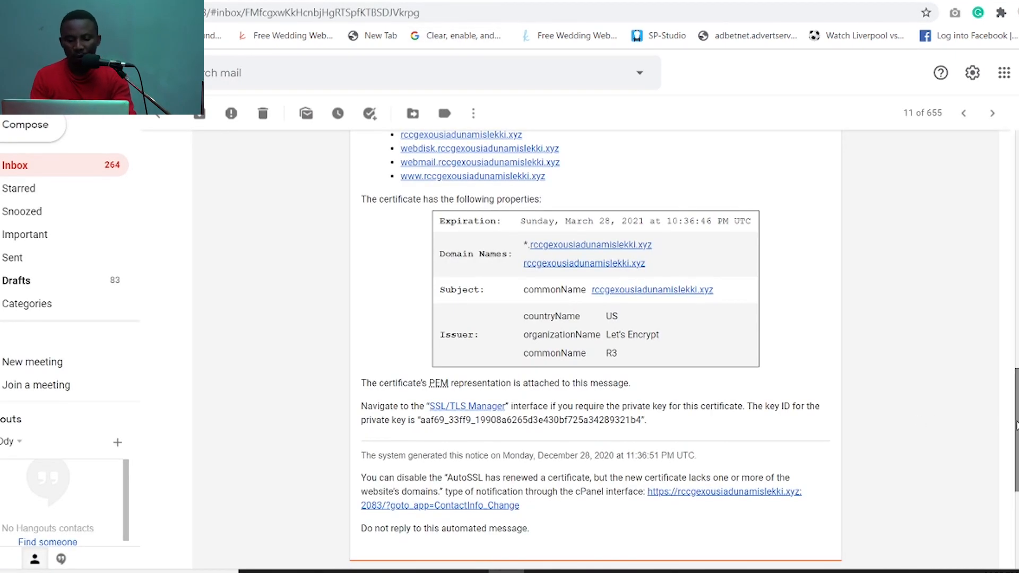
scroll(1016, 425, up, 15)
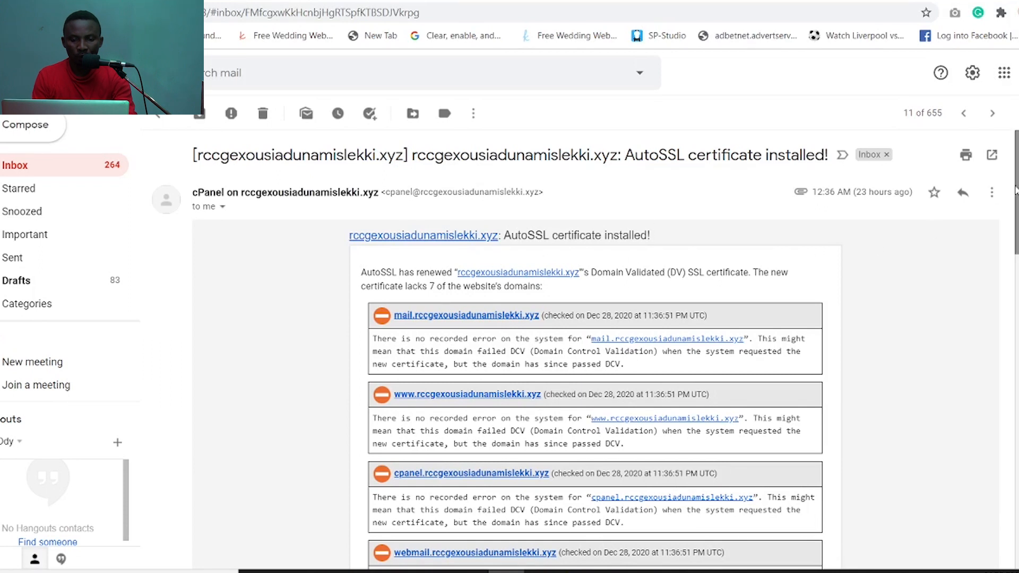
drag(1014, 188, 1015, 361)
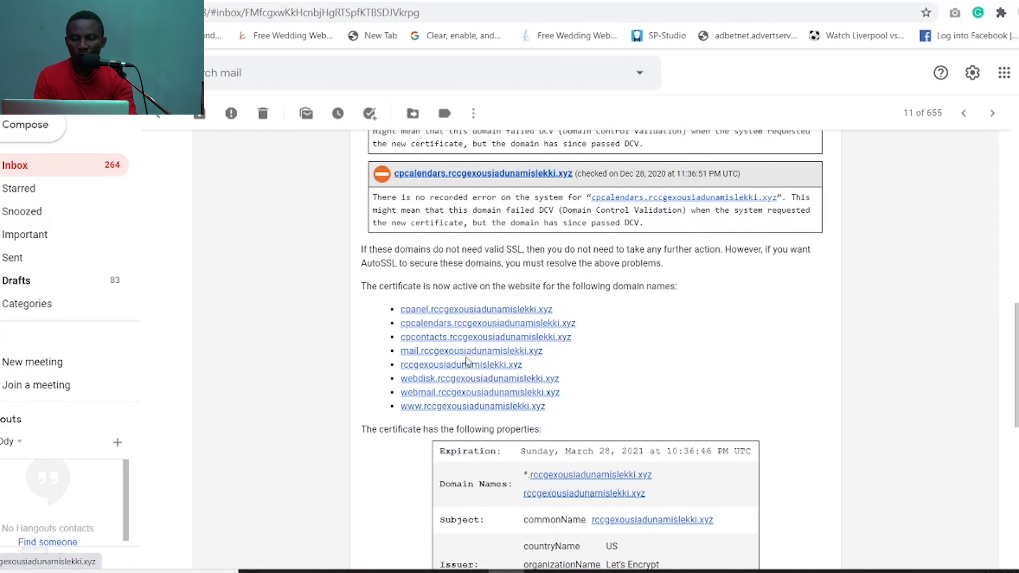
click(610, 495)
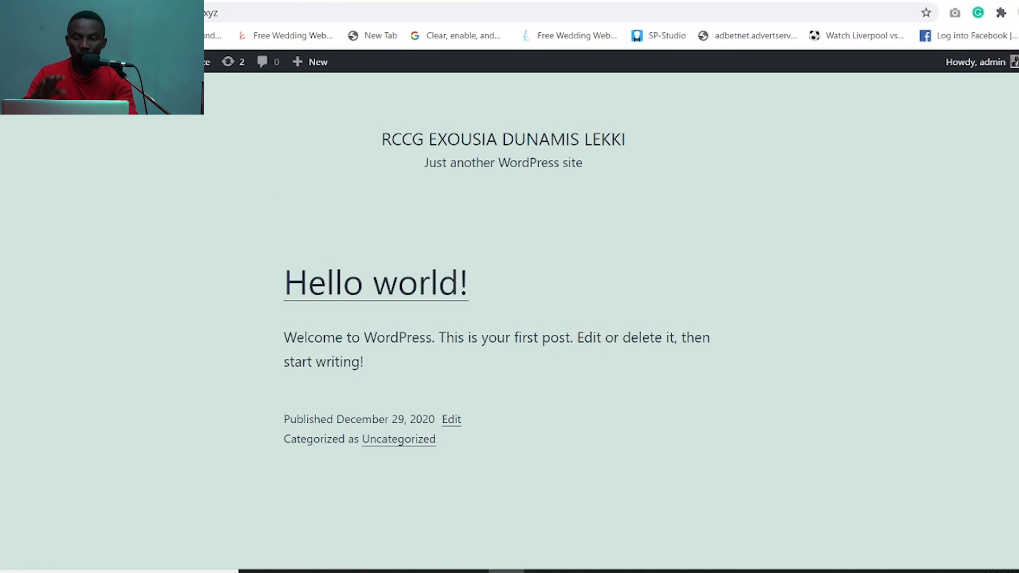
- Browse the Hello world! front page, load the /wp-admin Dashboard, then open a new tab
scroll(509, 318, down, 7)
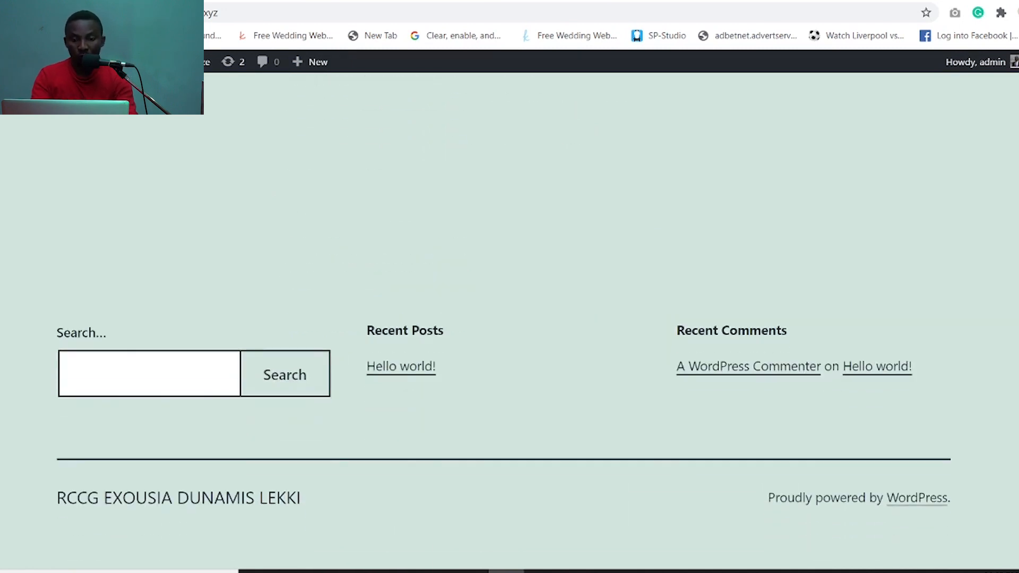
scroll(509, 319, up, 7)
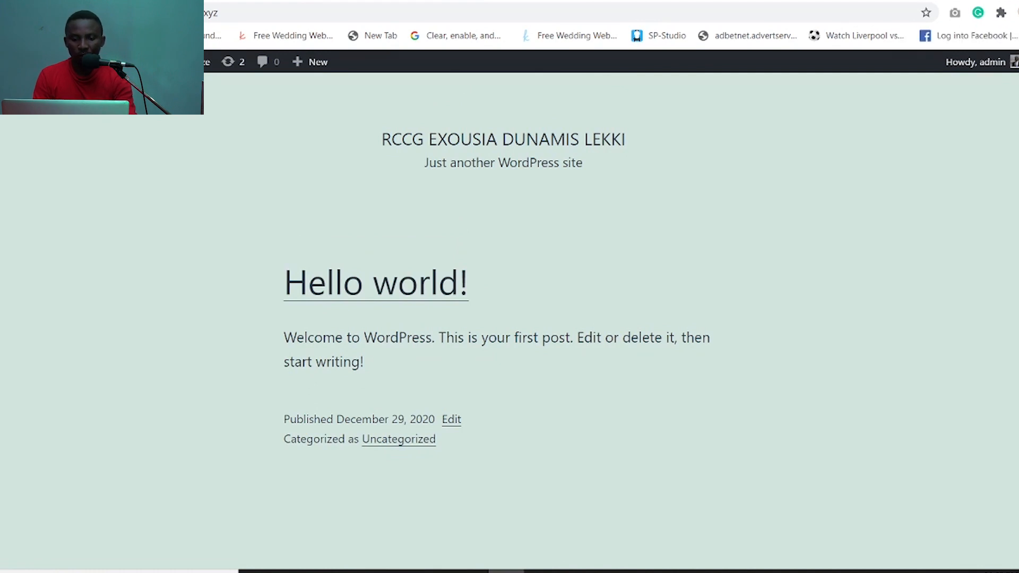
click(266, 17)
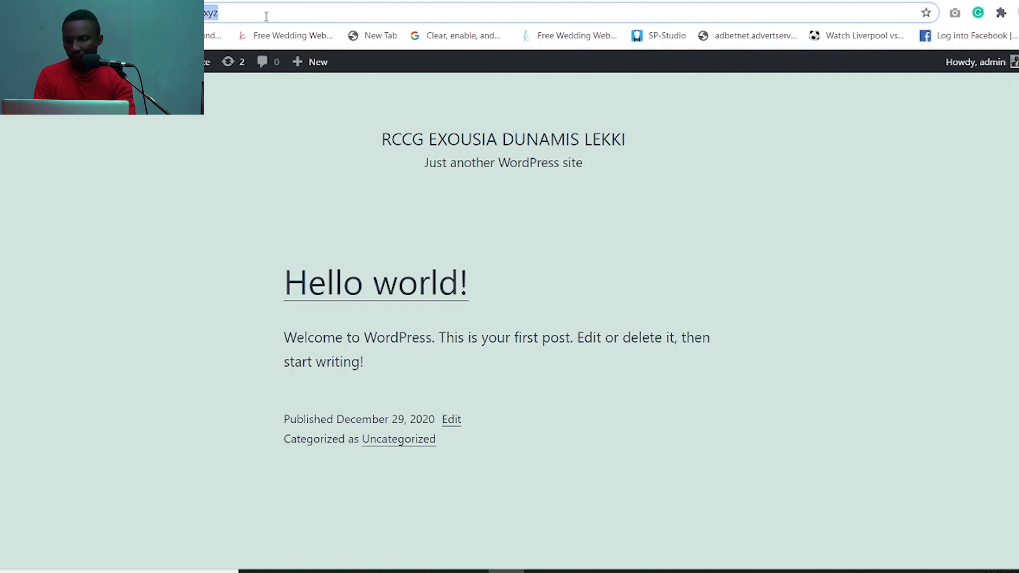
click(266, 16)
text(/)
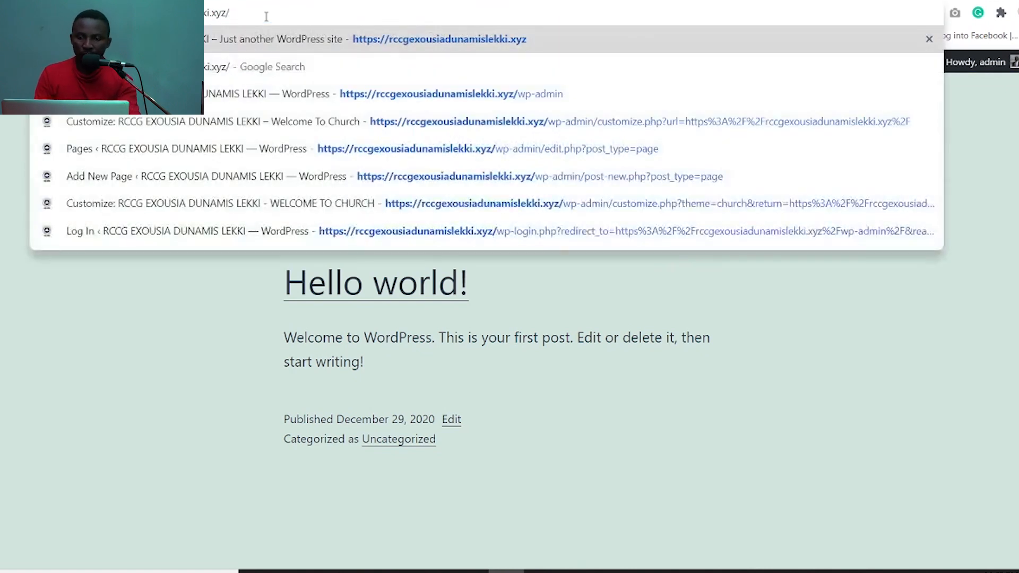
text(wp-admin)
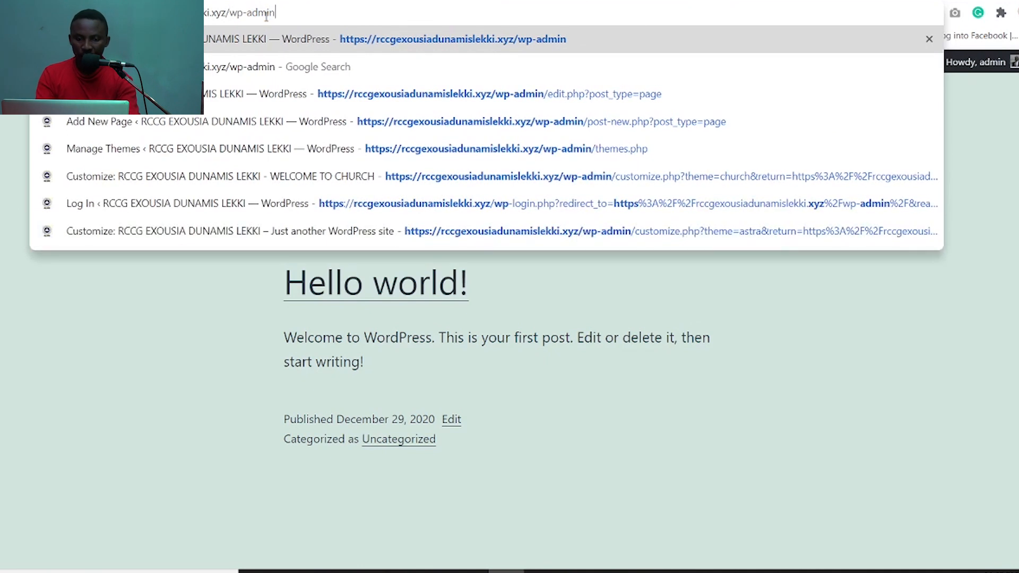
key(Return)
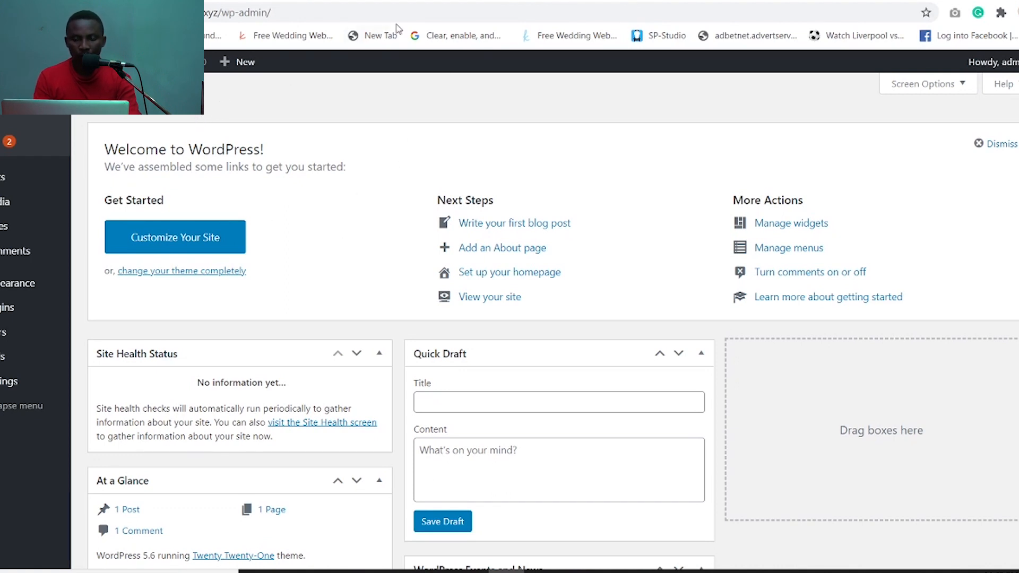
click(374, 35)
click(482, 12)
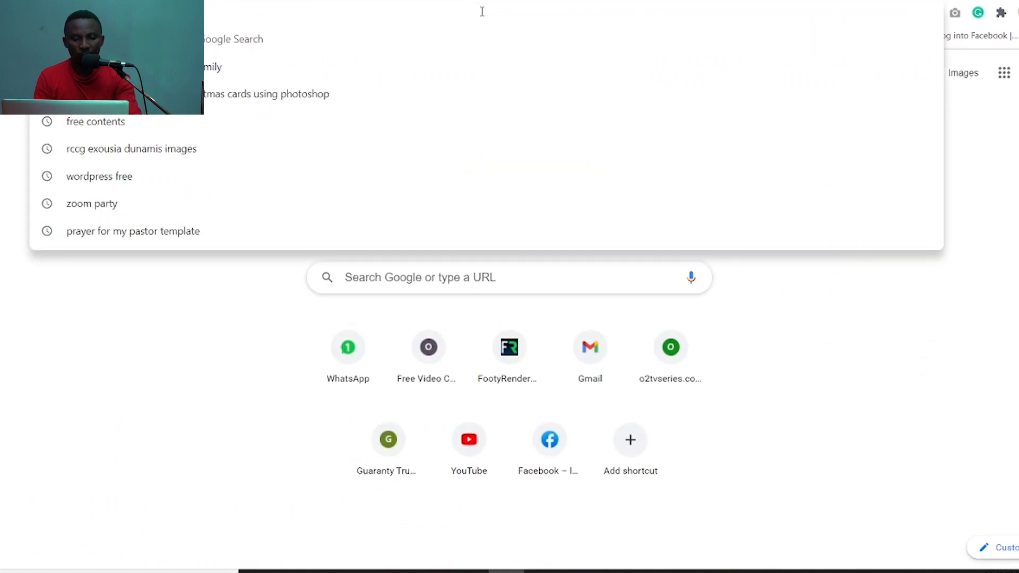
text(rccg)
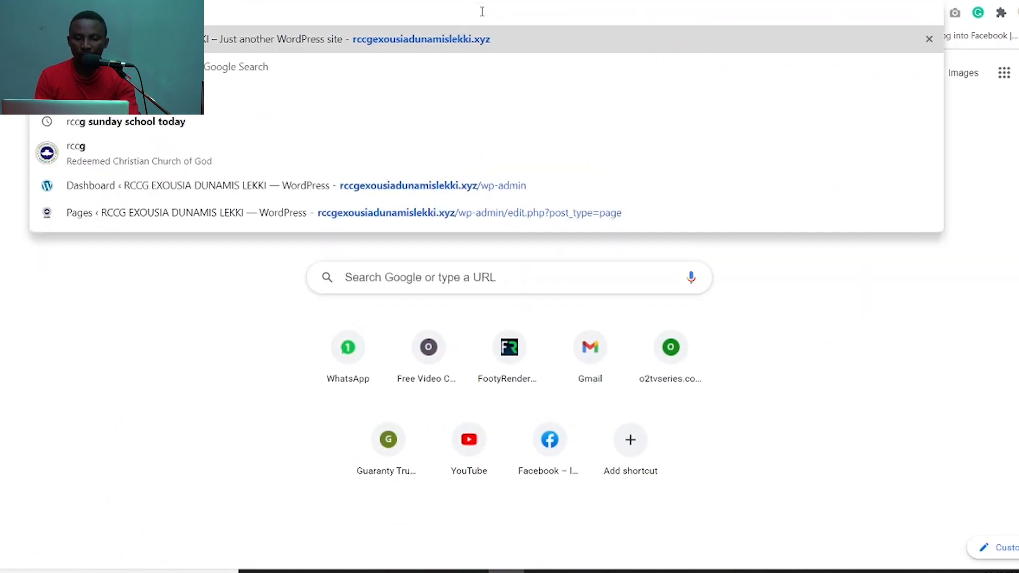
key(Return)
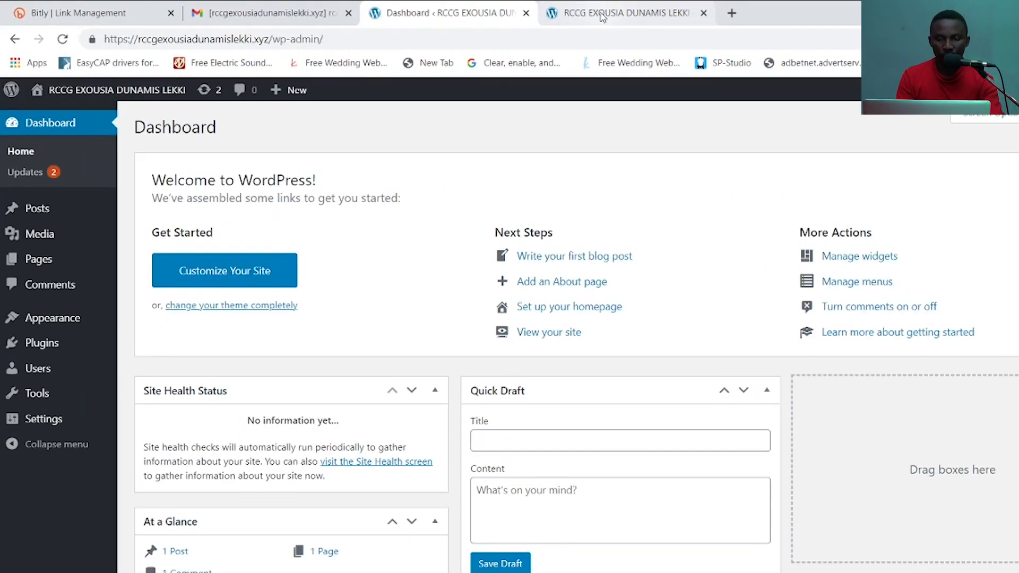
click(602, 16)
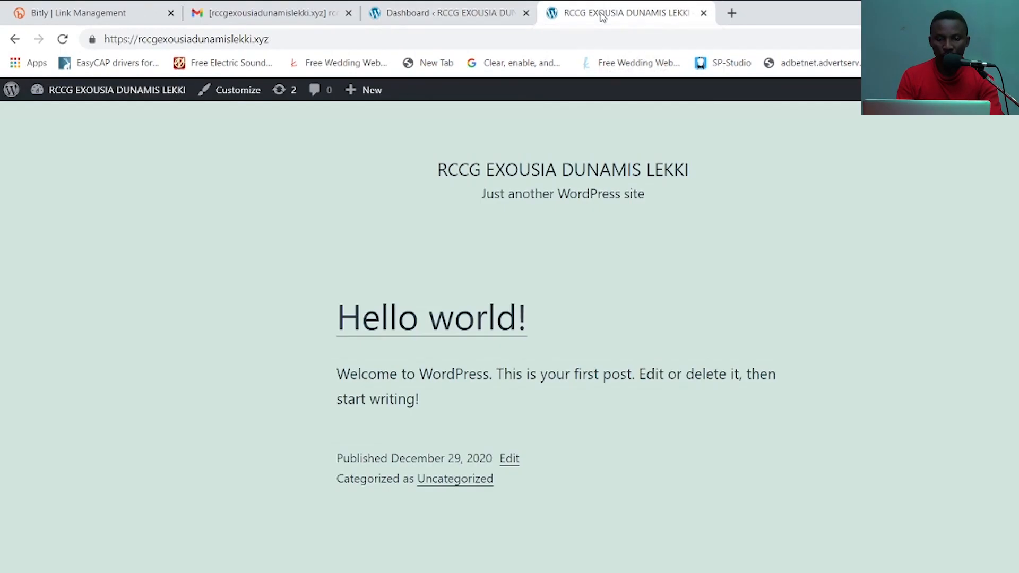
scroll(509, 318, down, 2)
scroll(509, 319, up, 2)
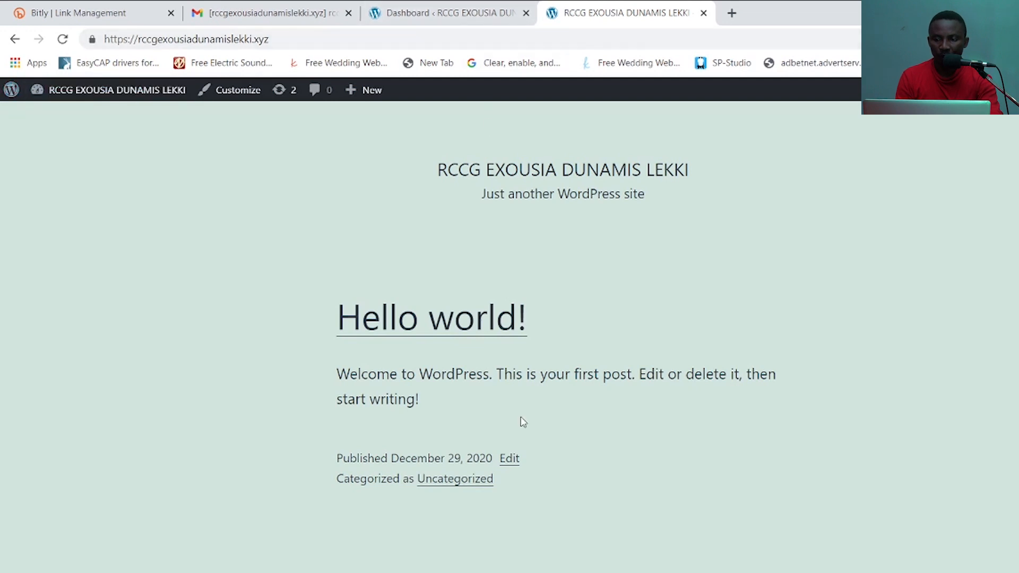
click(445, 13)
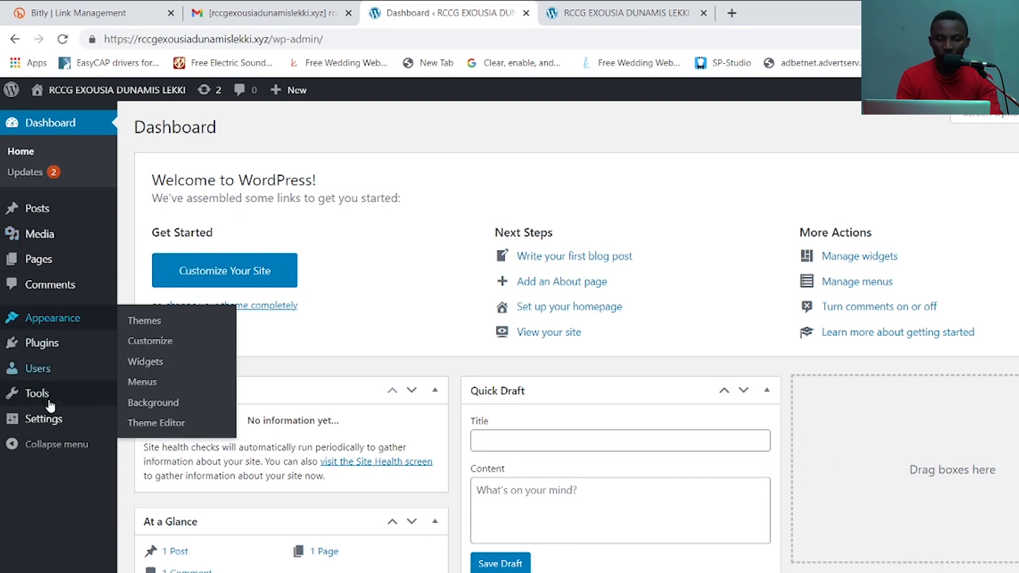
mouse_move(45, 422)
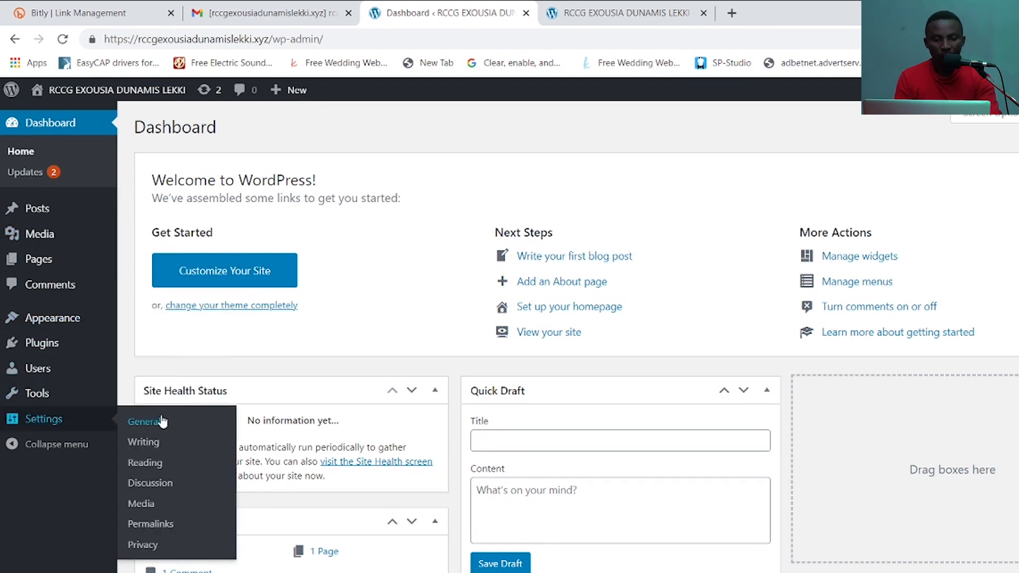
- Switch the permalink structure to Post name and save the change
click(150, 524)
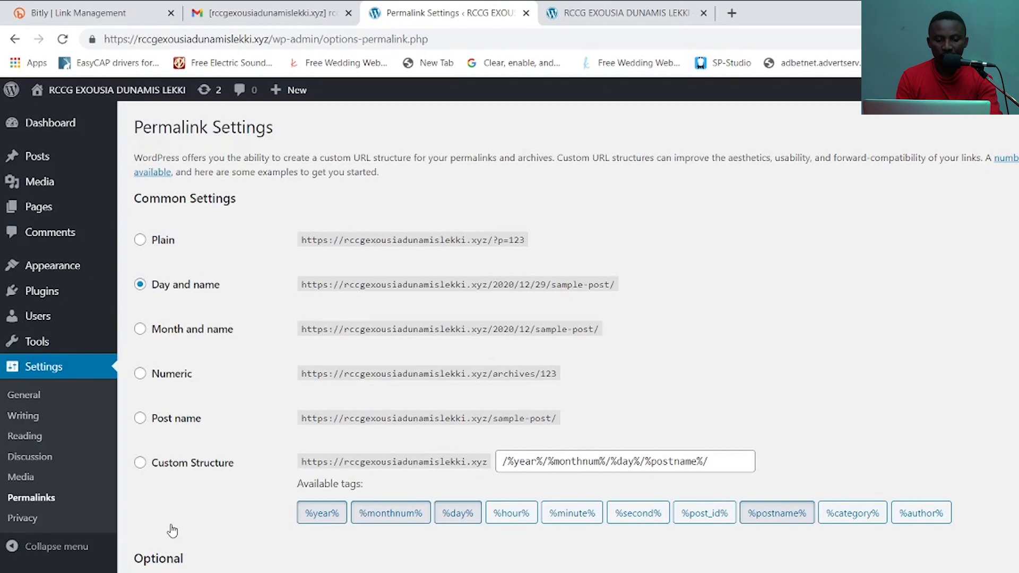
click(141, 419)
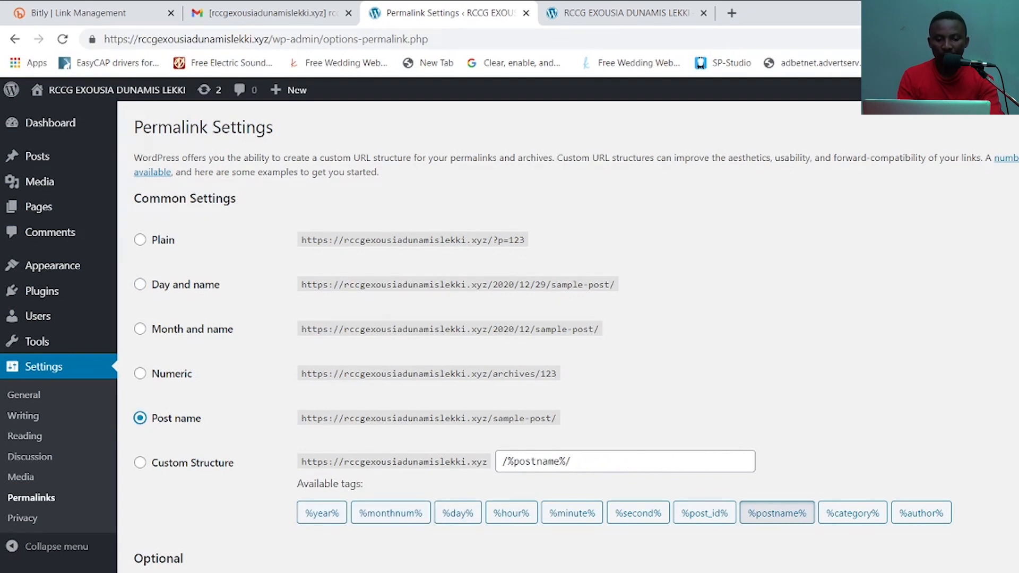
scroll(568, 328, down, 4)
click(181, 541)
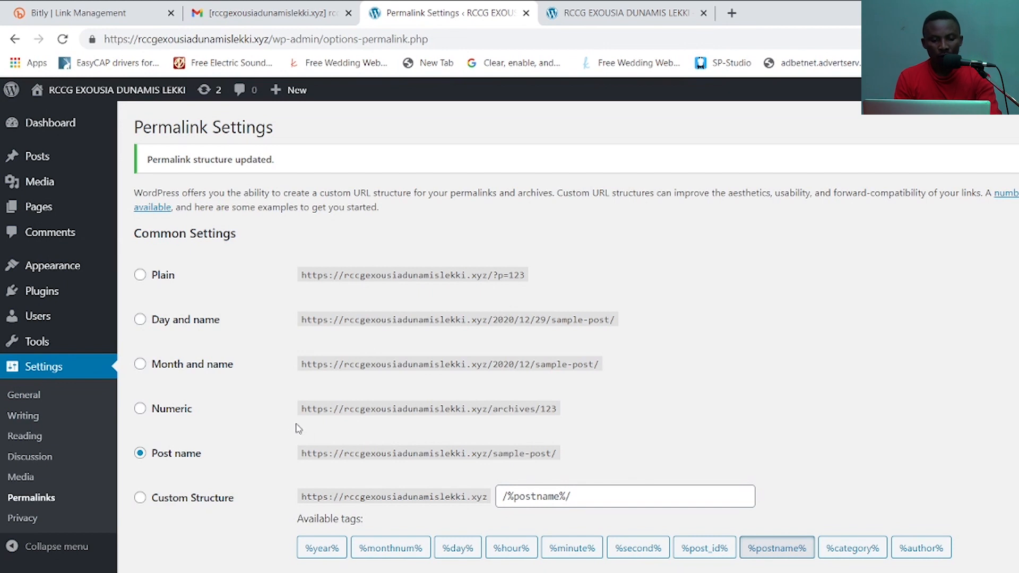
click(46, 210)
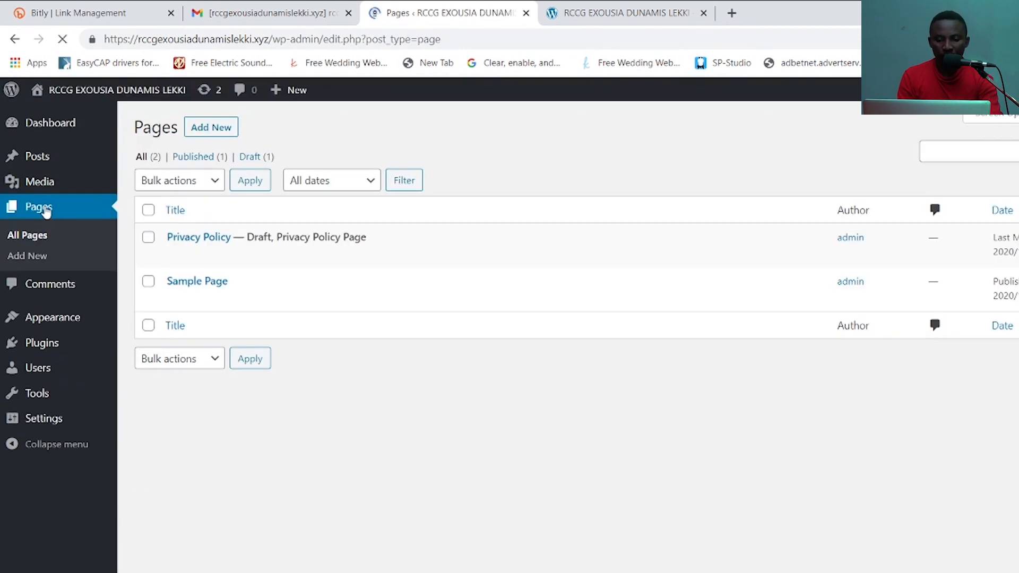
- Review the six installed themes with Twenty Twenty-One active, comparing against the live front page
mouse_move(50, 125)
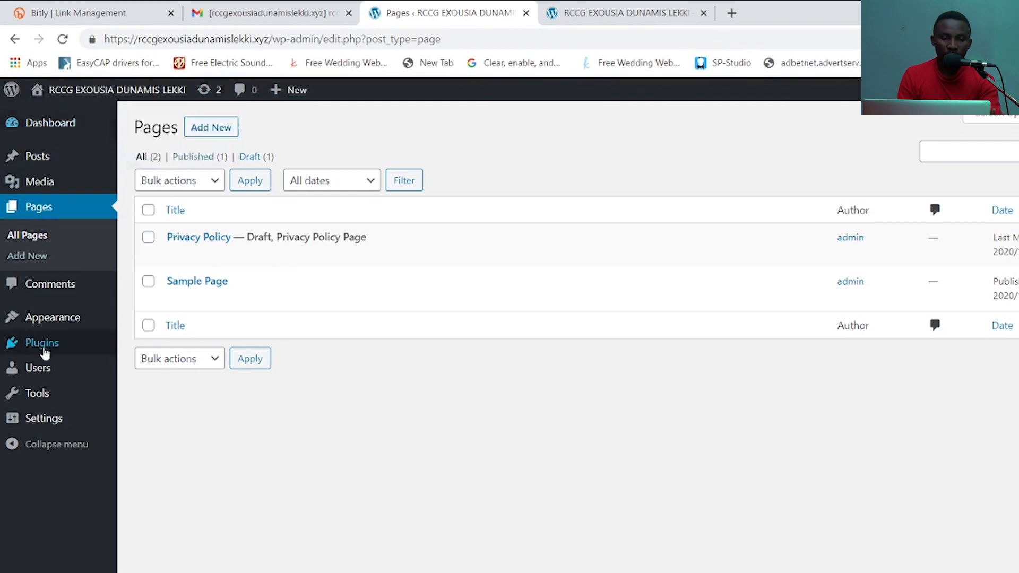
mouse_move(59, 319)
click(149, 323)
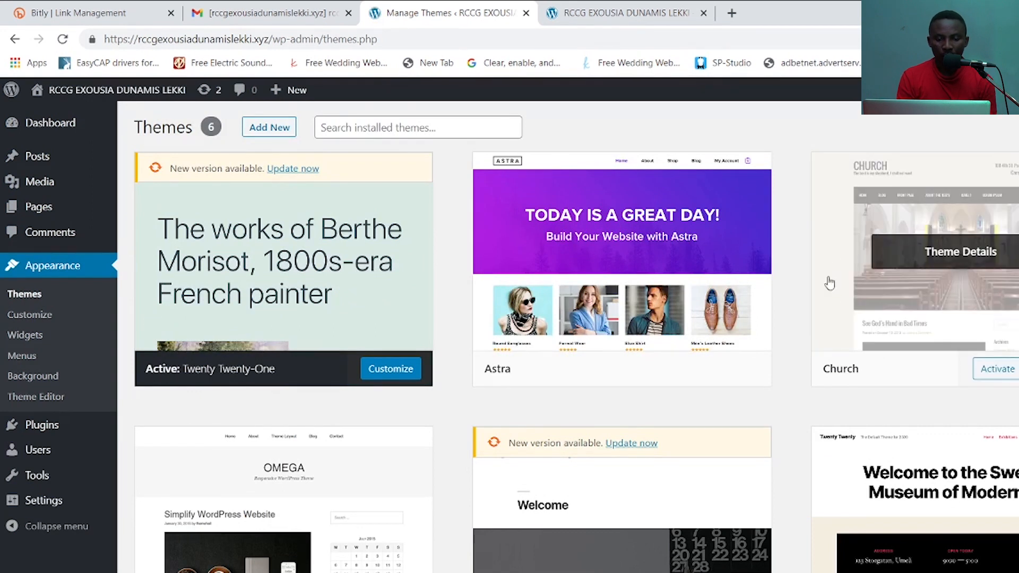
scroll(568, 335, down, 7)
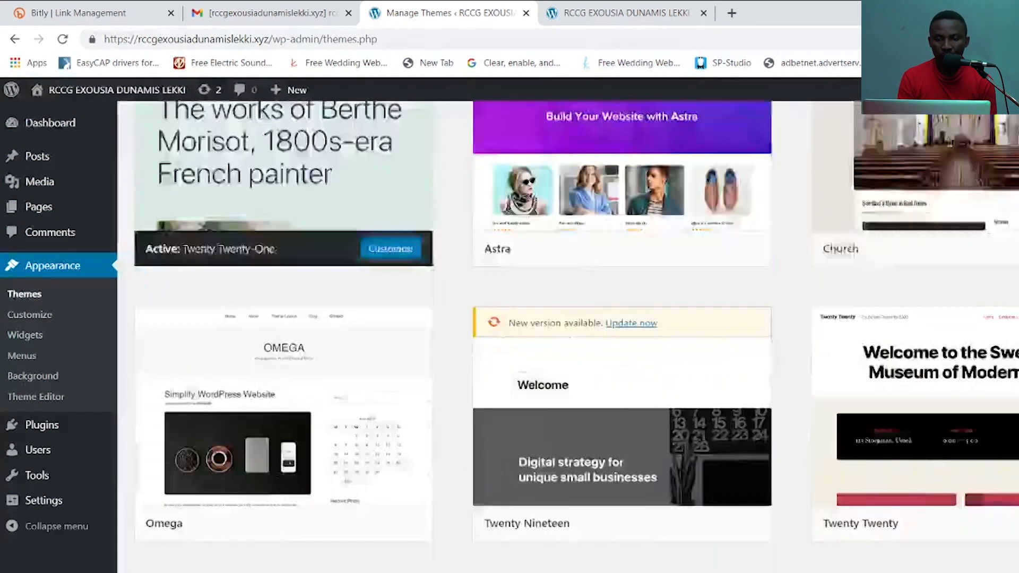
scroll(576, 332, up, 5)
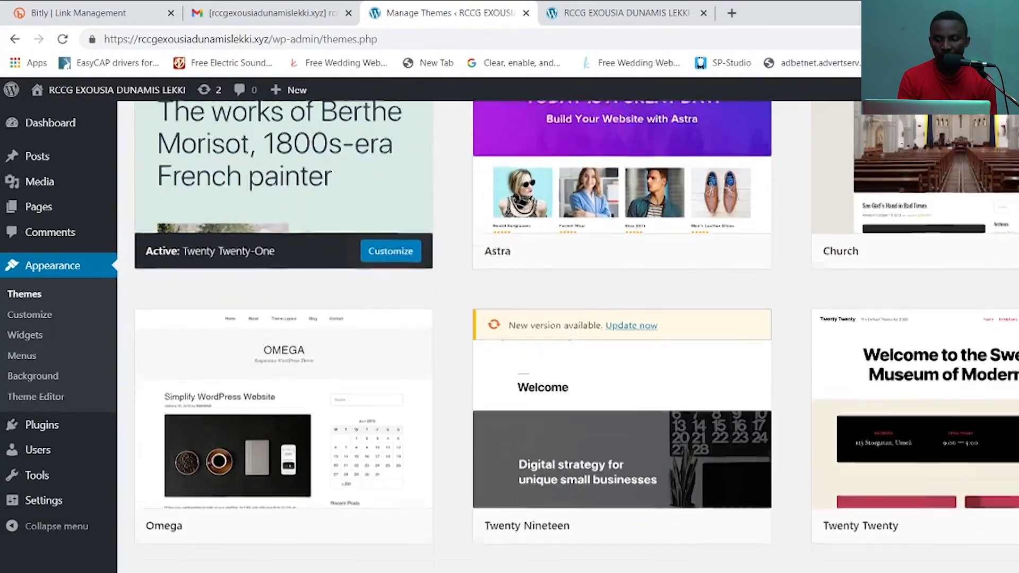
scroll(576, 334, down, 1)
scroll(577, 334, up, 3)
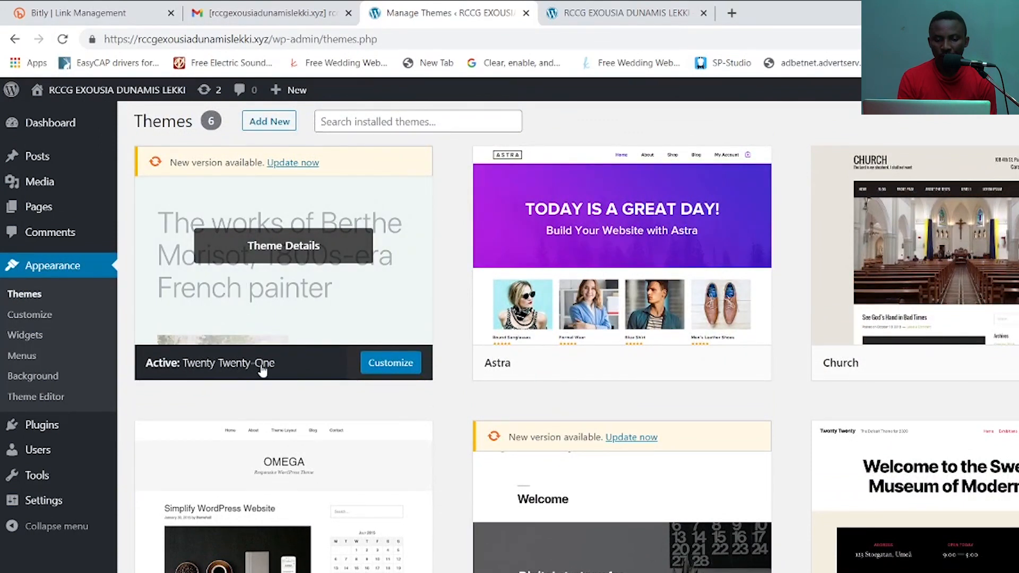
click(617, 14)
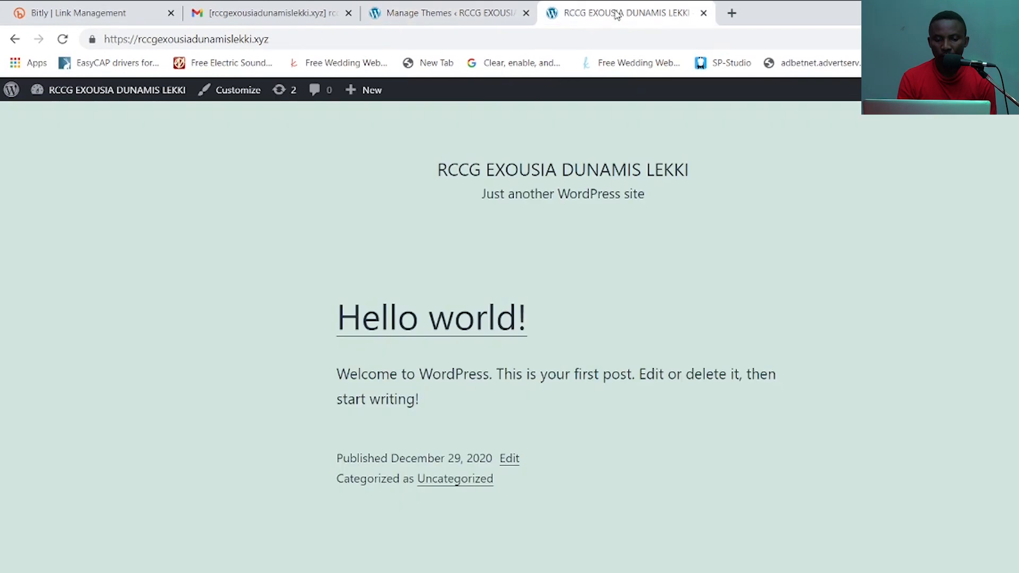
click(429, 21)
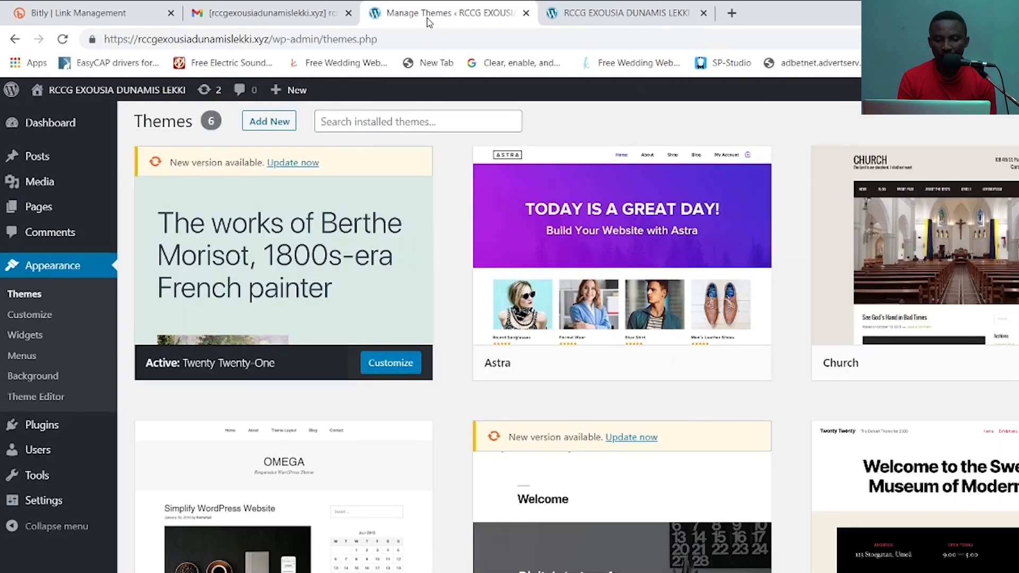
click(607, 13)
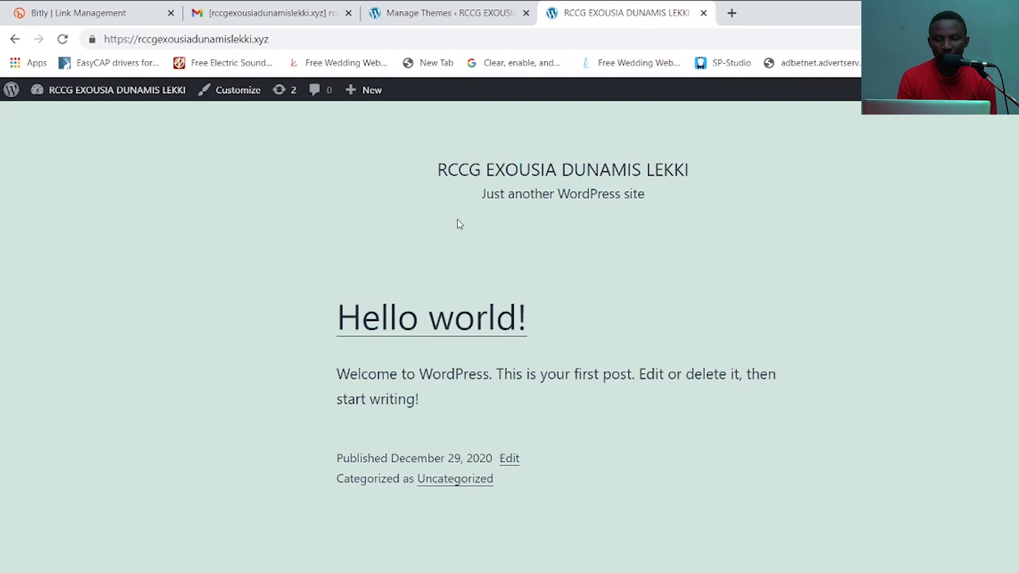
click(461, 15)
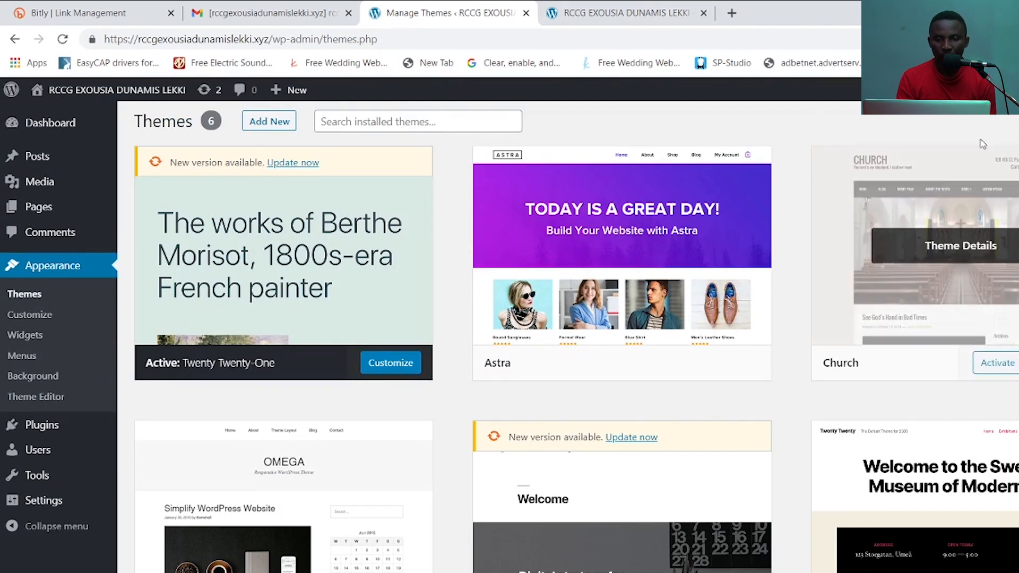
- Find Correct Lite in the theme directory, then install and activate it
click(273, 123)
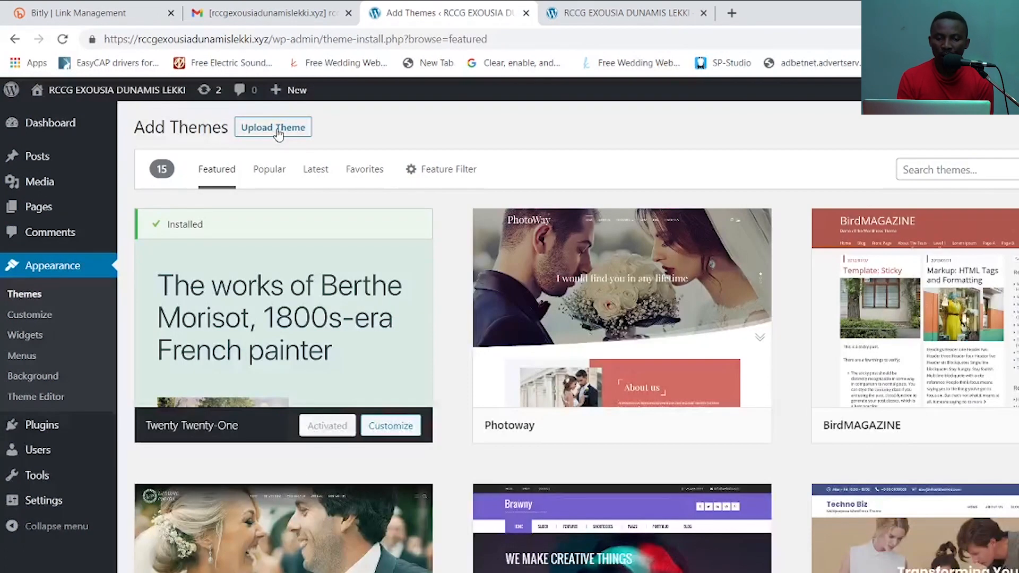
click(926, 170)
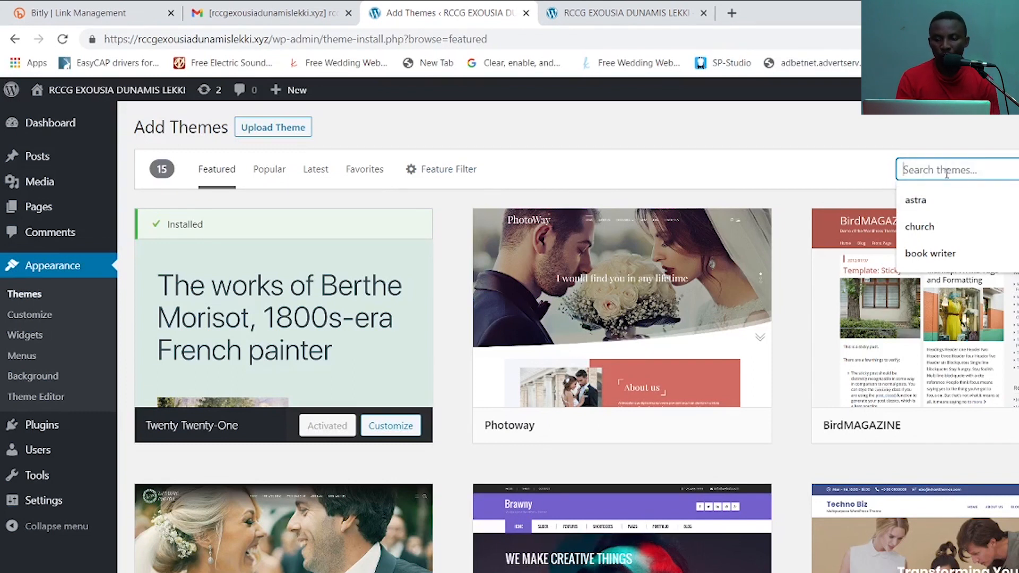
scroll(575, 337, down, 10)
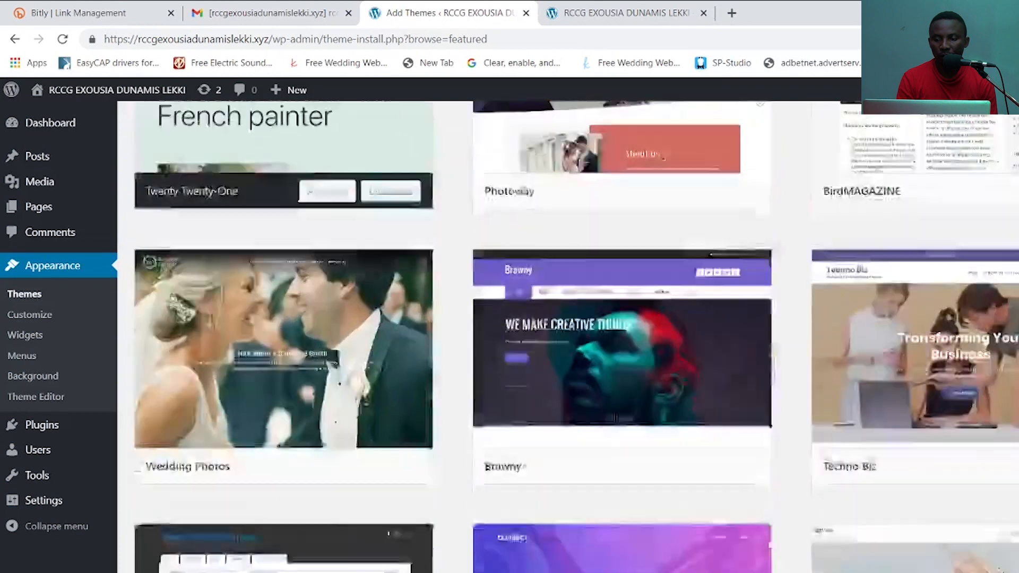
scroll(576, 337, down, 2)
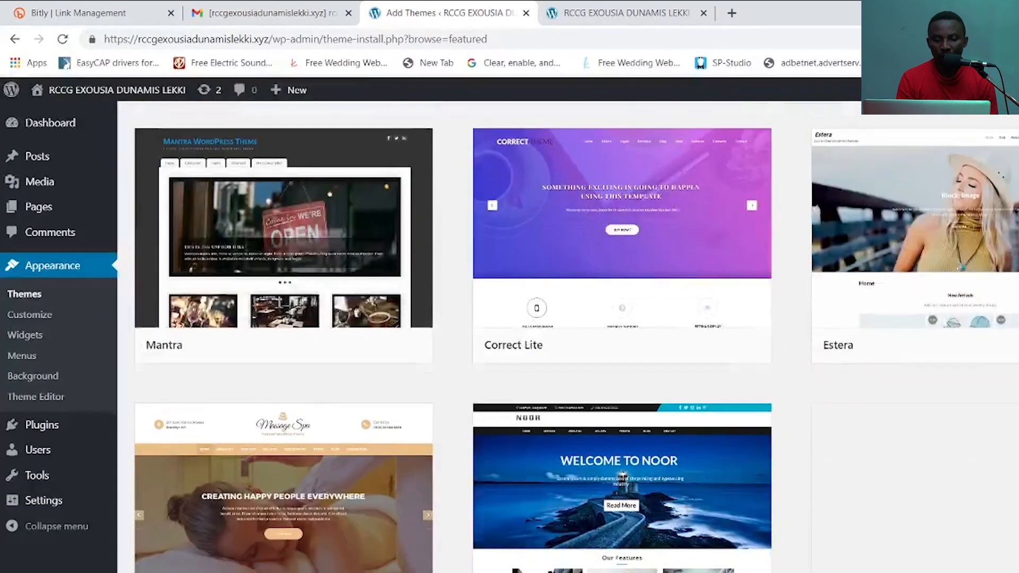
mouse_move(649, 227)
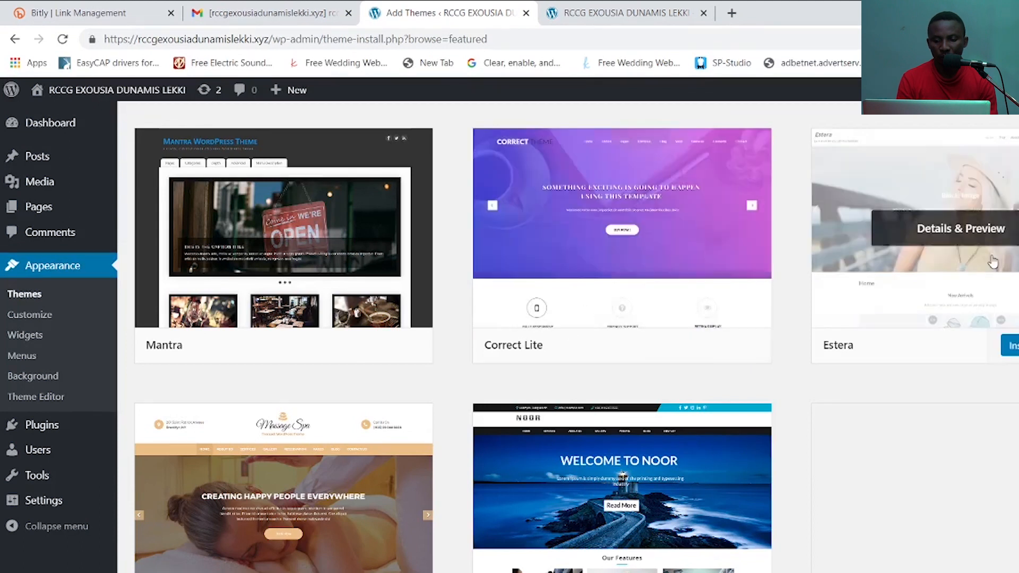
scroll(576, 337, down, 7)
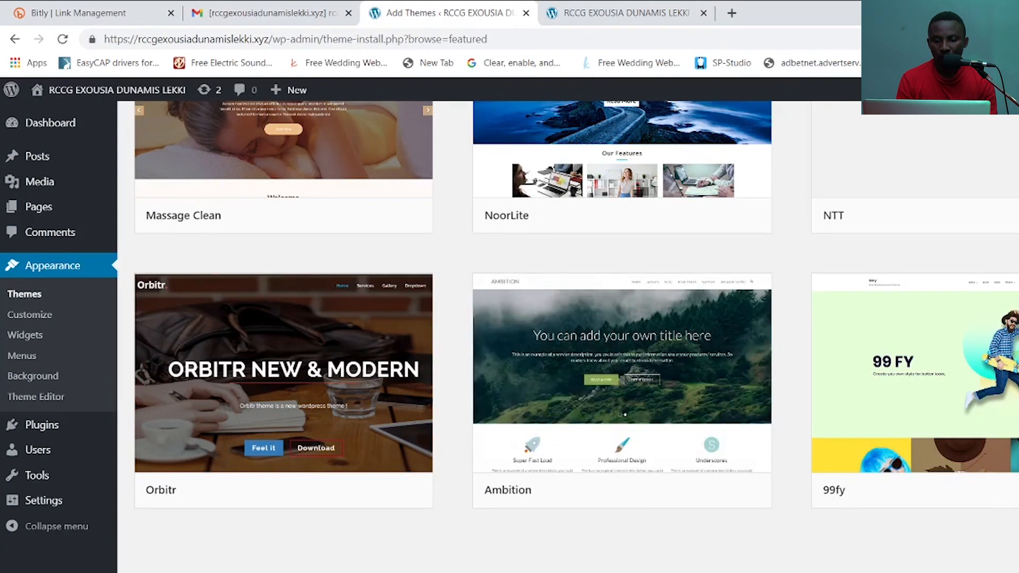
scroll(568, 337, up, 5)
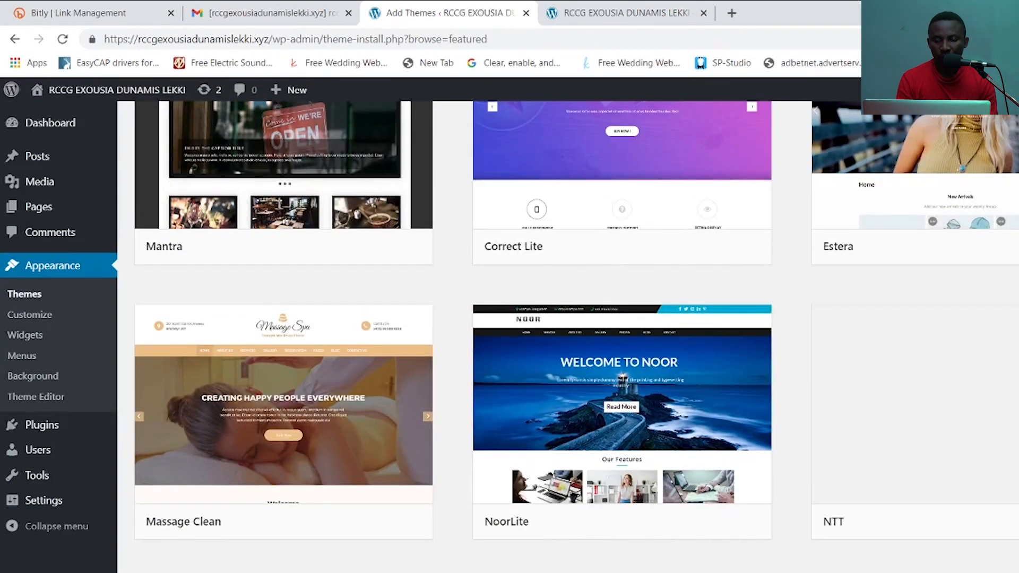
scroll(575, 337, up, 7)
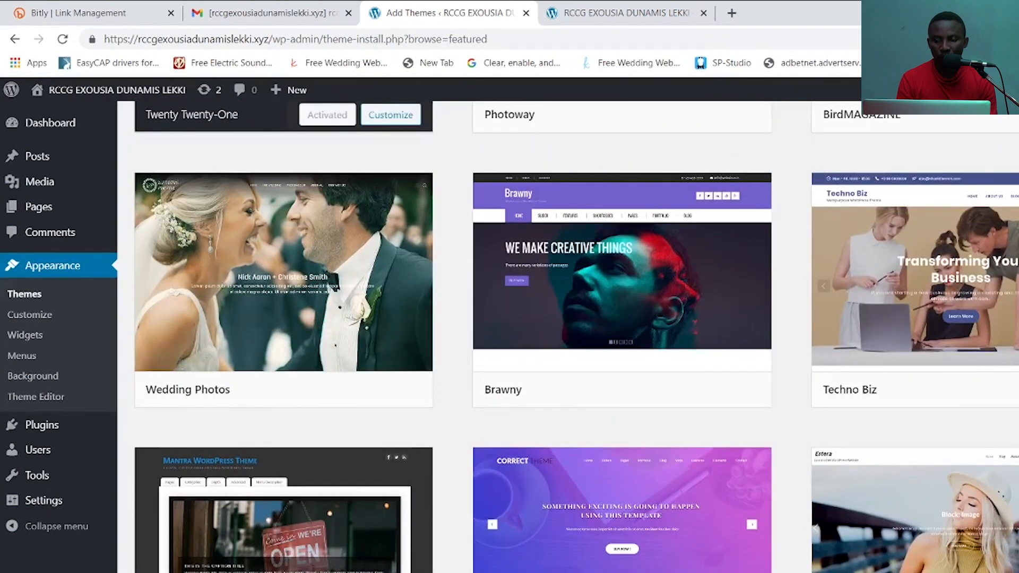
scroll(575, 337, up, 4)
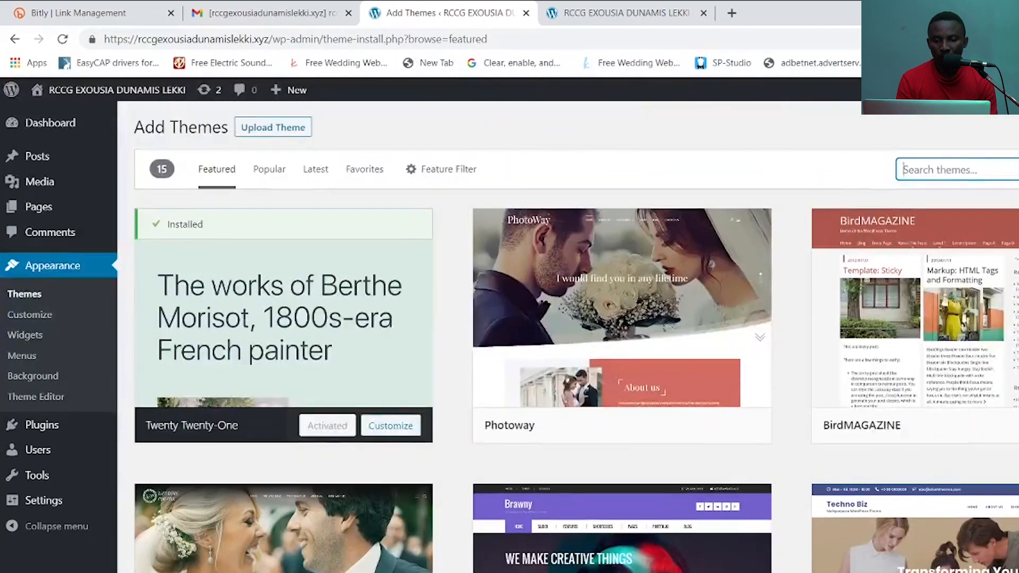
scroll(576, 336, down, 4)
scroll(642, 335, down, 4)
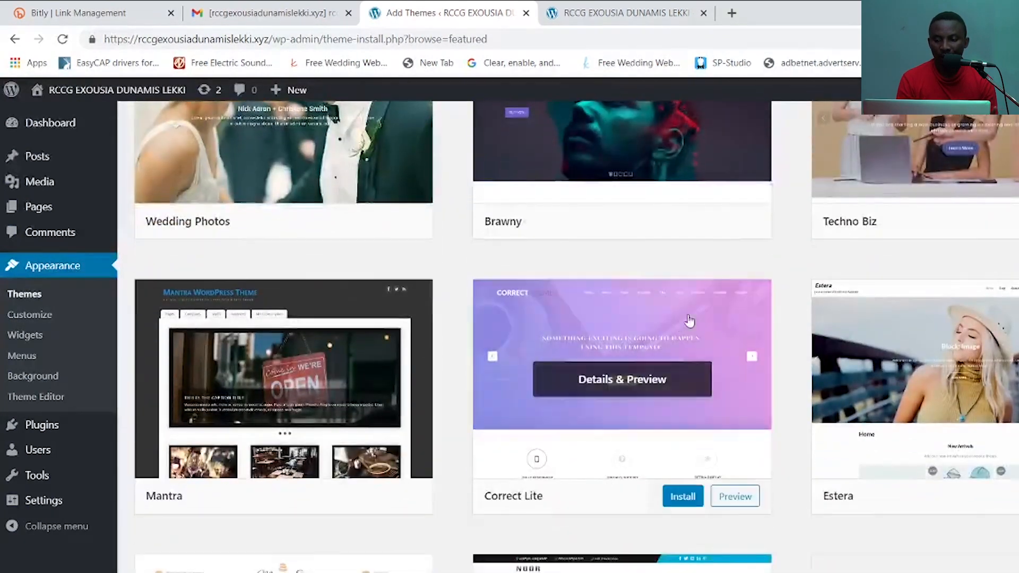
click(682, 497)
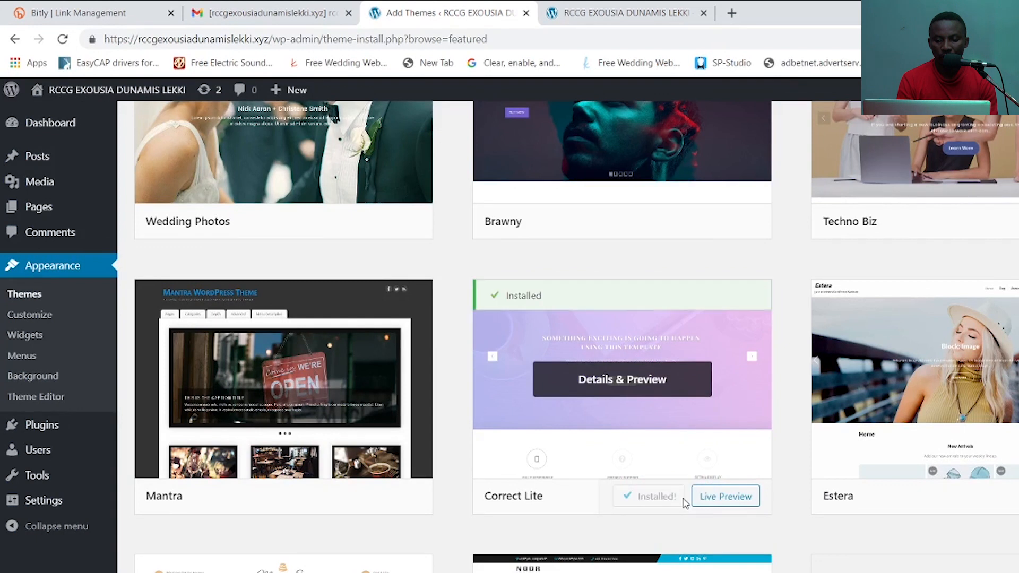
click(658, 498)
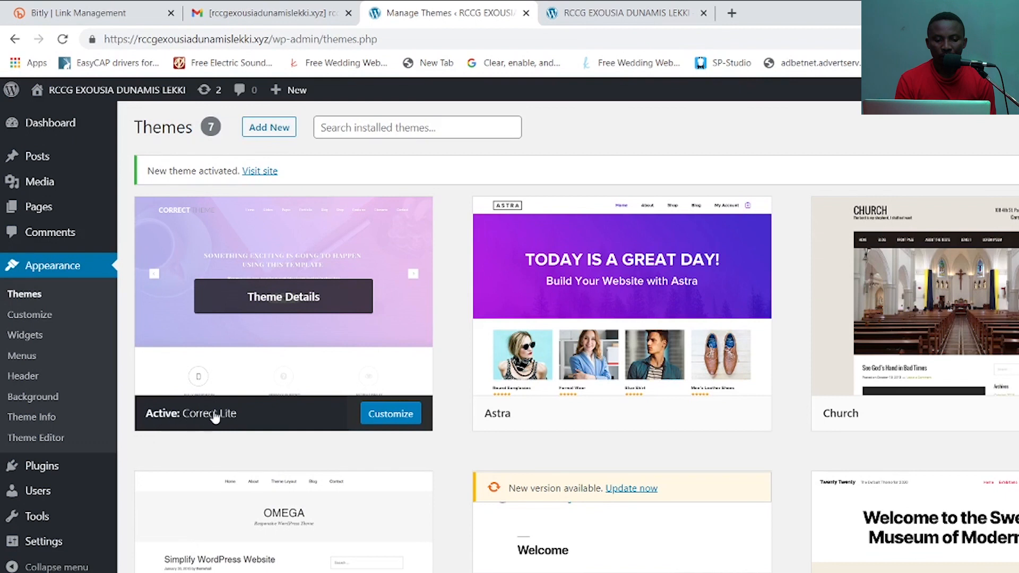
- In the Customizer's Site Identity, replace the tagline text with WELCOME TO CHURCH
click(390, 415)
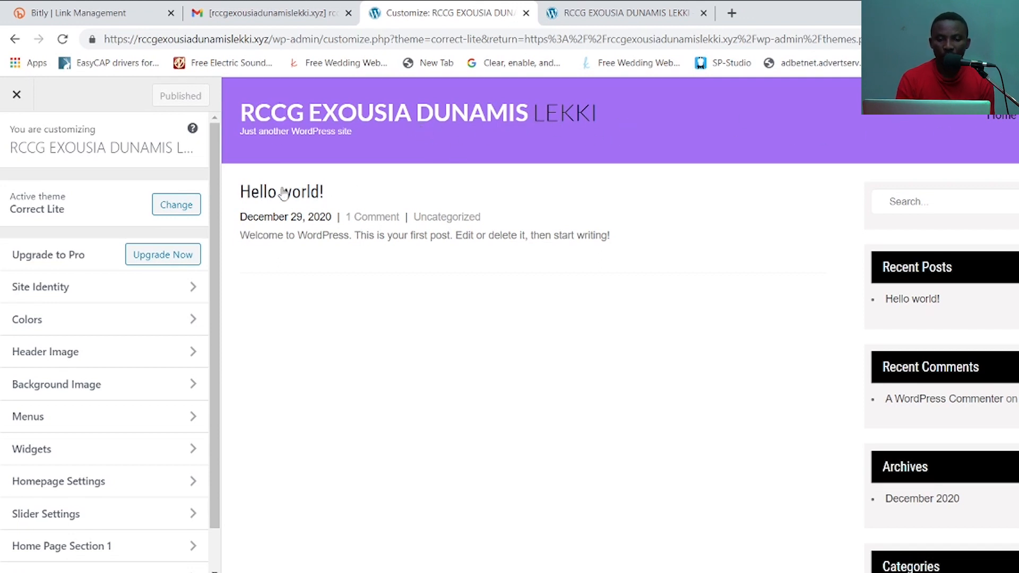
click(100, 294)
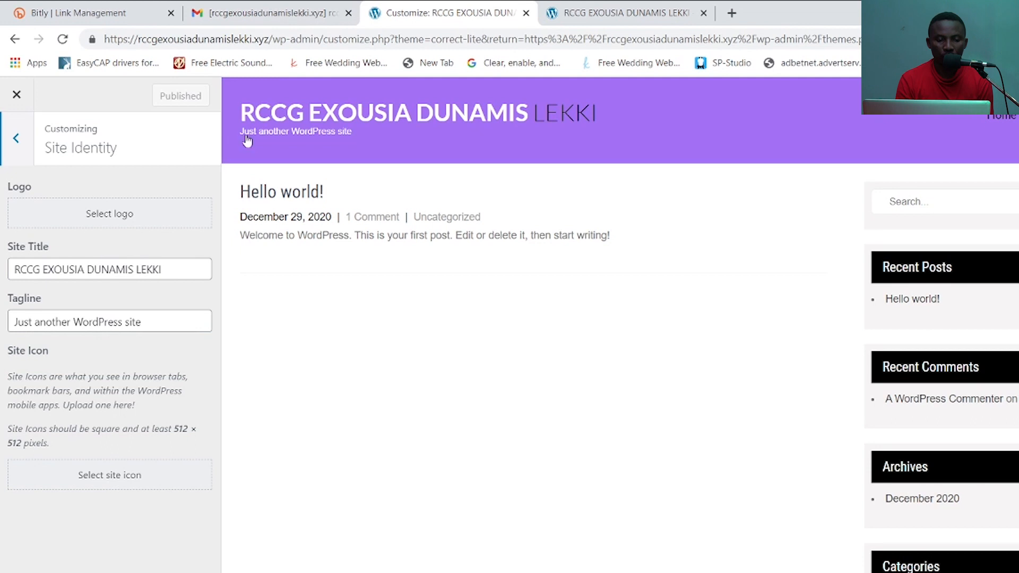
drag(144, 321, 9, 320)
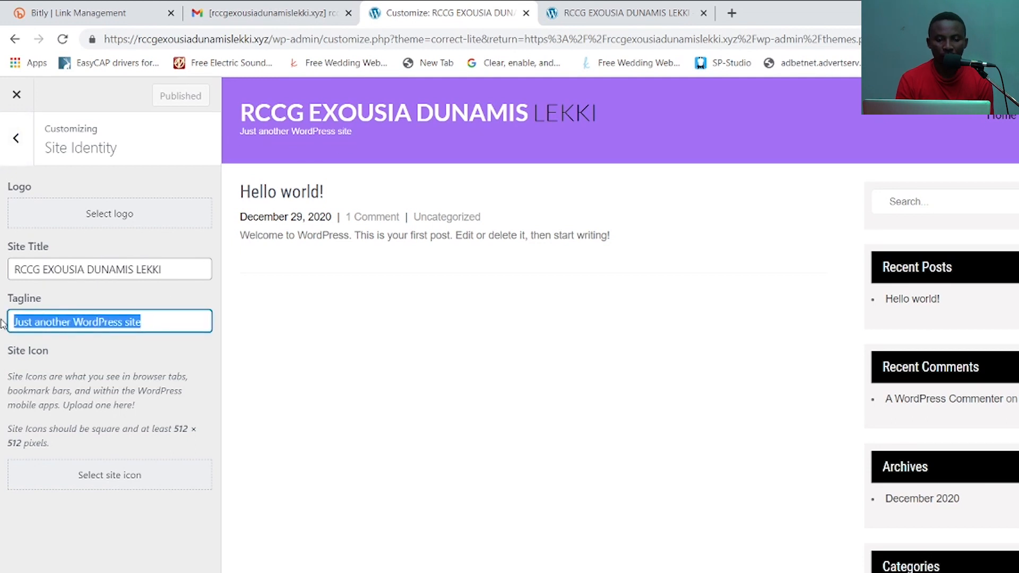
text(WELCOME TO CHURCH)
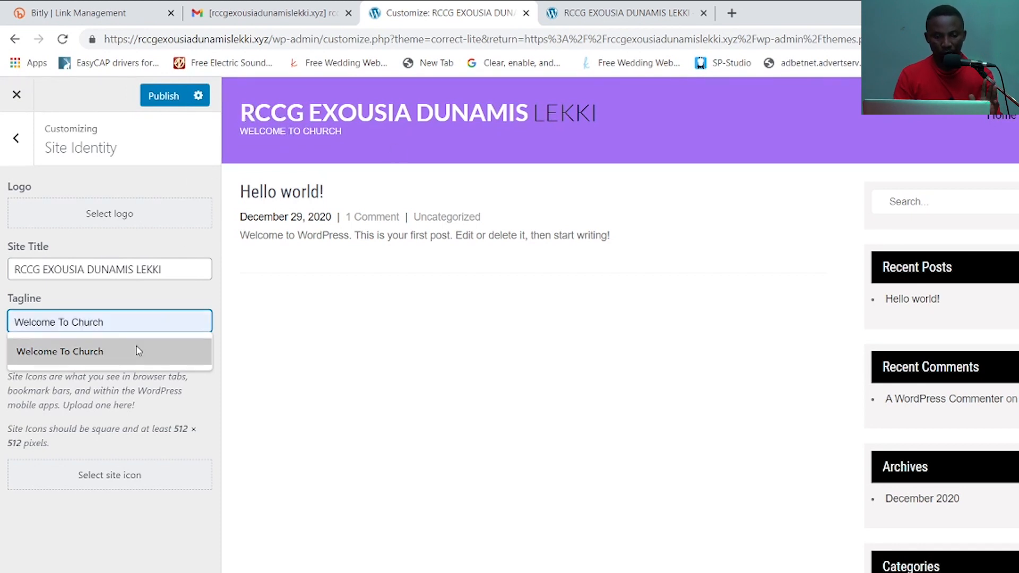
- Accept 'Welcome To Church' as the tagline and upload the exousia image as the site icon
click(183, 345)
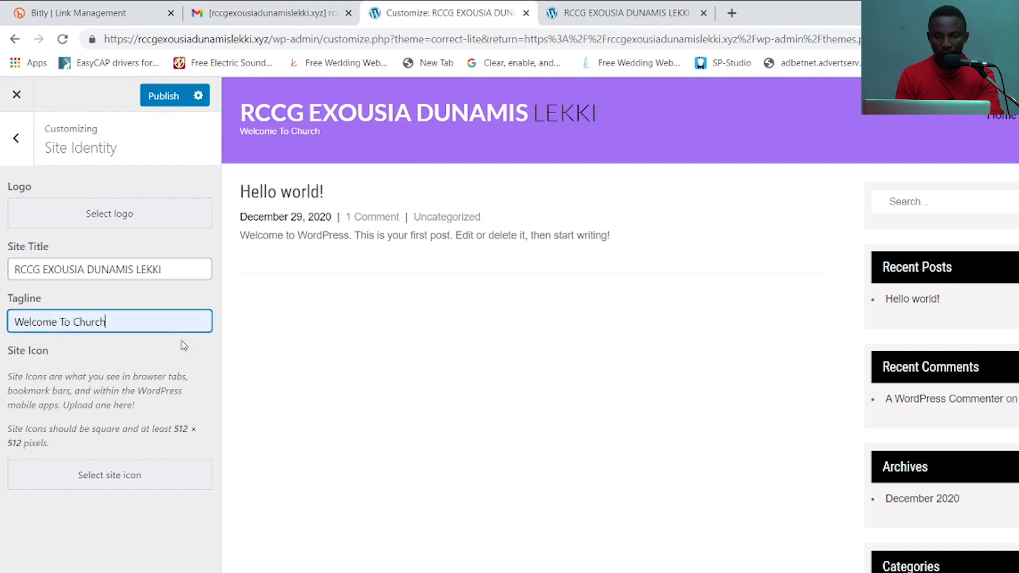
click(143, 481)
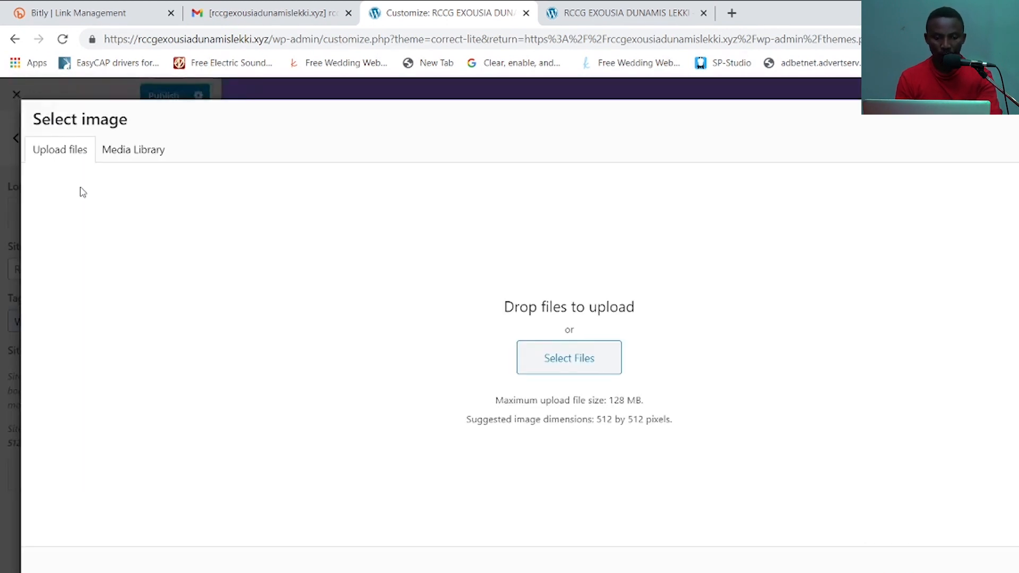
click(554, 357)
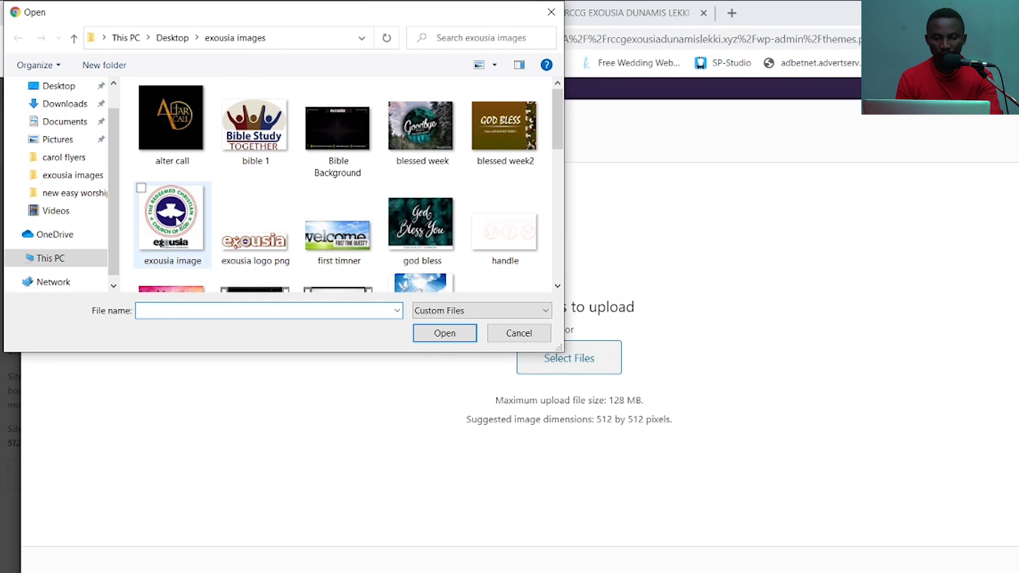
click(179, 222)
click(452, 333)
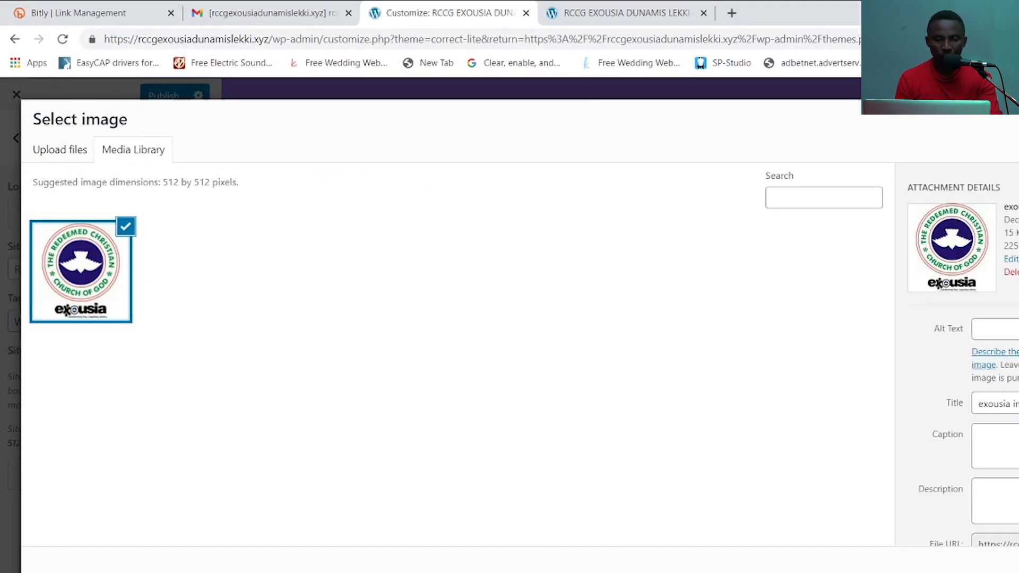
click(987, 567)
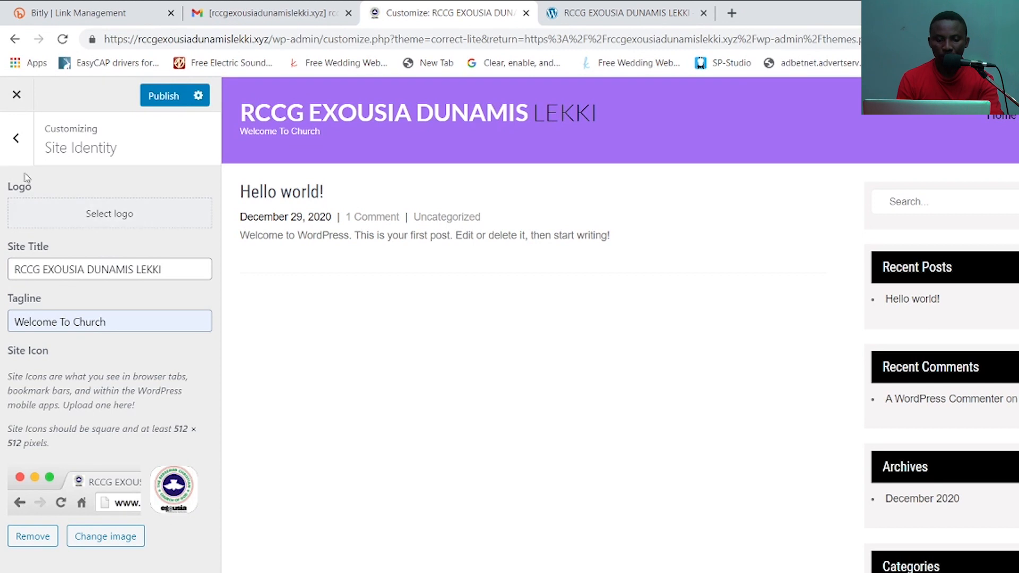
click(123, 221)
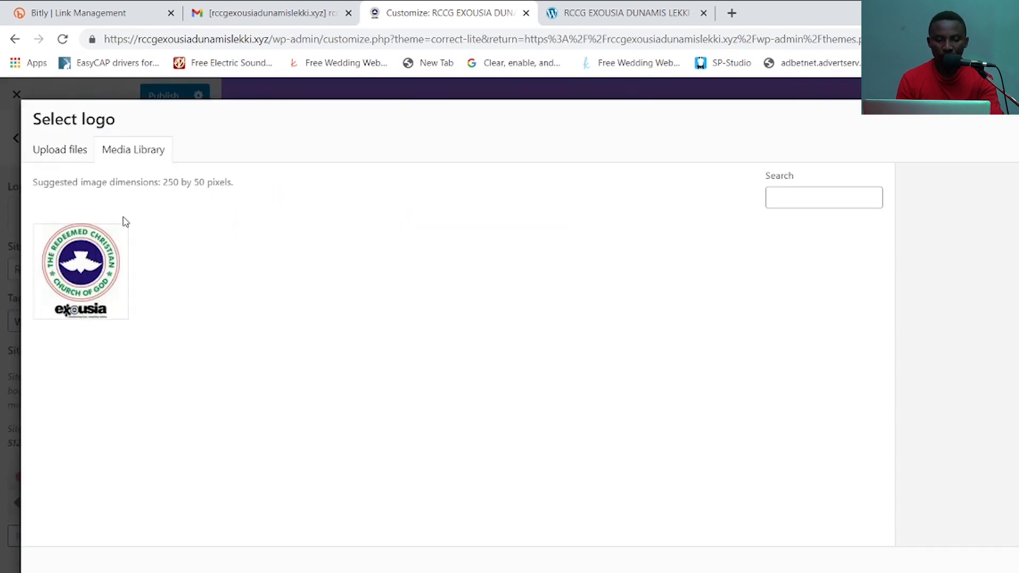
click(69, 157)
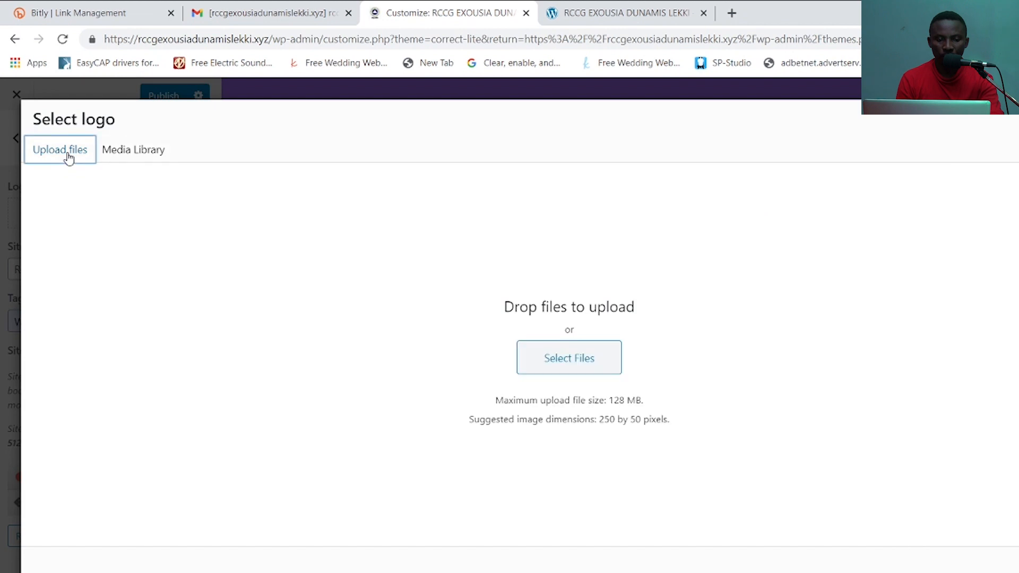
click(578, 361)
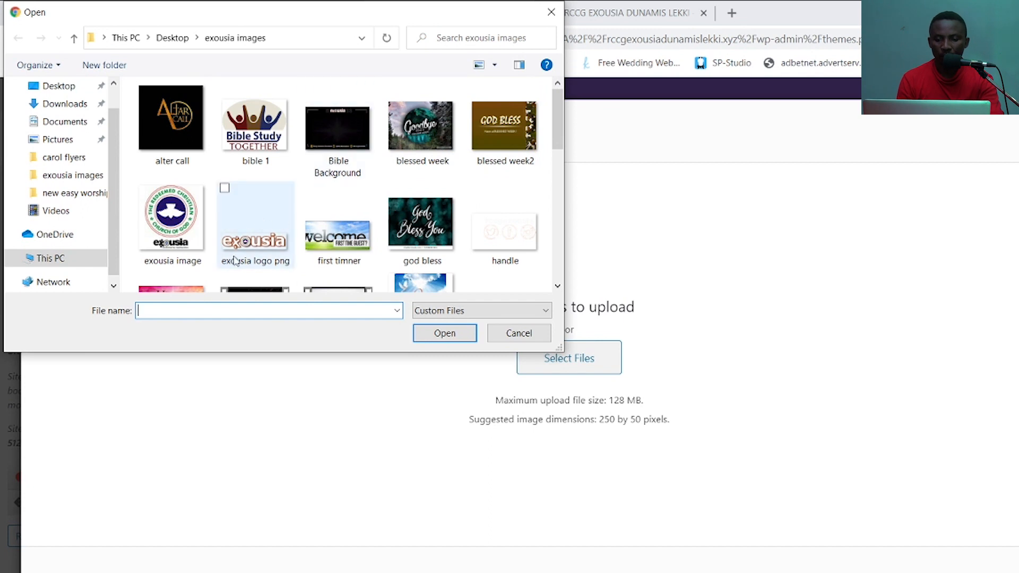
mouse_move(560, 127)
mouse_down()
mouse_move(554, 292)
mouse_move(555, 143)
mouse_up()
click(184, 203)
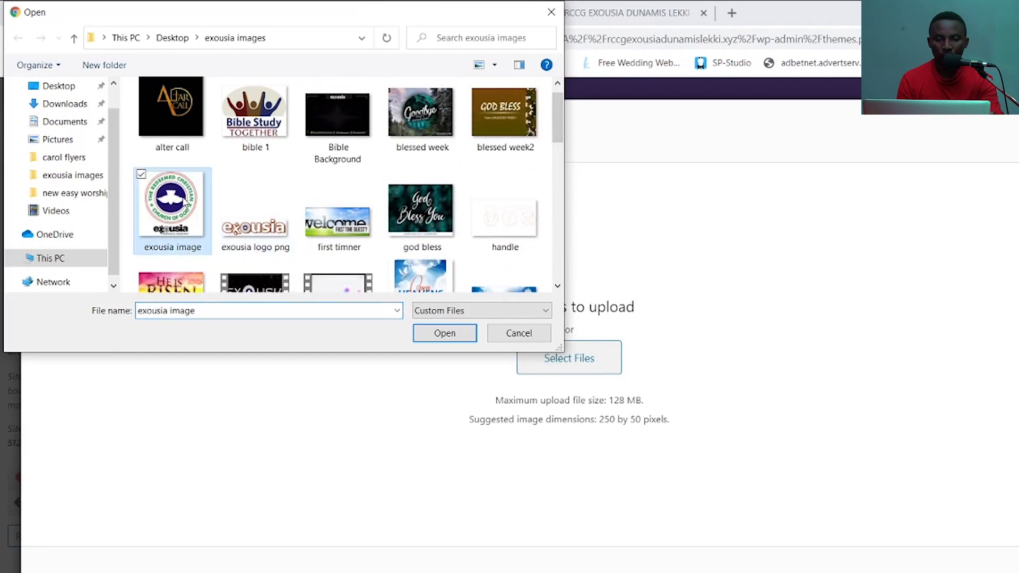
click(444, 333)
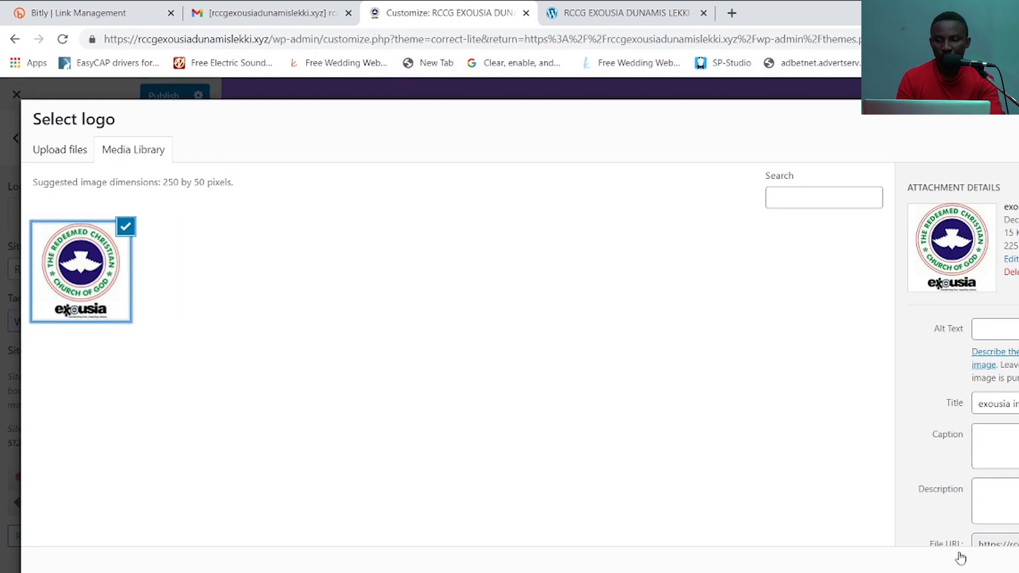
click(1014, 562)
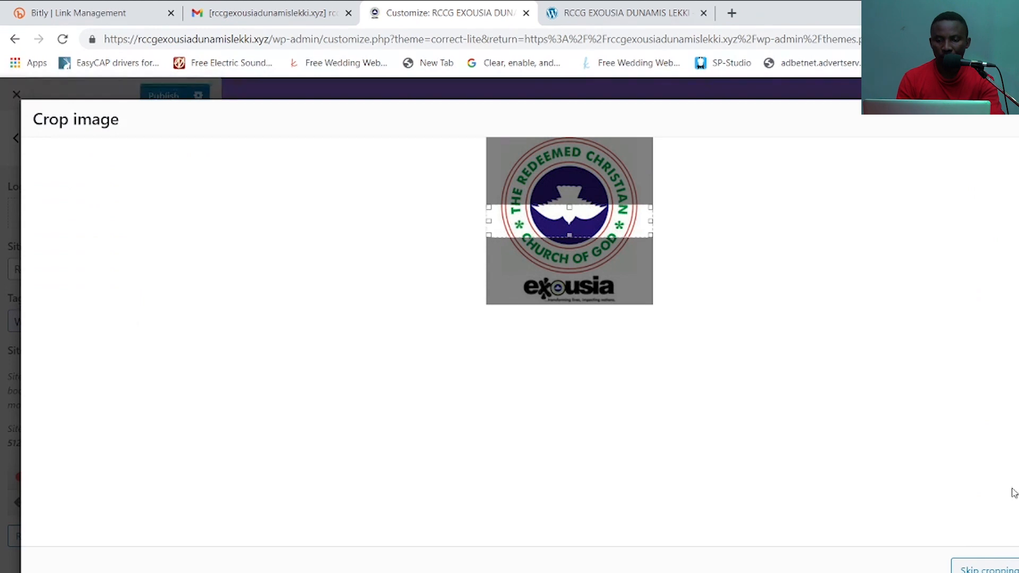
drag(594, 220, 621, 288)
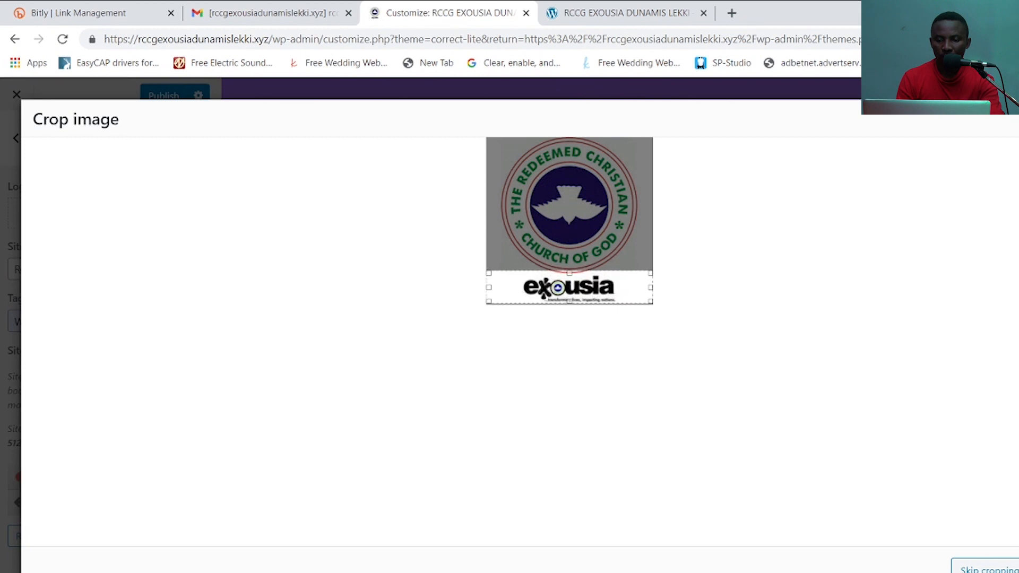
click(1010, 568)
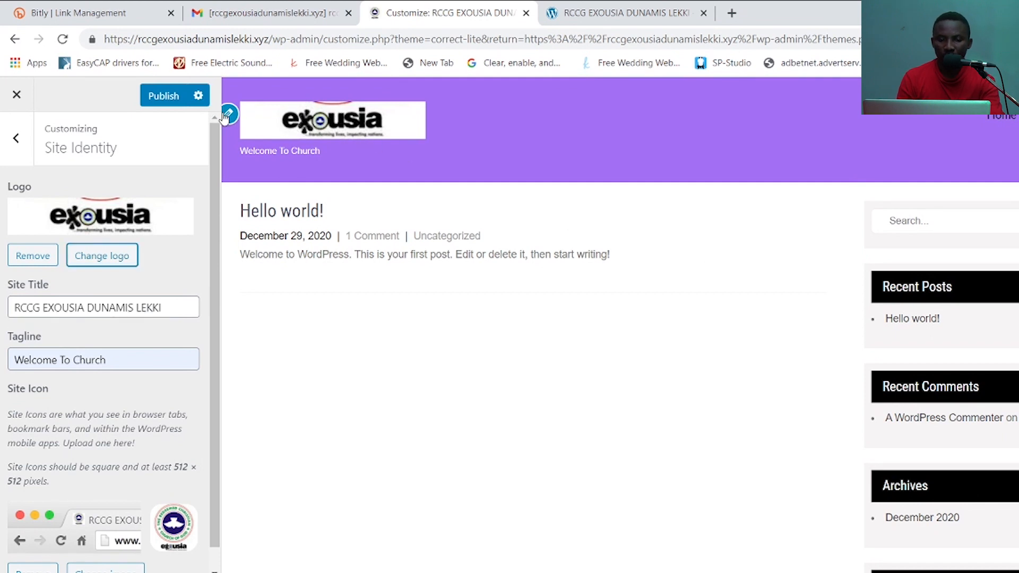
drag(369, 136, 512, 97)
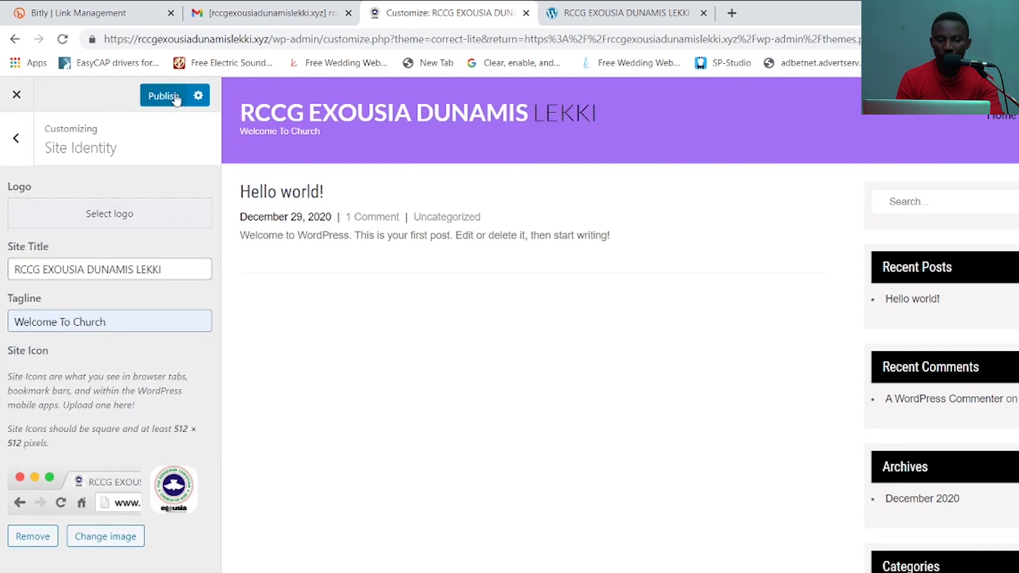
- Publish the site identity changes and preview the site at tablet, mobile and desktop widths
click(177, 96)
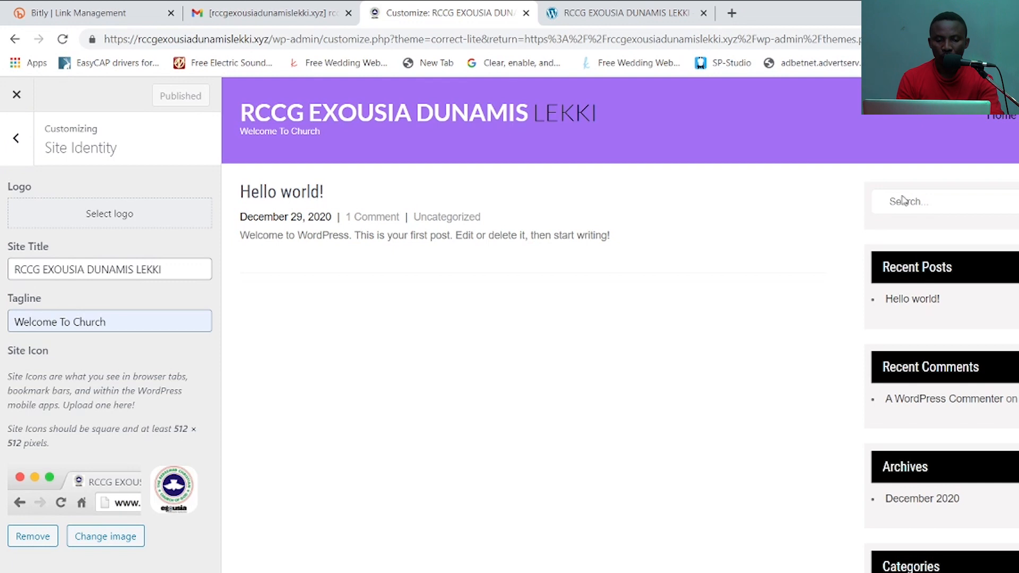
scroll(619, 324, down, 5)
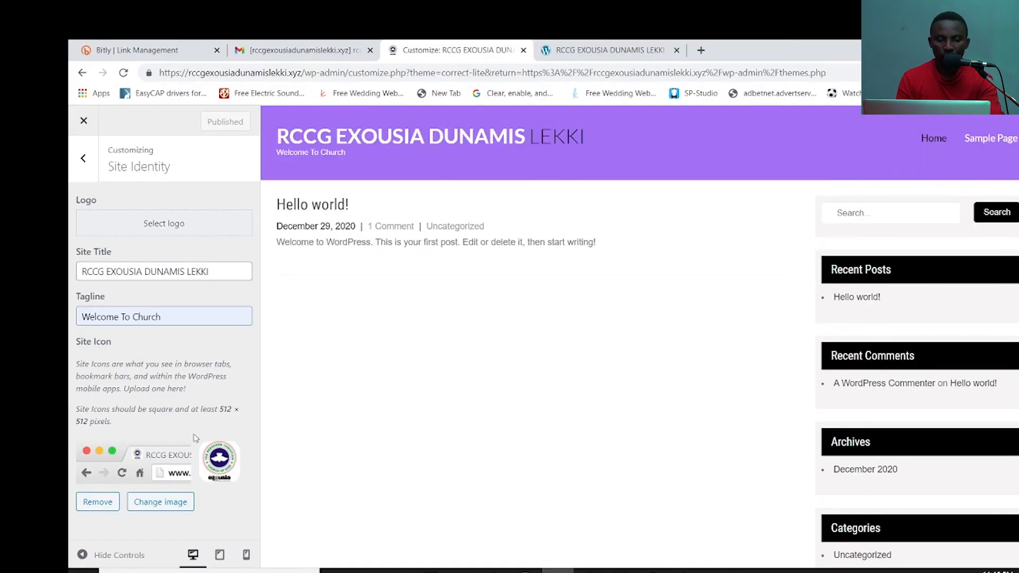
click(219, 555)
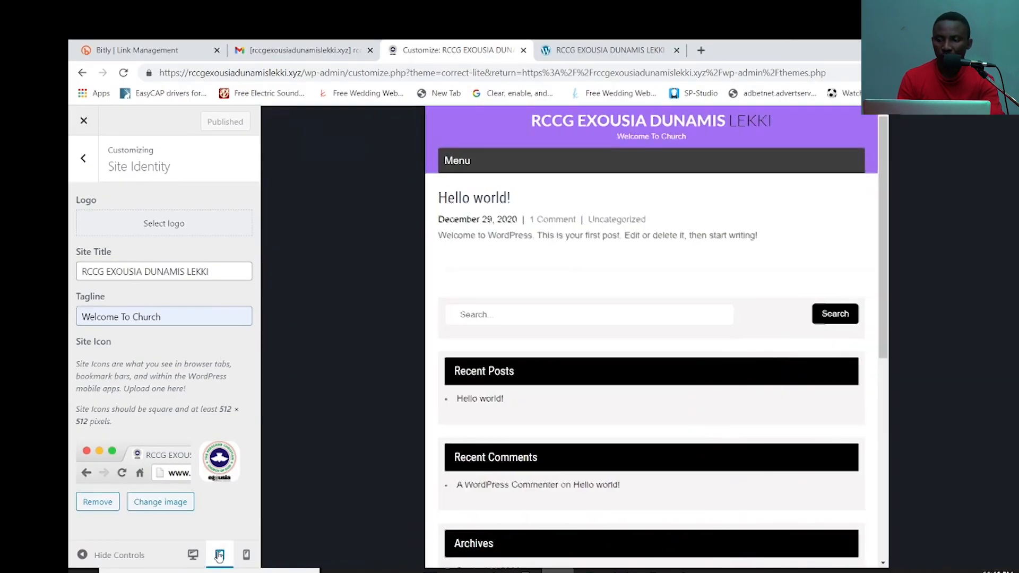
click(246, 554)
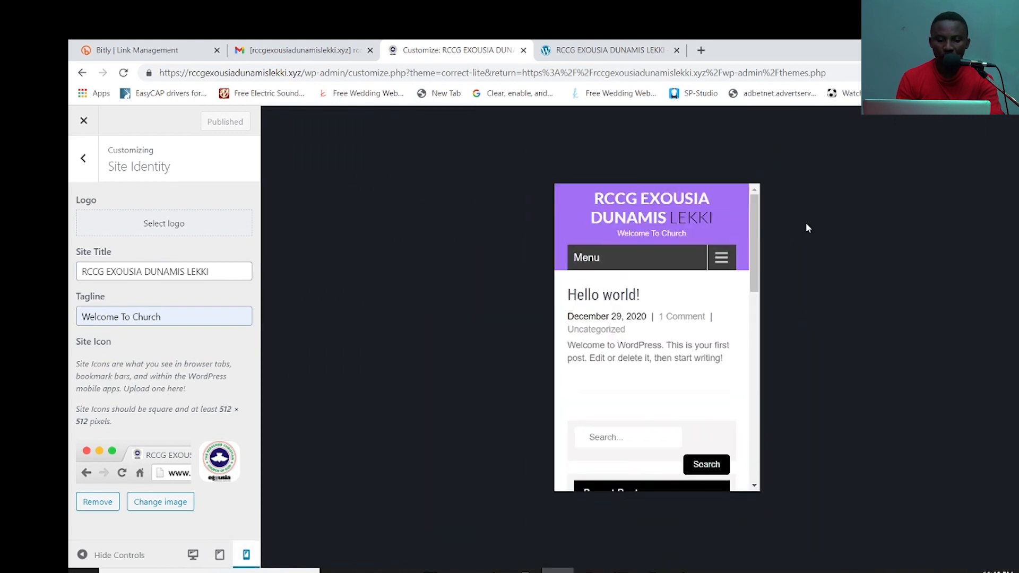
drag(759, 234, 773, 63)
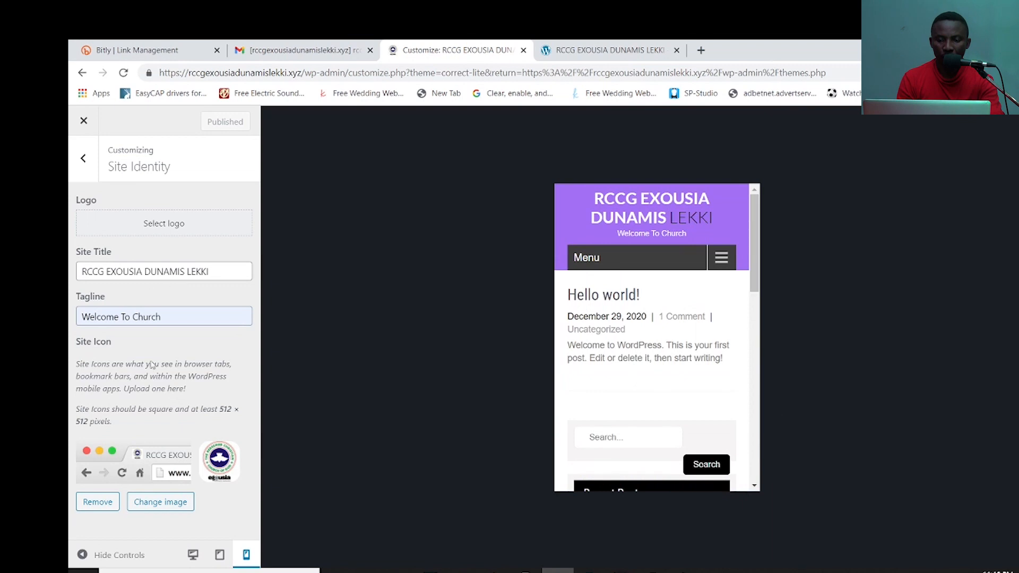
click(193, 554)
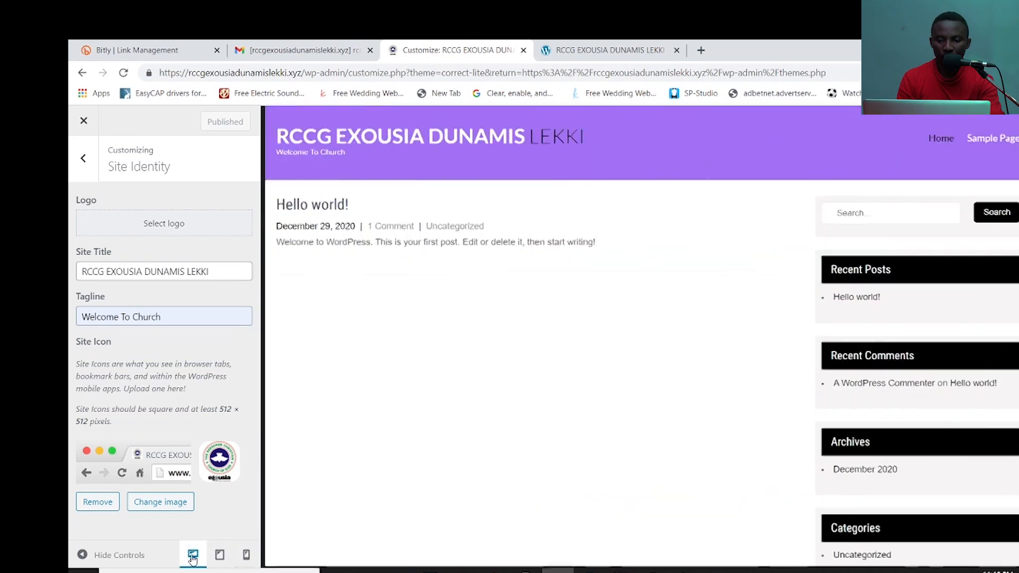
- Look through the Colors and Menus sections, then leave the Customizer
click(83, 158)
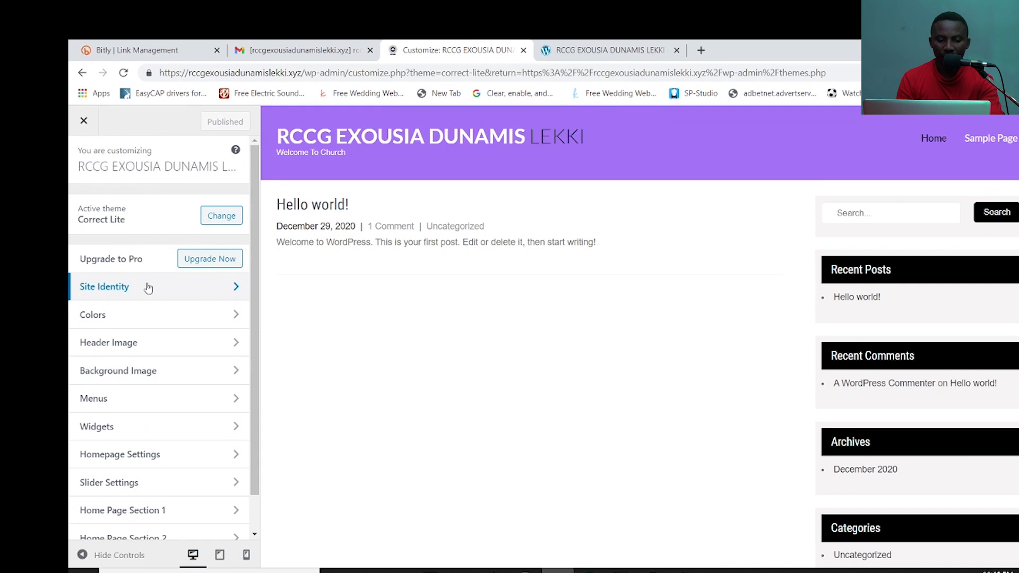
click(238, 318)
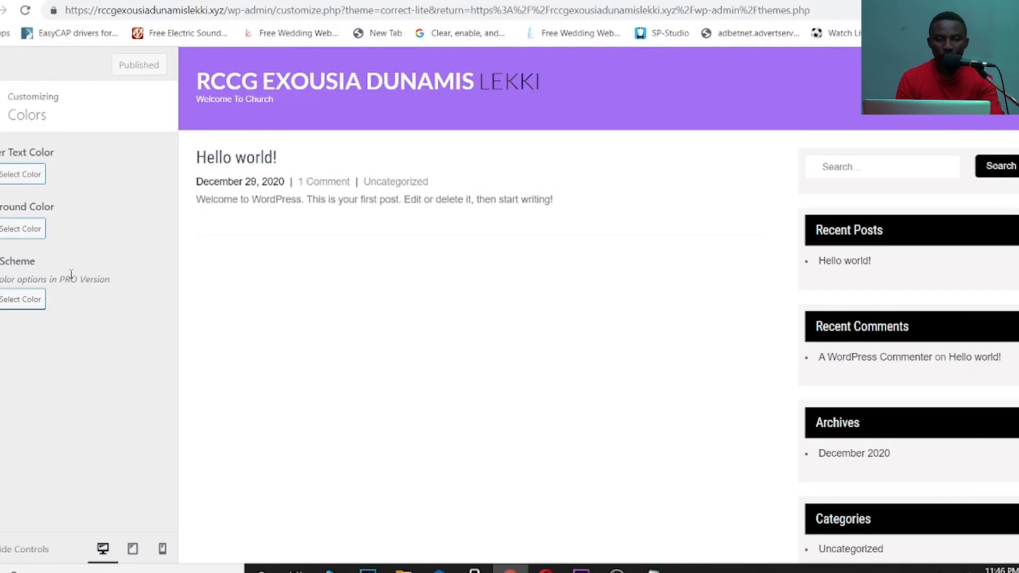
key(Escape)
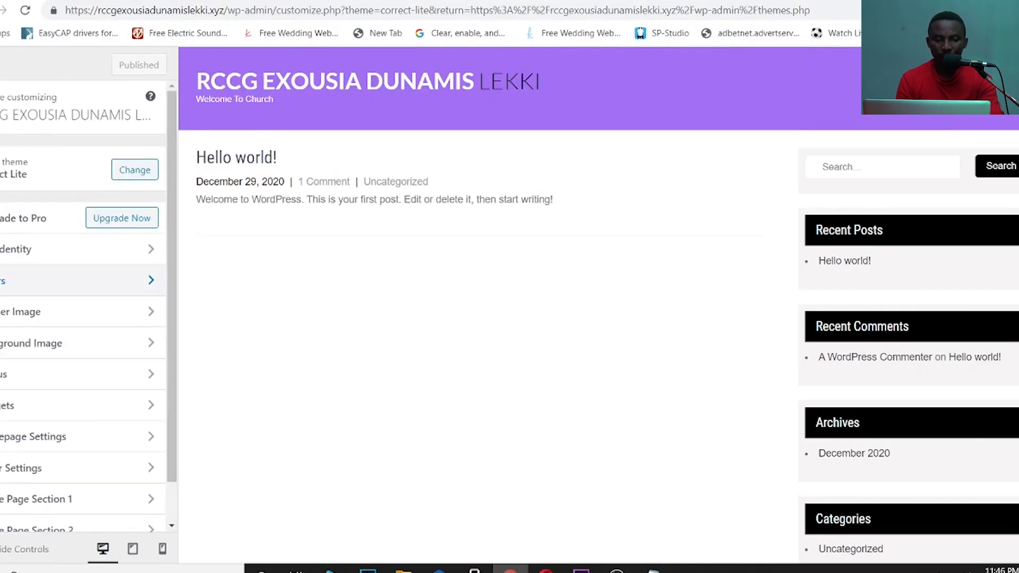
click(51, 378)
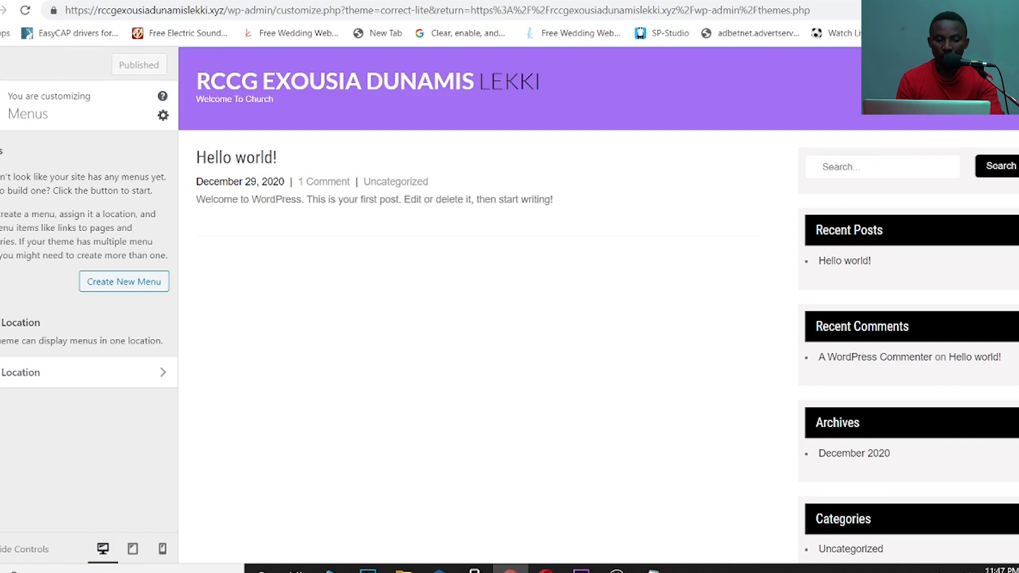
click(1, 106)
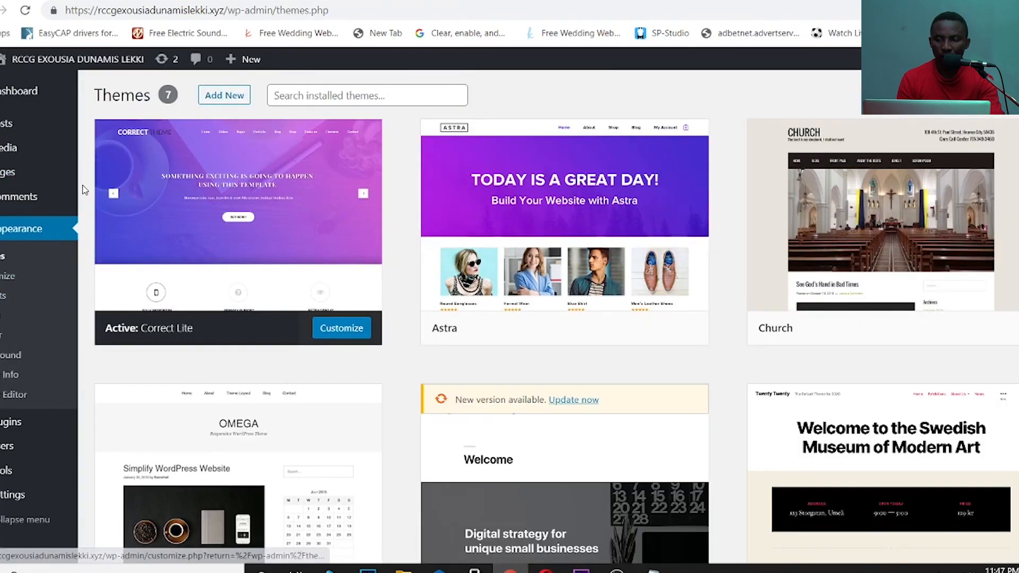
- Bulk-move Privacy Policy and Sample Page to Trash, then start a new blank page
mouse_move(13, 187)
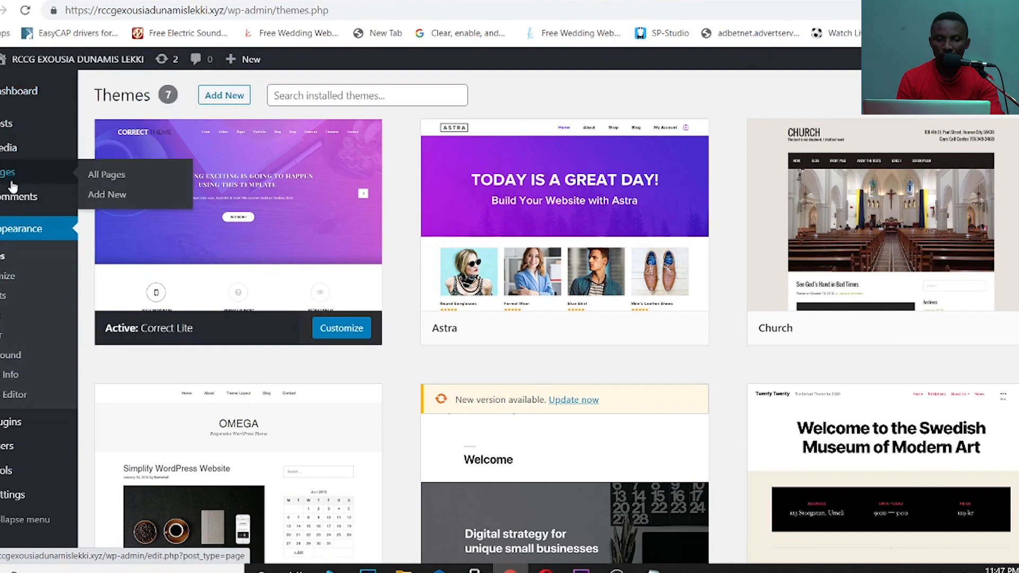
click(105, 181)
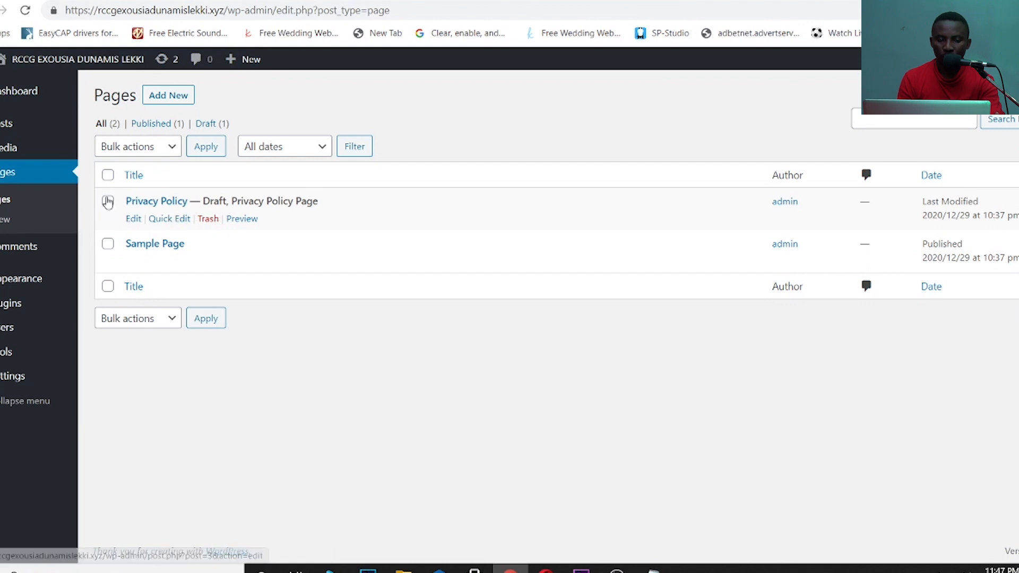
click(108, 176)
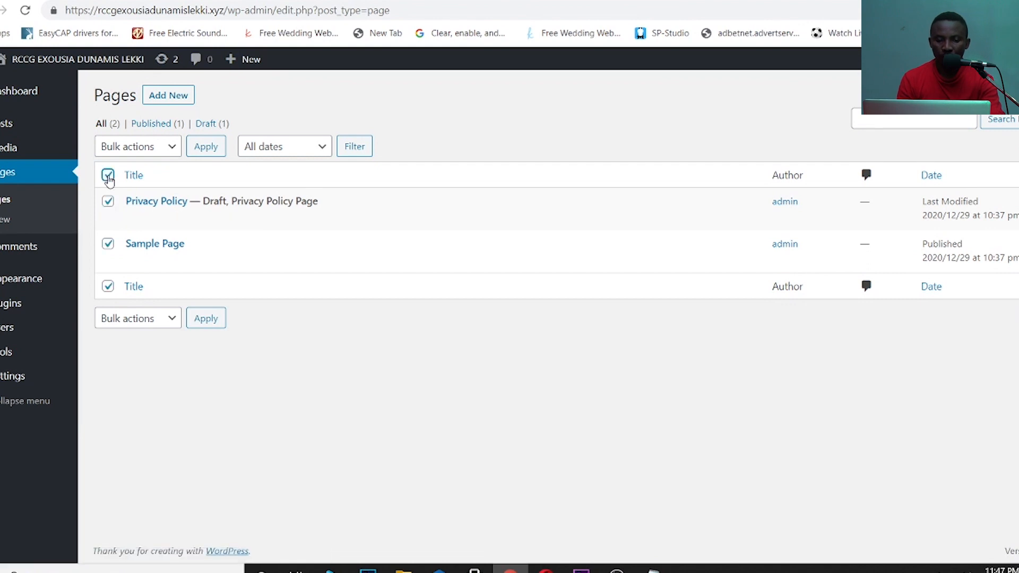
click(175, 319)
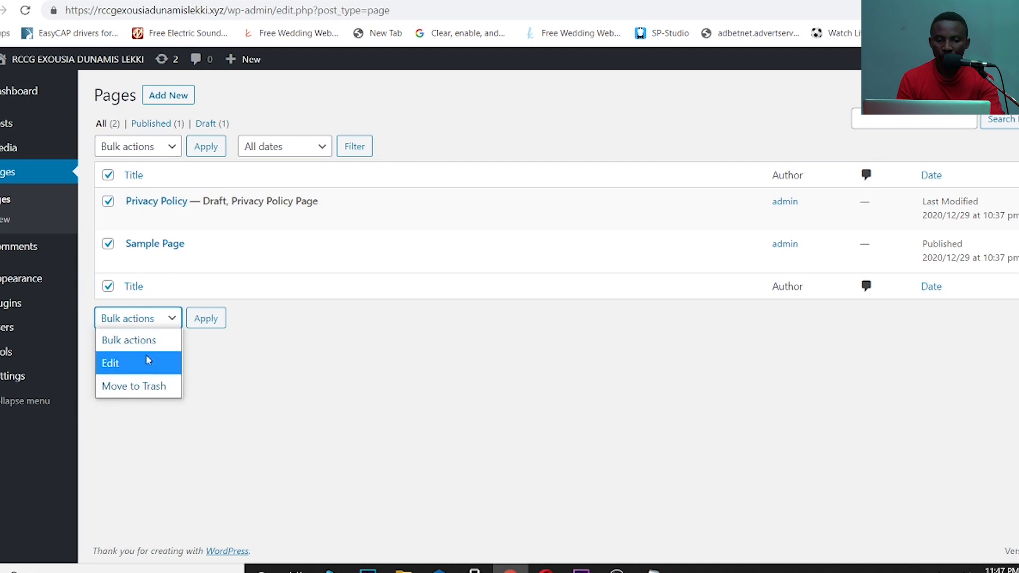
click(140, 387)
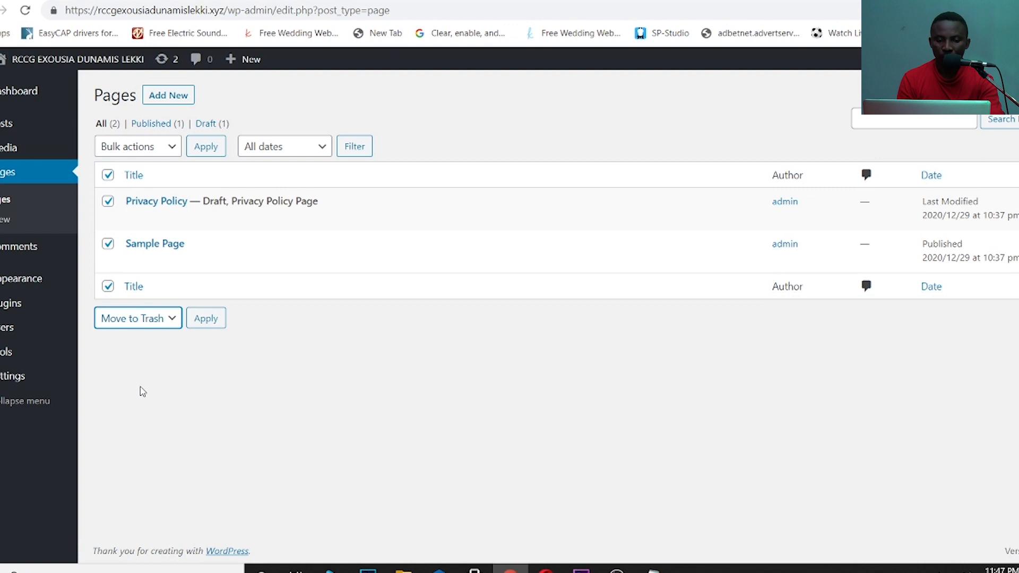
click(200, 323)
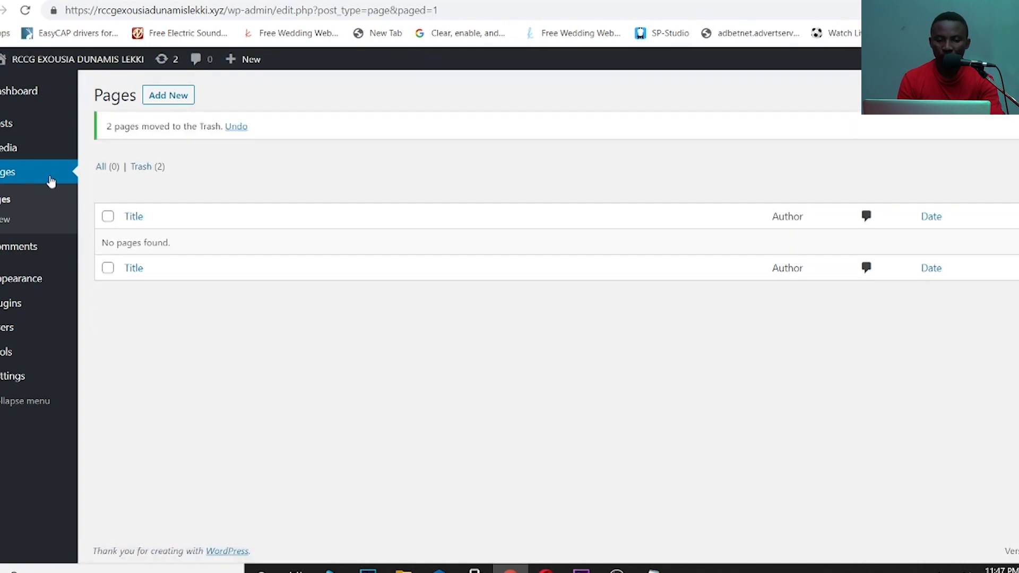
click(4, 206)
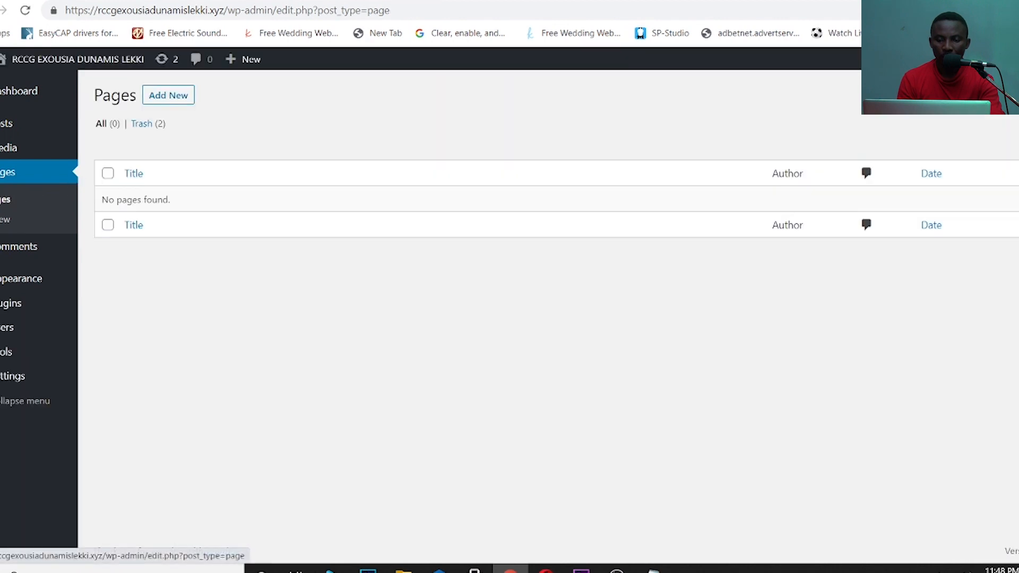
click(3, 222)
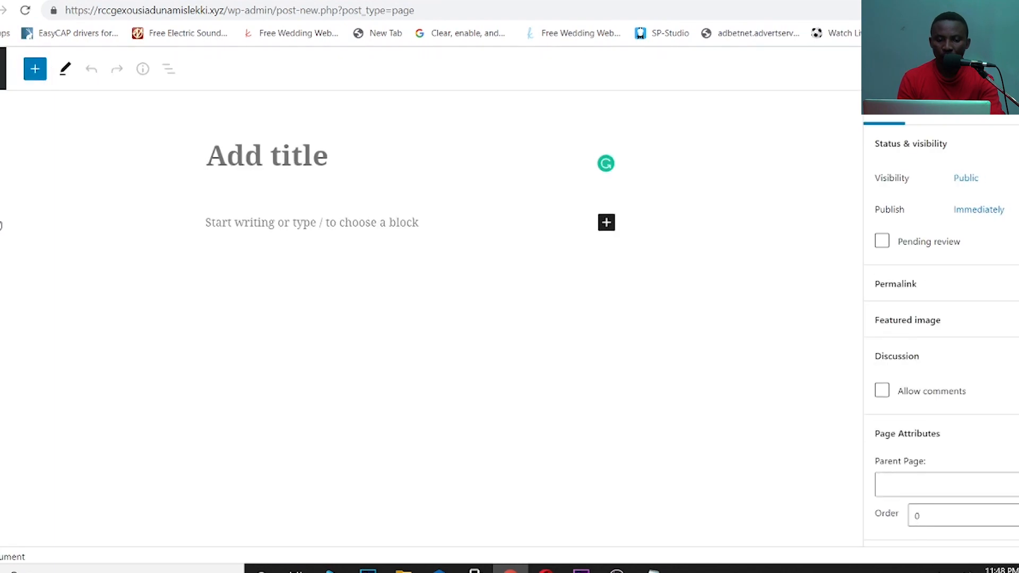
- Title the page HOME and add a Rounded image block with the uploaded welcom image
text(HOME)
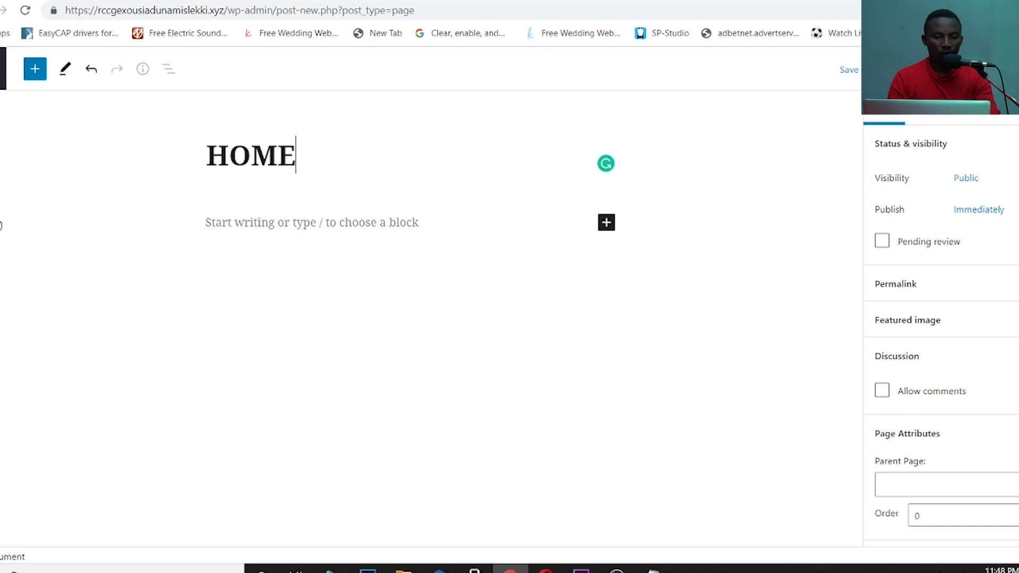
click(407, 224)
click(608, 228)
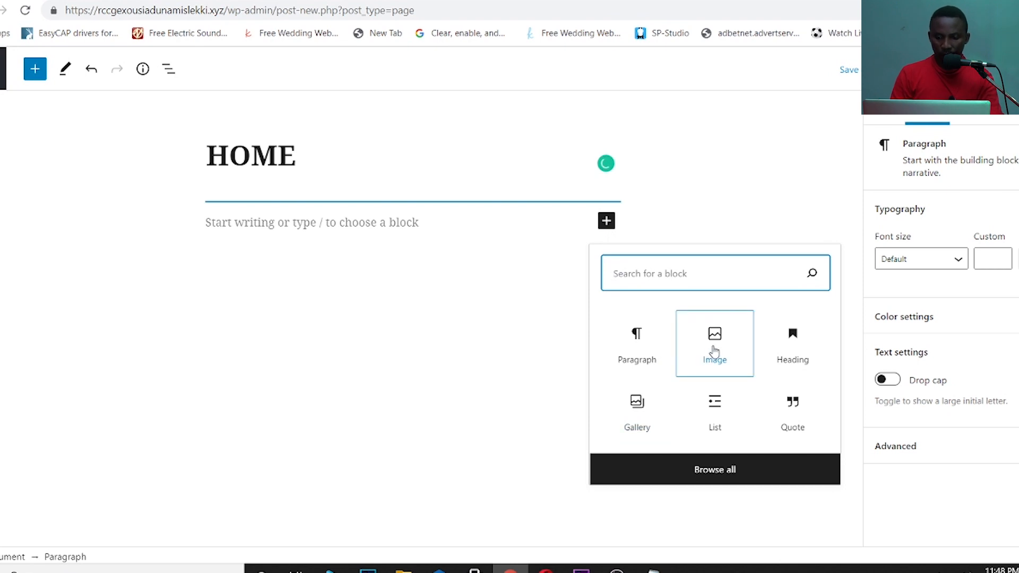
click(713, 352)
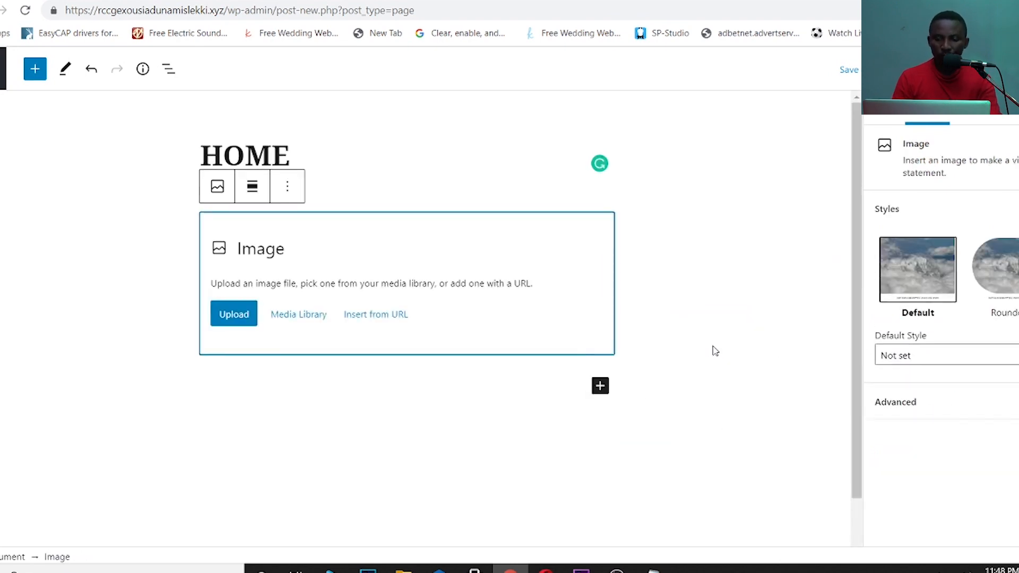
click(1013, 272)
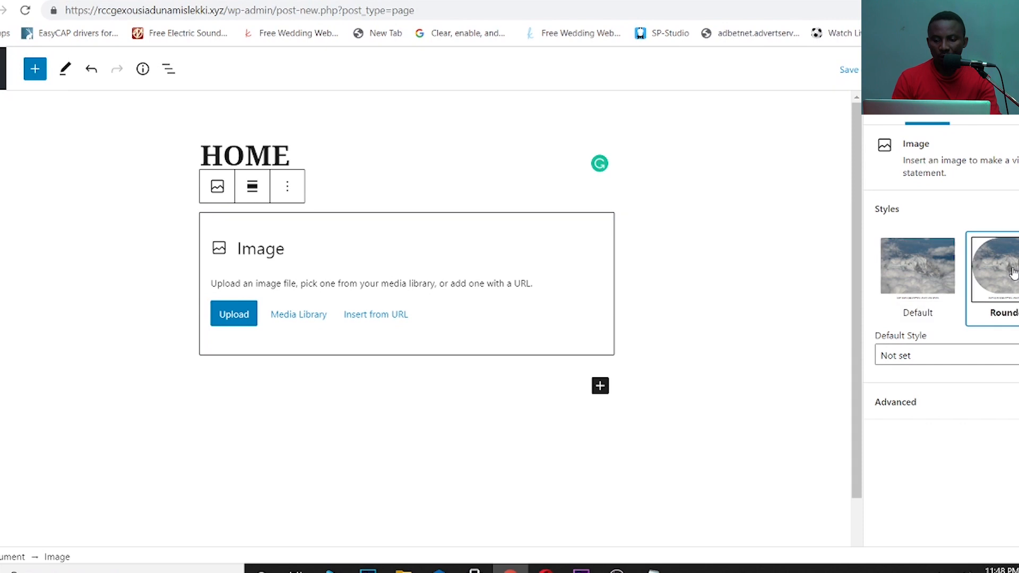
click(232, 316)
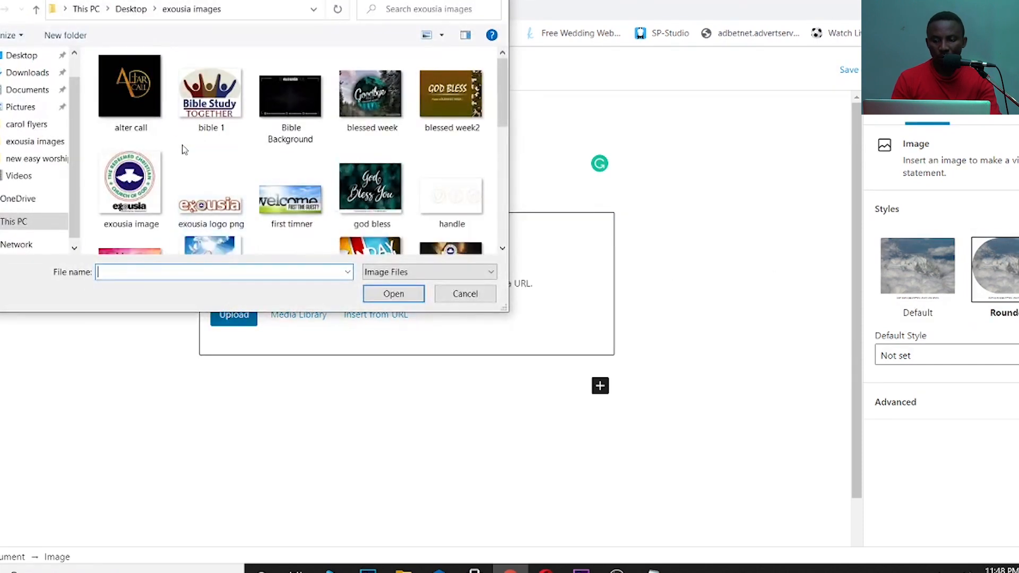
drag(503, 96, 515, 178)
click(205, 208)
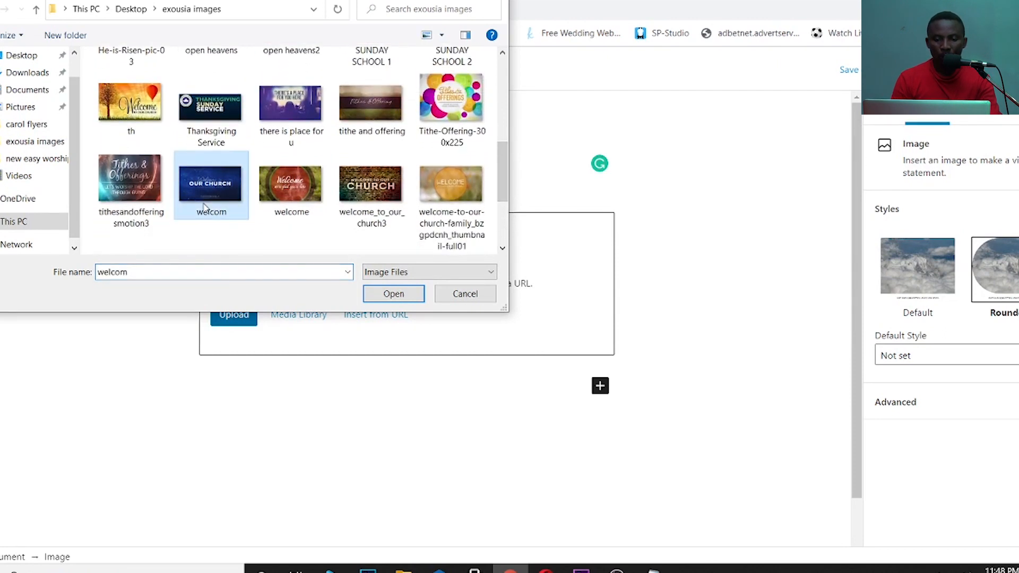
click(373, 295)
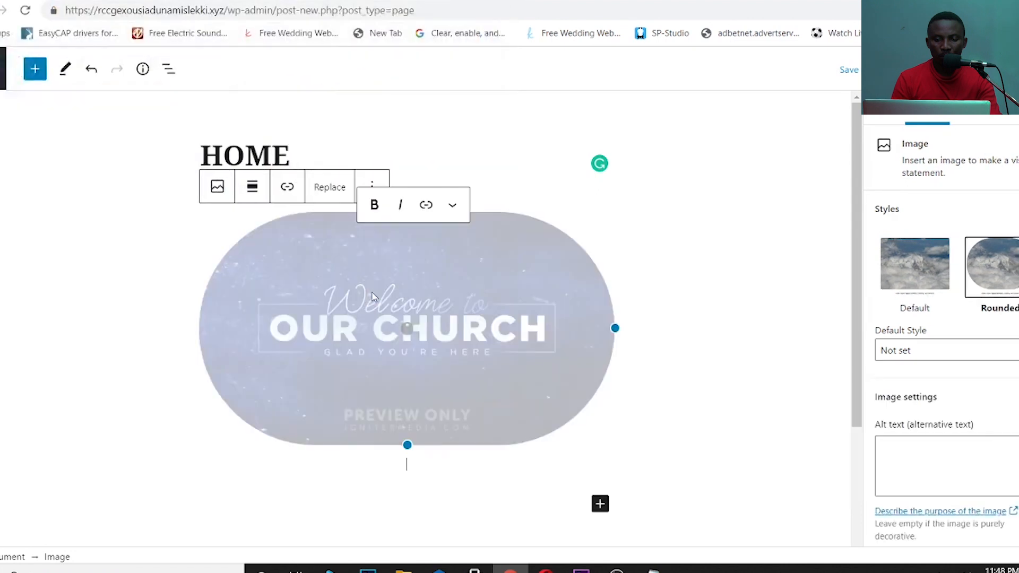
click(600, 504)
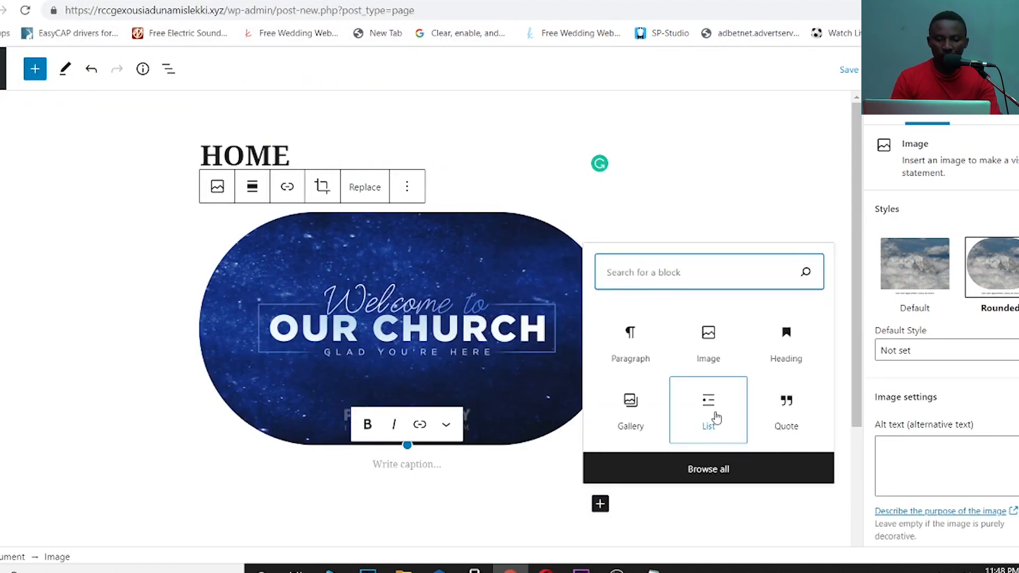
- Add an empty bulleted list block below the church image
click(715, 415)
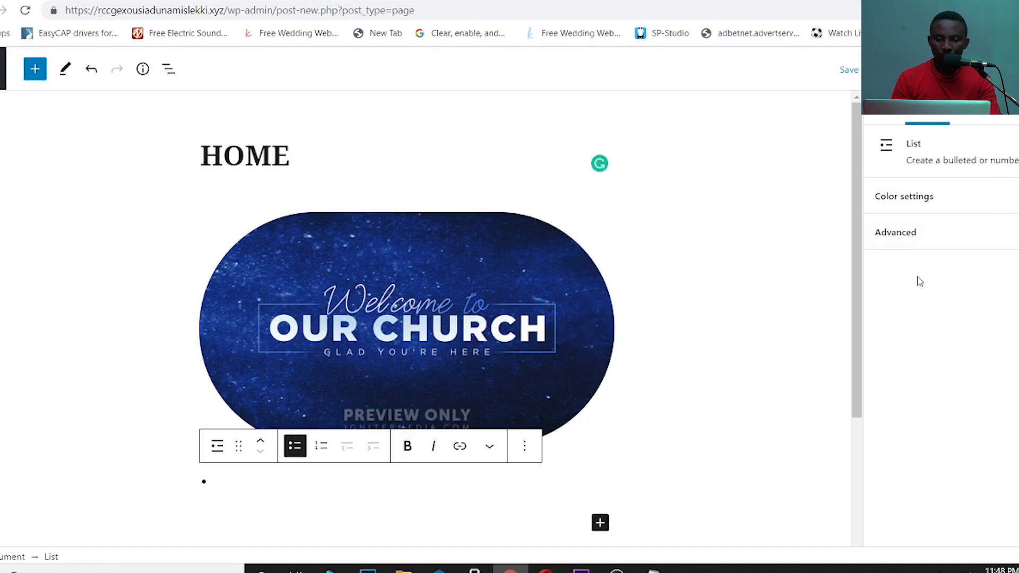
drag(859, 285, 859, 429)
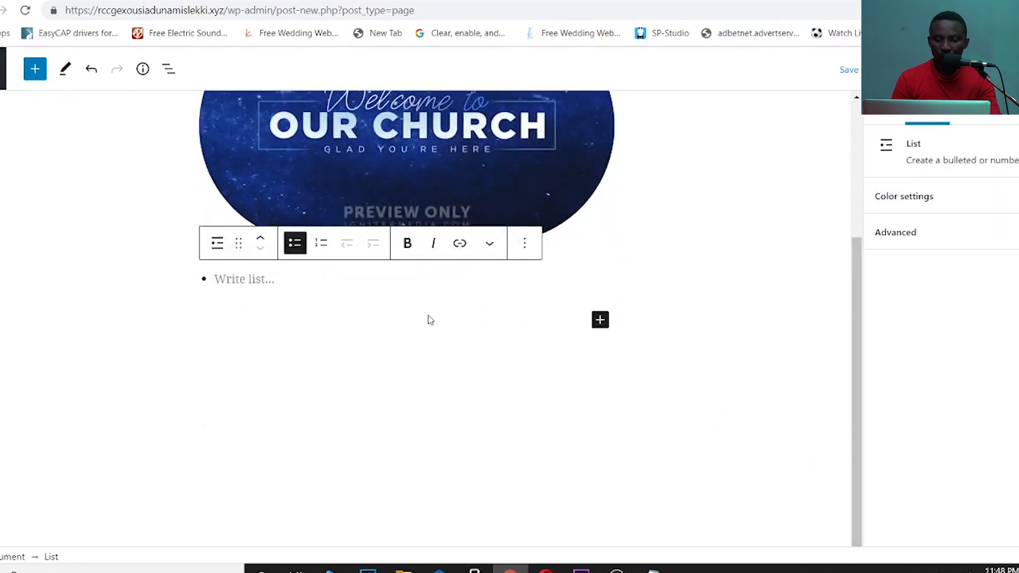
right_click(653, 569)
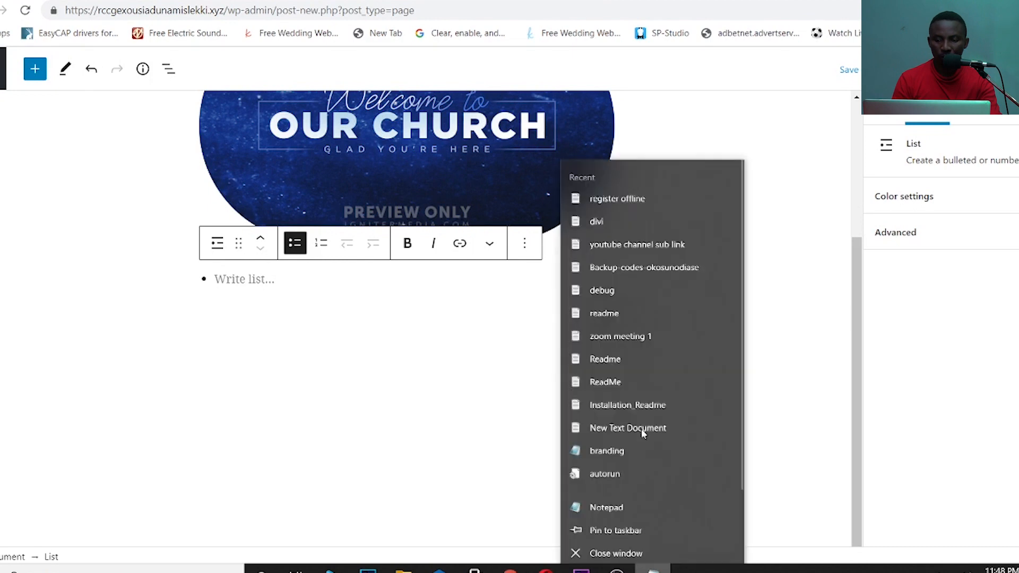
click(652, 569)
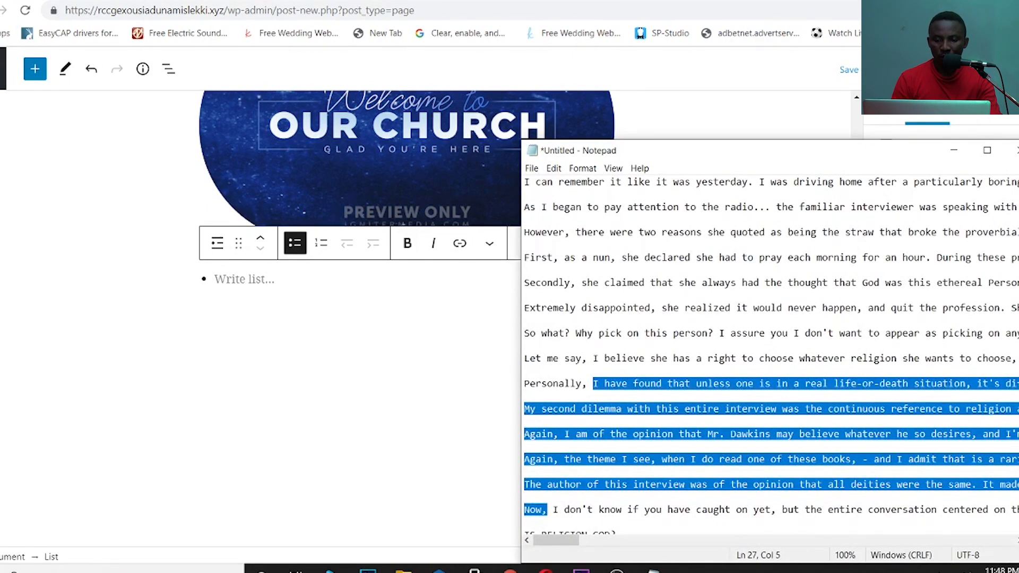
click(515, 185)
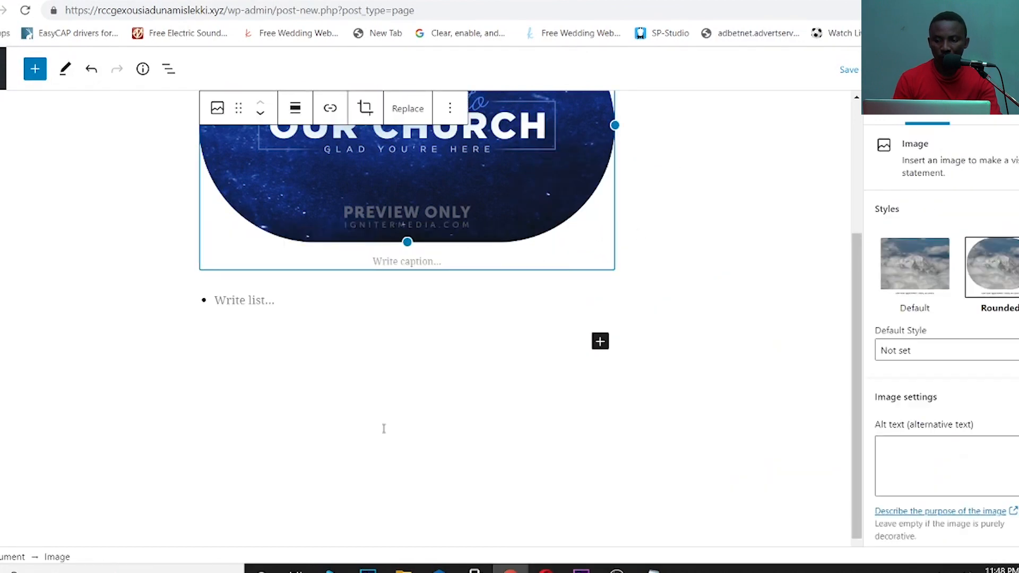
click(253, 300)
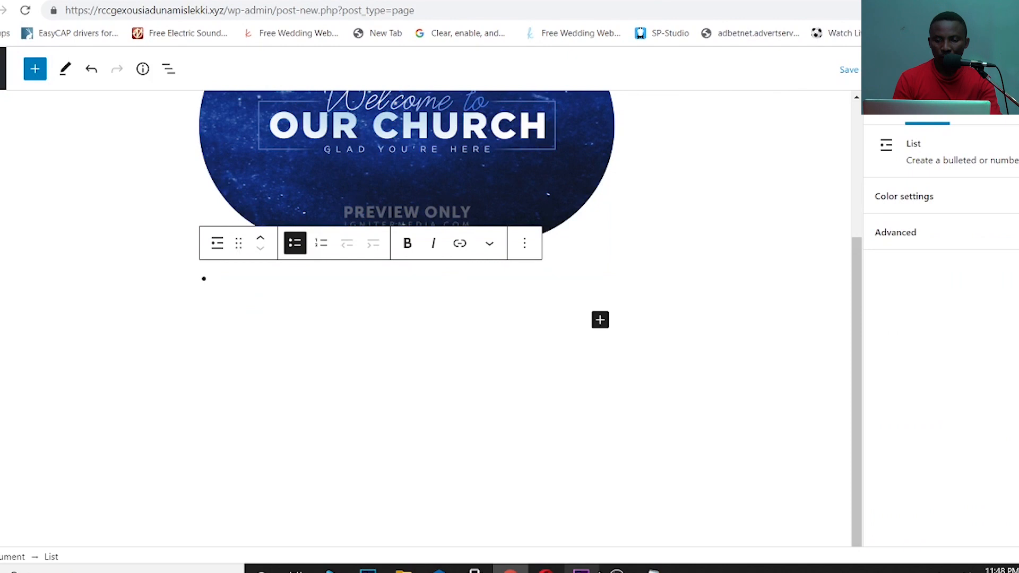
- Copy the opening sample paragraphs from Notepad and paste them into the list item
click(652, 570)
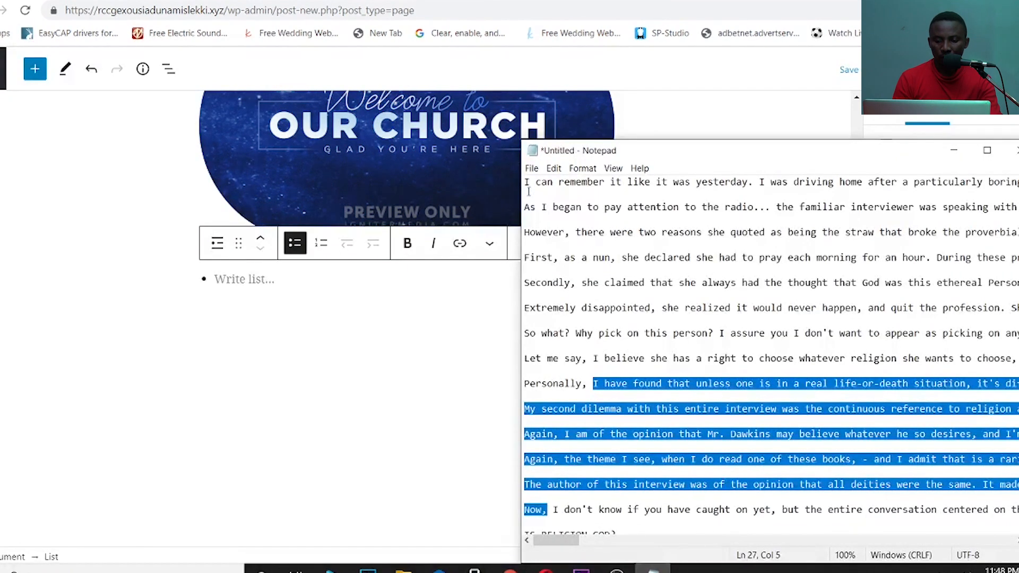
drag(526, 185, 598, 359)
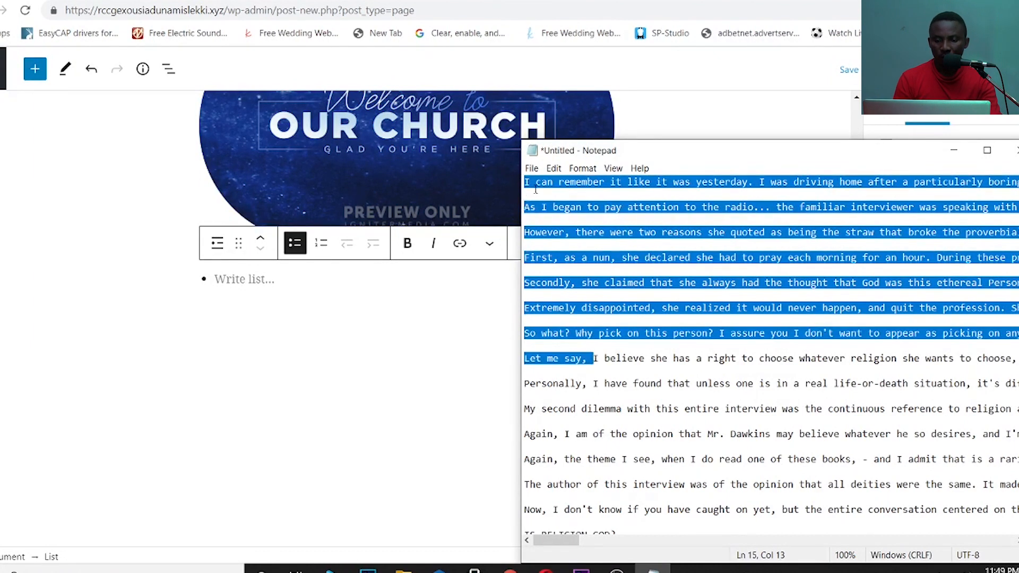
right_click(538, 181)
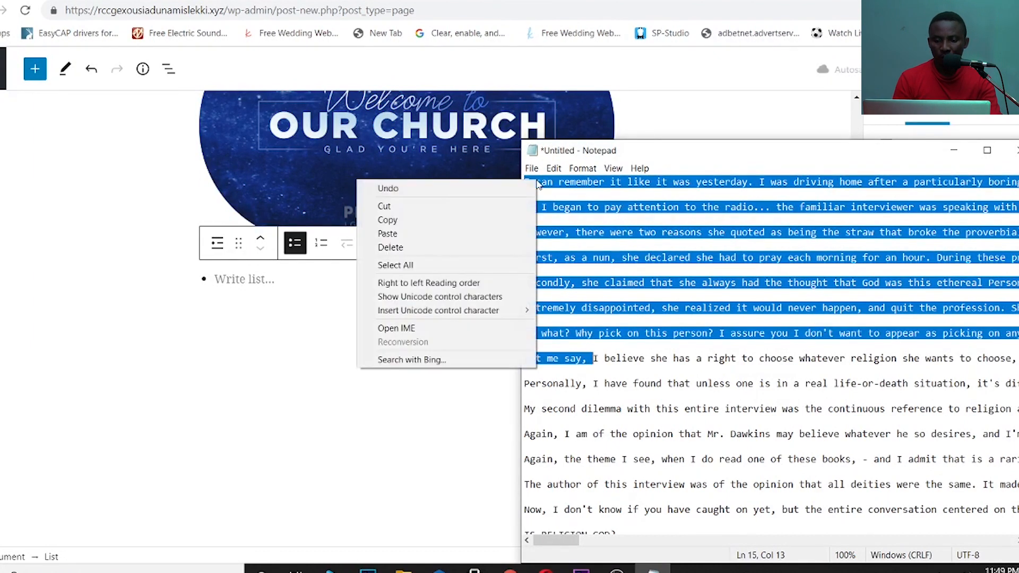
click(410, 218)
click(216, 279)
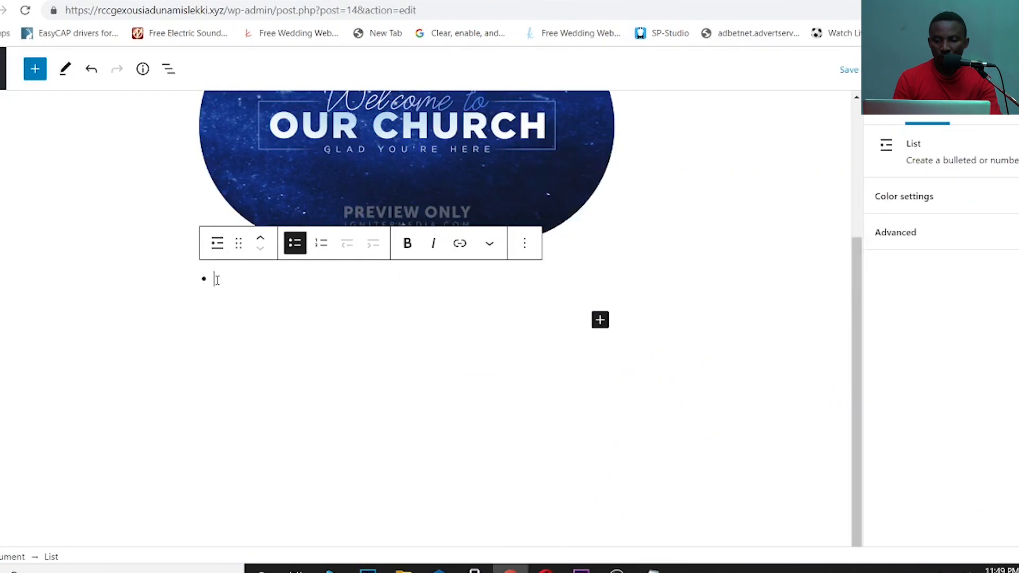
key(ctrl+v)
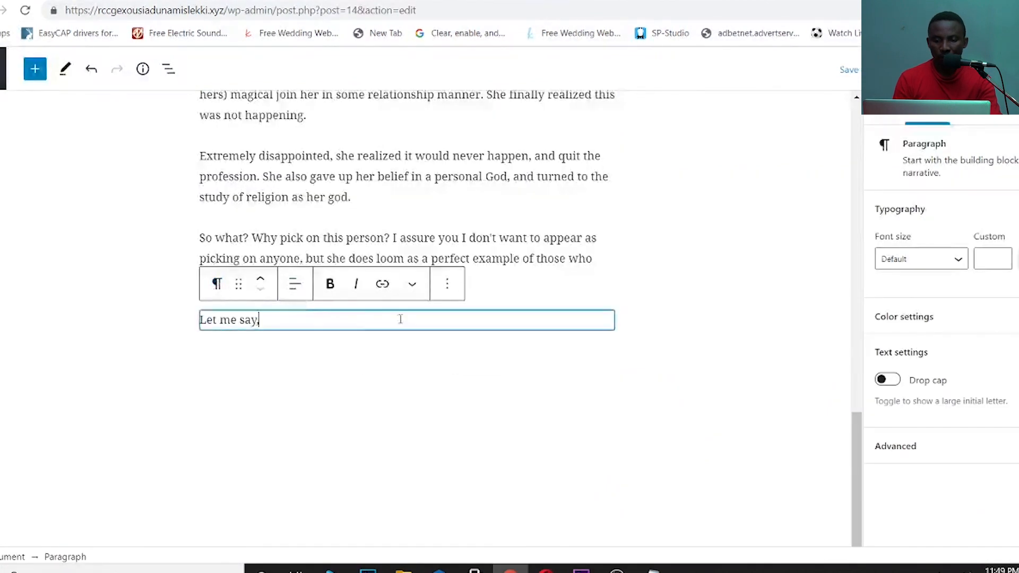
click(473, 350)
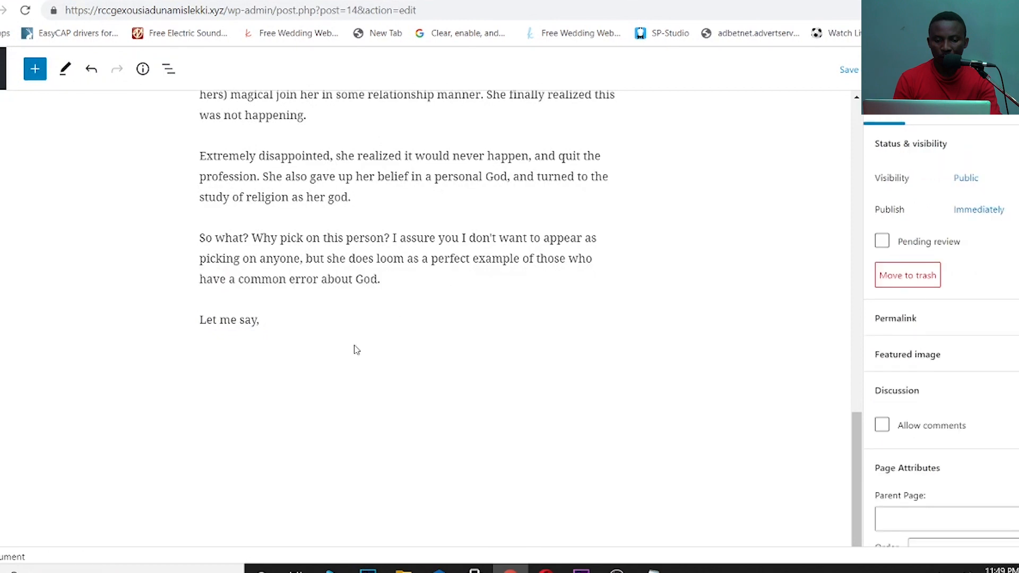
- Inspect the formatting and block options of the 'Let me say,' paragraph
scroll(835, 405, up, 7)
scroll(835, 405, down, 7)
click(411, 350)
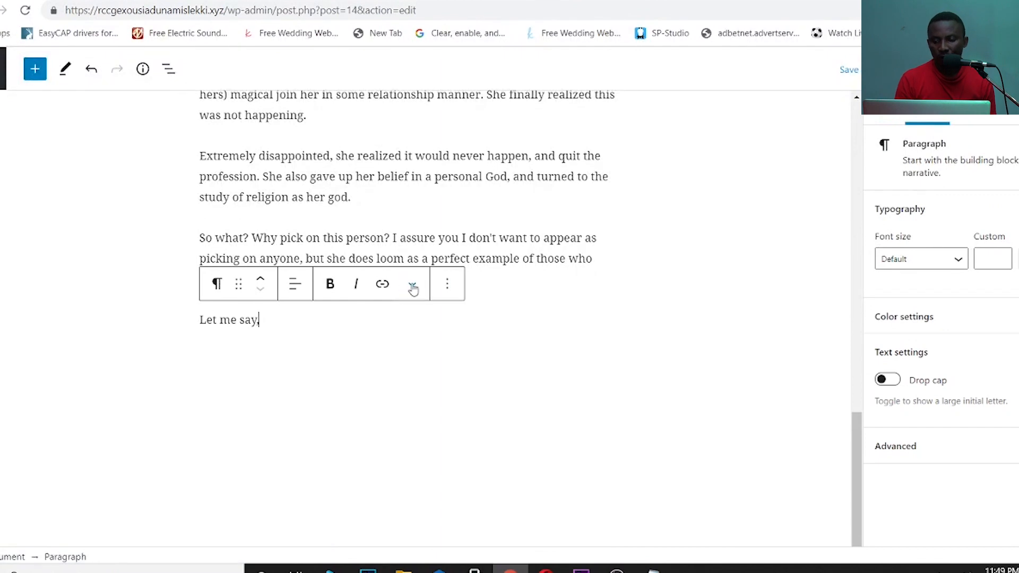
right_click(425, 351)
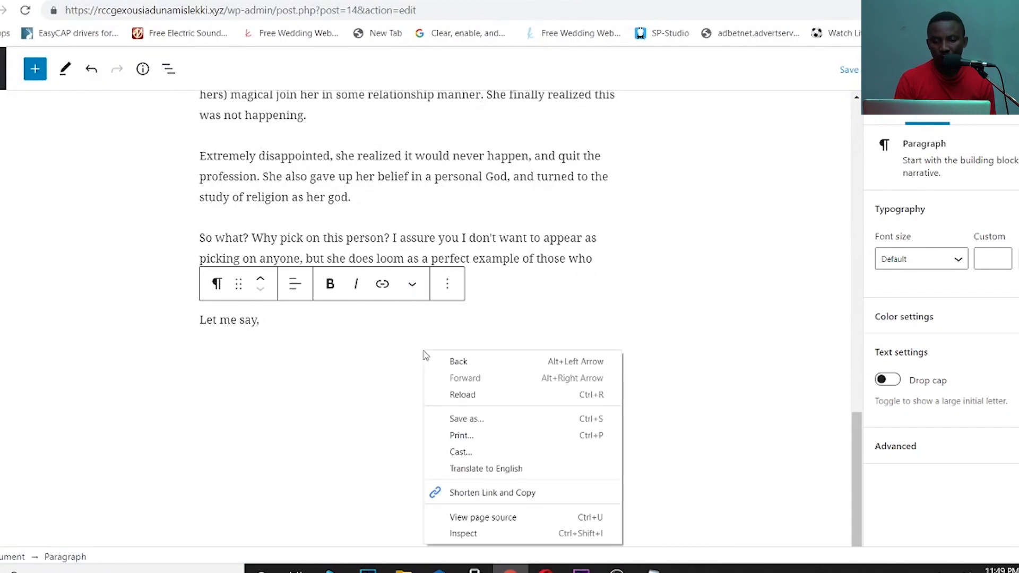
click(412, 286)
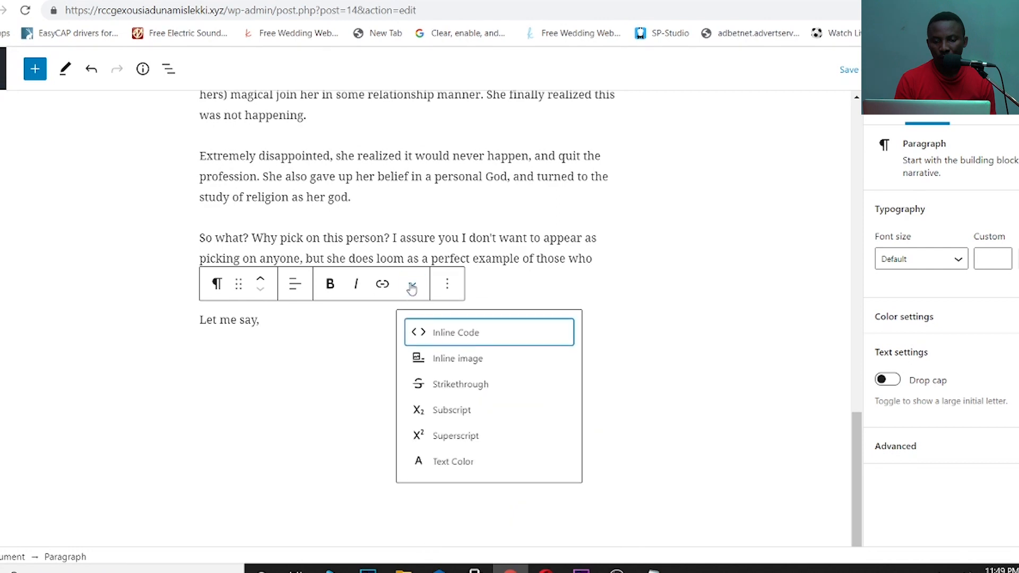
click(445, 287)
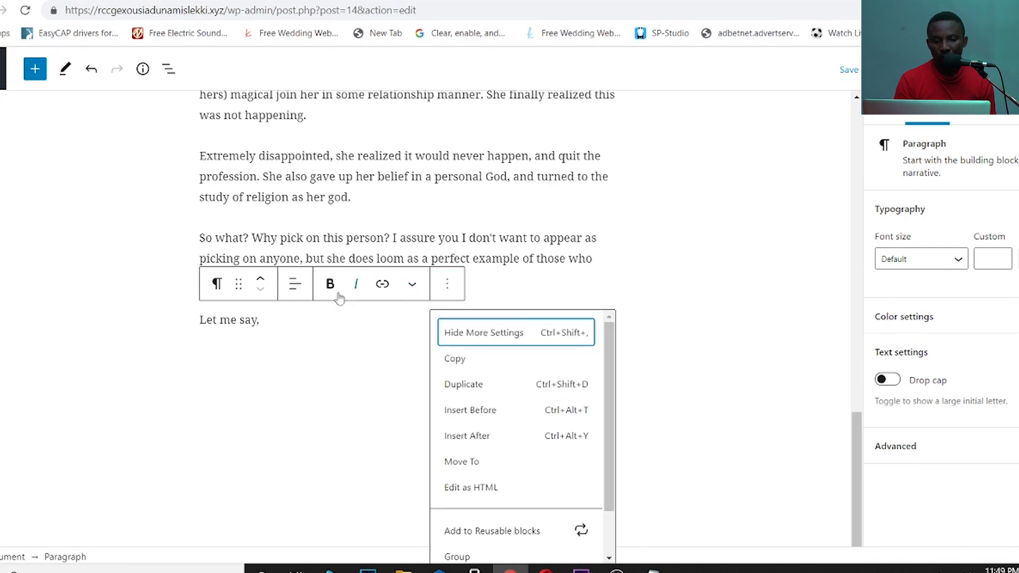
- Publish the HOME page, then undo the latest change
click(281, 344)
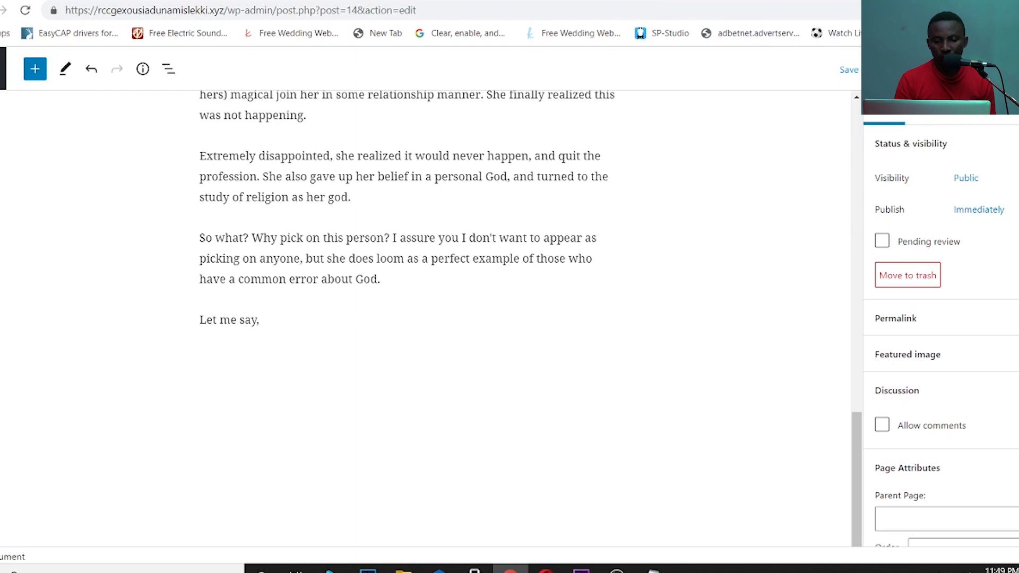
click(993, 70)
click(992, 69)
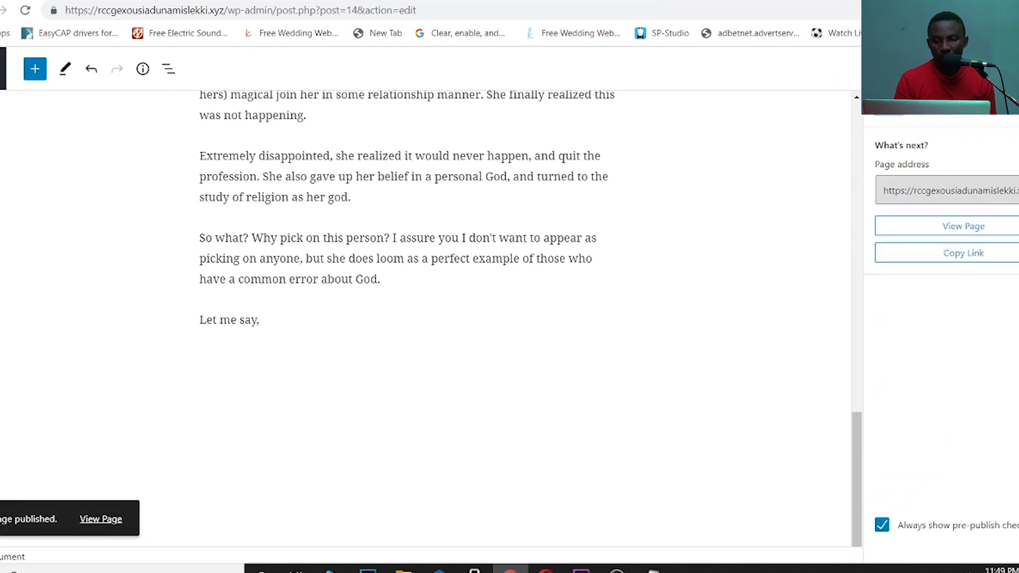
click(92, 73)
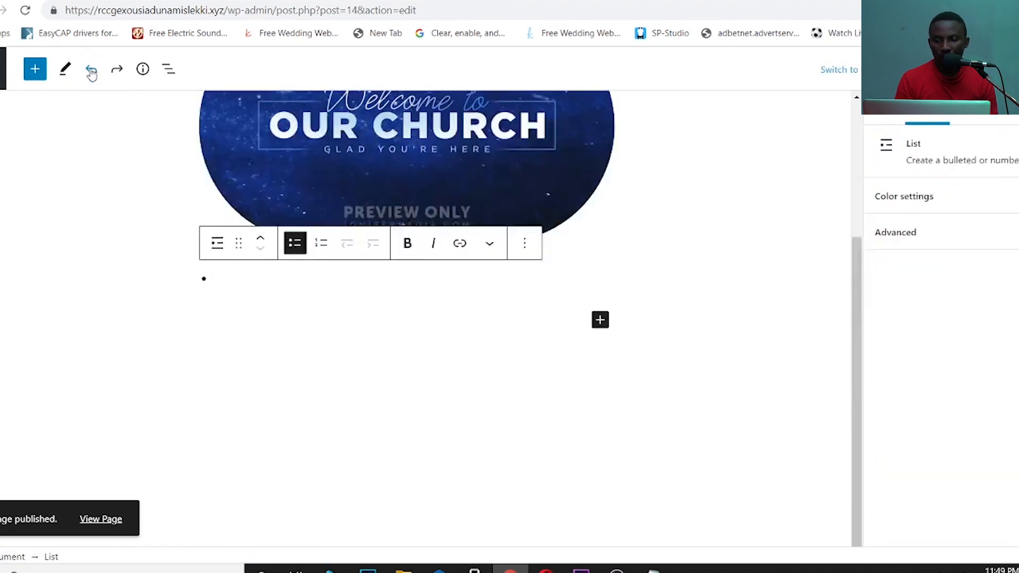
- Undo edits back through the list, image block and title
click(92, 73)
click(91, 73)
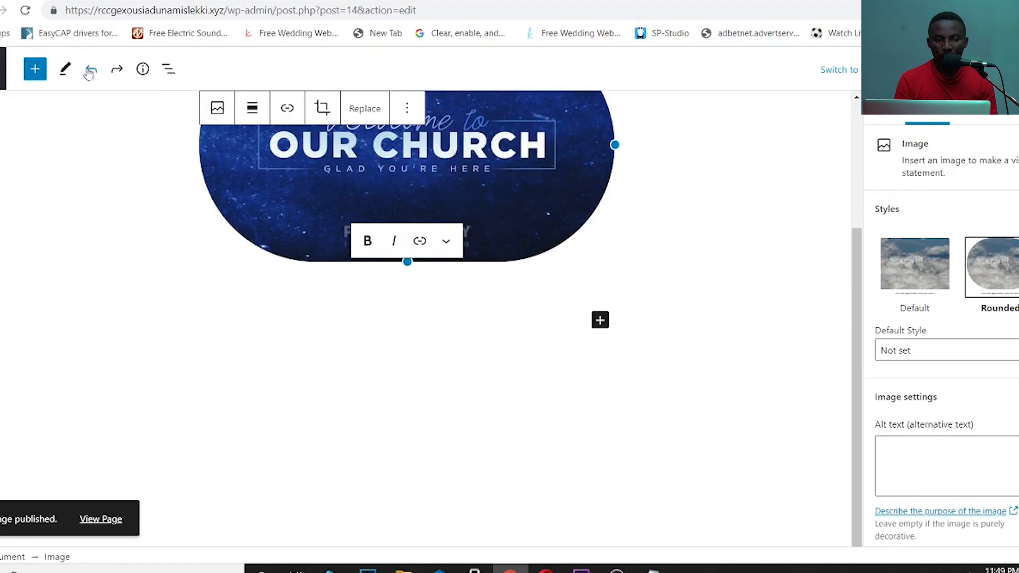
click(92, 73)
click(91, 73)
click(91, 73)
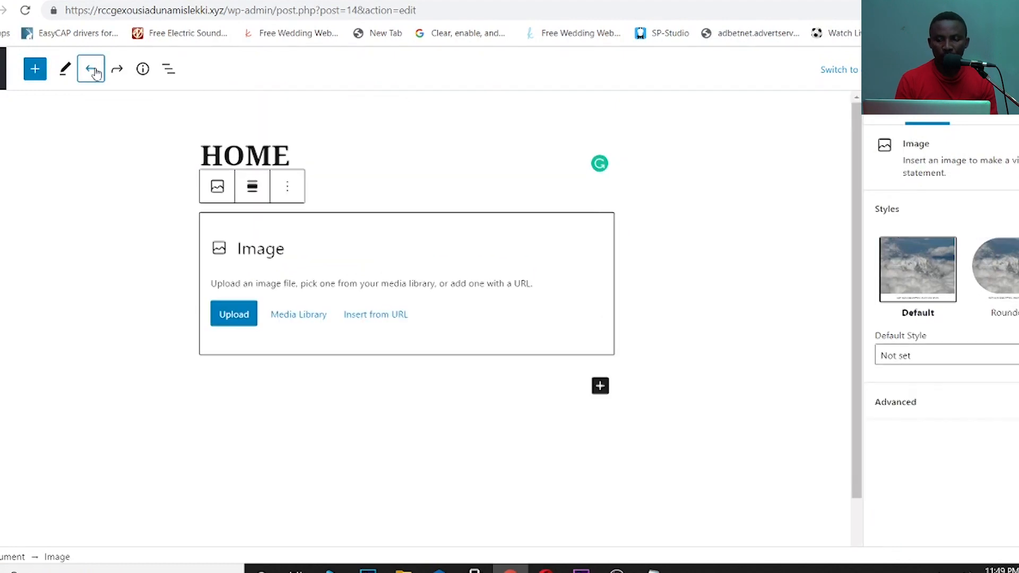
click(91, 71)
click(93, 72)
click(93, 71)
click(93, 71)
click(92, 71)
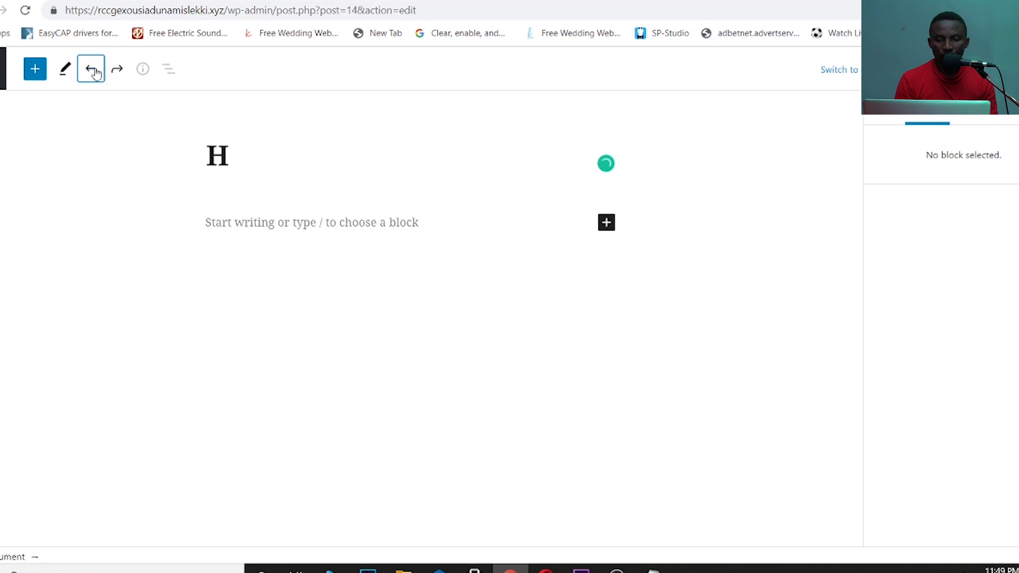
click(93, 72)
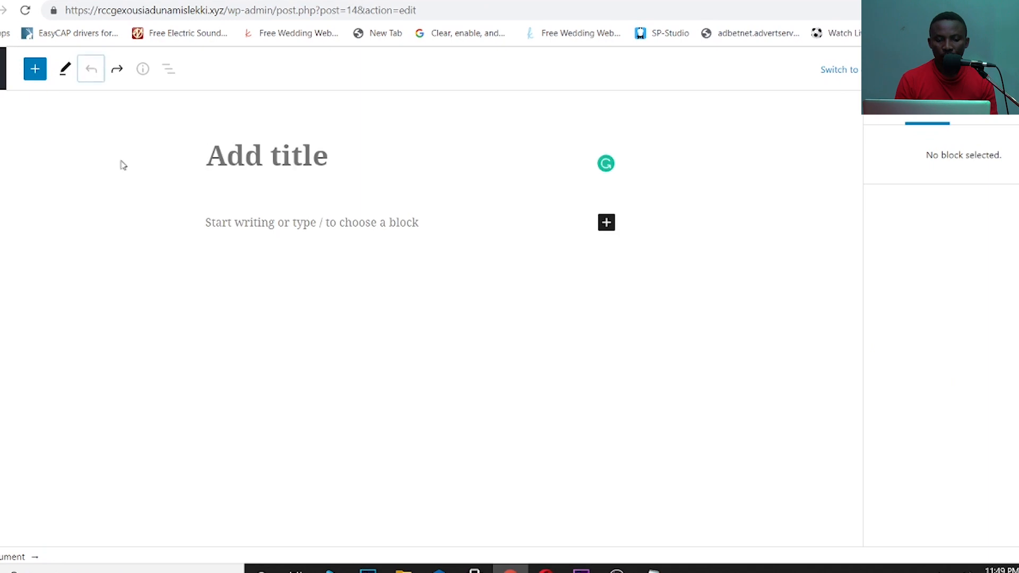
- Redo the undone edits until the title, image and full page text return
click(117, 70)
click(117, 70)
click(117, 70)
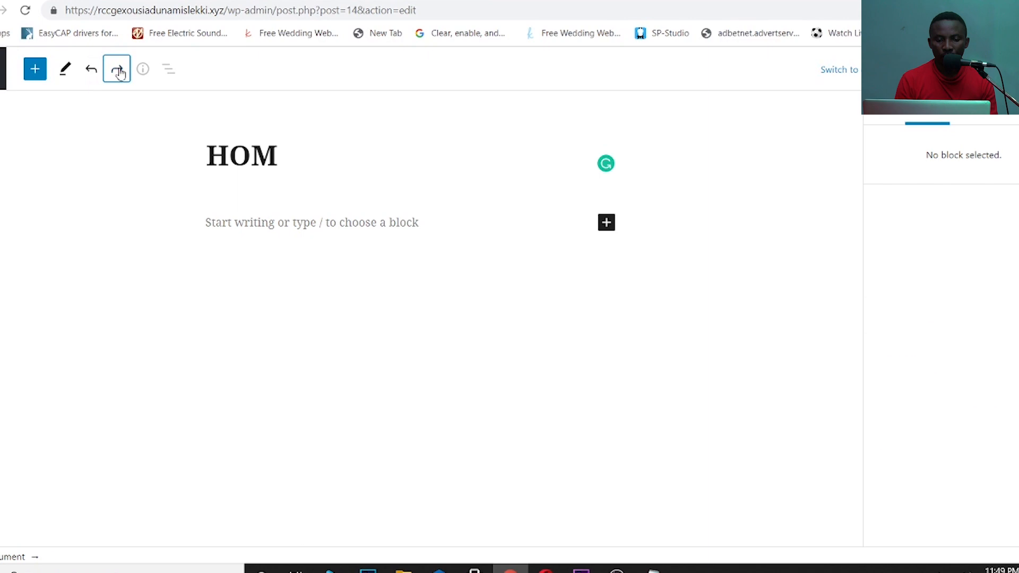
click(117, 71)
click(118, 71)
click(118, 71)
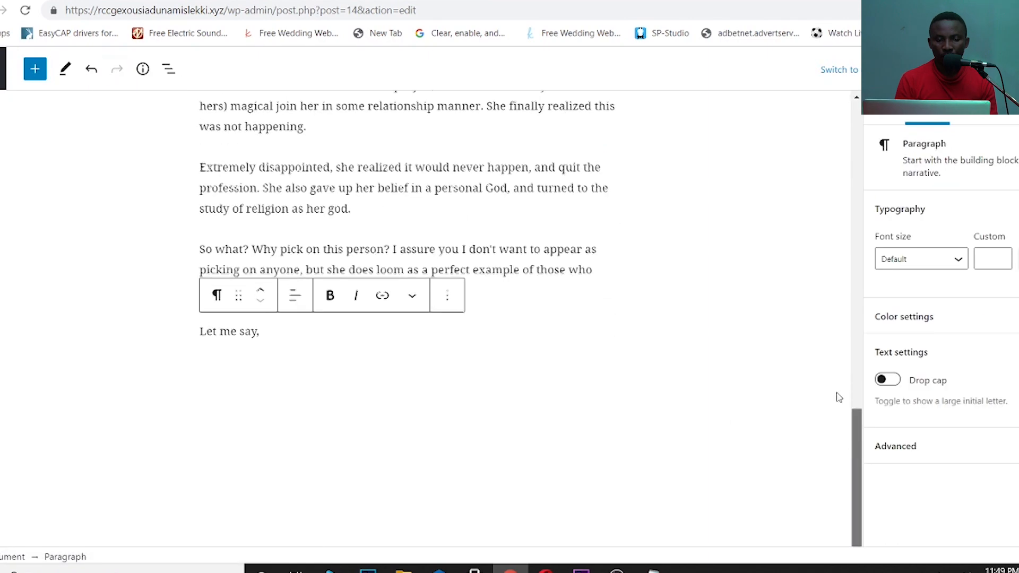
- Complete the title HOM as HOME and save the updated page with Ctrl+S
drag(854, 399, 846, 97)
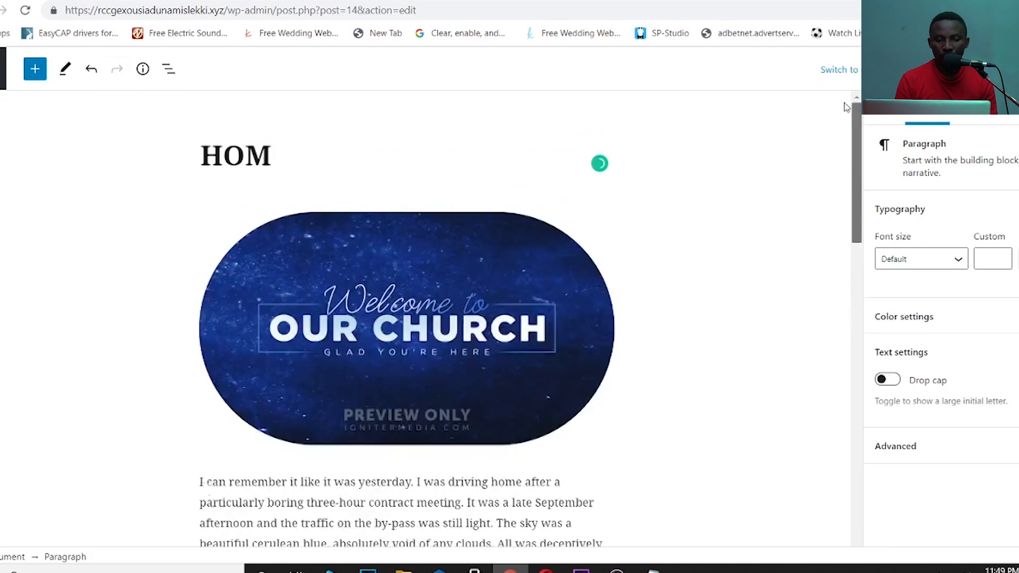
click(282, 159)
text(E)
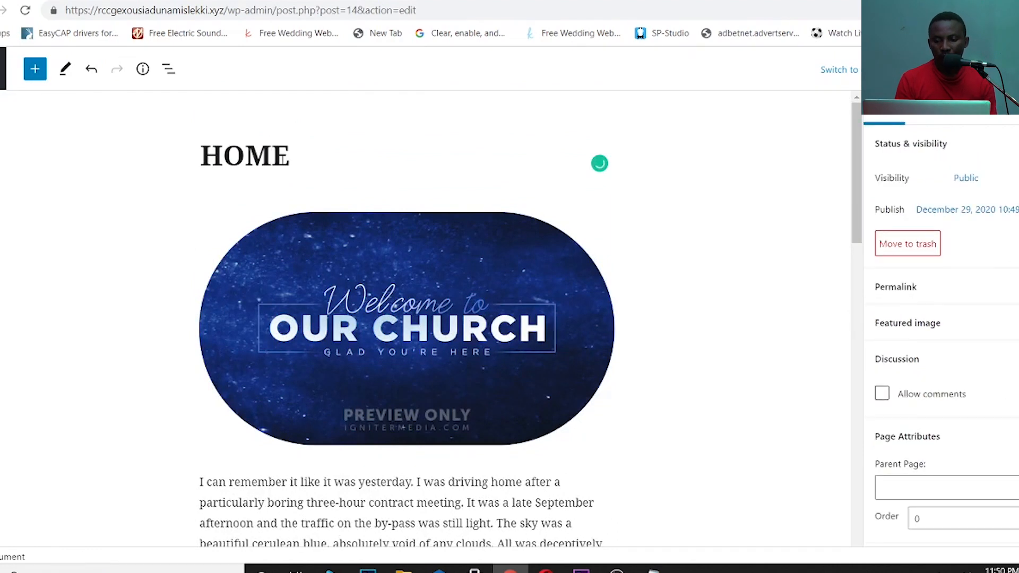
key(ctrl+s)
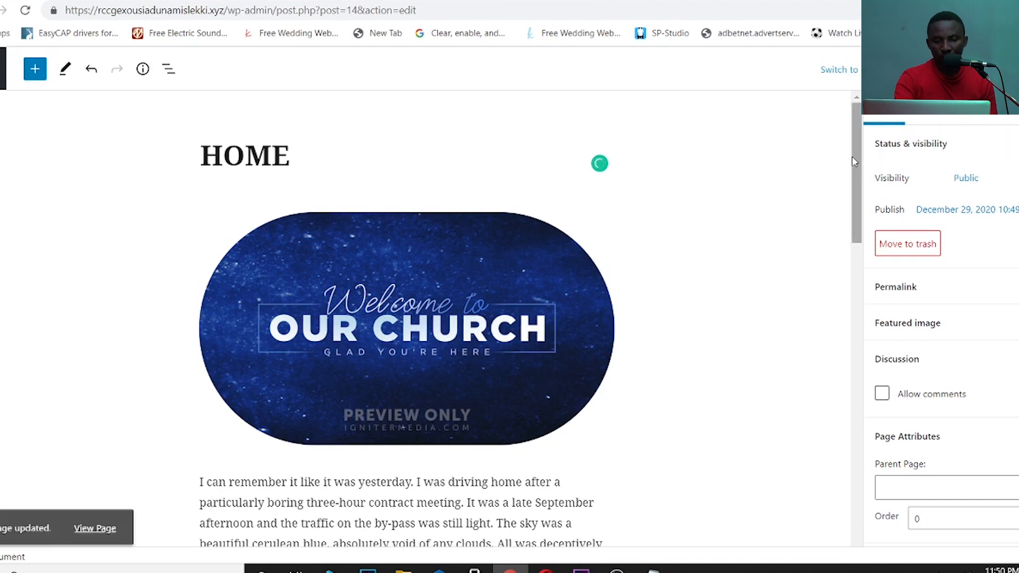
drag(852, 155, 868, 505)
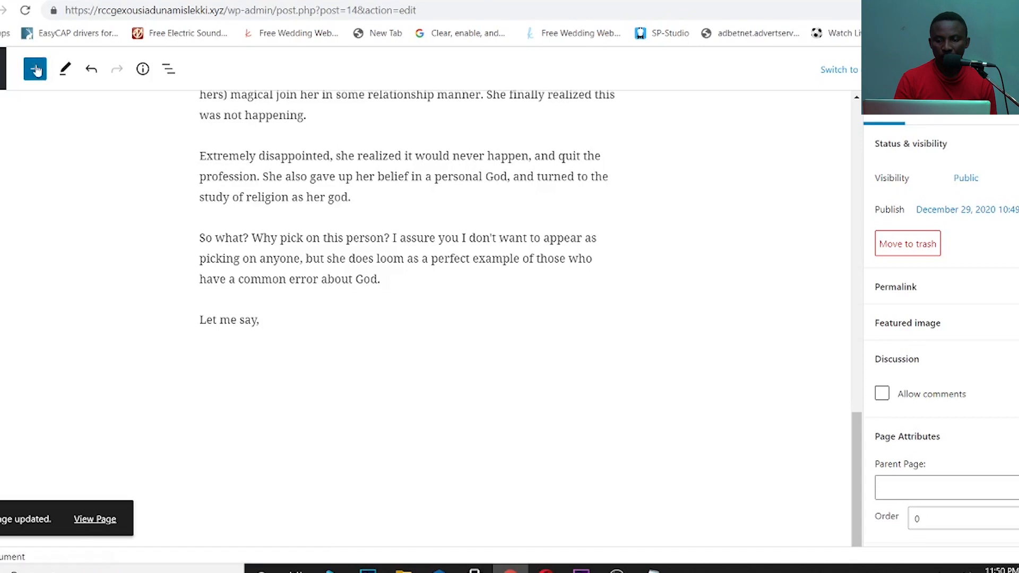
click(3, 69)
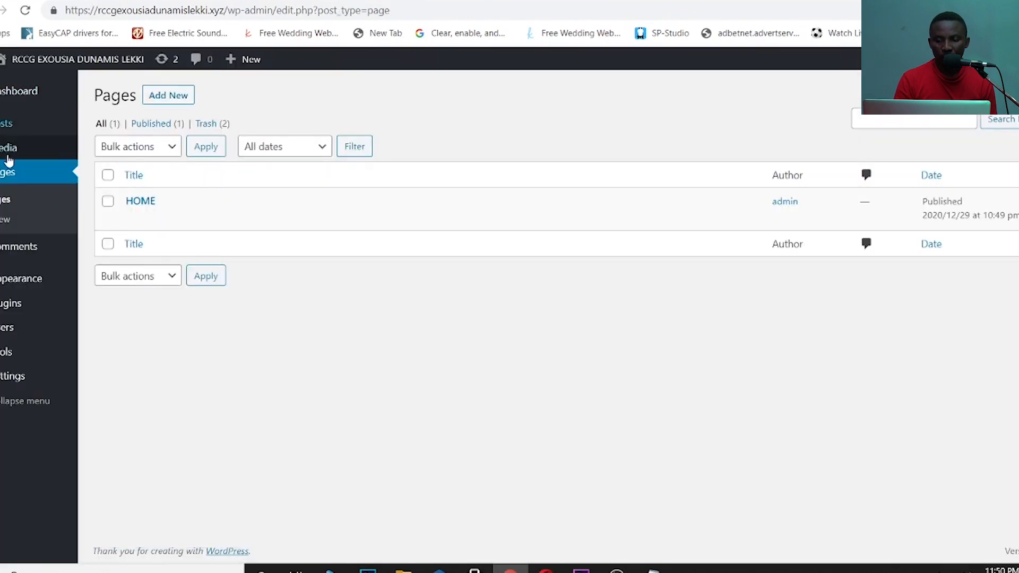
- Create a new page titled ABOUT US and bring up the block inserter in its body
click(5, 219)
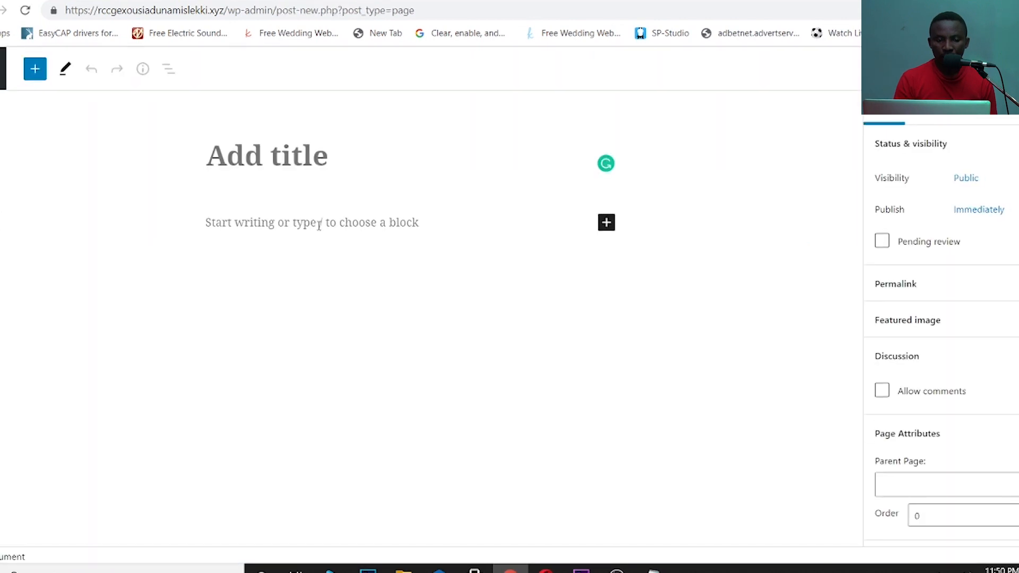
text(A)
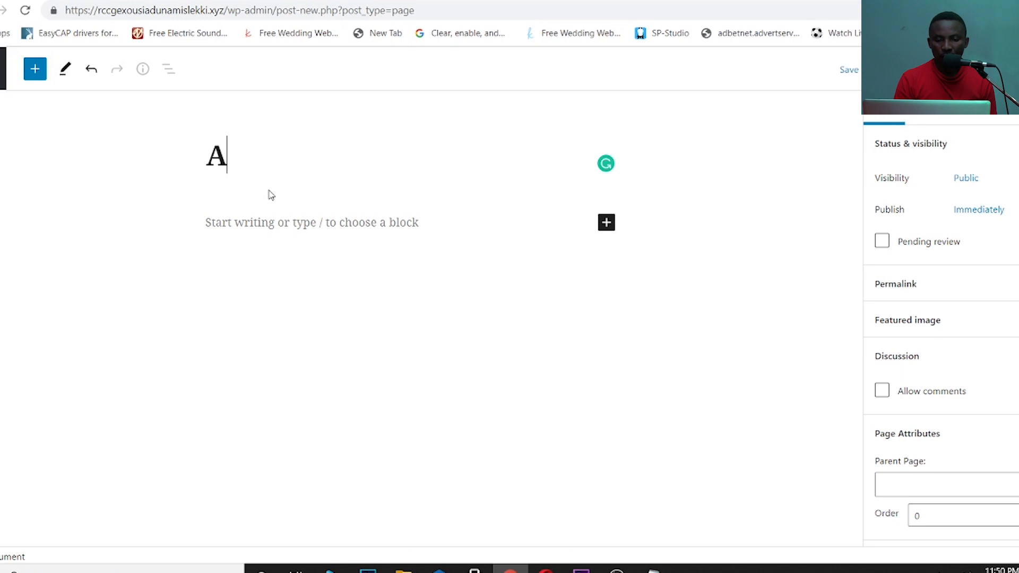
text(BOUT US)
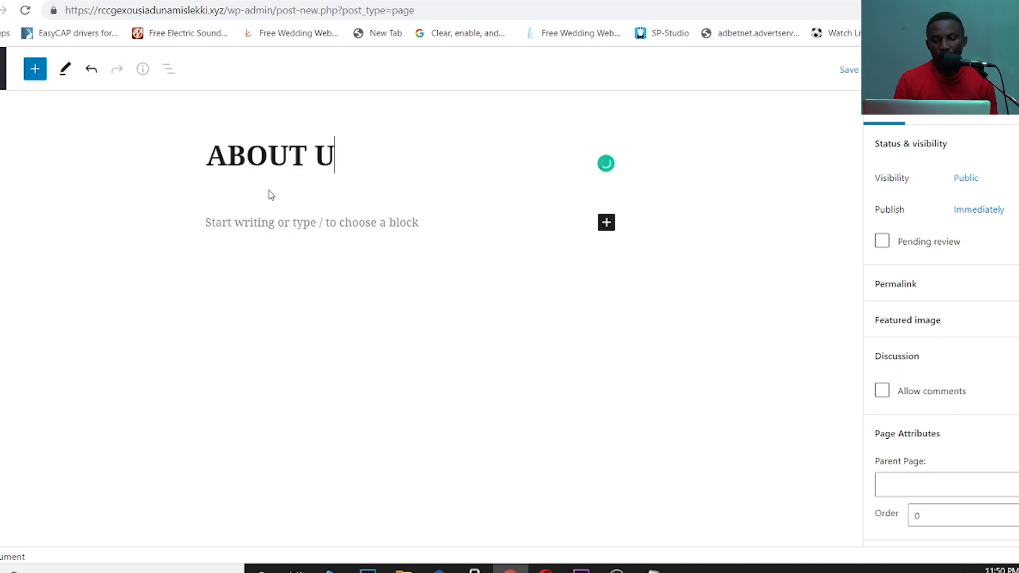
click(316, 219)
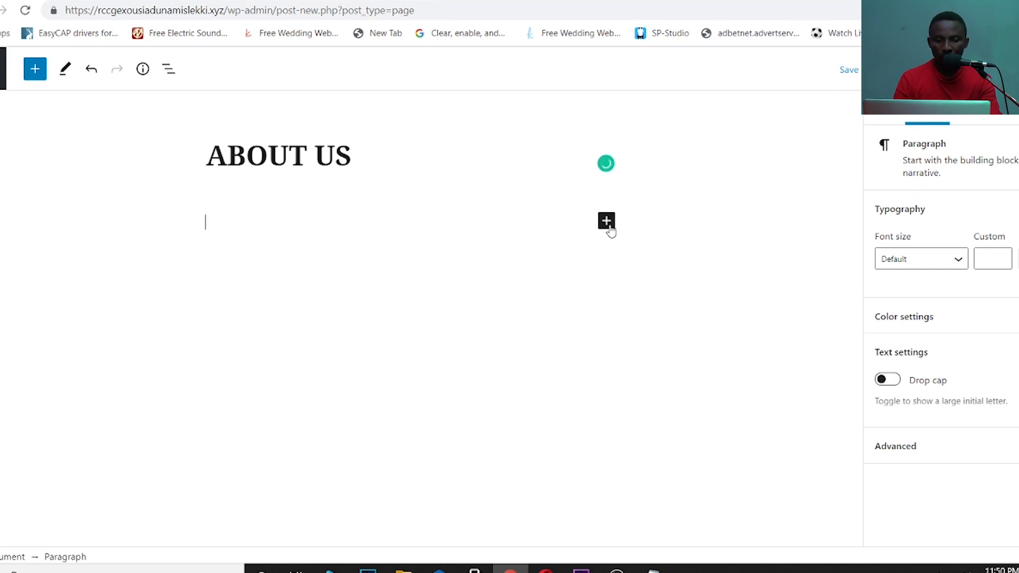
click(607, 222)
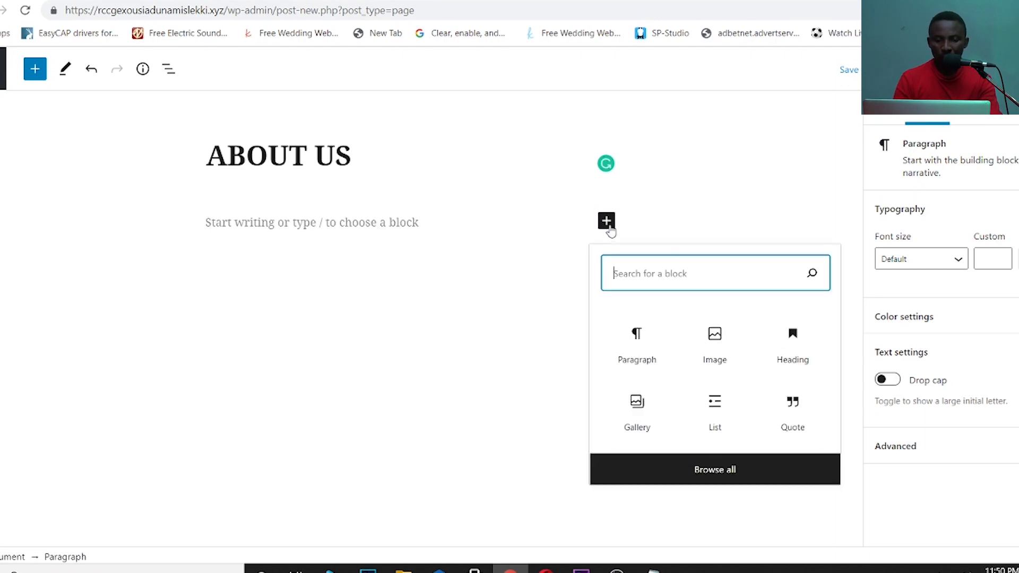
- Insert the flyer 'WhatsApp Image 2019-12-21 at 21.52.00' from the computer as an image block
click(715, 348)
click(237, 315)
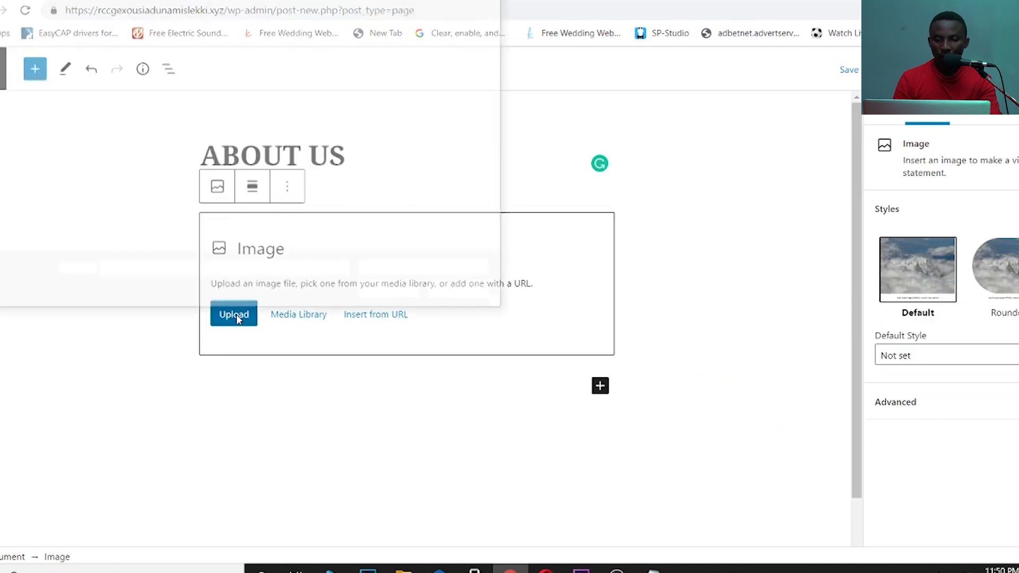
drag(501, 80, 503, 253)
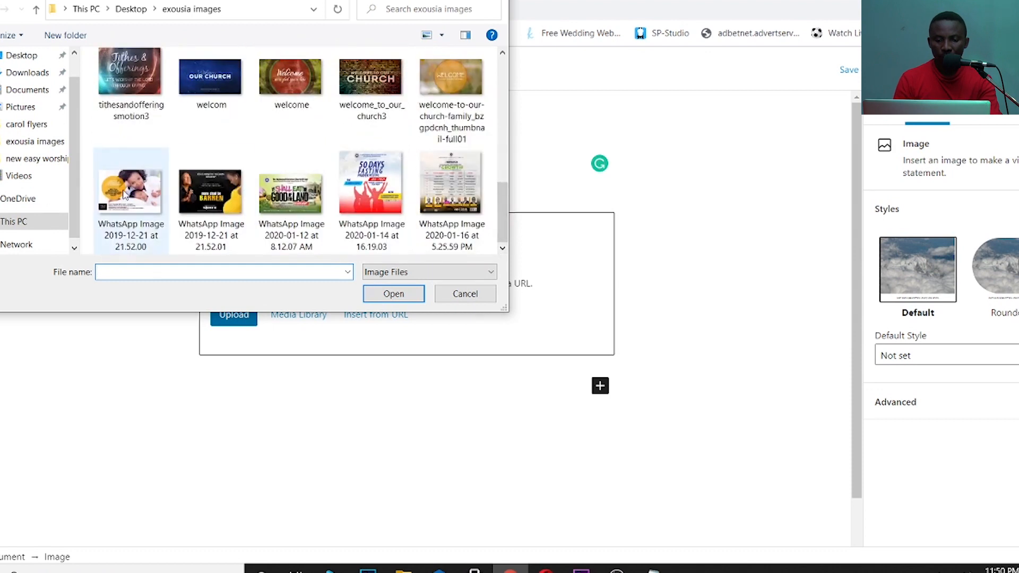
click(126, 194)
click(414, 293)
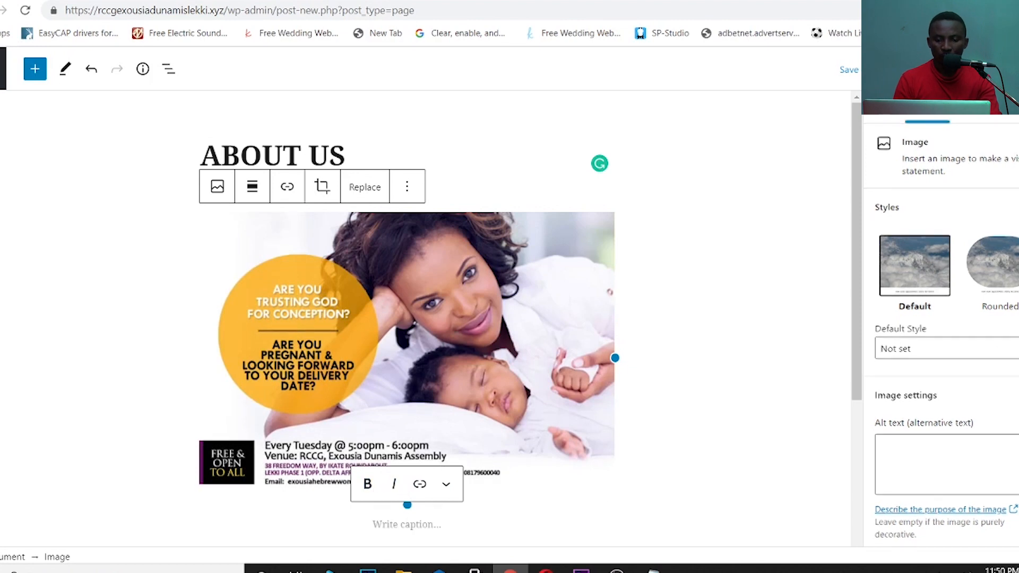
scroll(942, 329, down, 3)
- Resize the flyer image to 580 × 409 and place the cursor in its caption
click(388, 527)
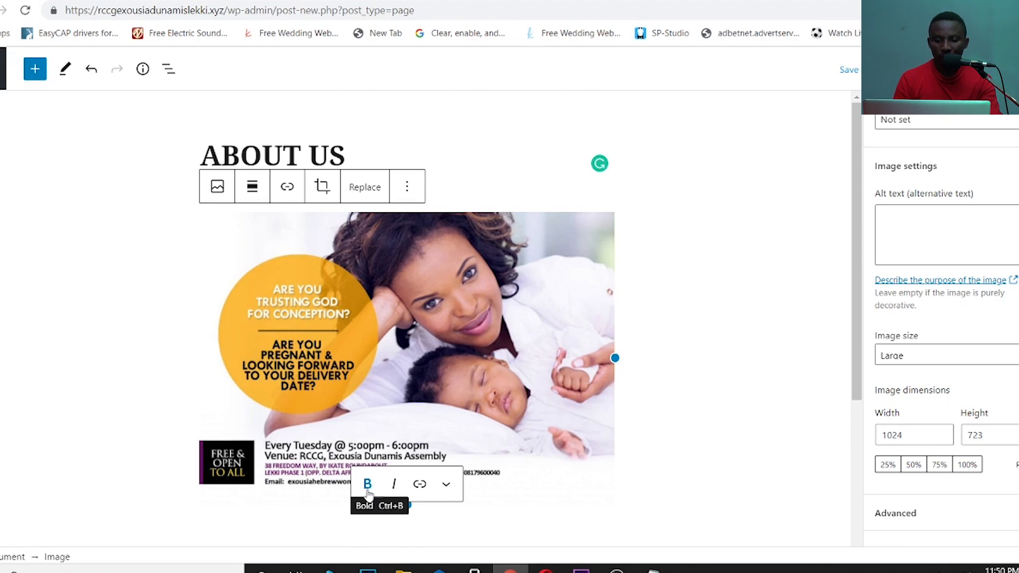
click(447, 486)
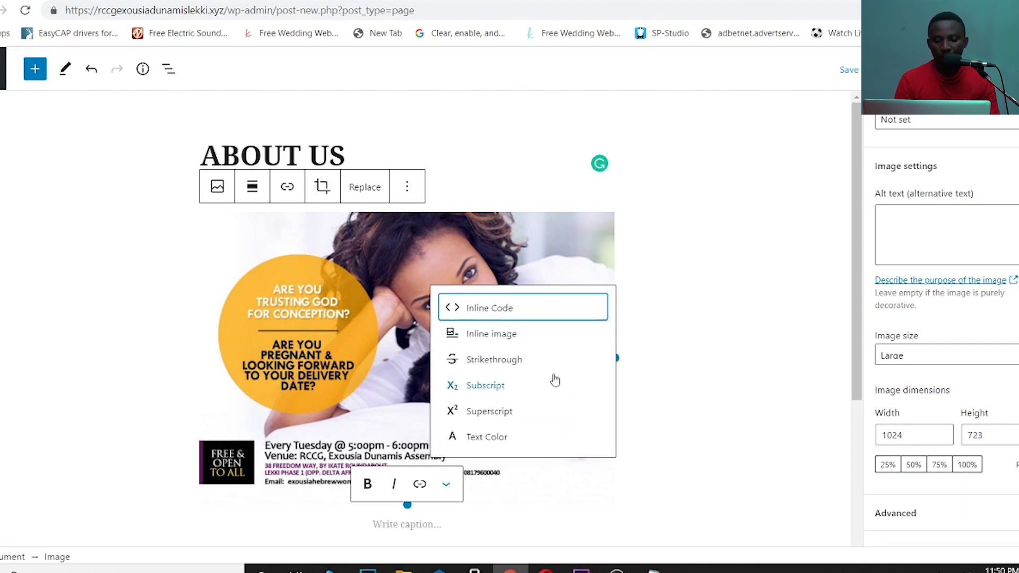
click(617, 494)
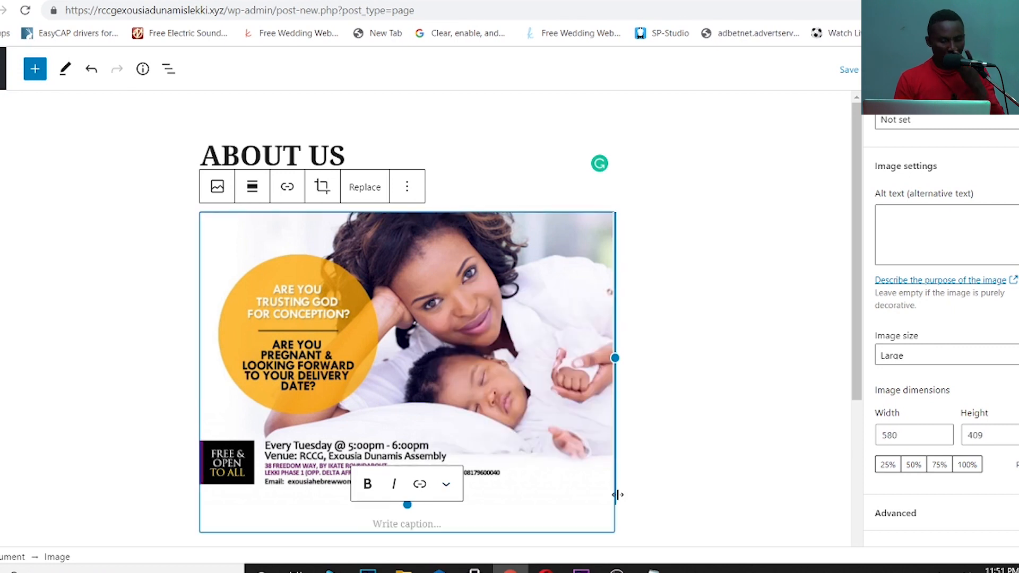
click(447, 485)
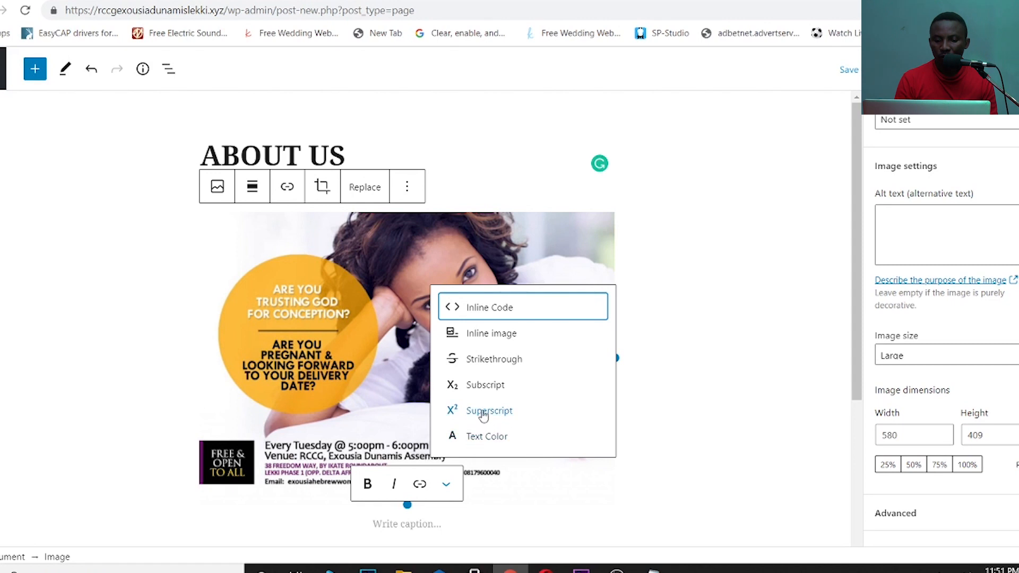
click(405, 519)
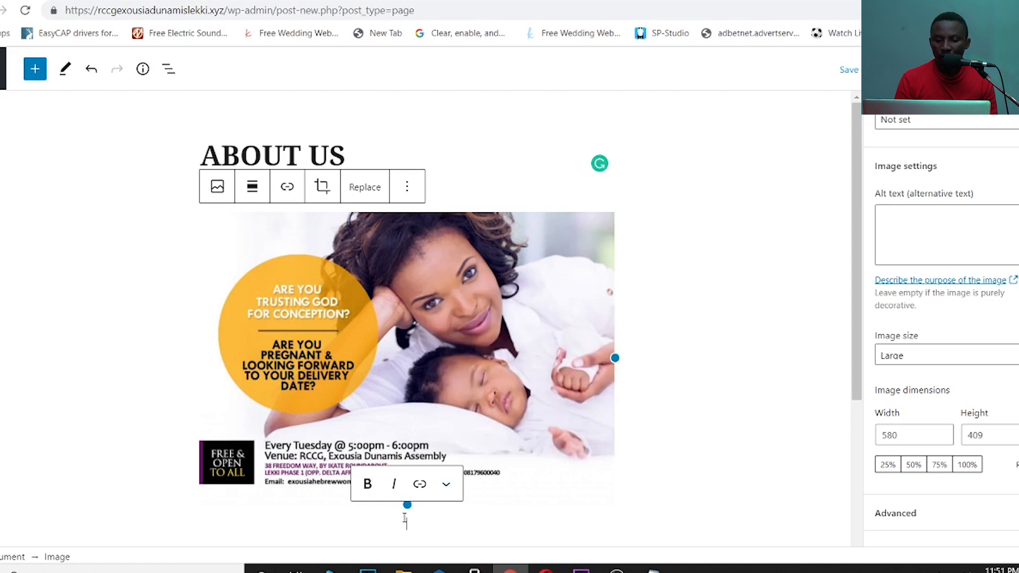
key(alt+Tab)
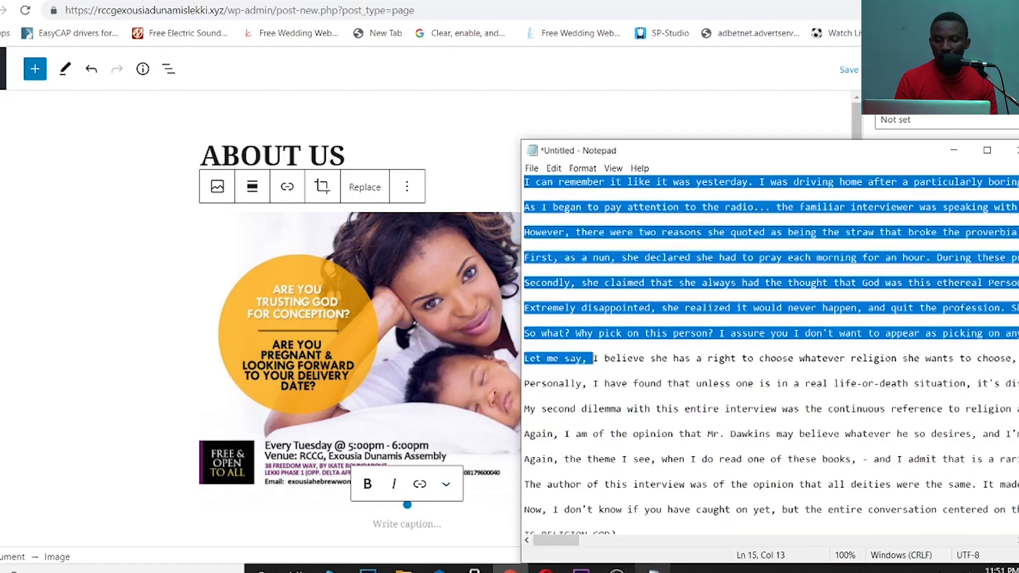
- Copy the article paragraphs starting 'I believe' from Notepad and paste them into the flyer caption
click(594, 358)
drag(594, 358, 544, 510)
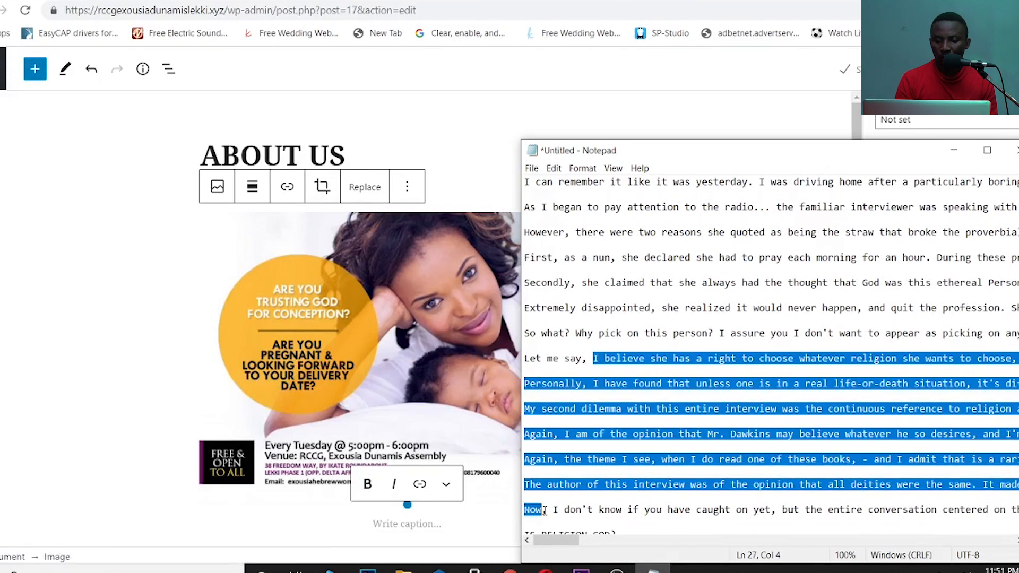
right_click(547, 484)
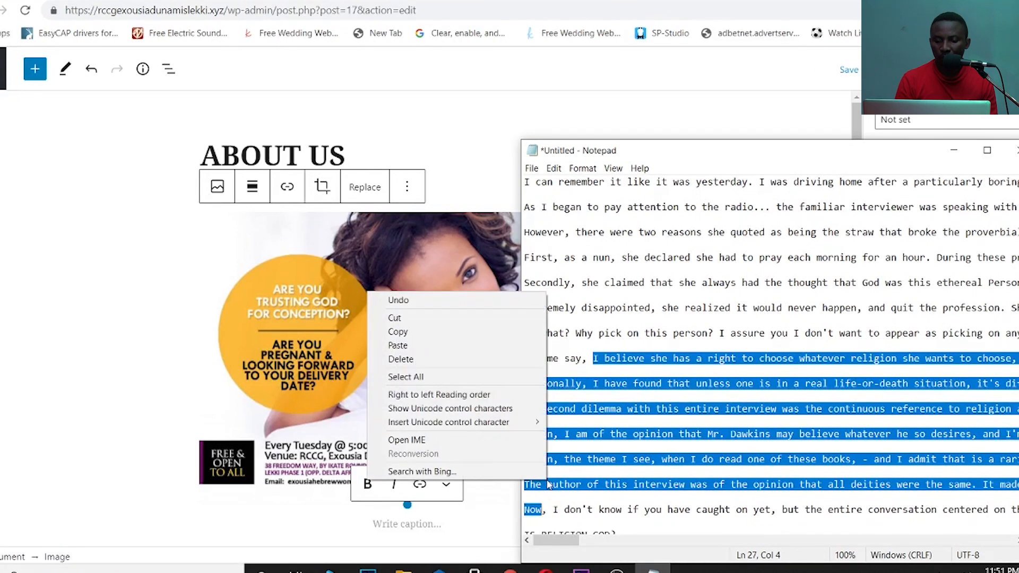
click(396, 332)
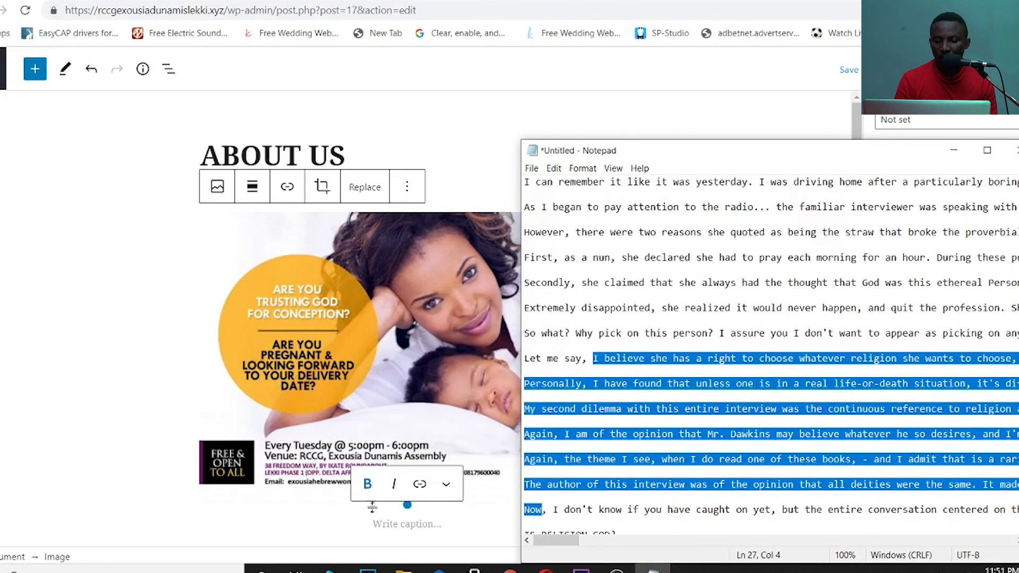
click(390, 524)
key(ctrl+v)
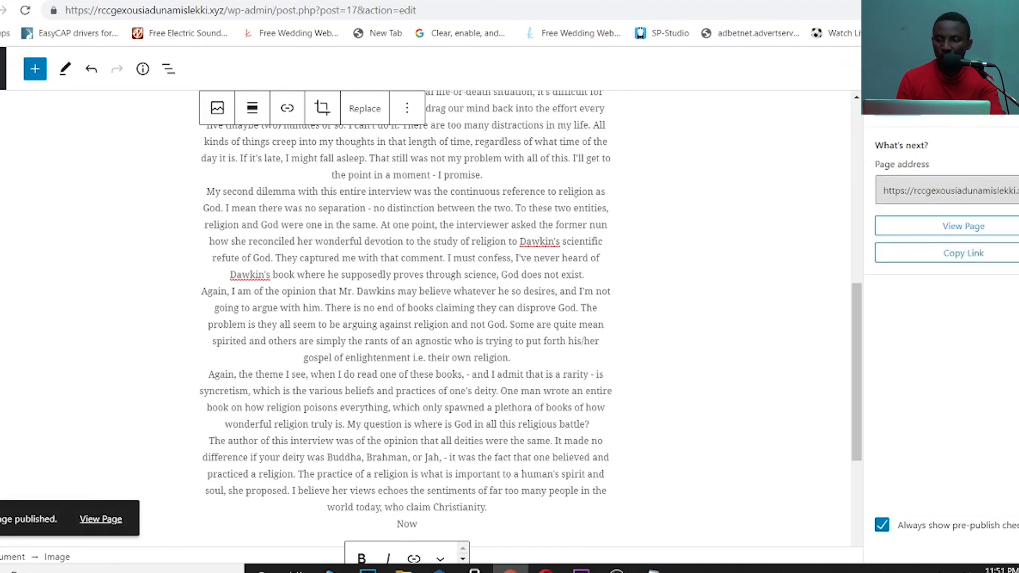
click(4, 58)
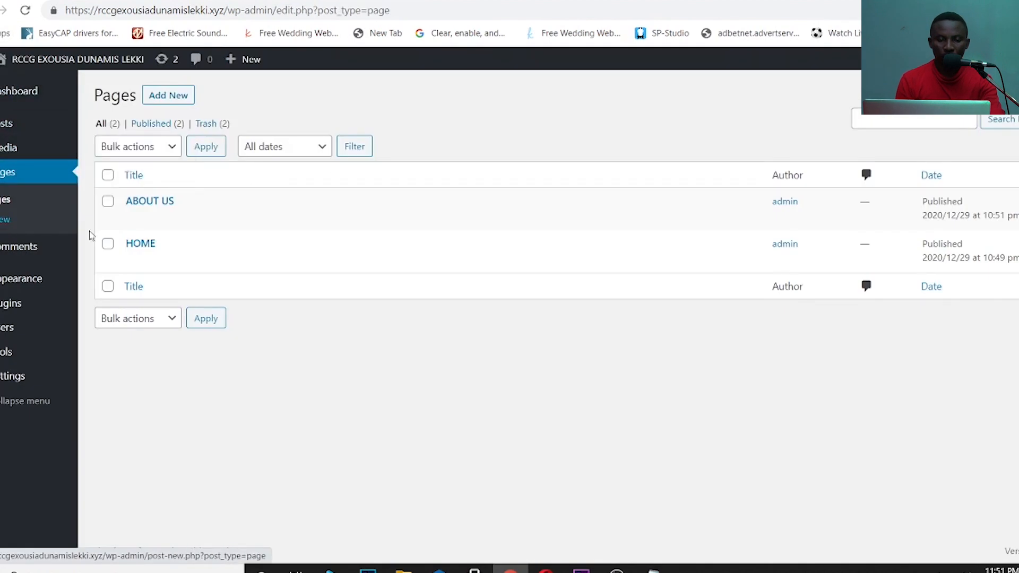
- Create a page titled CONTACT US with PHONE, EMAIL, ADDRESS and FORM lines in its body
click(4, 223)
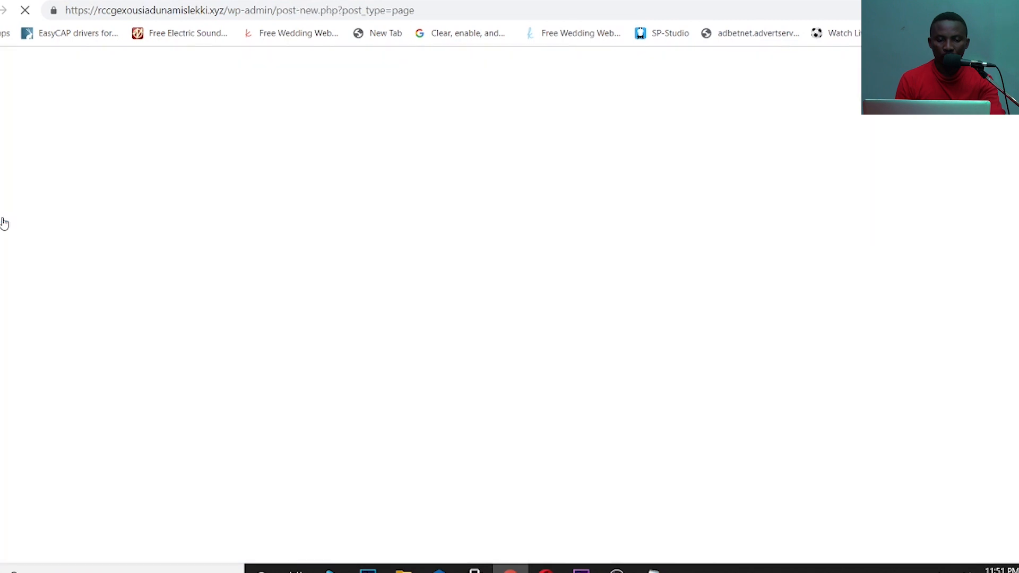
text(C)
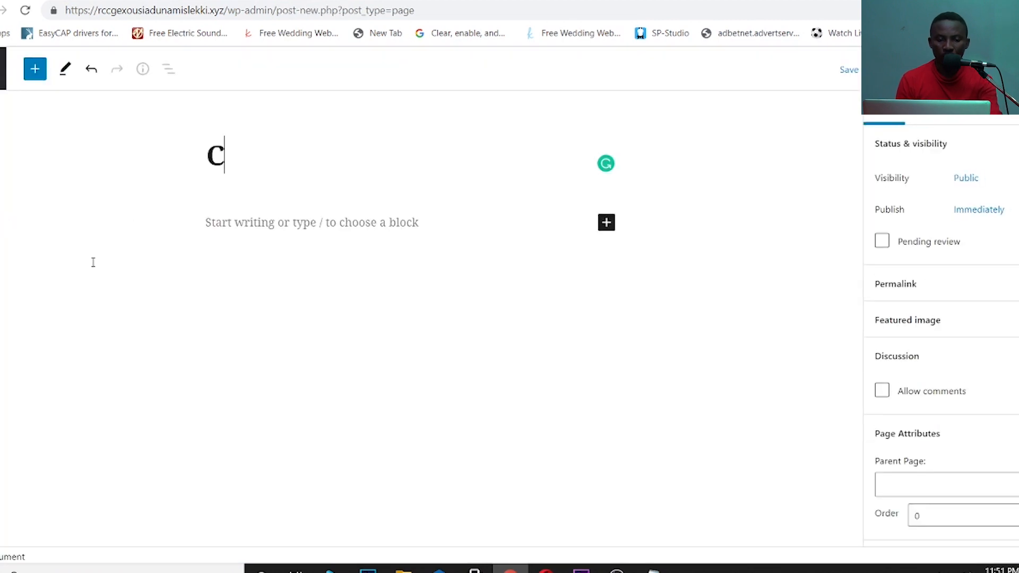
text(ONTACT US)
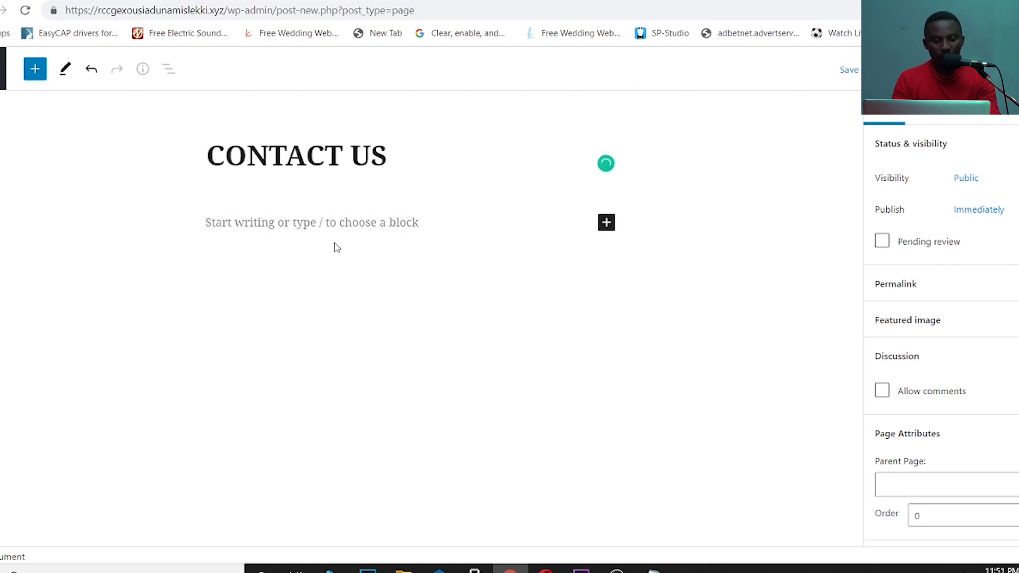
click(342, 224)
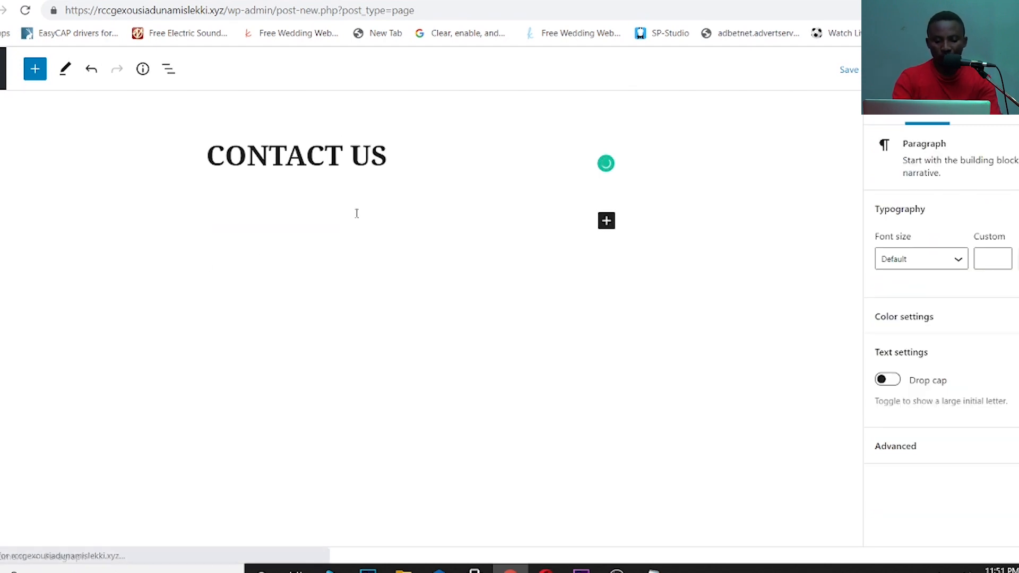
click(607, 222)
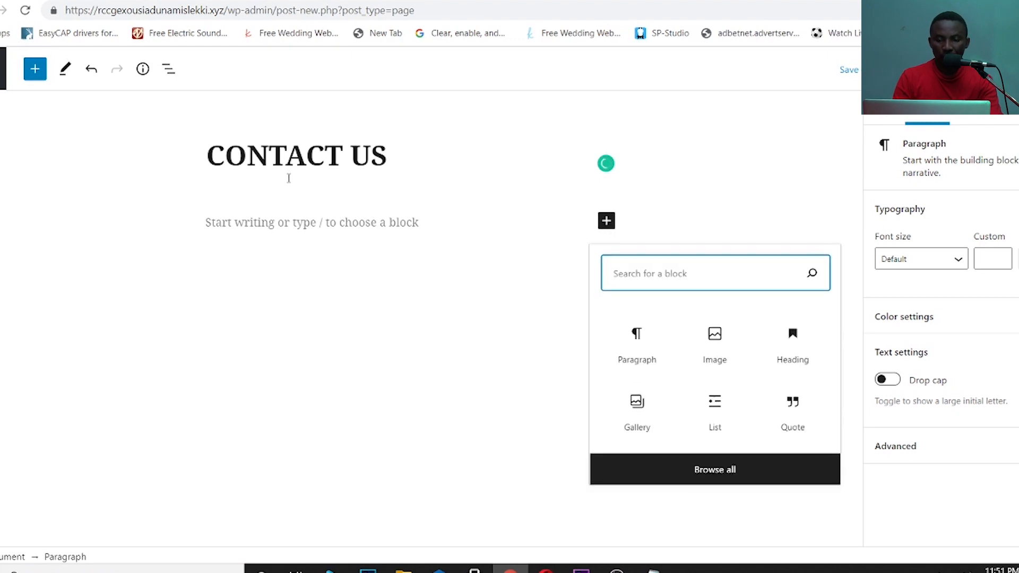
click(235, 222)
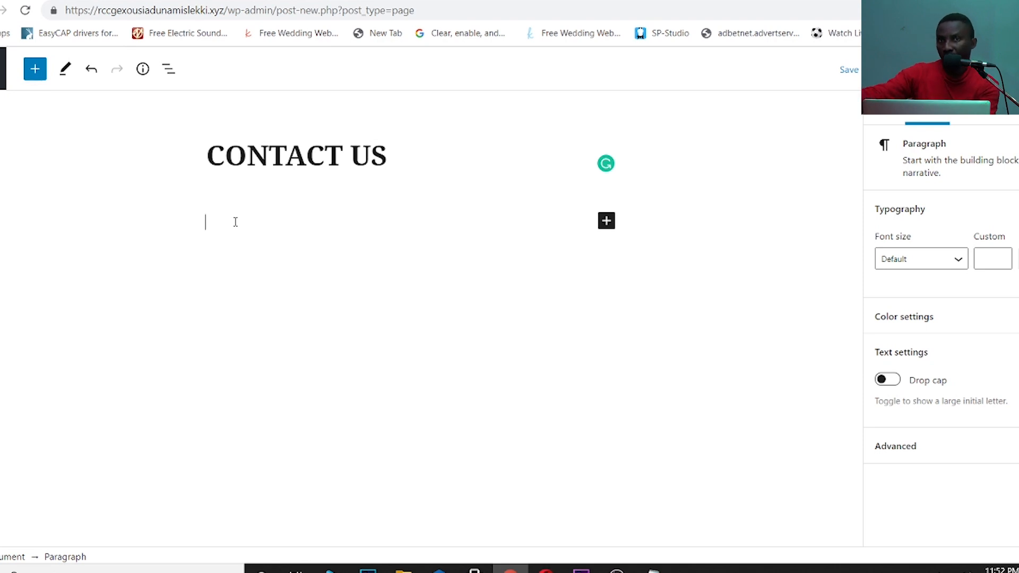
text(PHONE)
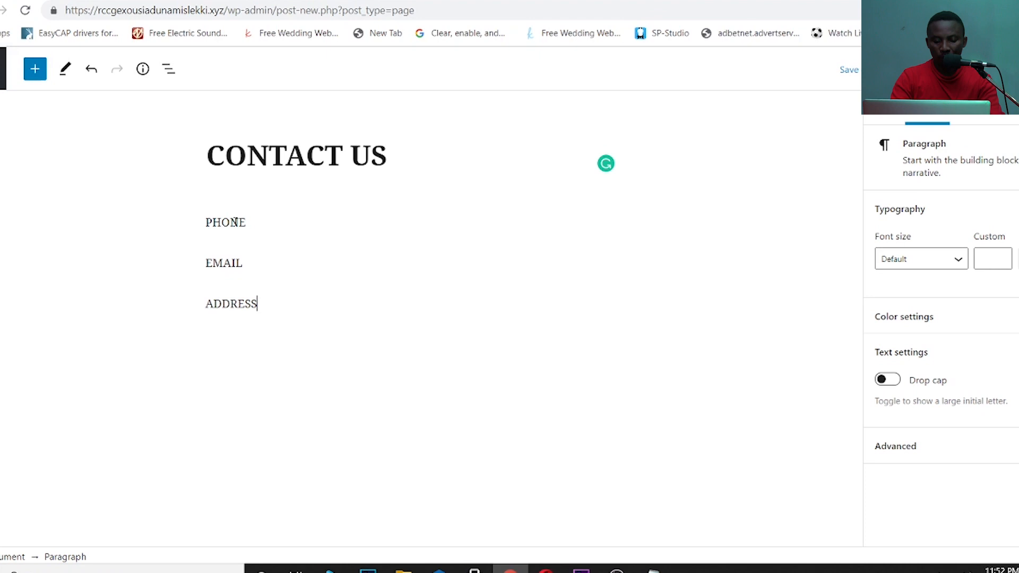
key(Return)
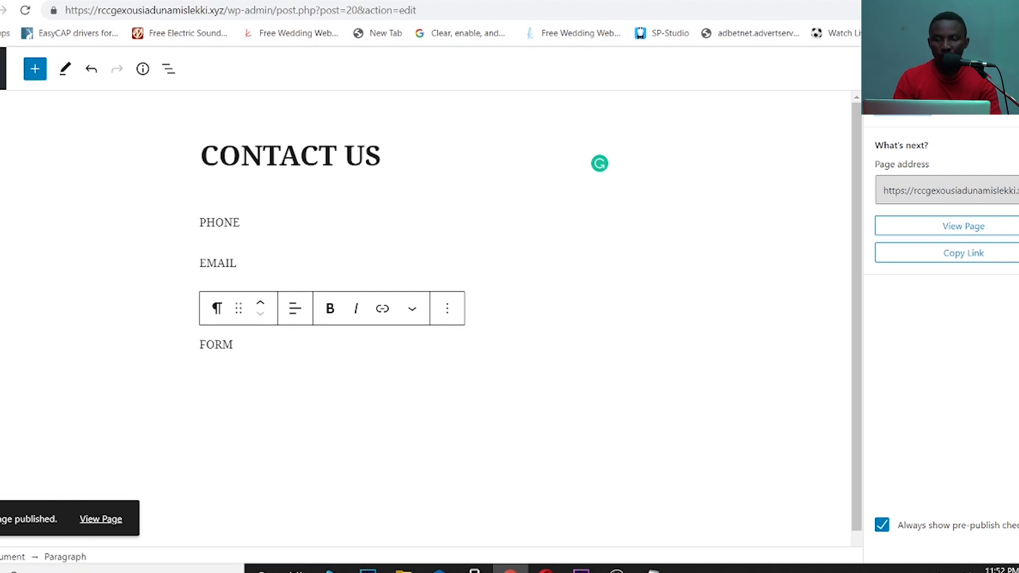
click(2, 68)
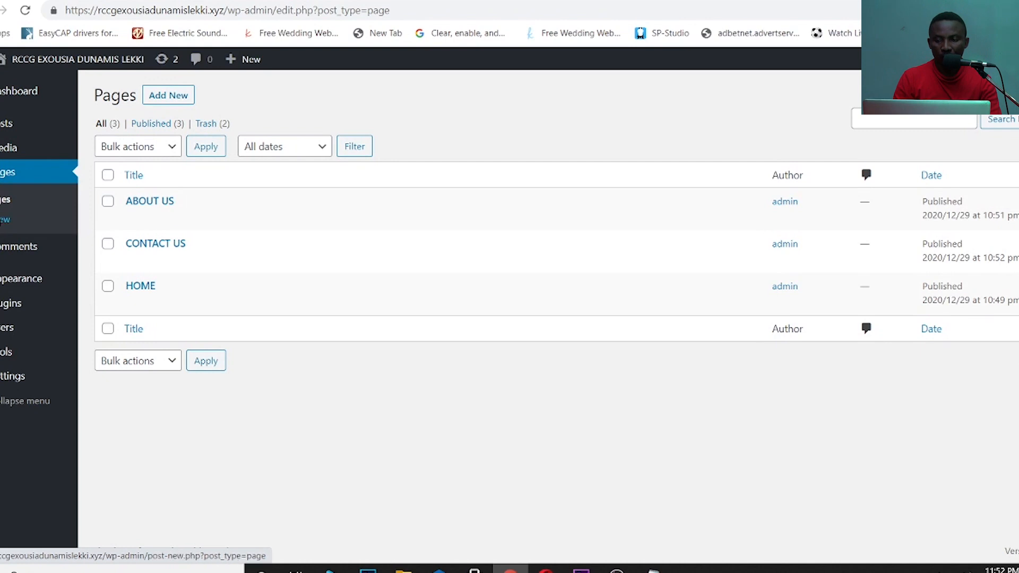
- Add a new page titled EVENTS and focus its empty first paragraph
click(2, 219)
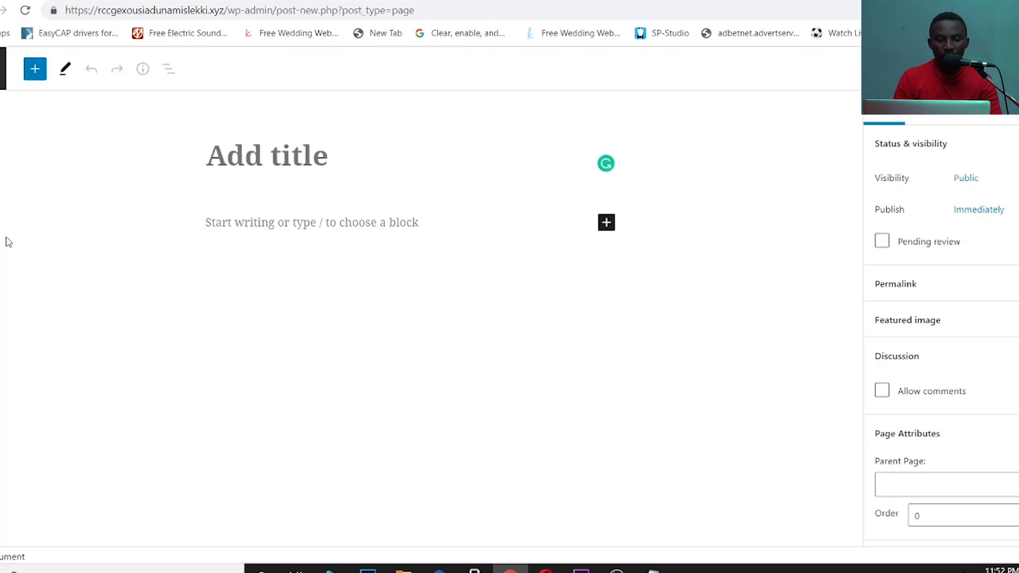
text(EVENTS)
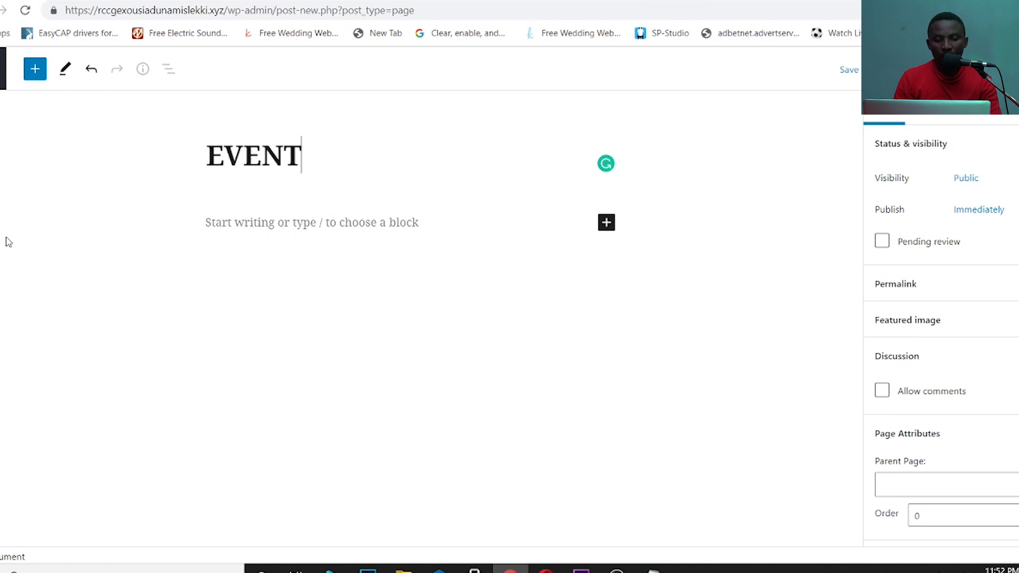
click(280, 223)
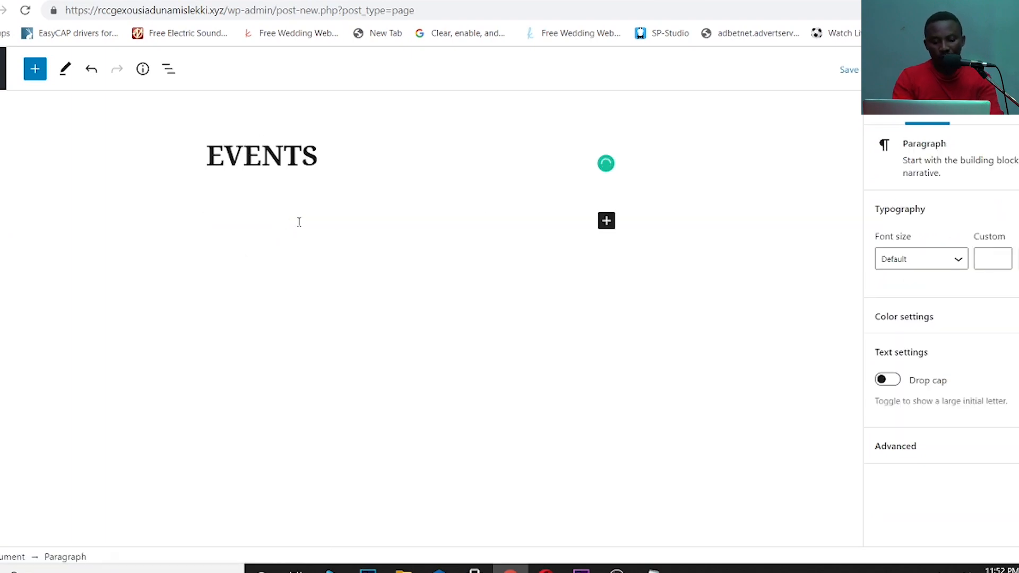
click(605, 221)
- Add a Gallery block under the EVENTS title
click(650, 402)
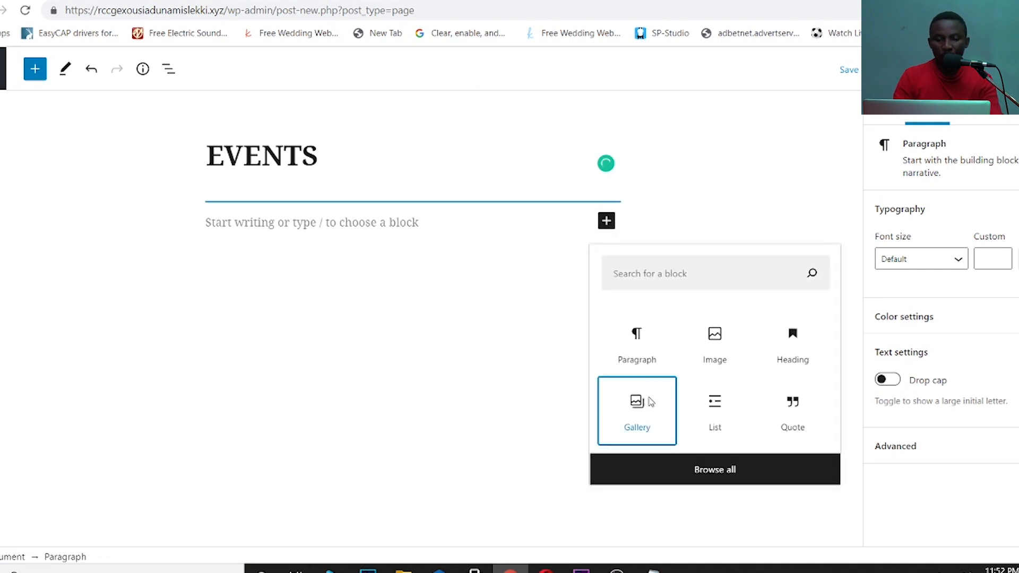
click(231, 318)
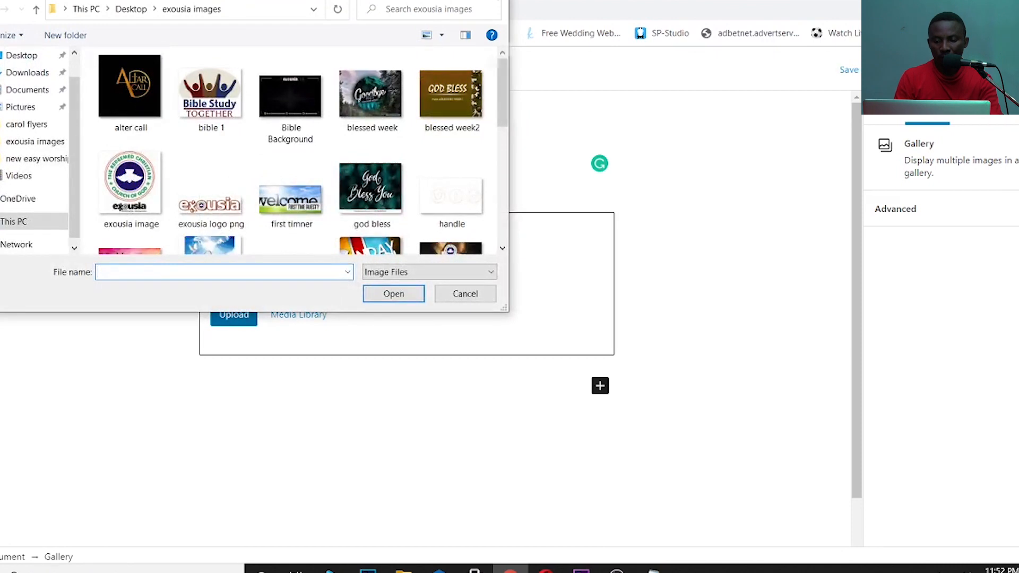
key(Escape)
click(307, 317)
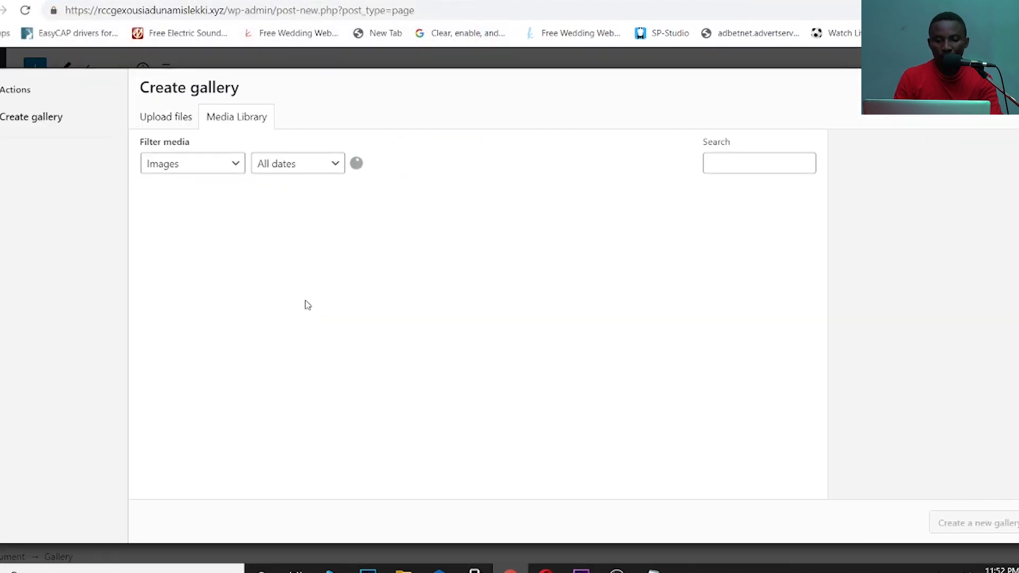
click(177, 119)
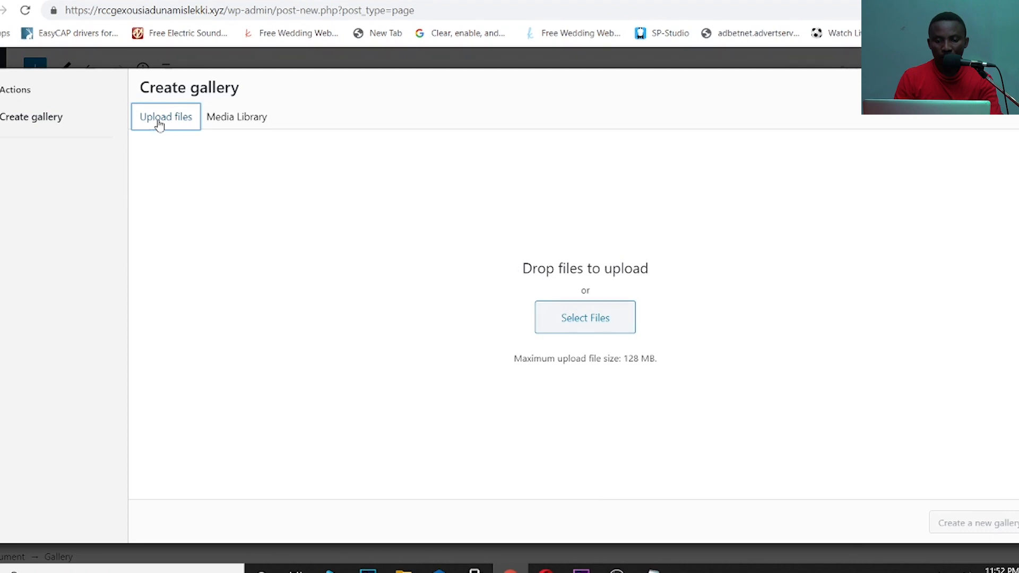
key(Escape)
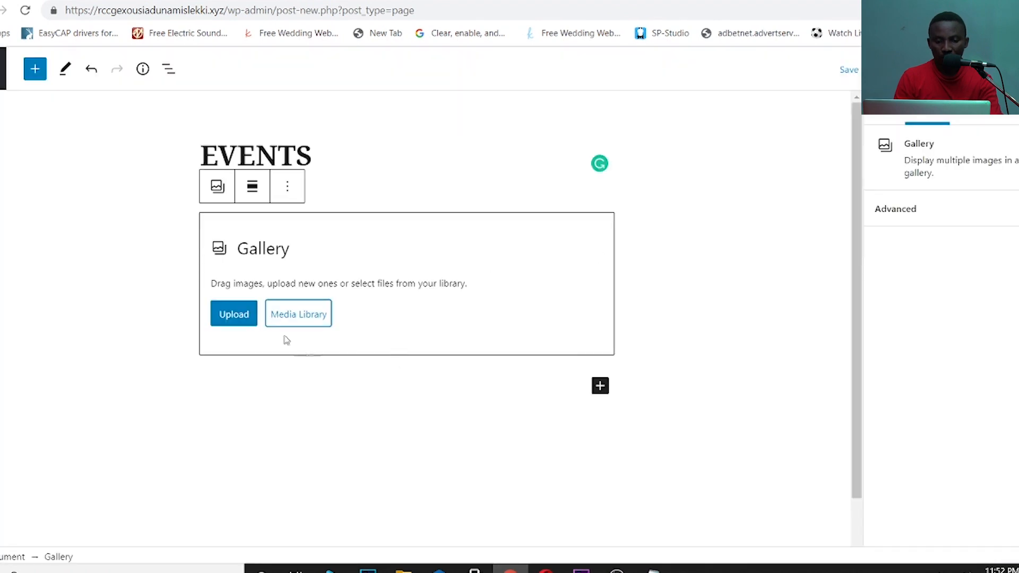
- Upload five church flyers, including three WhatsApp images and welcome_to_our_church3, into the gallery
click(239, 313)
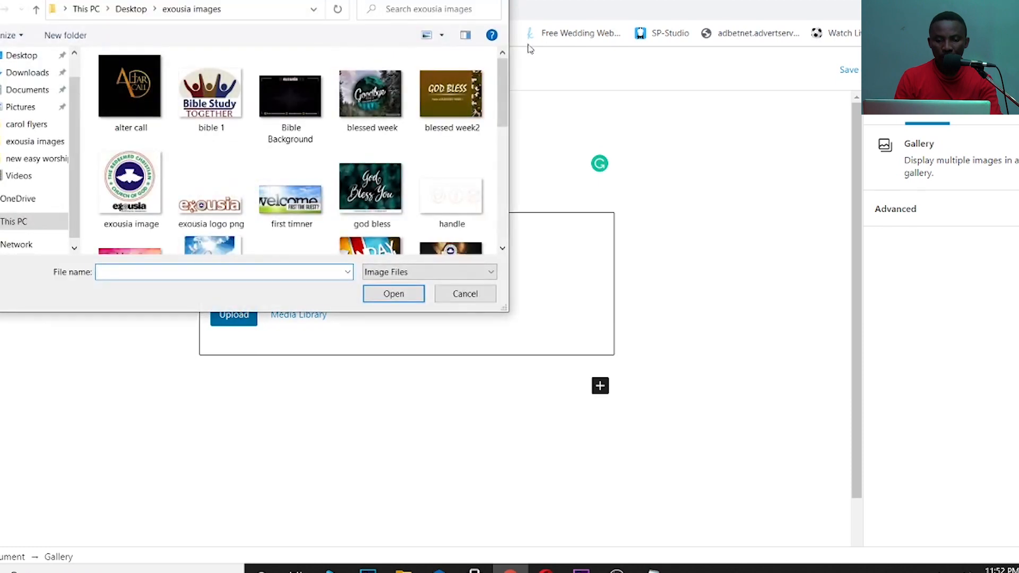
drag(500, 66, 501, 207)
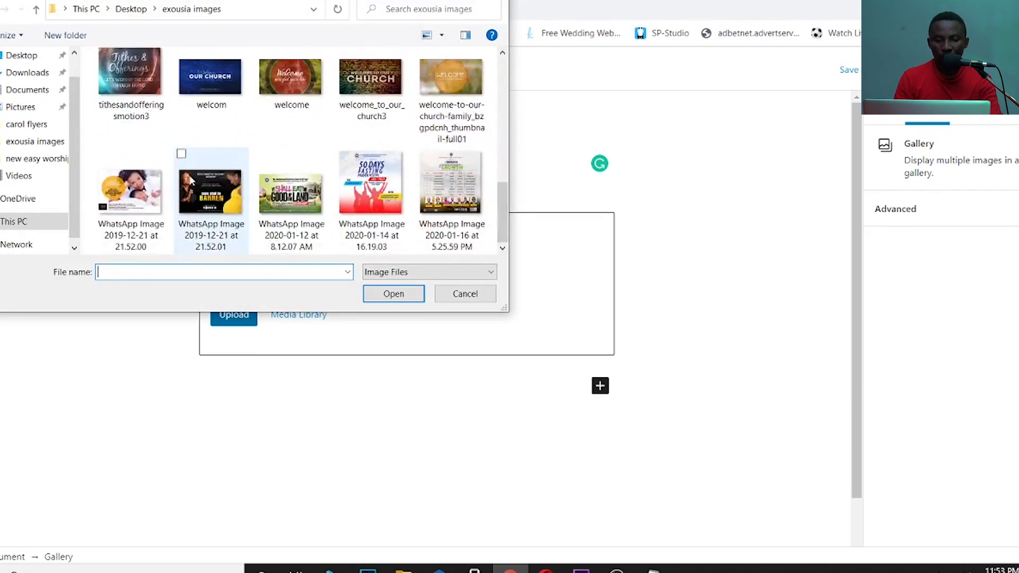
click(191, 180)
ctrl+click(317, 194)
ctrl+click(393, 193)
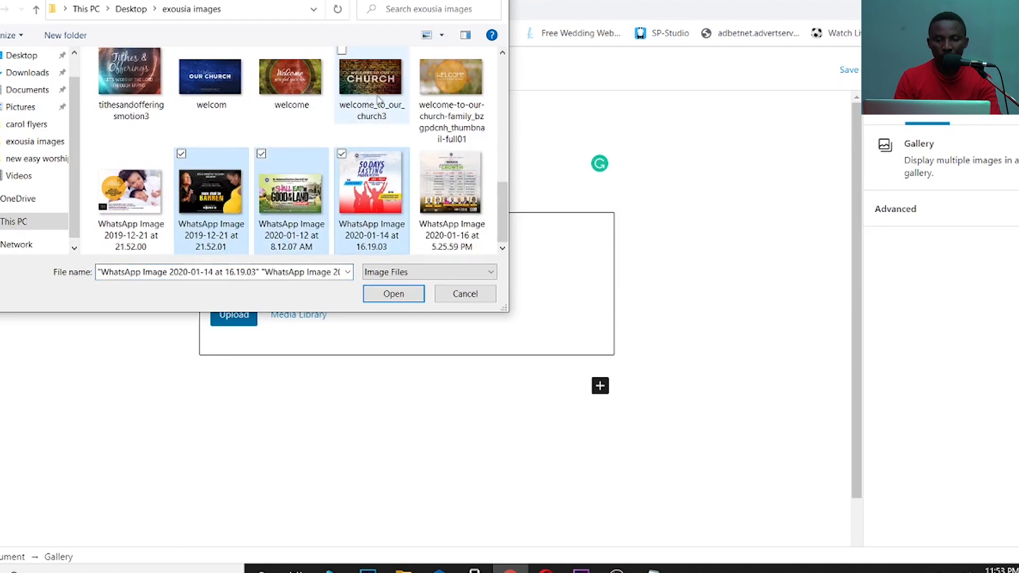
ctrl+click(378, 100)
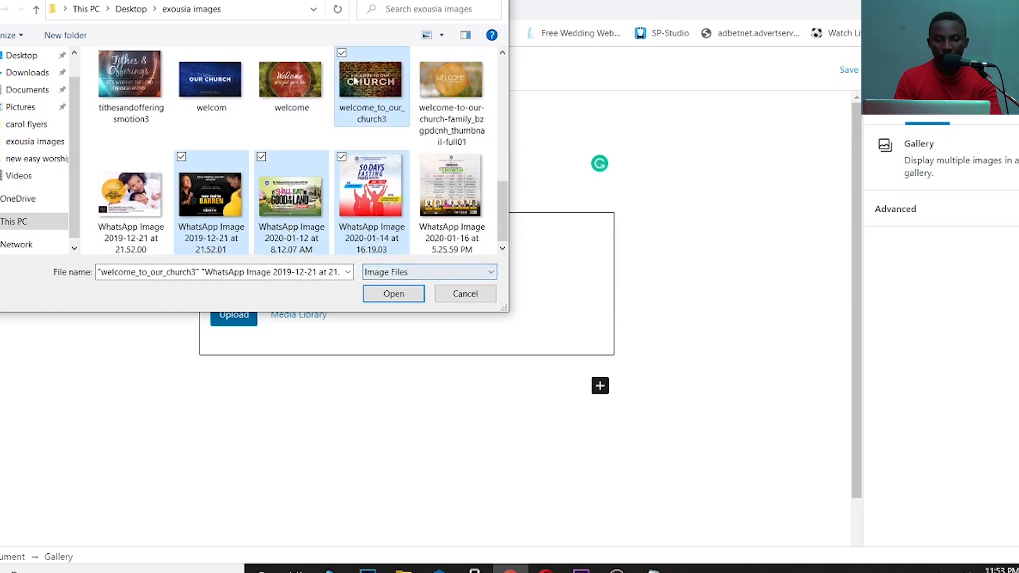
ctrl+click(292, 79)
click(394, 294)
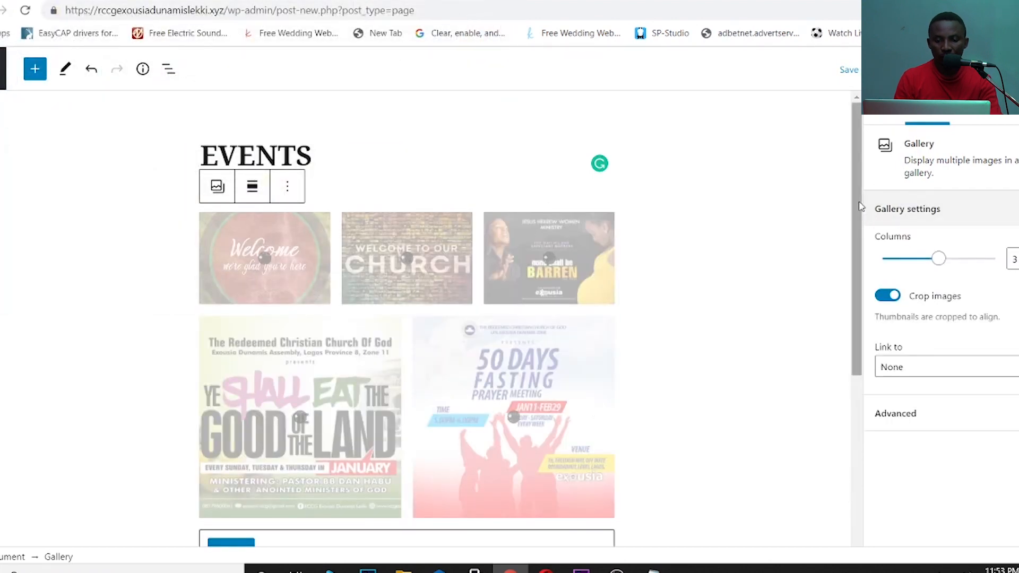
drag(858, 202, 869, 329)
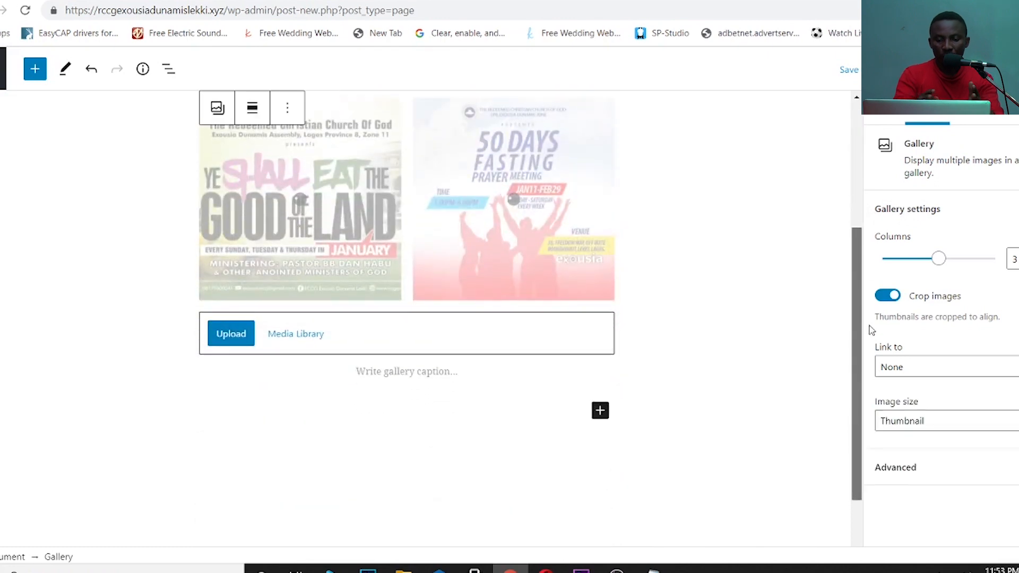
- Copy the Notepad passage ending 'RELIGION AND THE OLD TESTAMENT' into the gallery caption
click(374, 374)
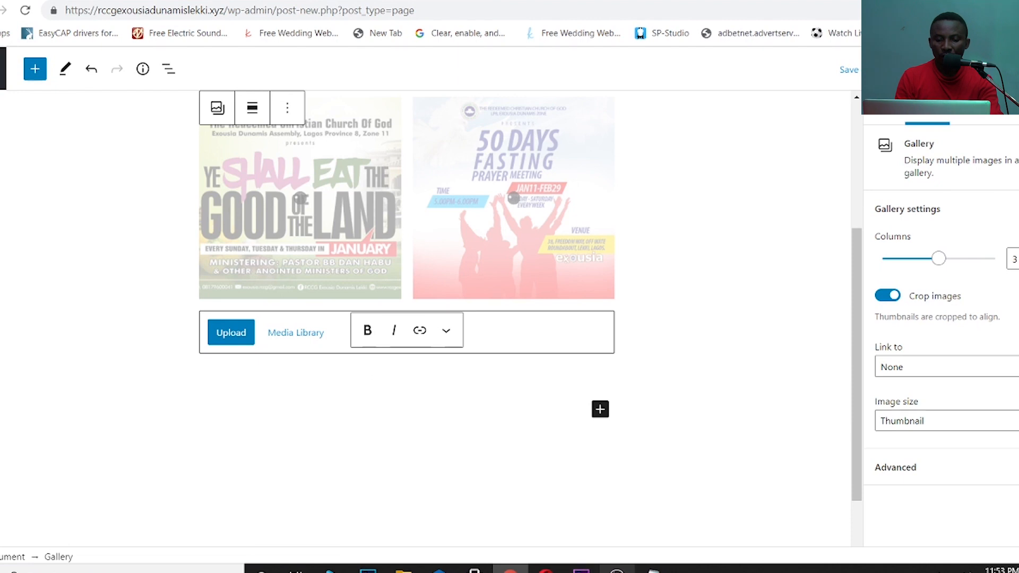
key(alt+Tab)
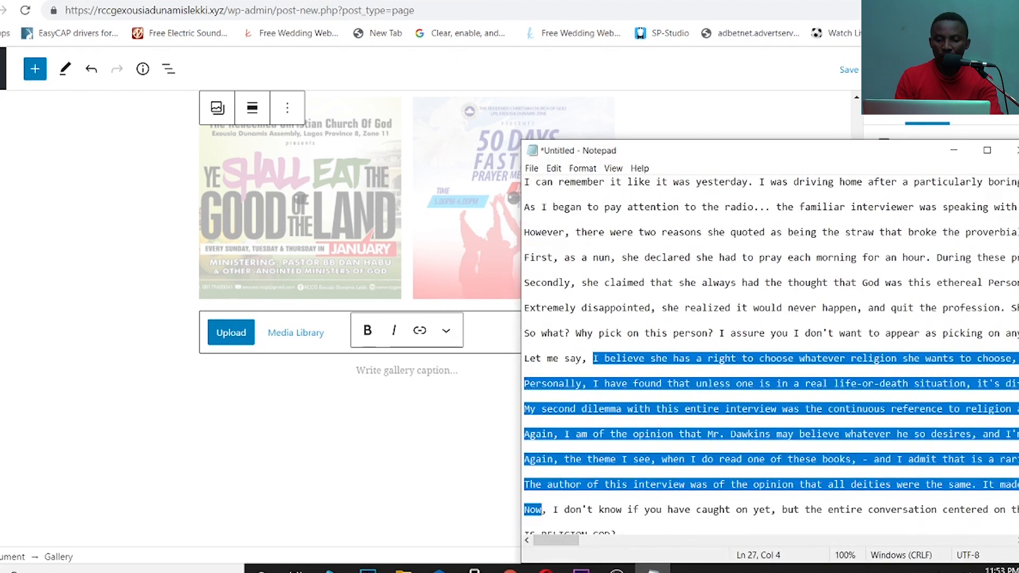
scroll(770, 356, down, 4)
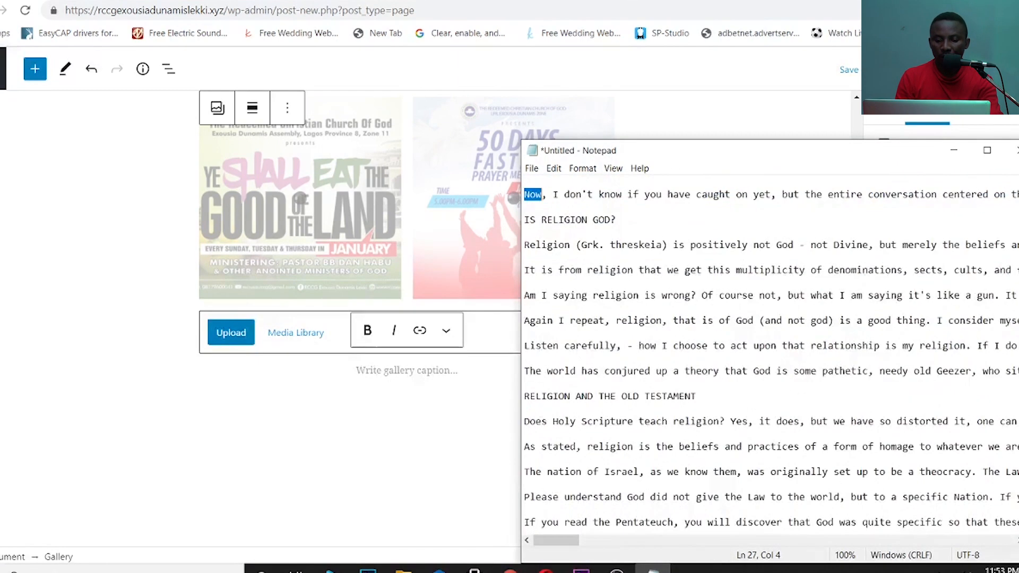
drag(553, 195, 695, 395)
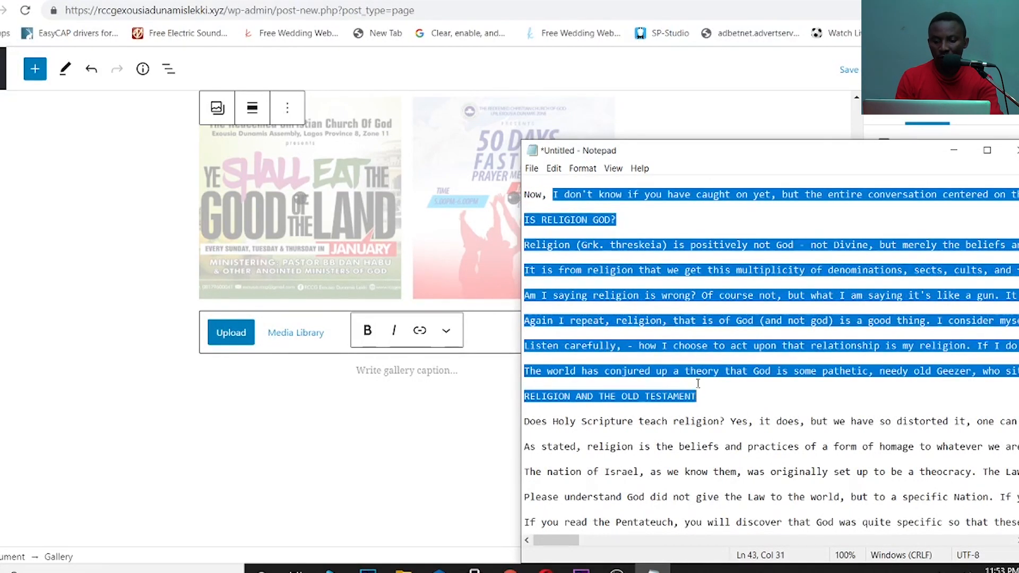
right_click(680, 295)
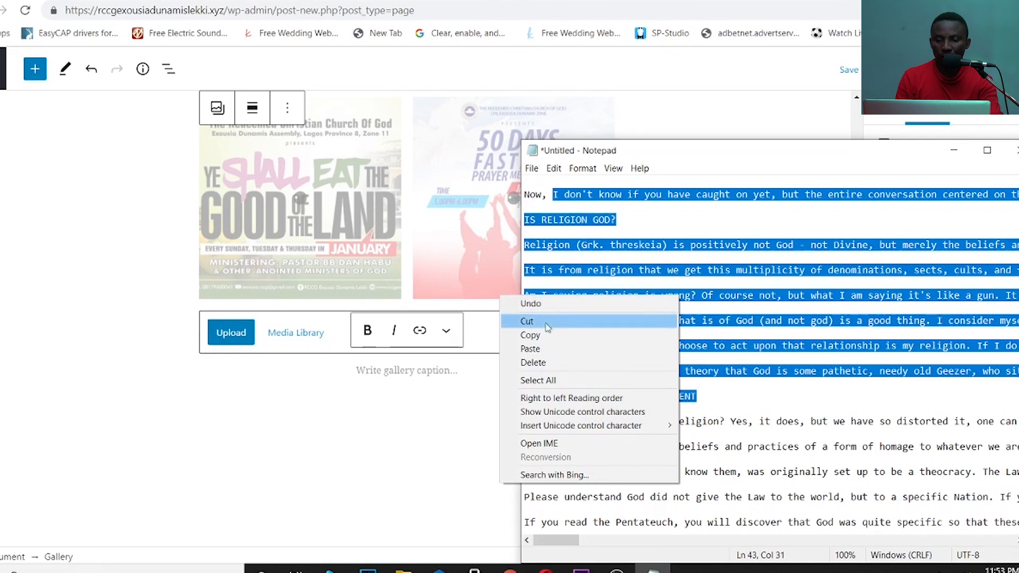
click(531, 336)
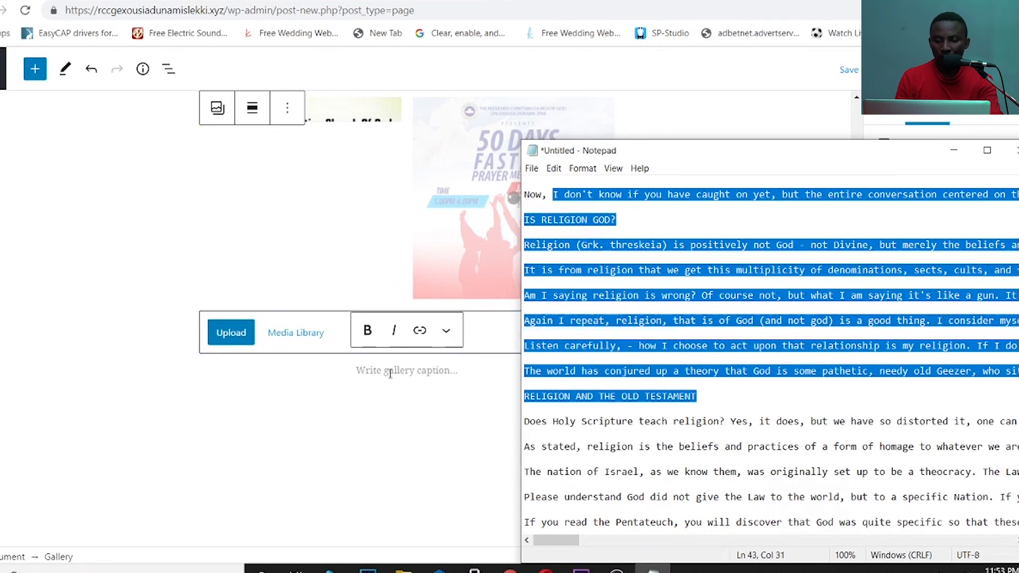
click(391, 373)
key(ctrl+v)
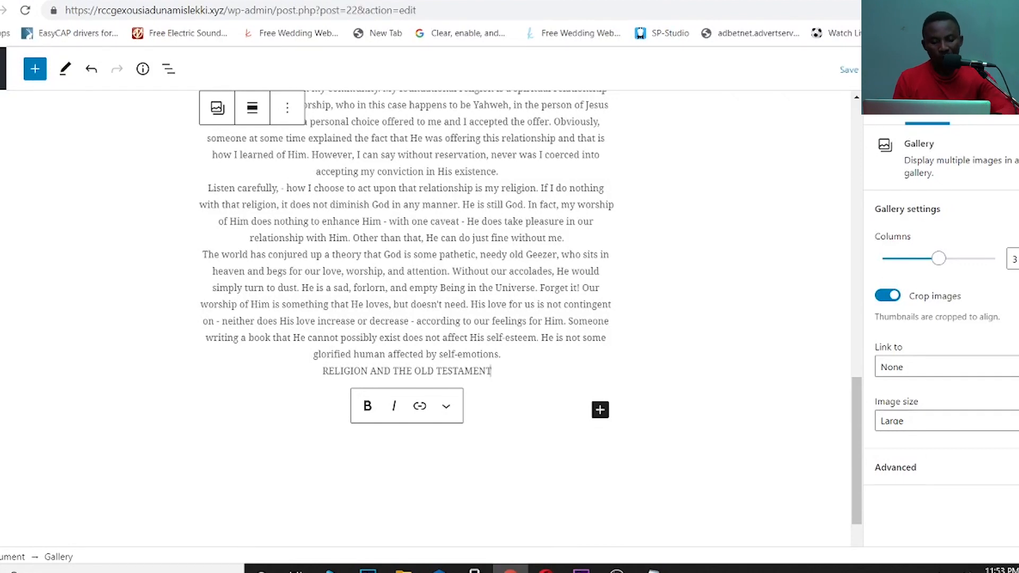
- Publish the EVENTS page, add an empty paragraph below the gallery, and update it
click(987, 69)
click(987, 69)
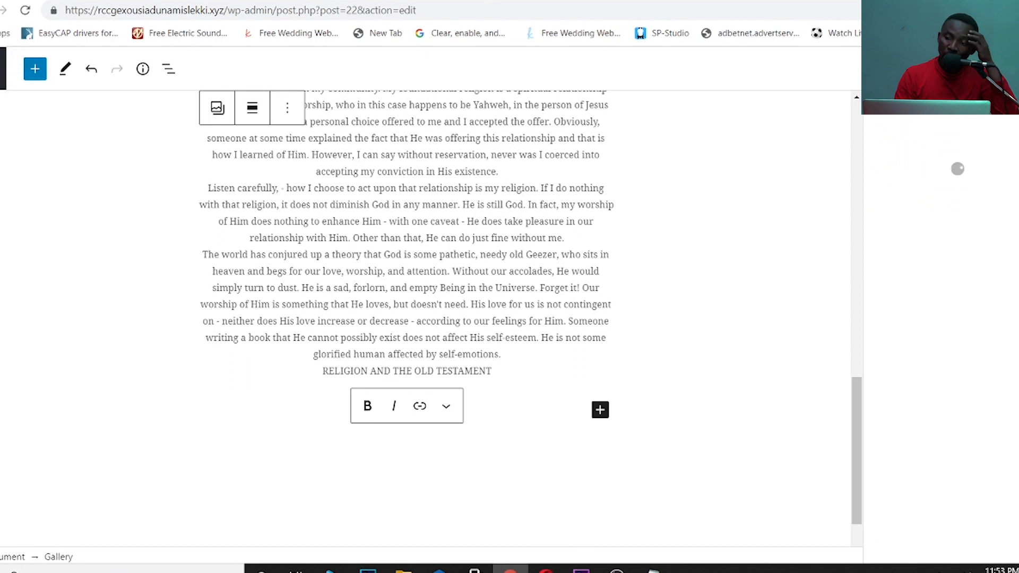
right_click(860, 407)
drag(857, 394, 880, 451)
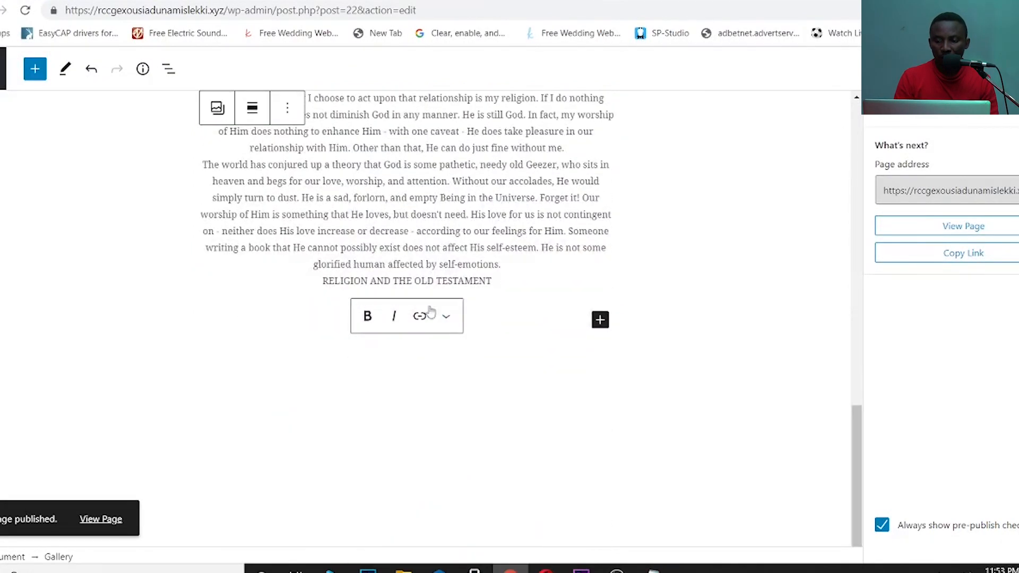
click(600, 320)
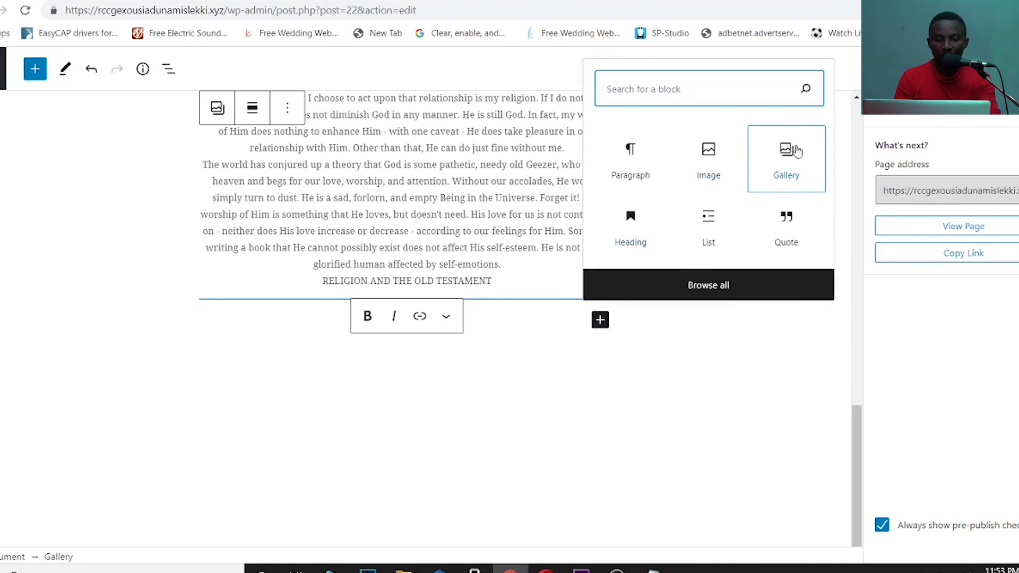
click(778, 495)
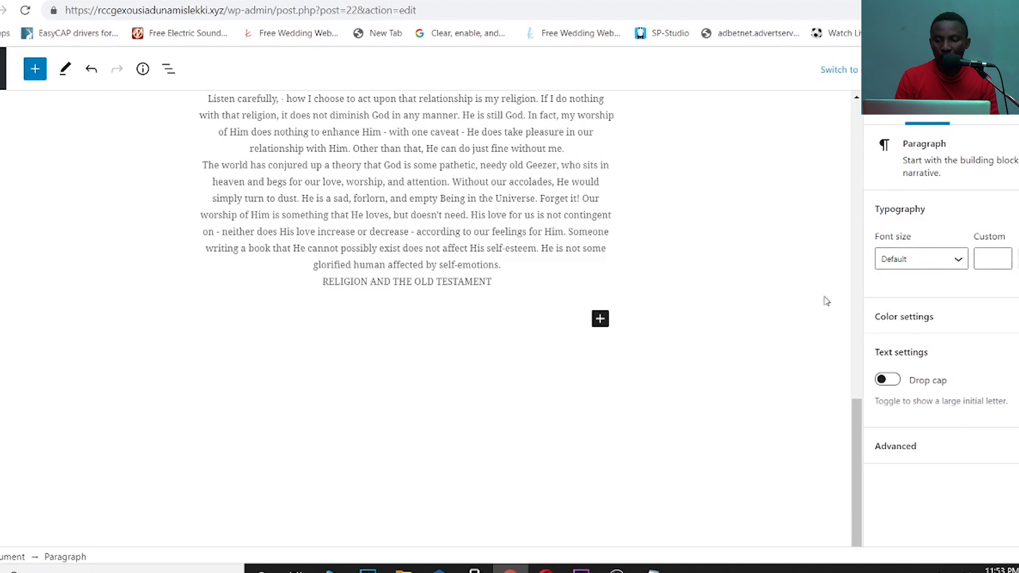
click(979, 69)
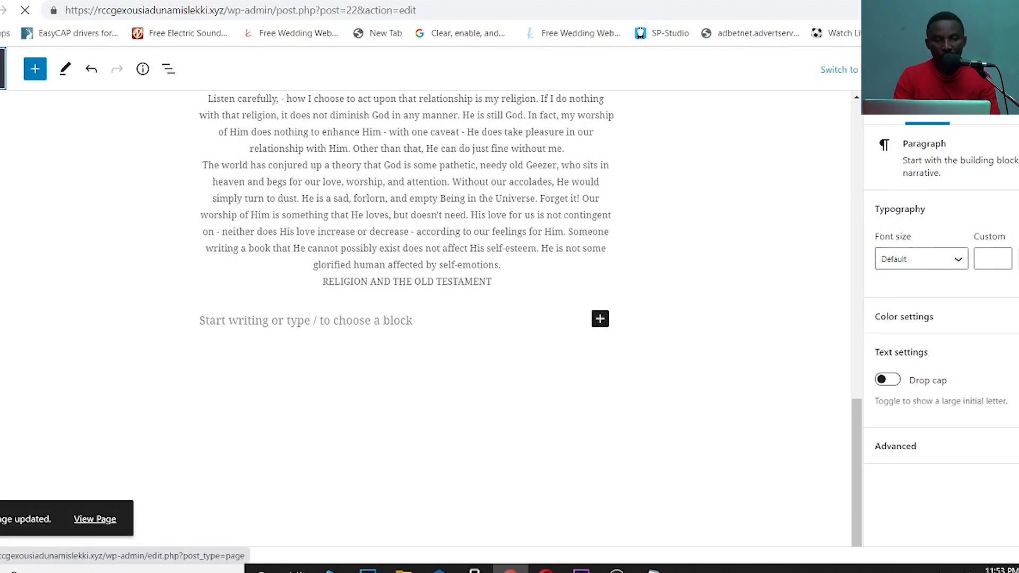
click(3, 68)
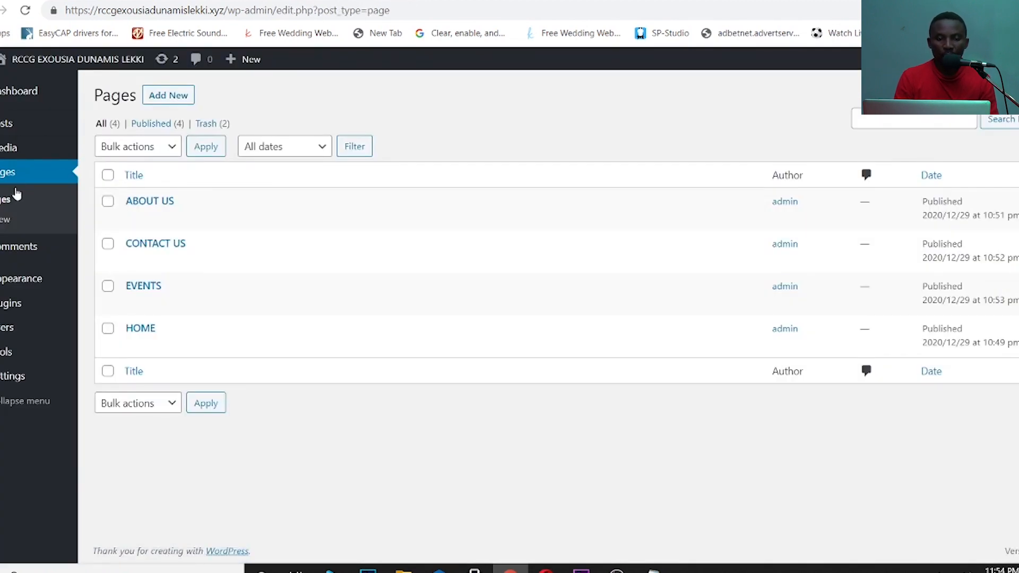
- Create a new page, trimming its title from 'DONATIONS OR ONLINE GIVING' to 'ONLINE GIVING'
click(2, 219)
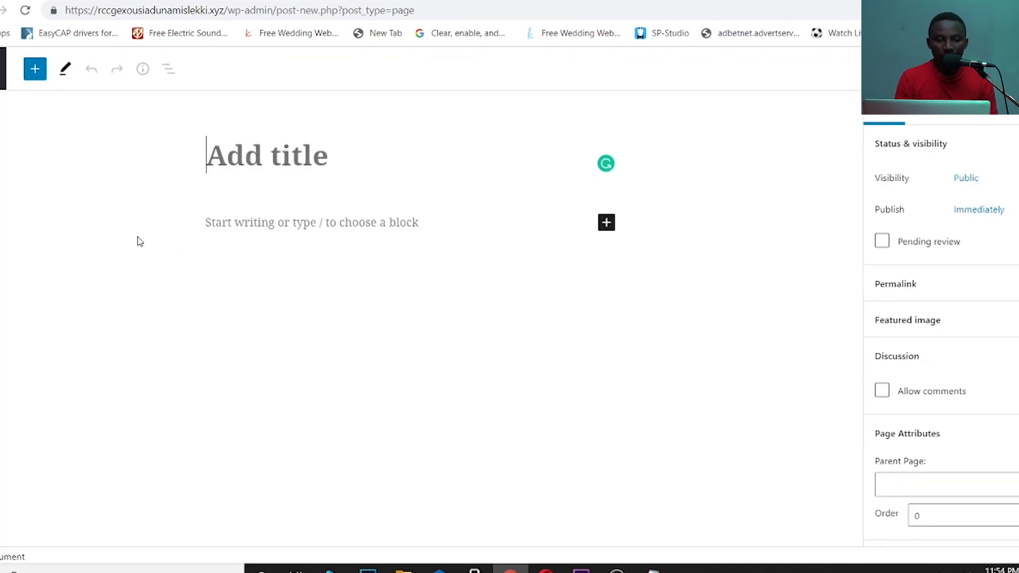
text(DONATIONS)
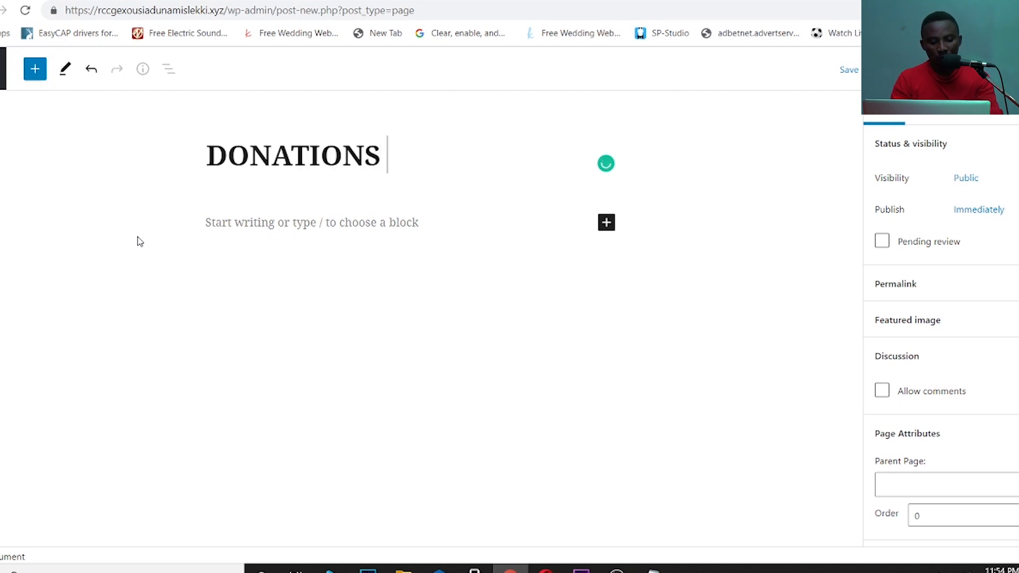
text( O)
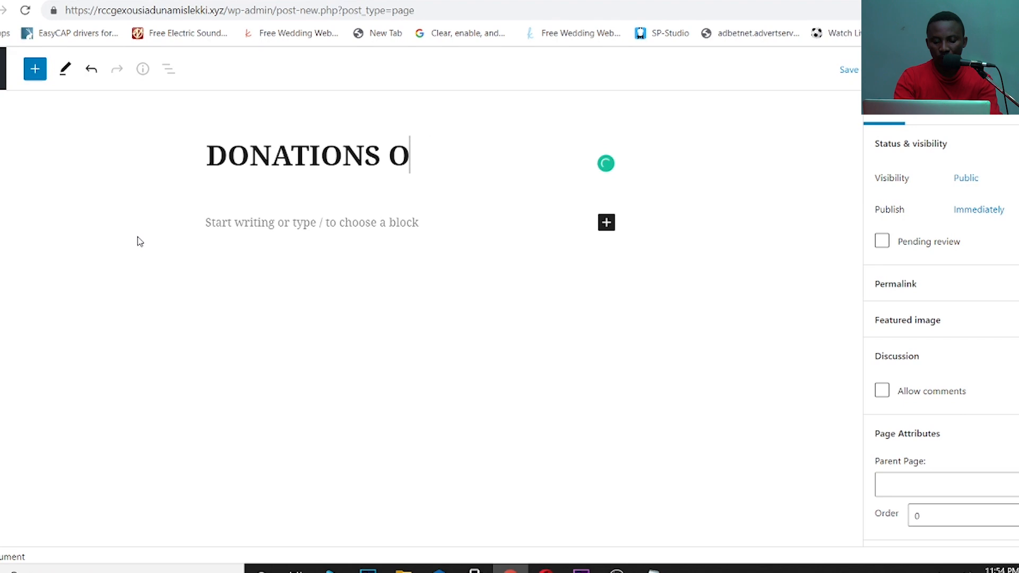
text(R ONLI)
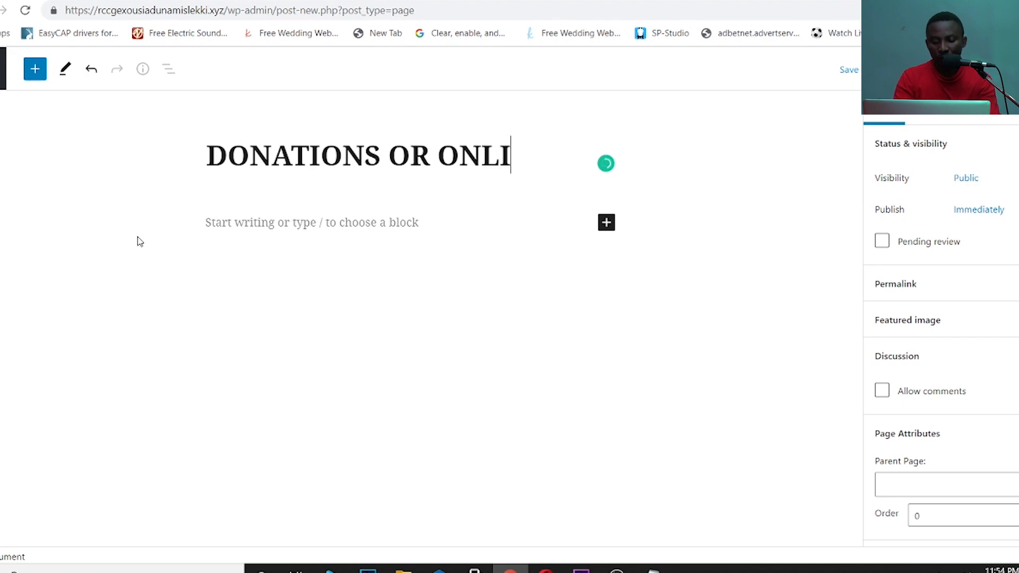
text(NE GIVING)
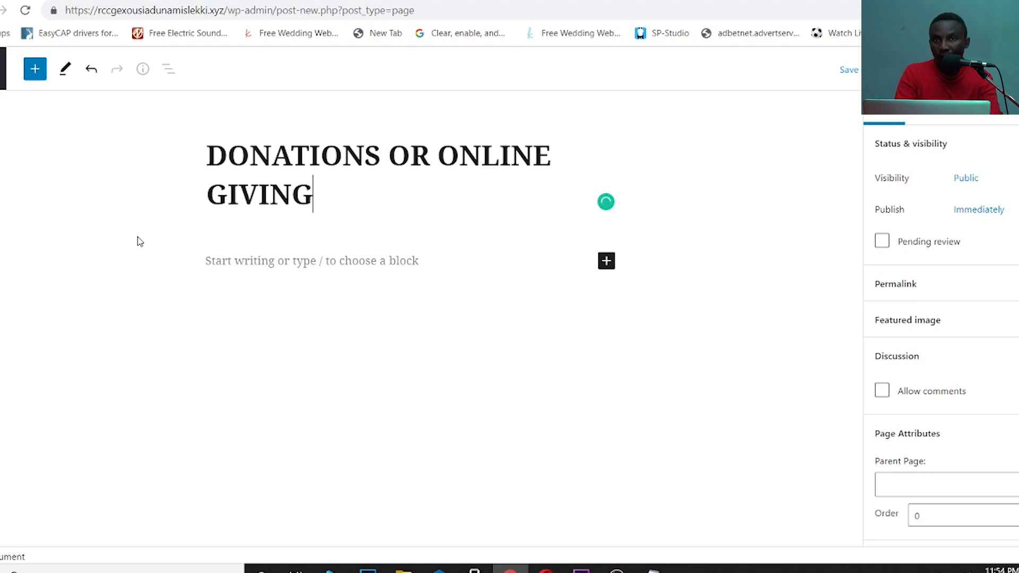
drag(437, 155, 192, 150)
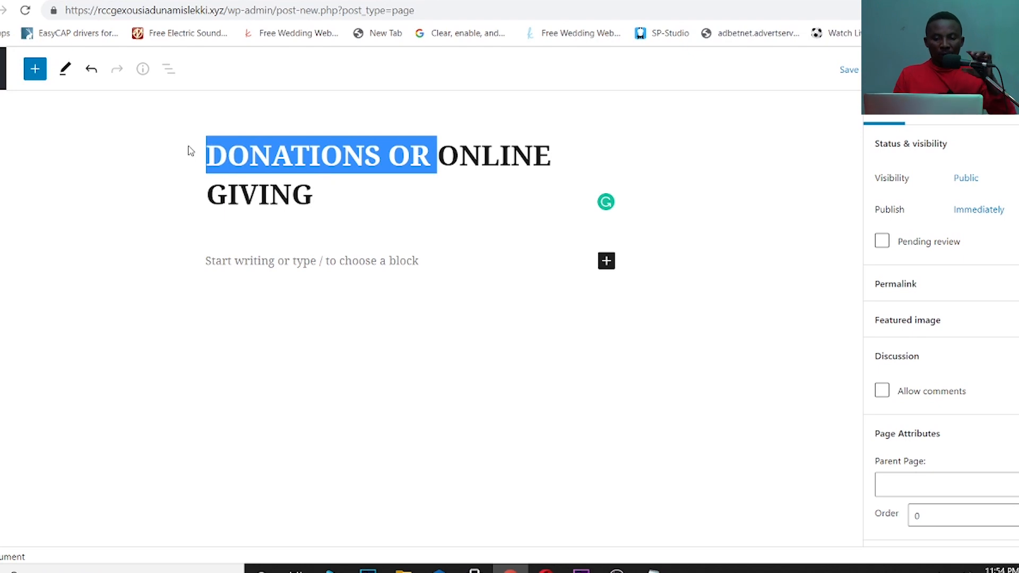
key(BackSpace)
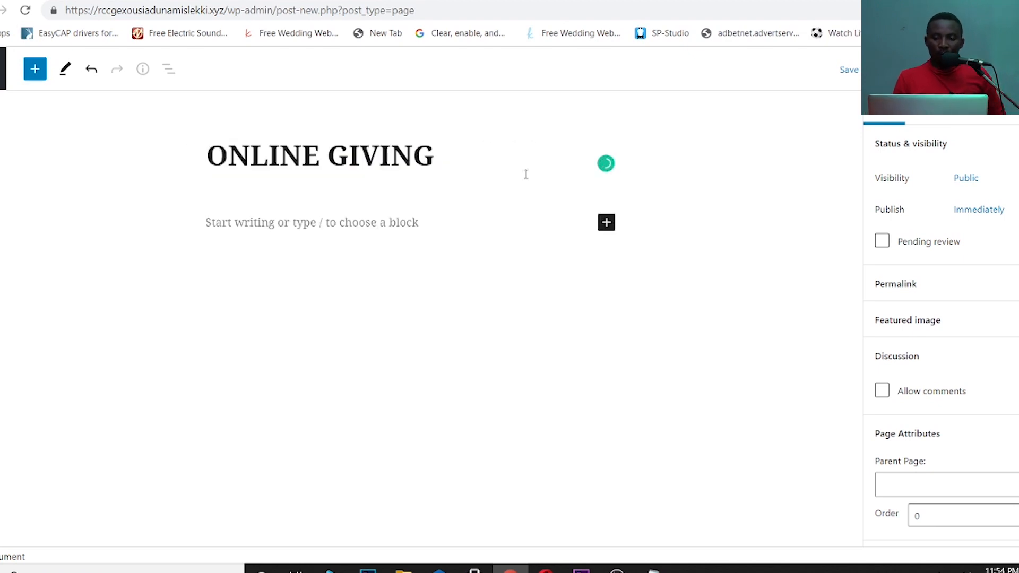
click(362, 222)
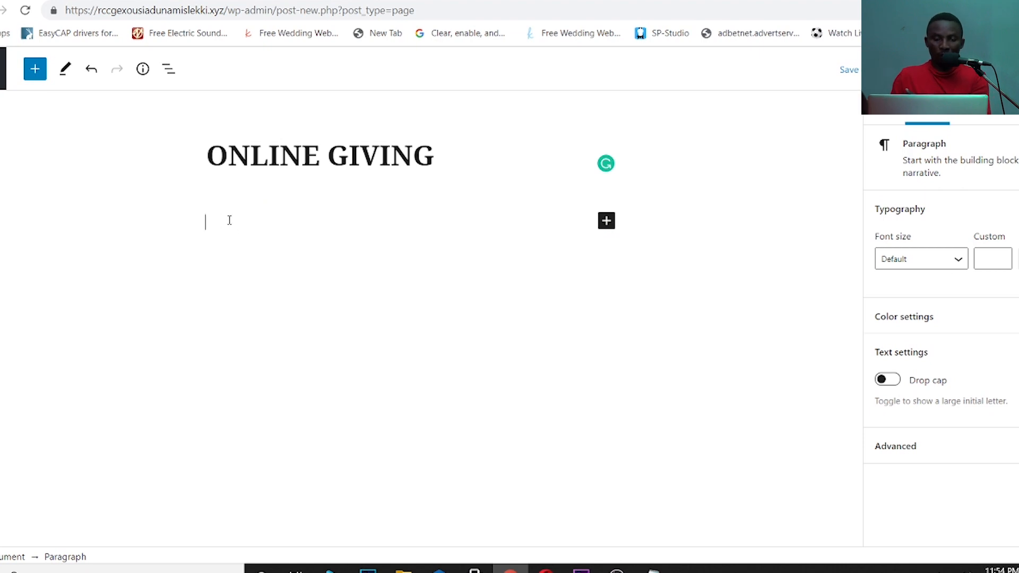
- Write PAYSTACK in the ONLINE GIVING body and save the page as a draft
text(PAY)
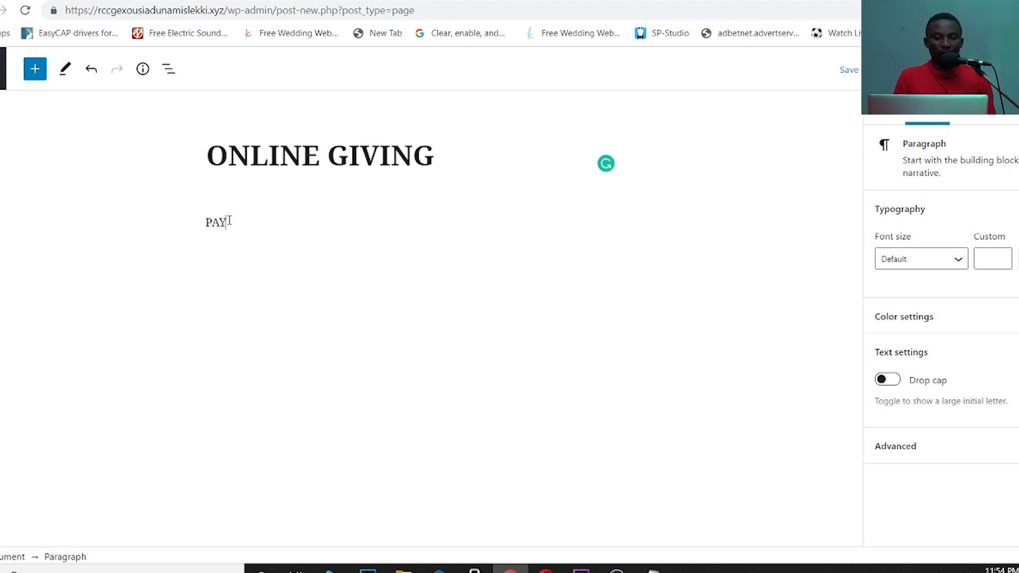
text(STACK)
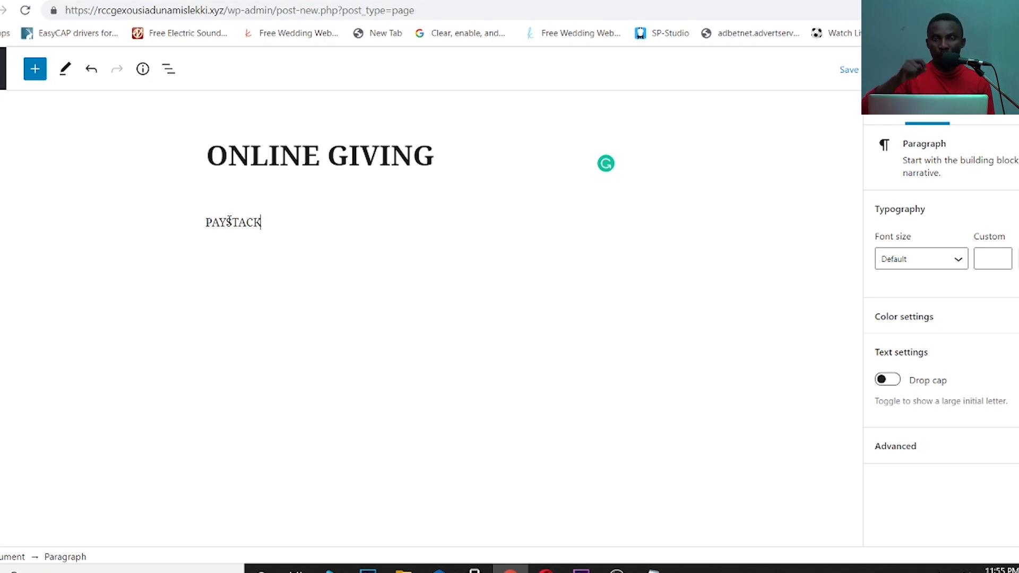
key(ctrl+s)
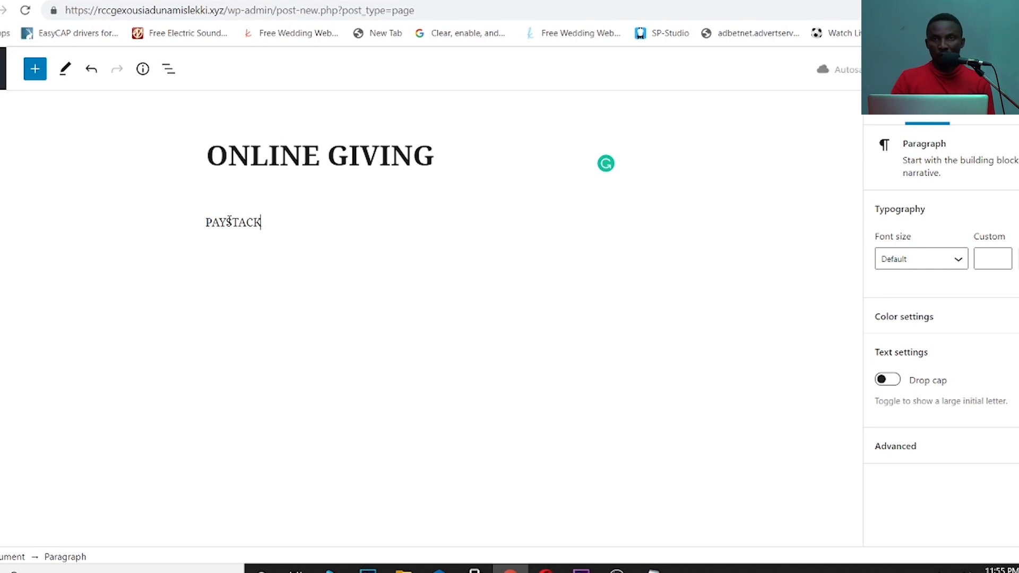
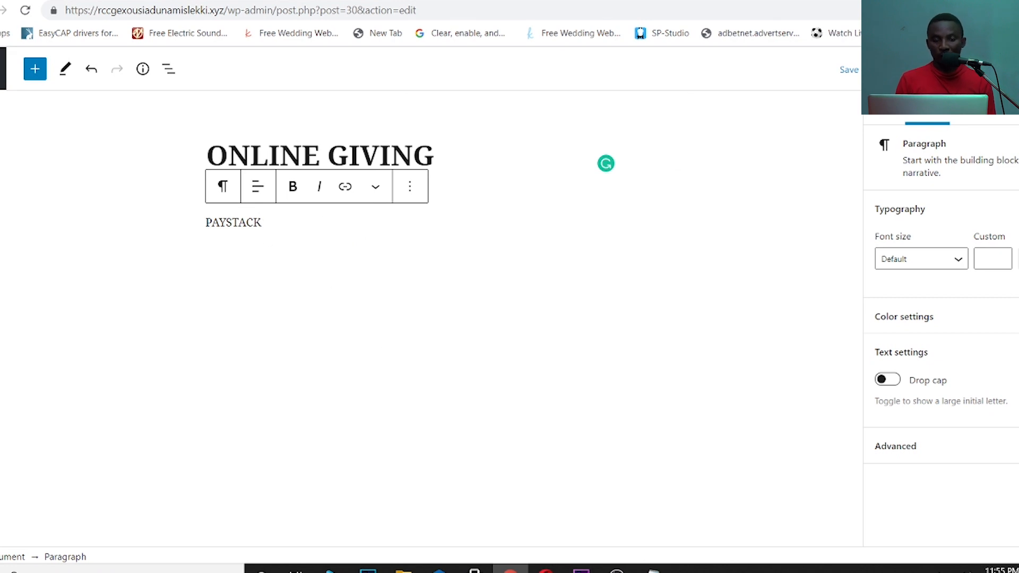
- Publish the ONLINE GIVING page containing the PAYSTACK text
click(902, 70)
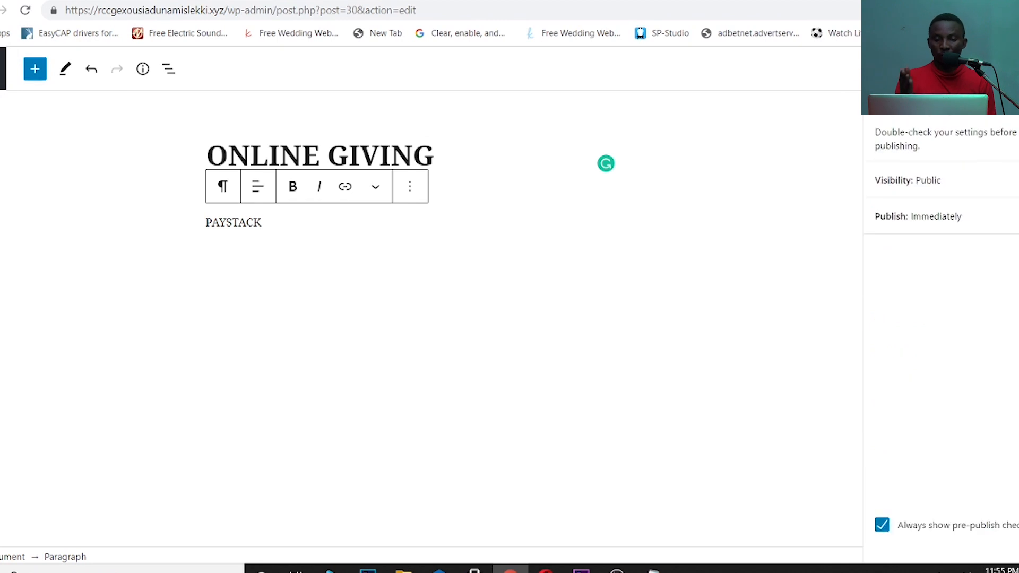
click(901, 69)
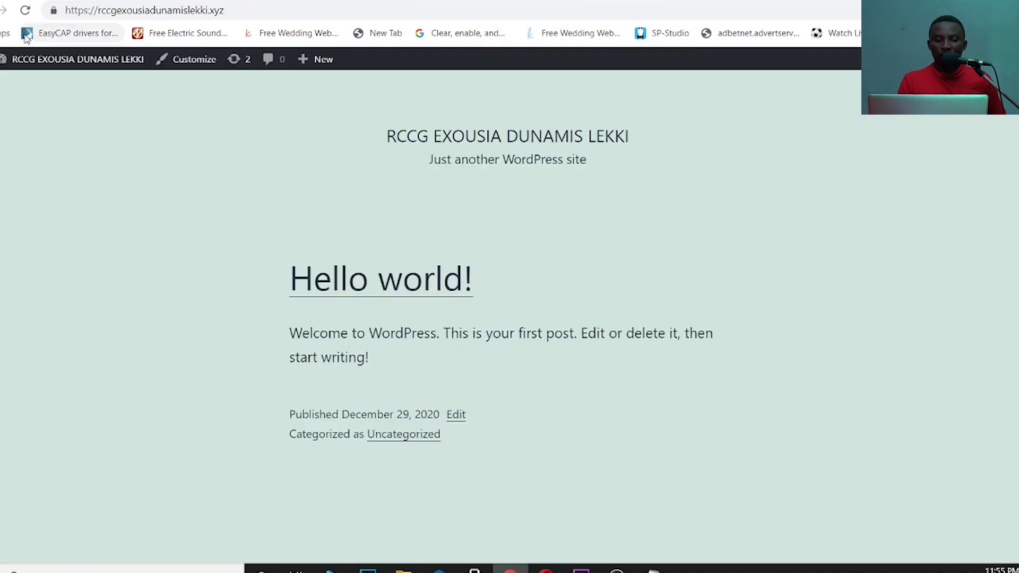
- Reload the live church site's front page and launch the Customizer from the admin bar
click(32, 11)
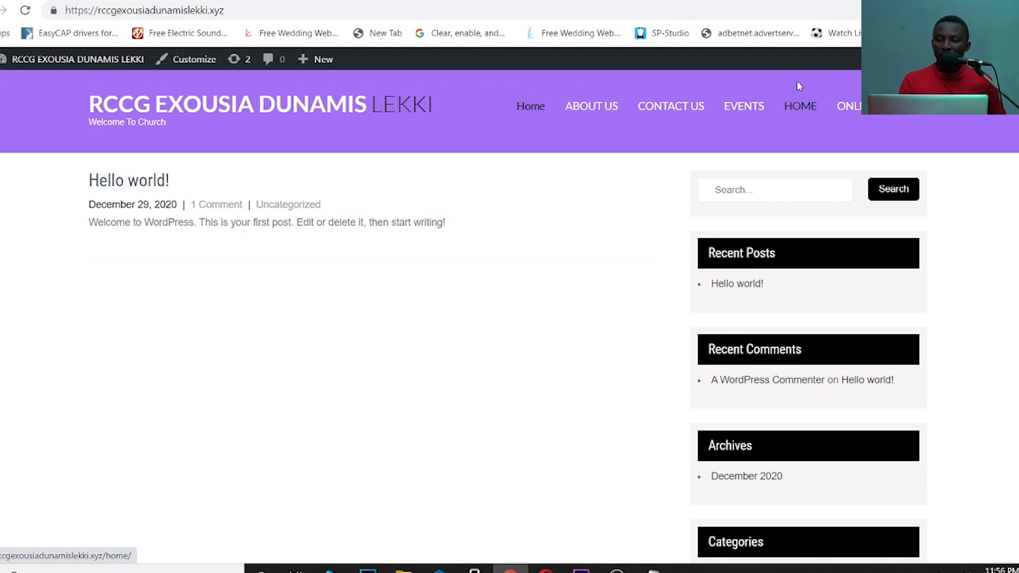
click(199, 61)
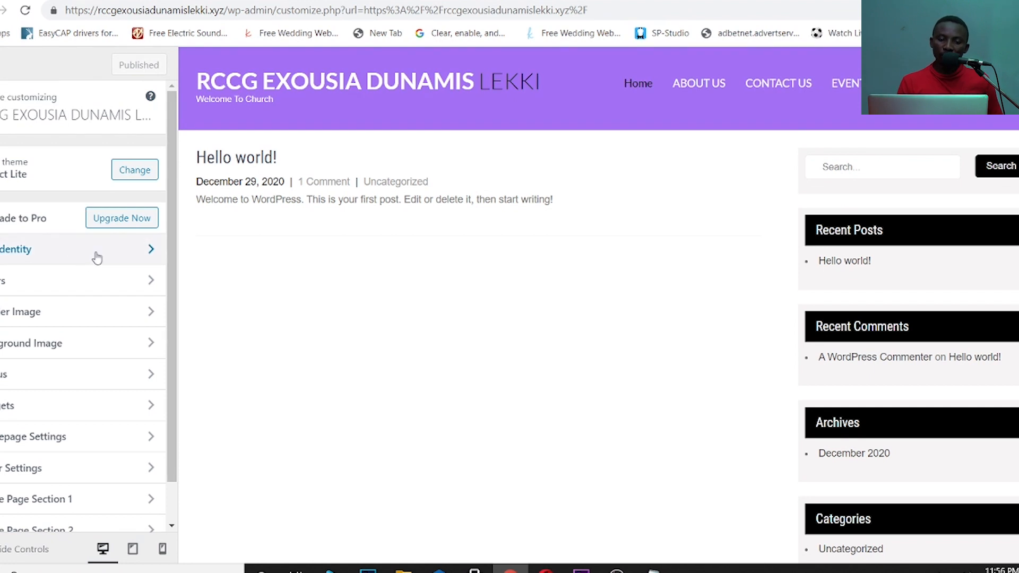
- Add the exousia logo from the media library as an uploaded header image
click(88, 316)
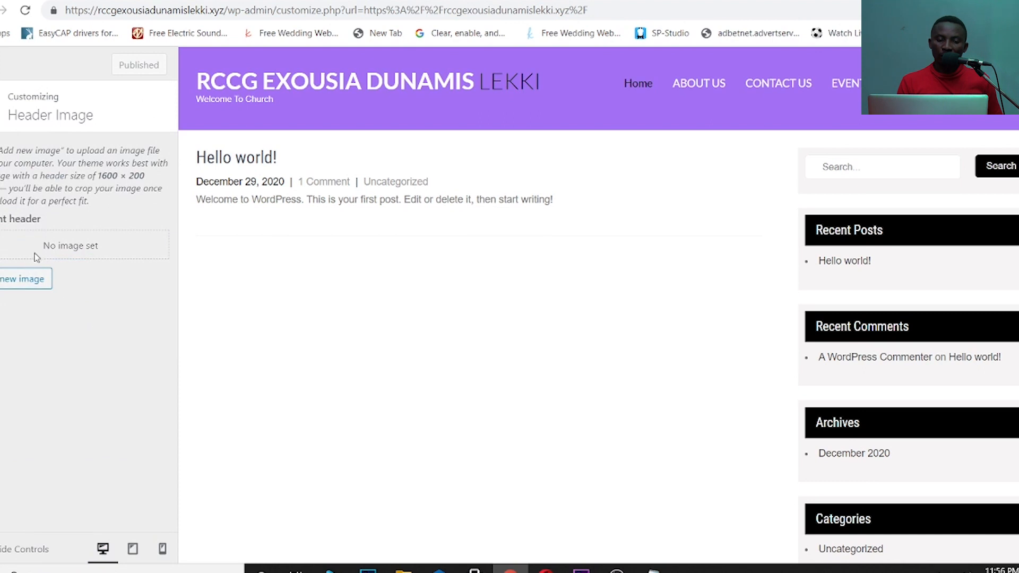
click(20, 284)
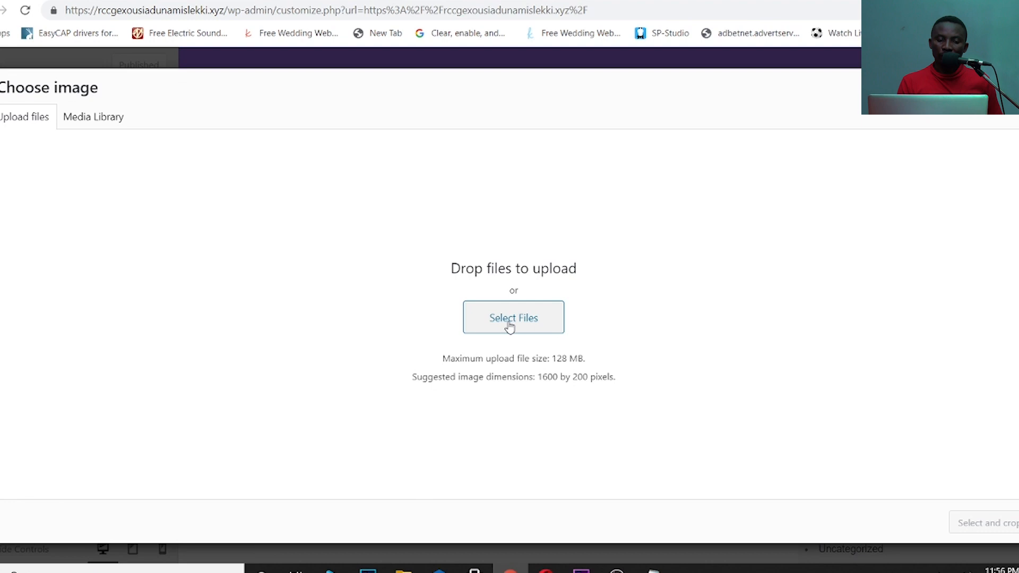
click(78, 118)
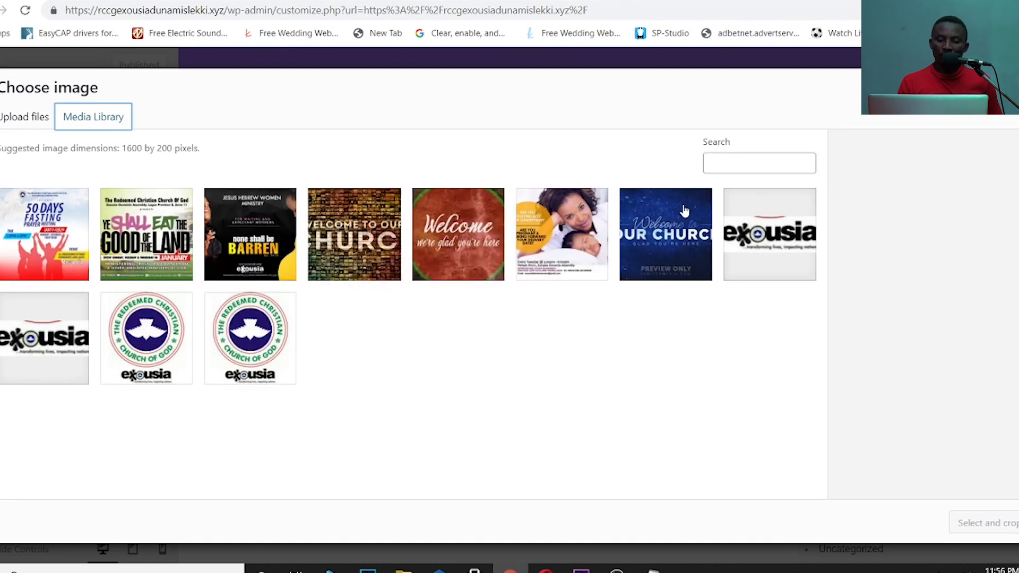
click(759, 243)
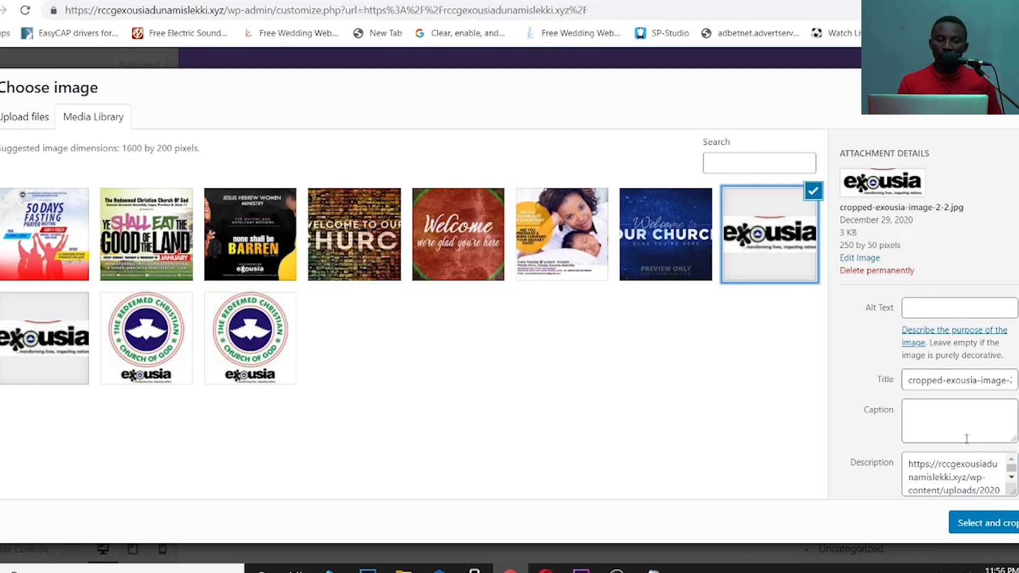
click(990, 523)
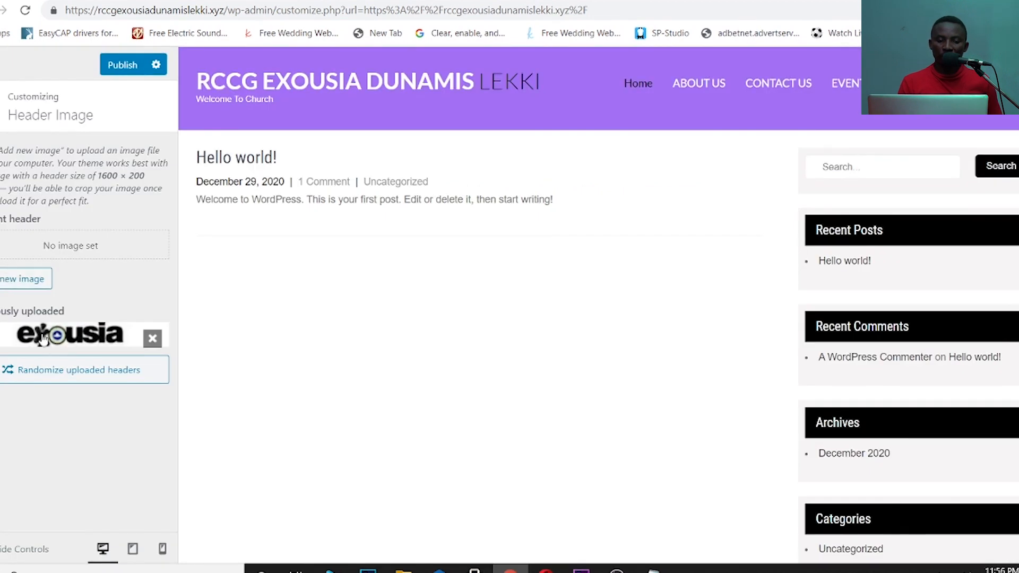
click(2, 124)
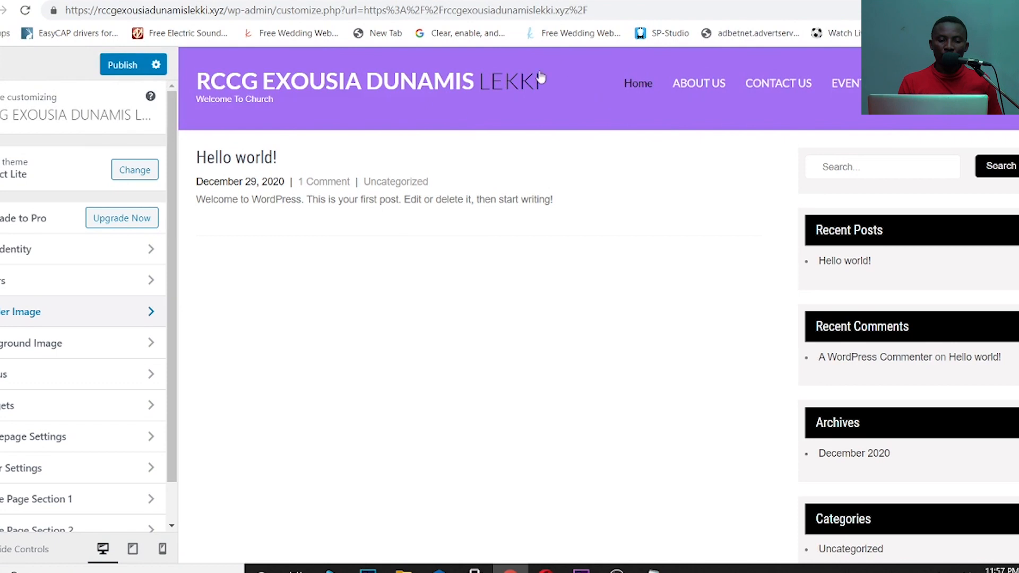
- Preview the site at tablet and phone widths, return to desktop, and publish the Customizer changes
click(132, 548)
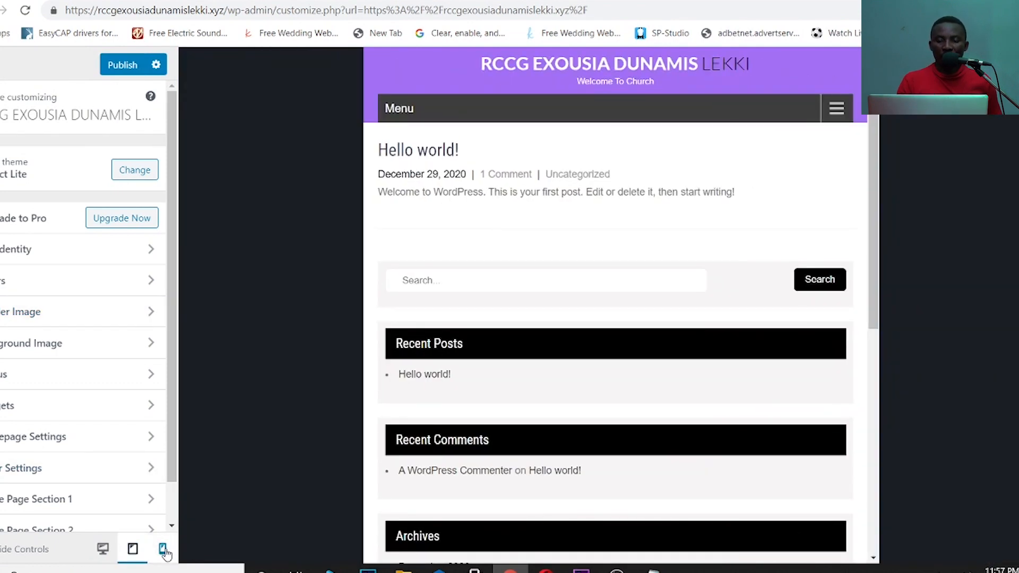
click(163, 550)
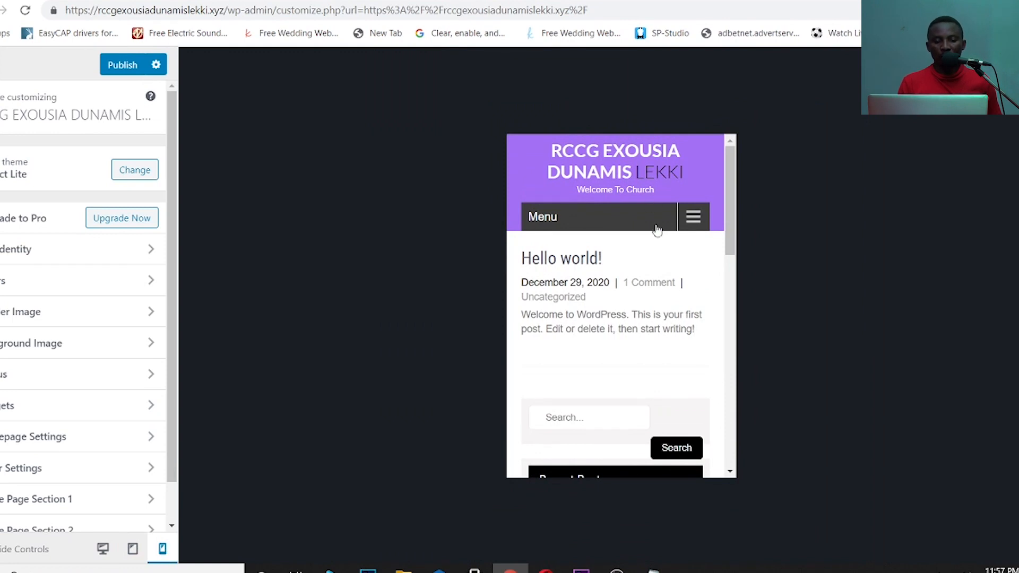
click(131, 551)
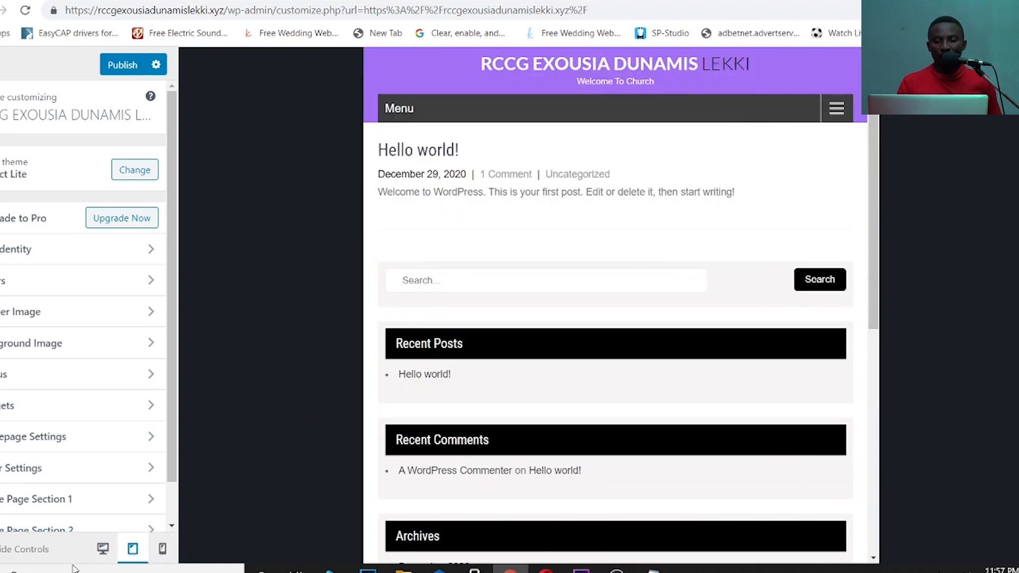
click(103, 549)
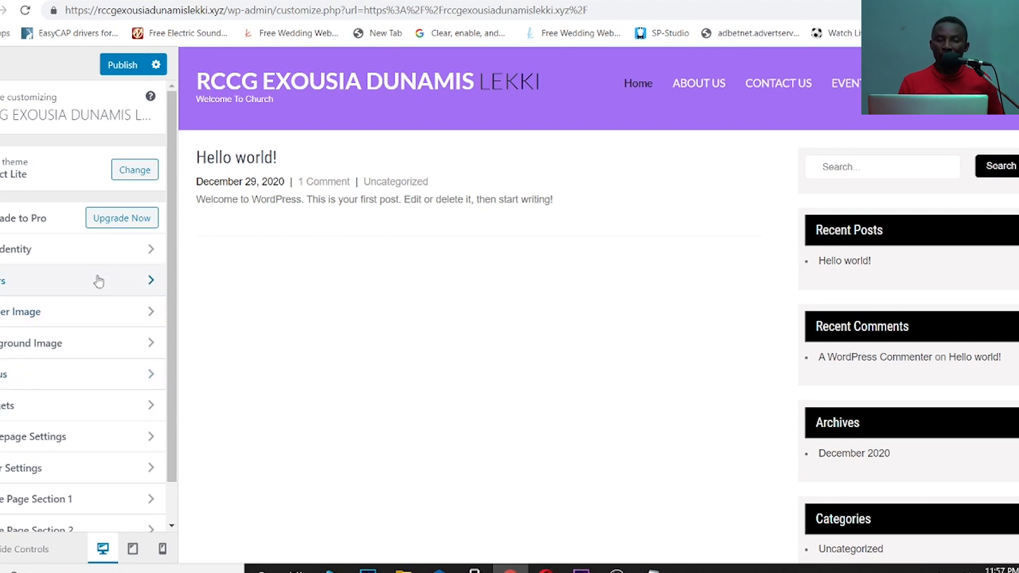
click(123, 65)
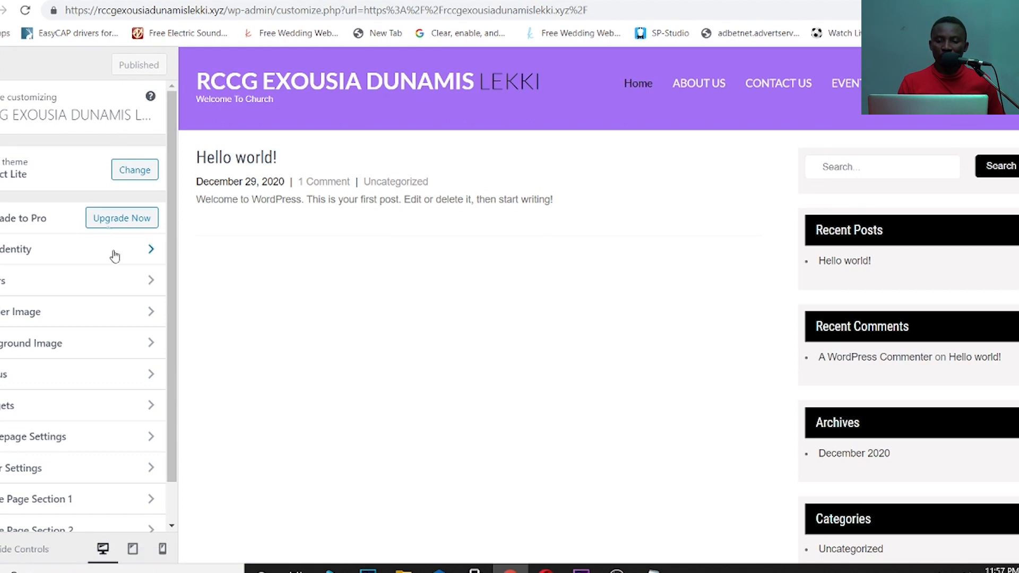
- Create a menu named HEADERS in the Primary Menu location and list the pages available to add
click(91, 378)
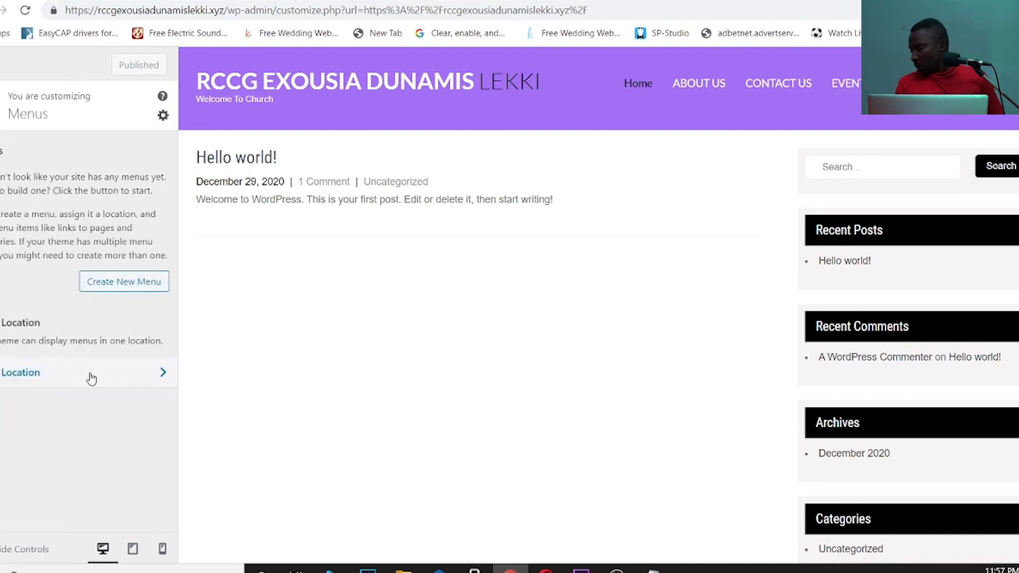
click(122, 281)
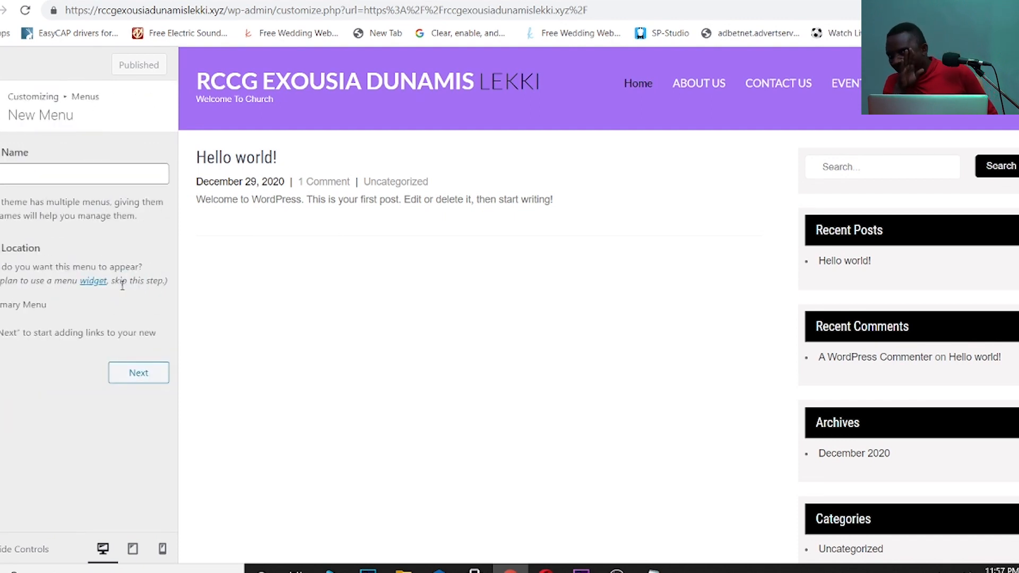
click(91, 174)
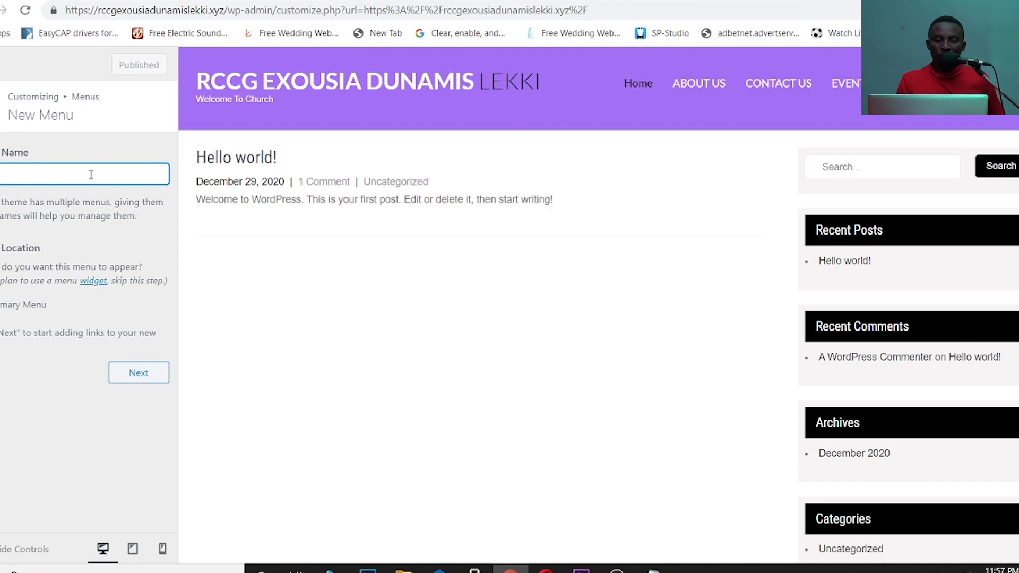
text(SW)
click(1, 304)
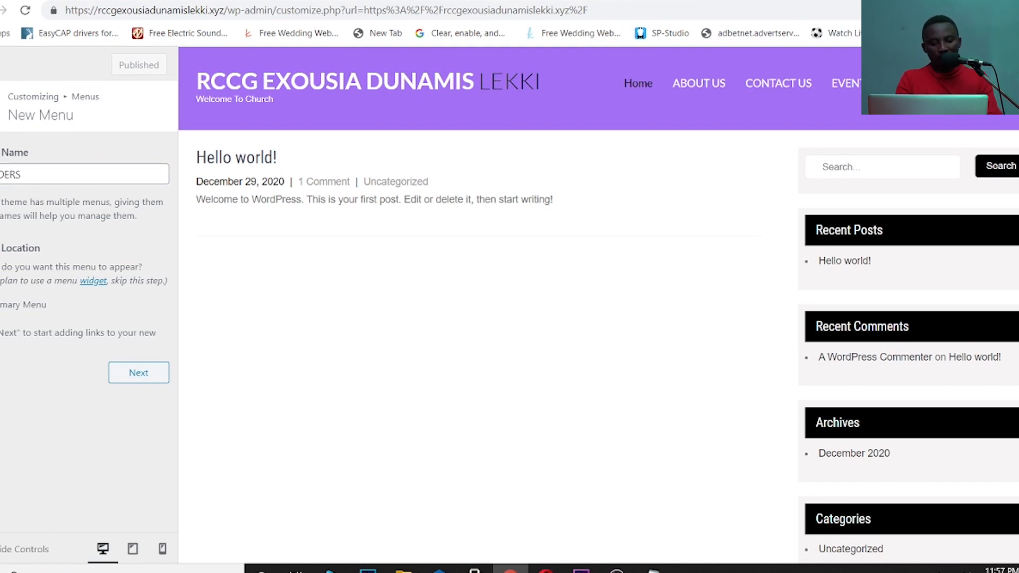
click(138, 373)
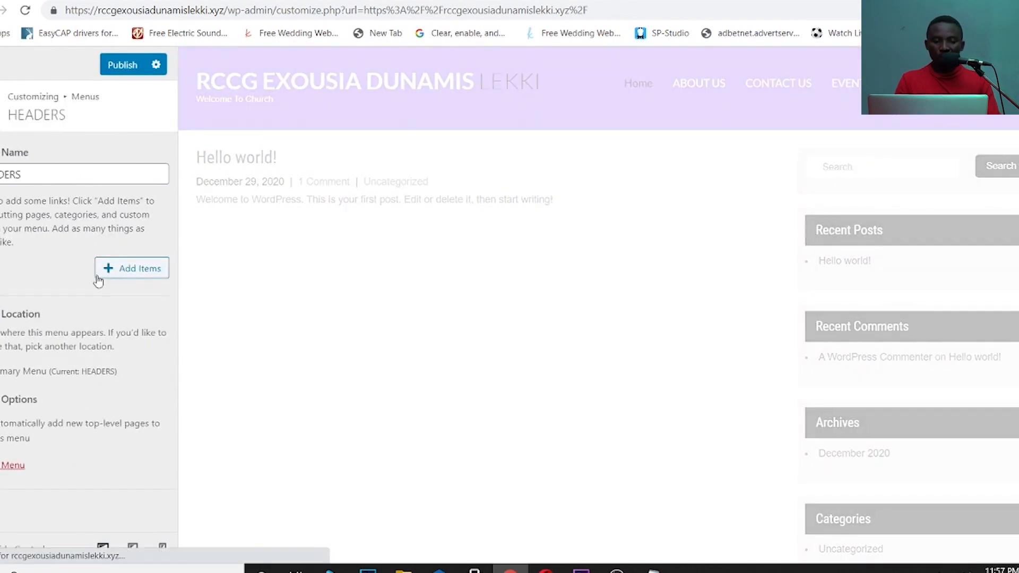
click(118, 269)
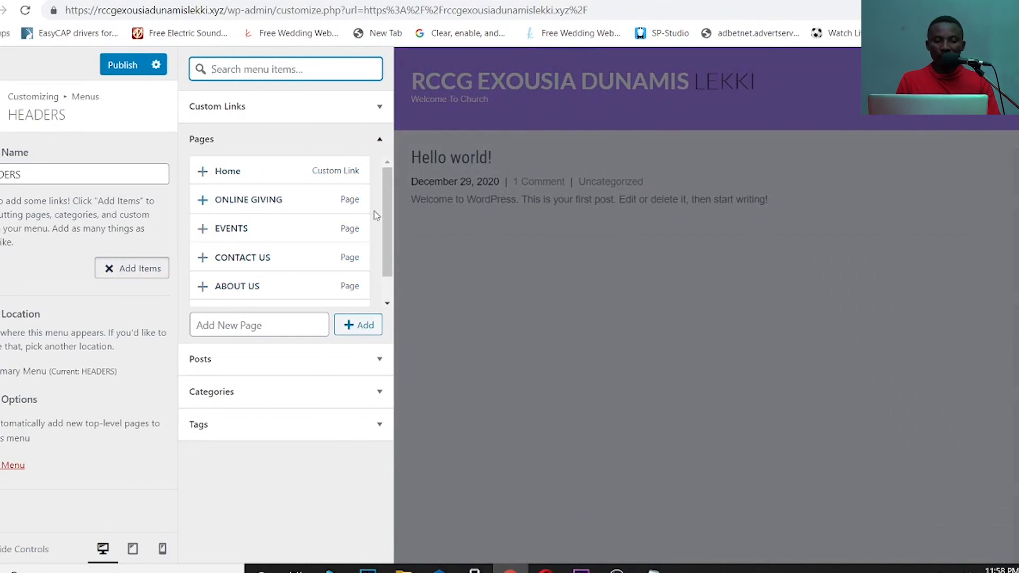
- Add the HOME, EVENTS, ONLINE GIVING and CONTACT US pages to the HEADERS menu
scroll(384, 202, down, 1)
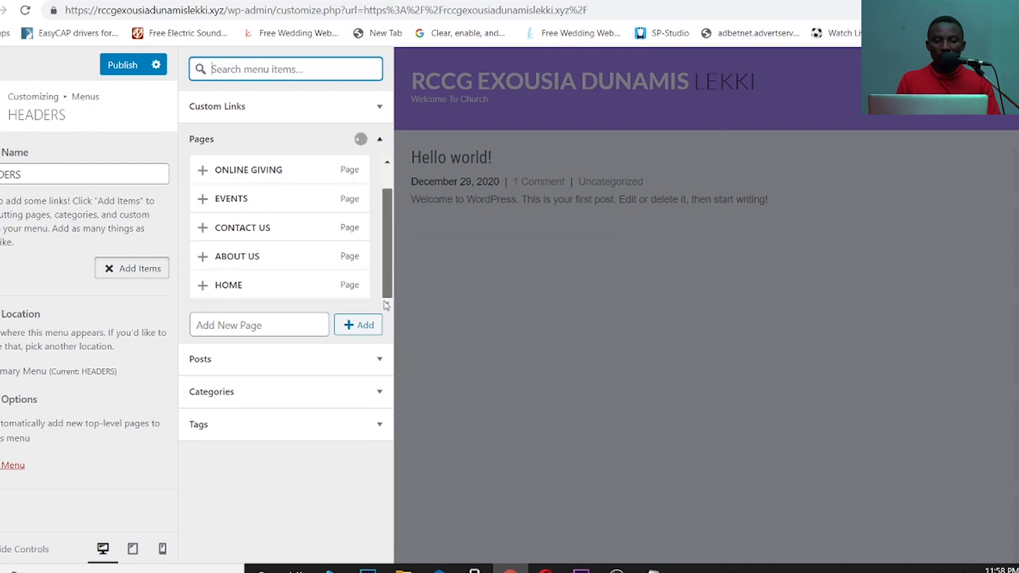
click(296, 288)
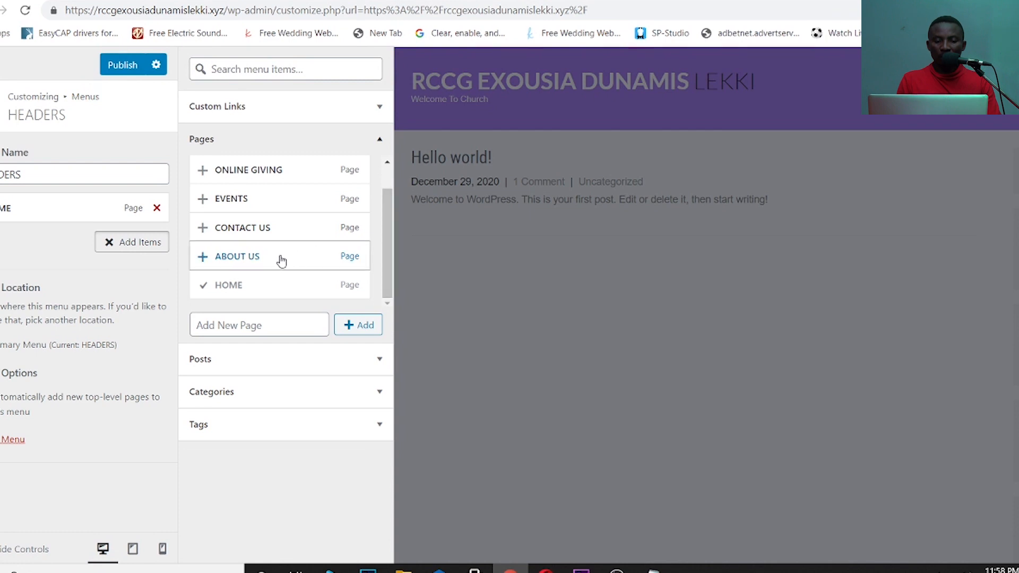
click(264, 198)
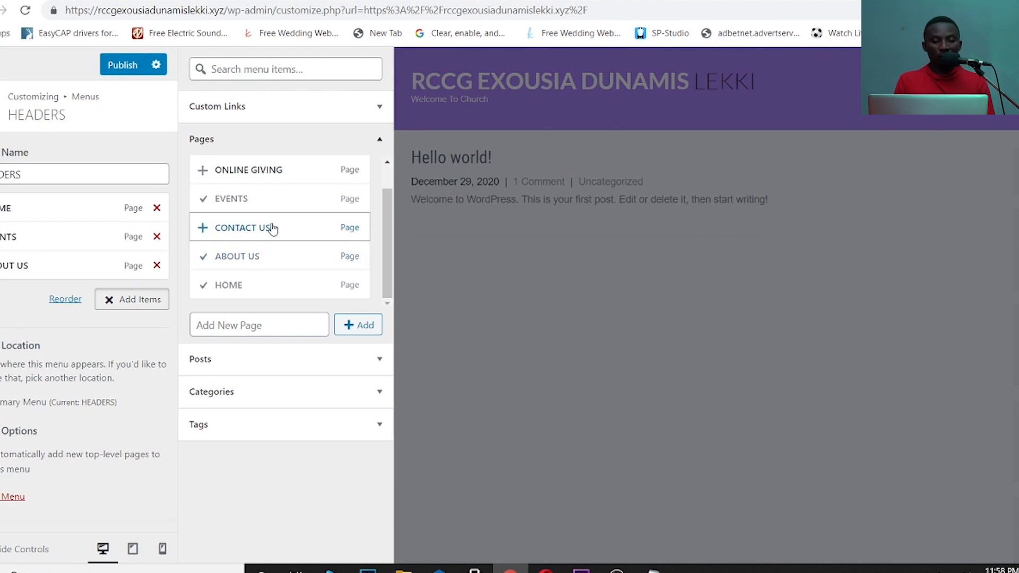
click(272, 170)
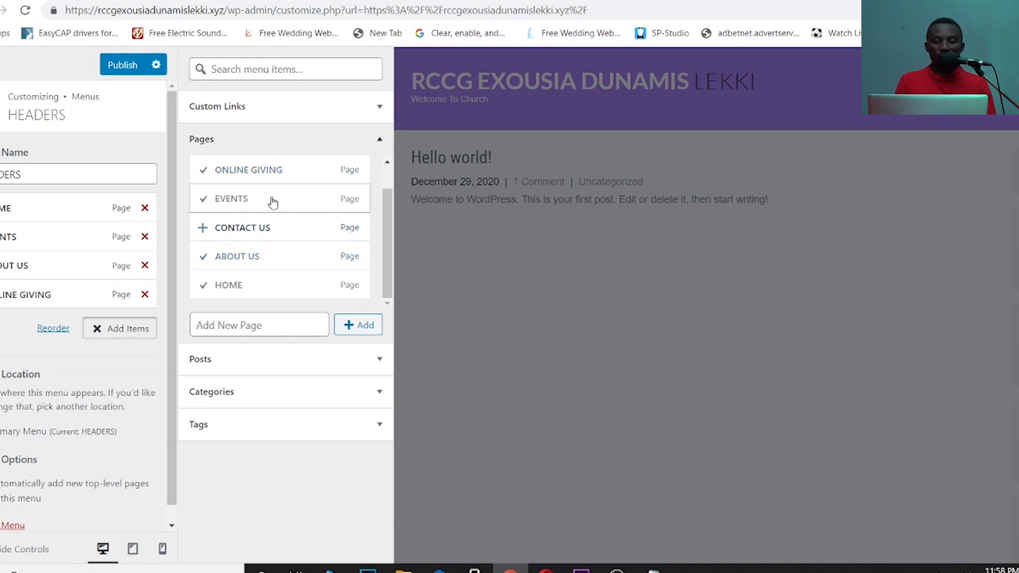
click(265, 228)
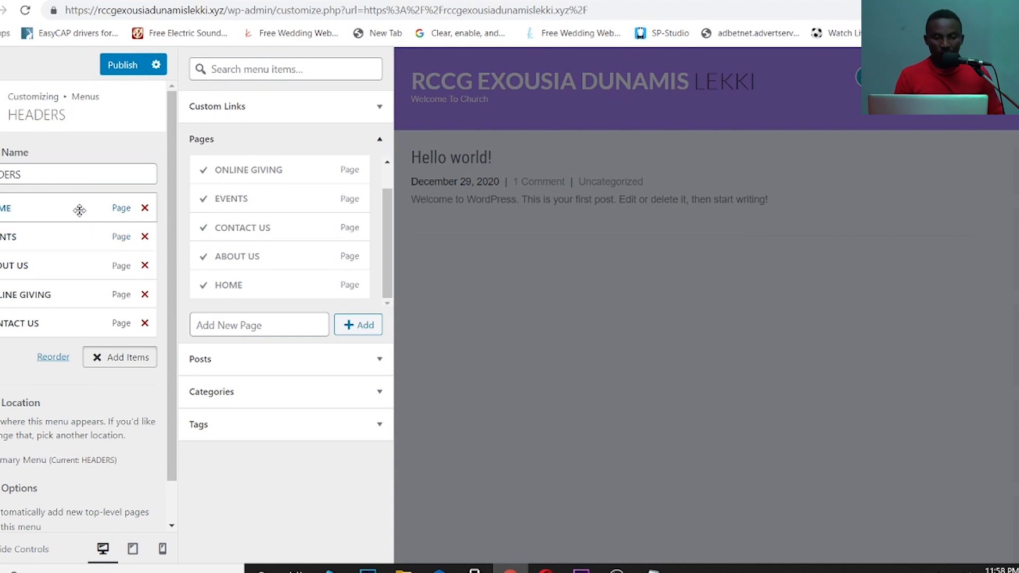
- Reposition HOME, leave it first in the menu, publish HEADERS and close the Customizer
drag(80, 211, 80, 269)
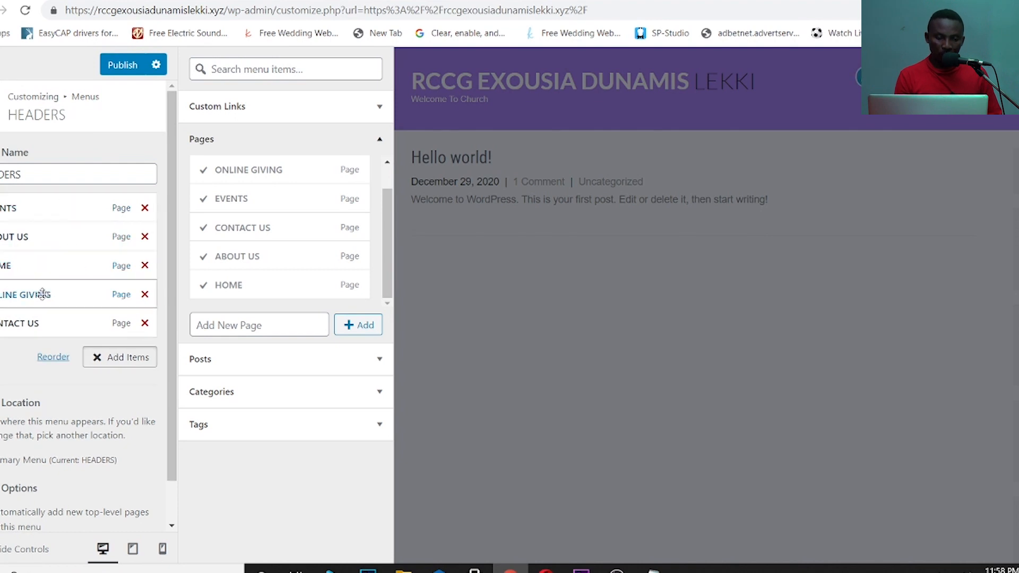
drag(45, 263, 45, 203)
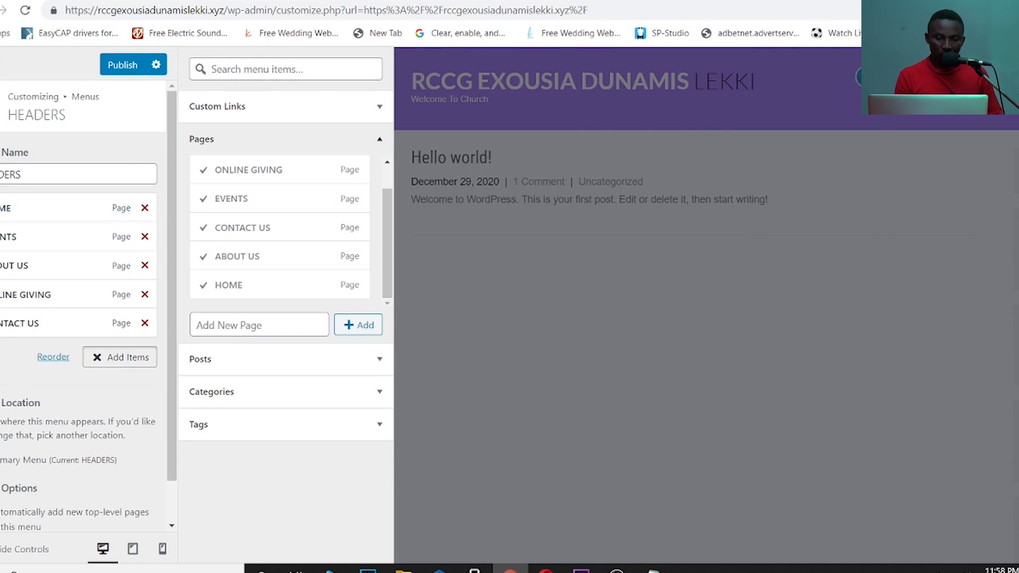
drag(71, 205, 75, 298)
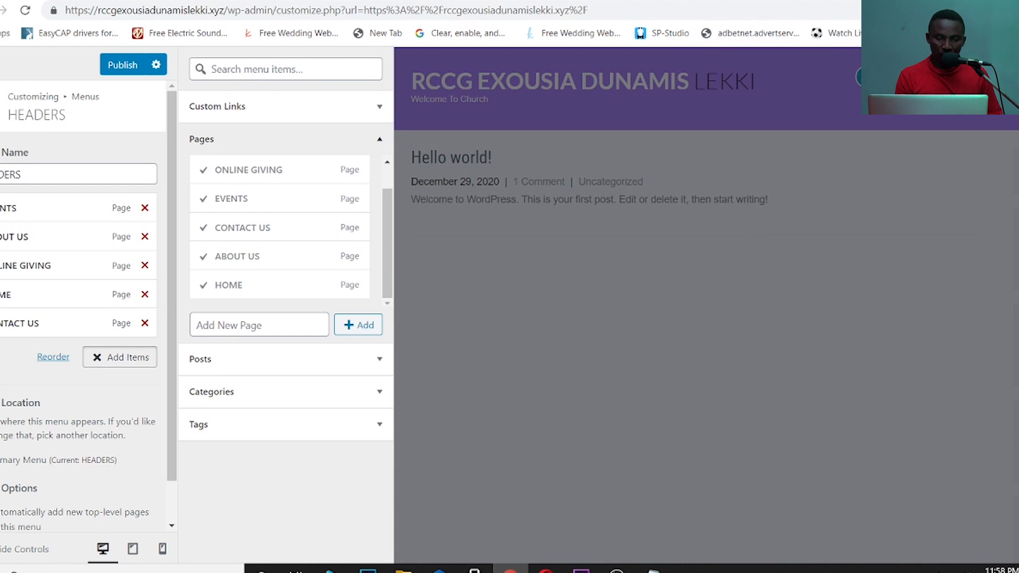
drag(34, 291, 37, 201)
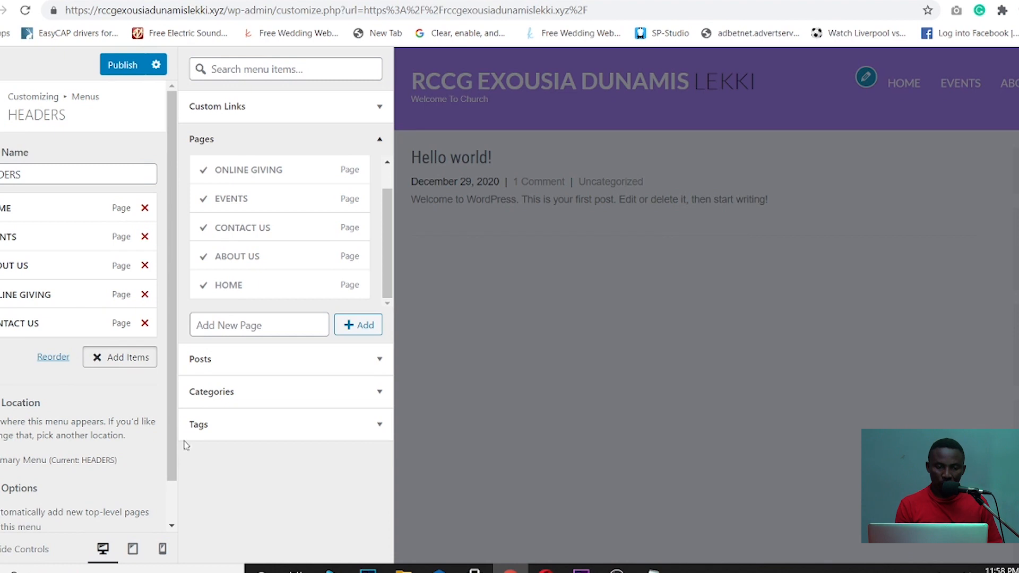
click(127, 66)
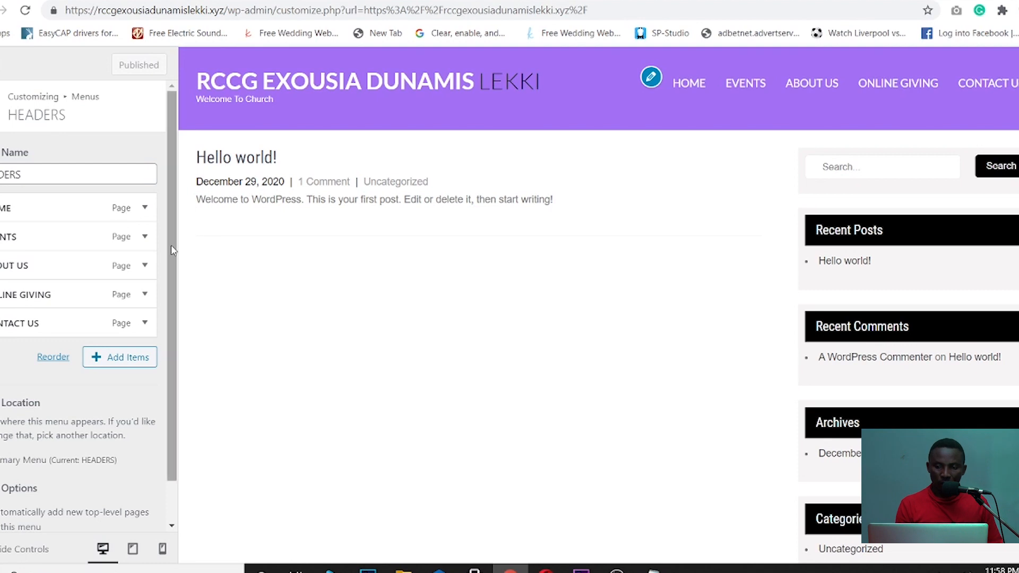
scroll(173, 372, down, 1)
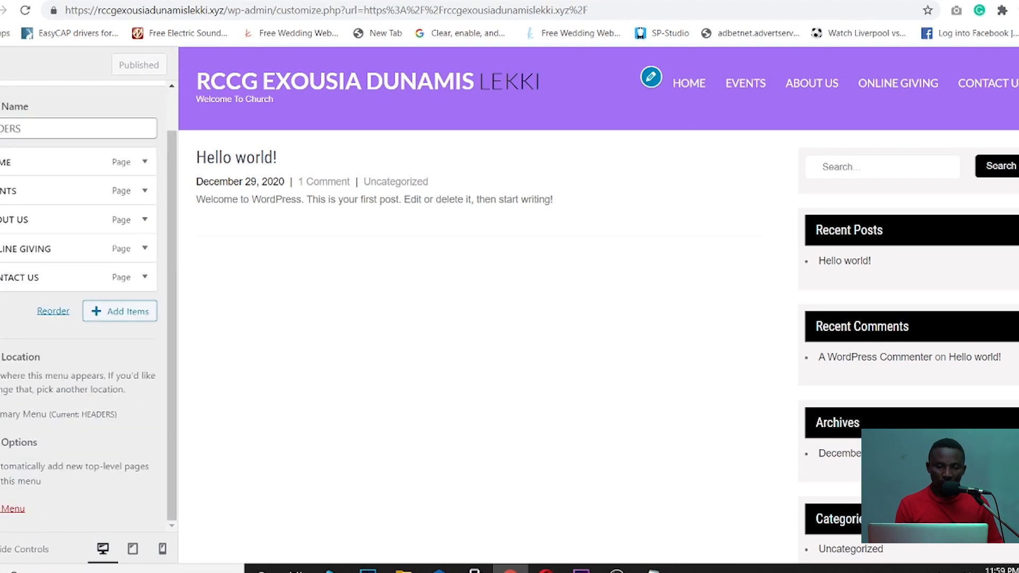
click(203, 77)
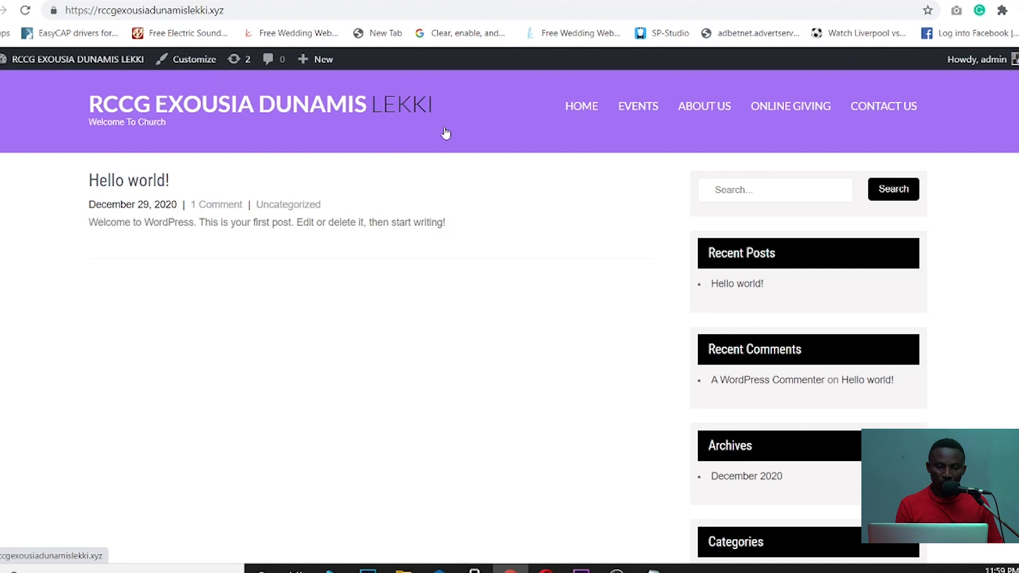
- Visit HOME, EVENTS, ABOUT US and ONLINE GIVING through the new menu, then relaunch the Customizer
click(587, 108)
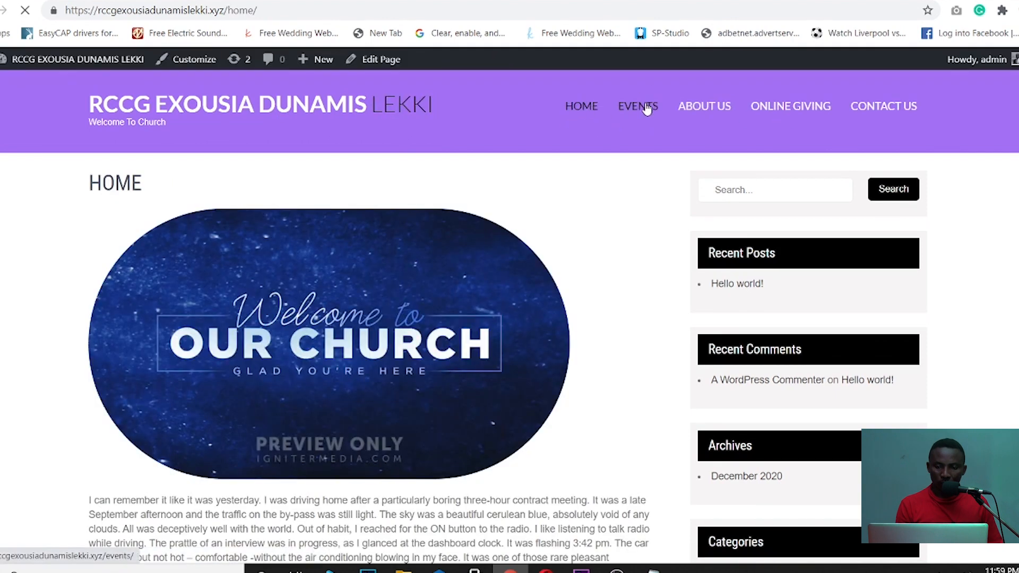
click(646, 109)
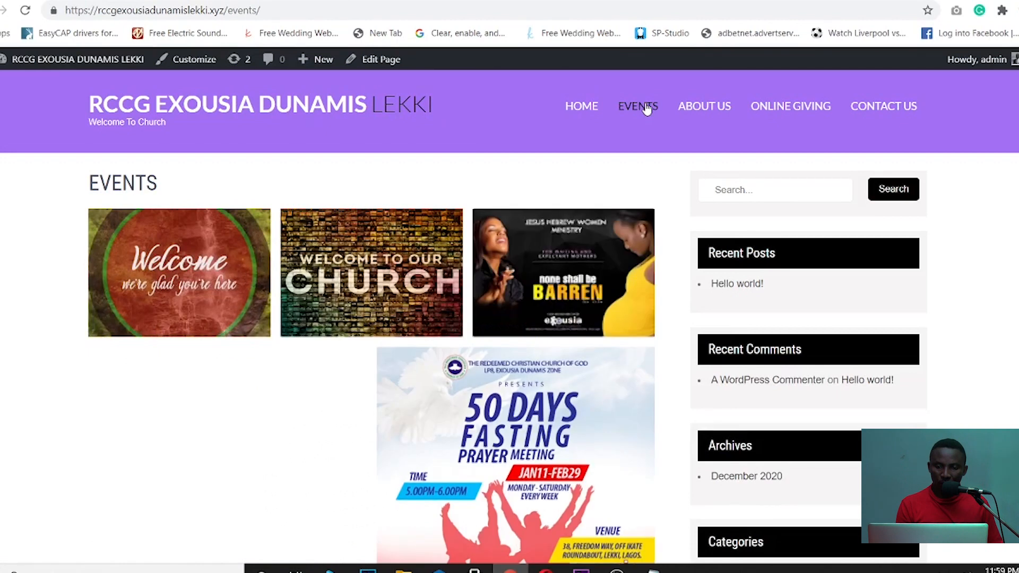
click(708, 109)
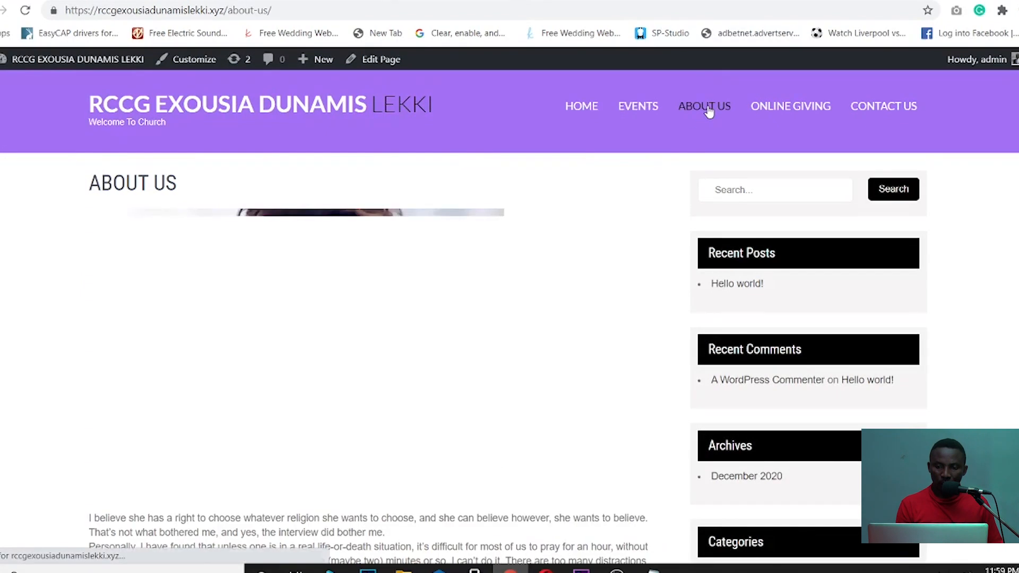
click(787, 109)
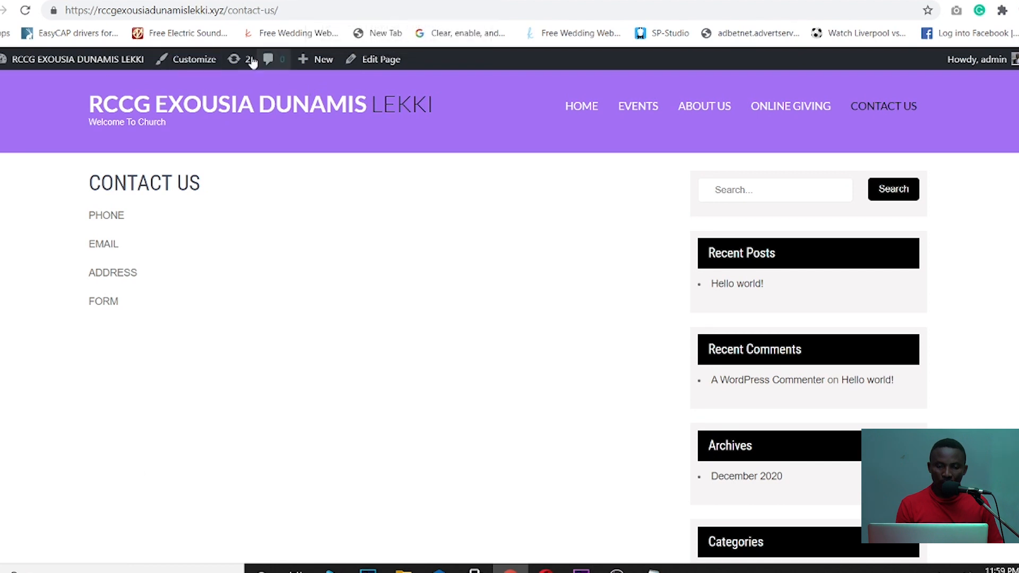
click(190, 64)
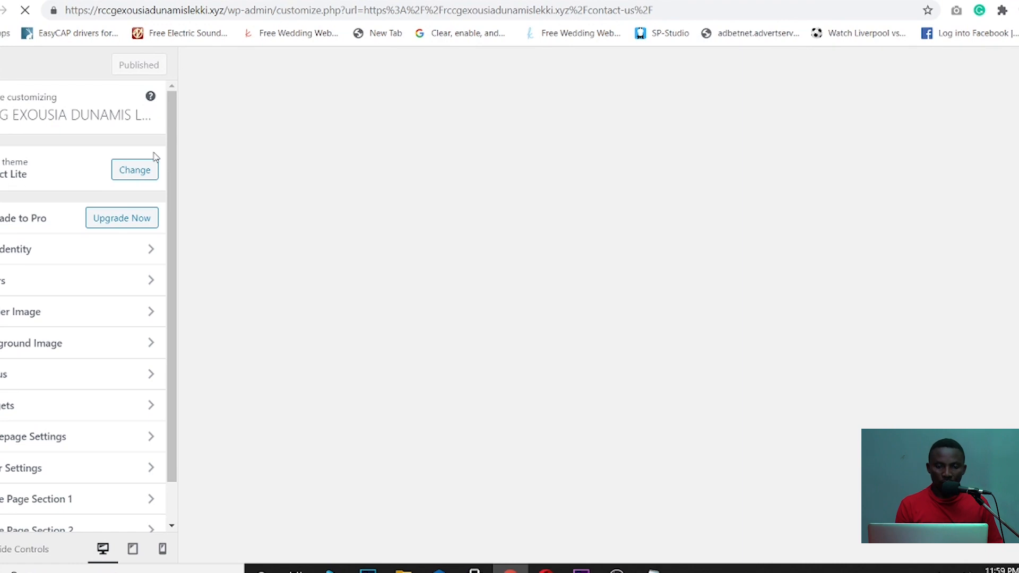
- Set the homepage to the static HOME page and publish the change
drag(173, 152, 171, 291)
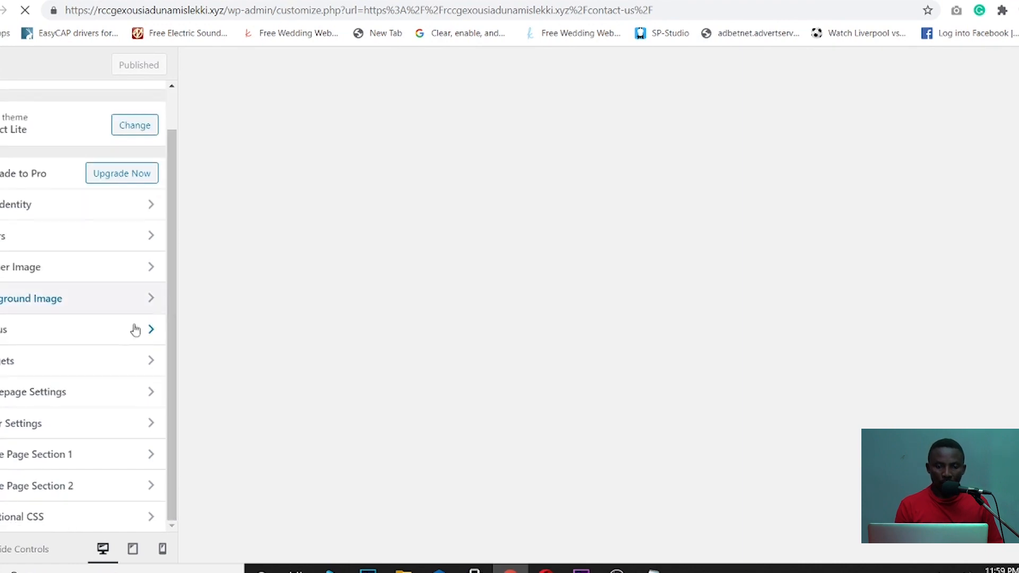
click(68, 395)
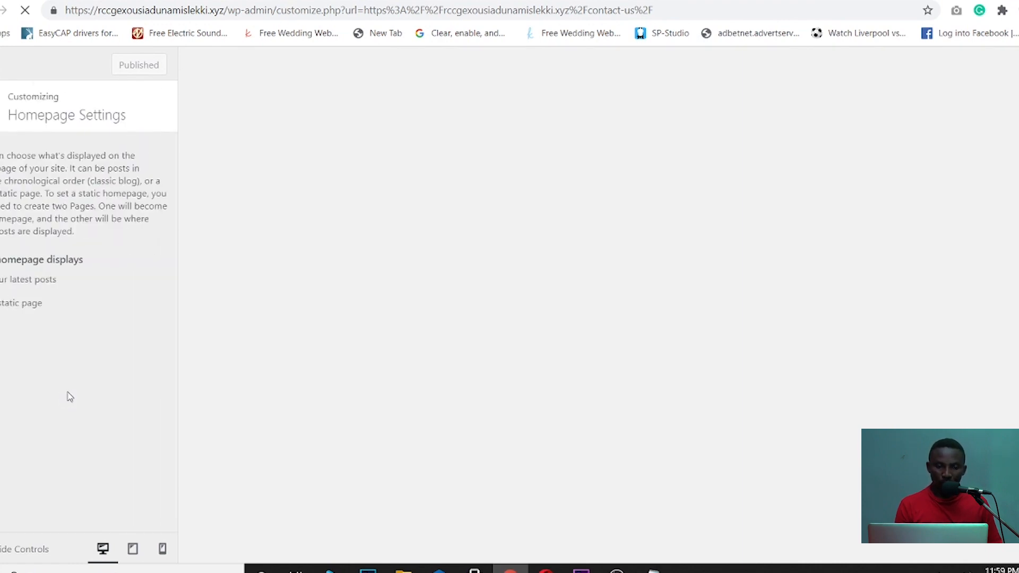
click(21, 303)
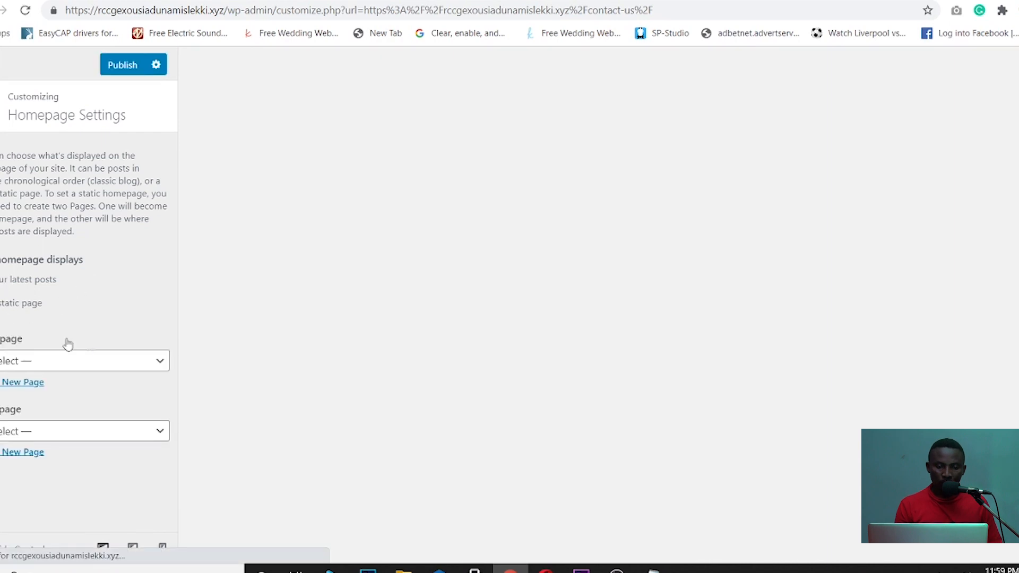
click(157, 363)
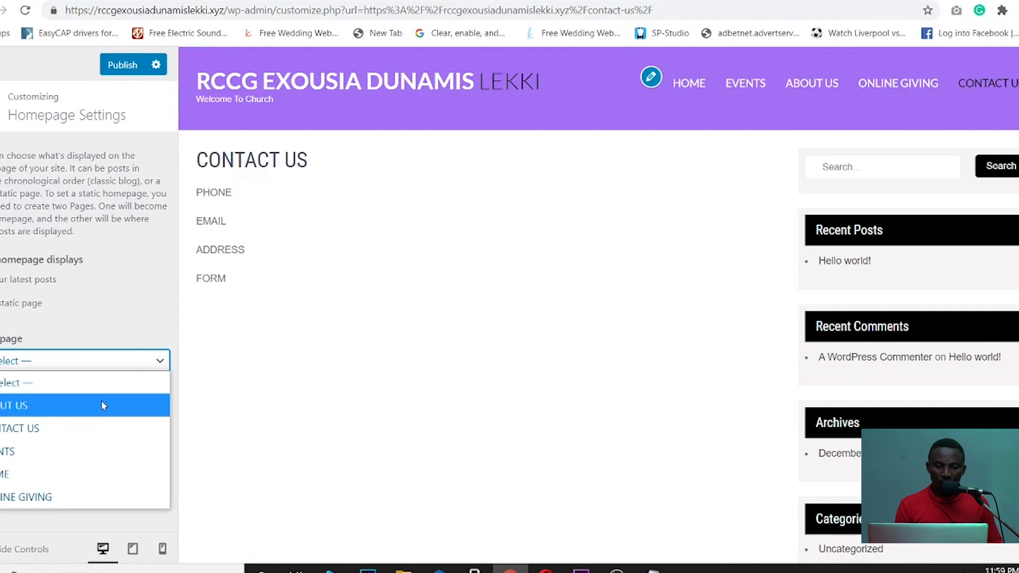
click(46, 475)
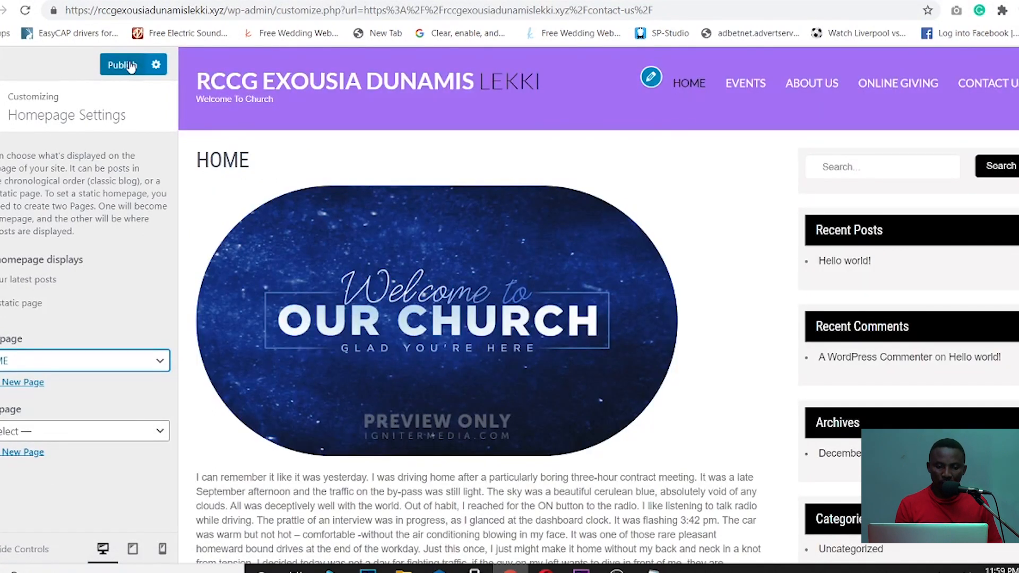
click(130, 64)
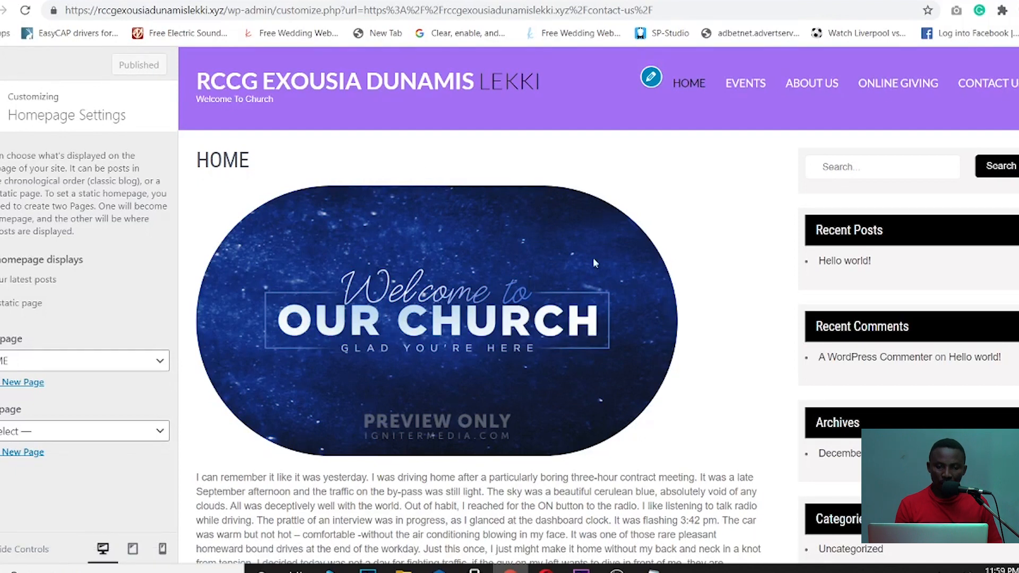
- Preview the new homepage at tablet and mobile sizes, then return to desktop and the main sections
click(133, 548)
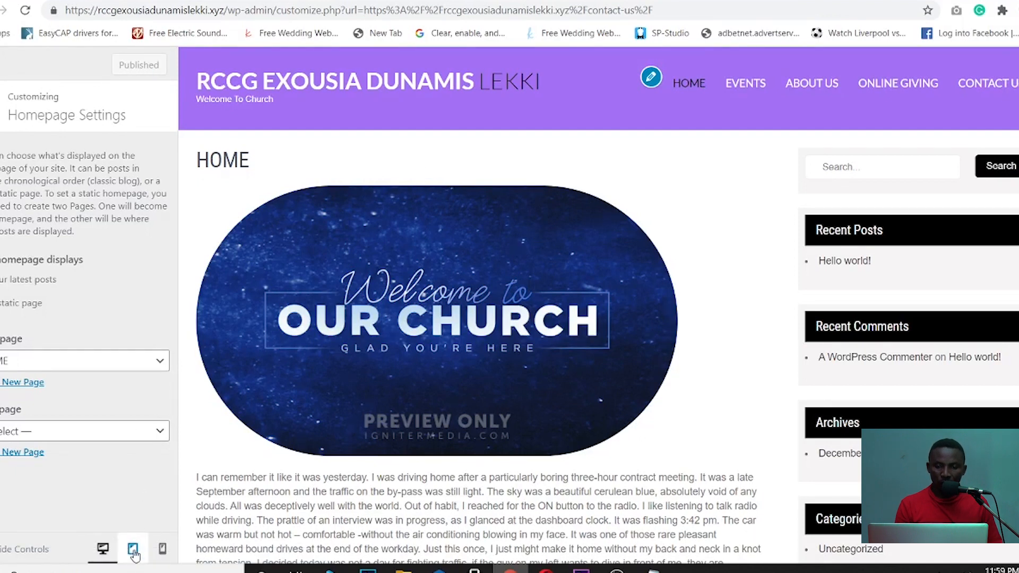
click(163, 551)
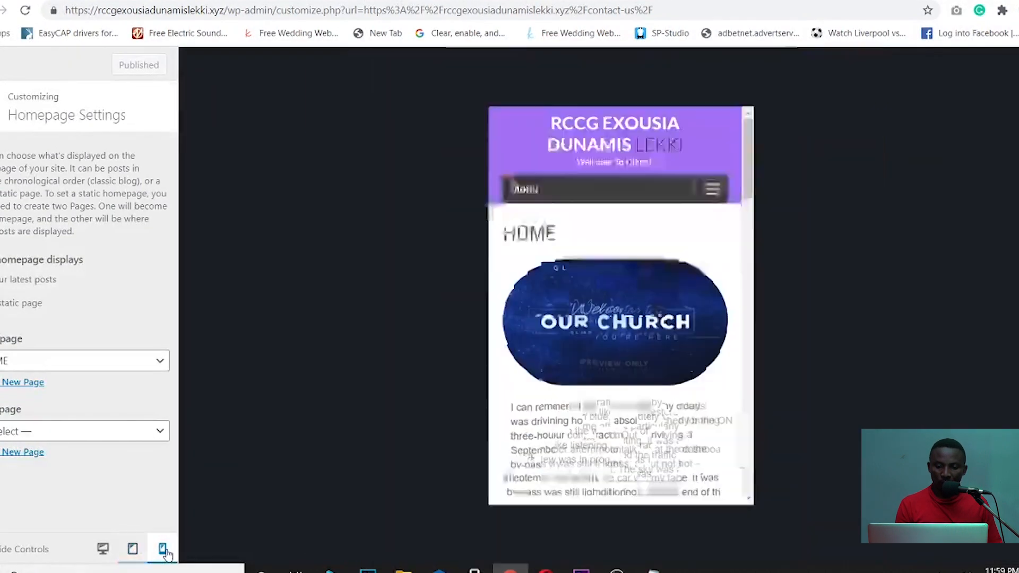
click(103, 548)
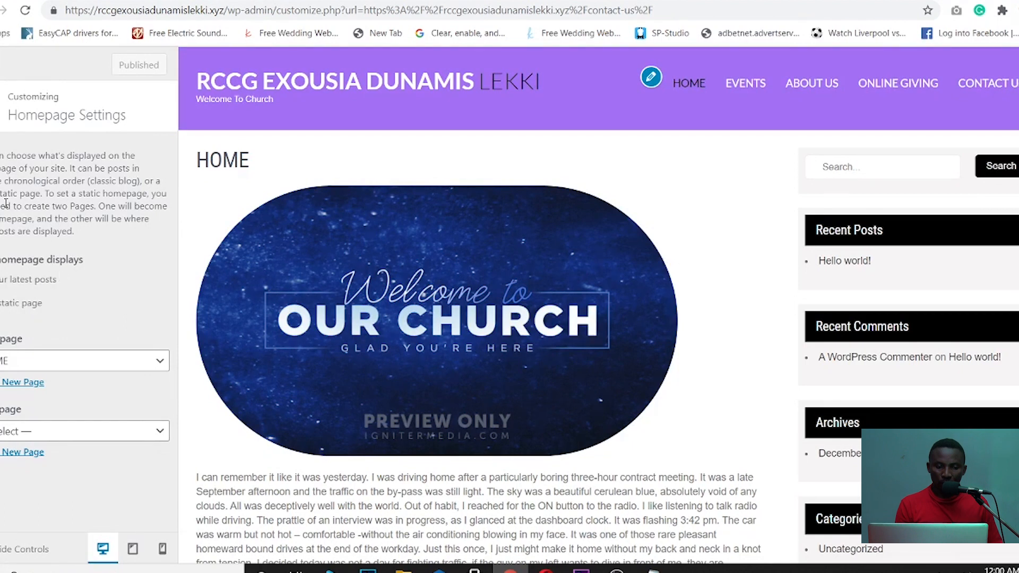
key(Escape)
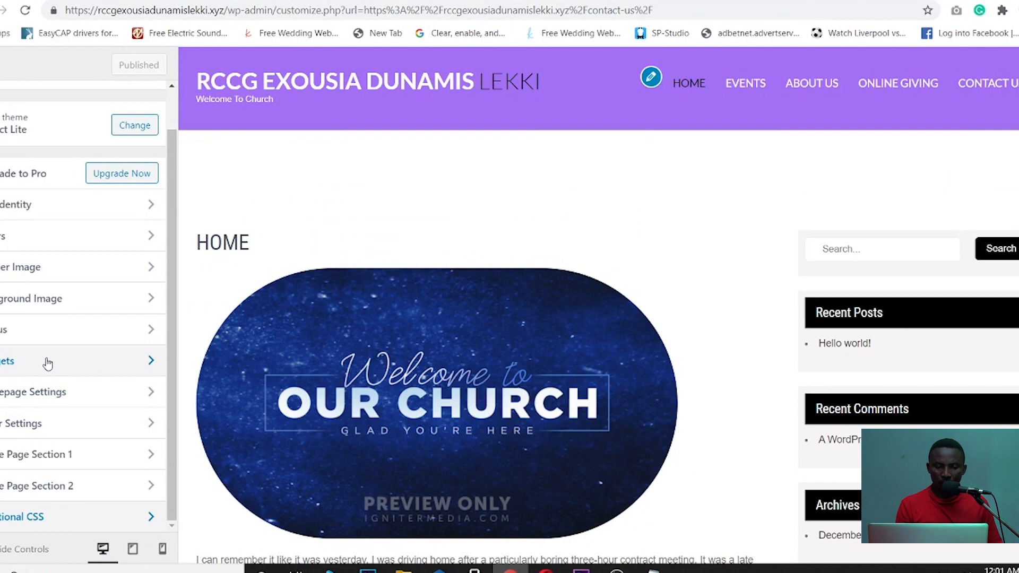
- Look through the Blog Sidebar and Footer Column 3 widget areas, settling on Blog Sidebar
click(46, 361)
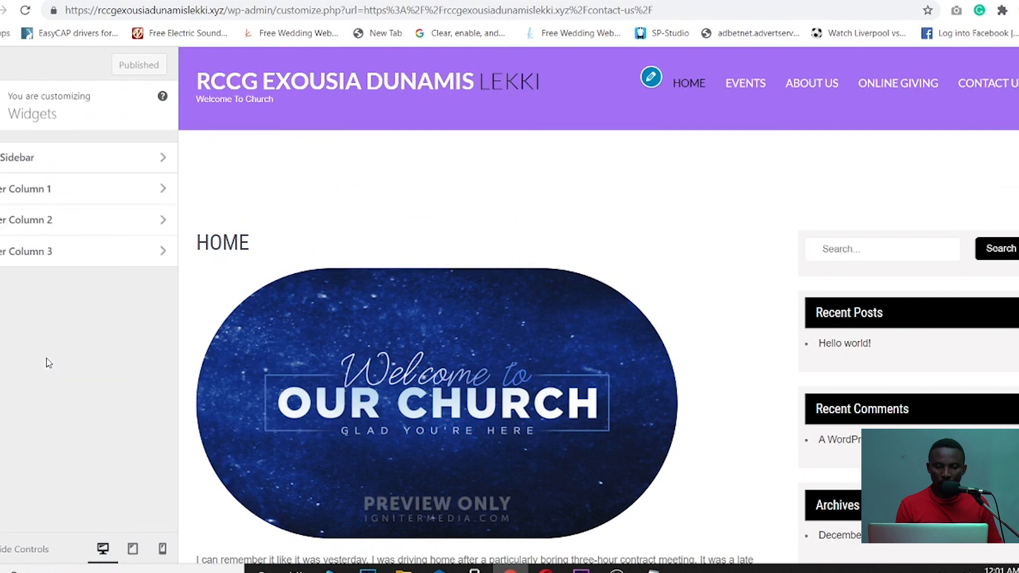
click(62, 159)
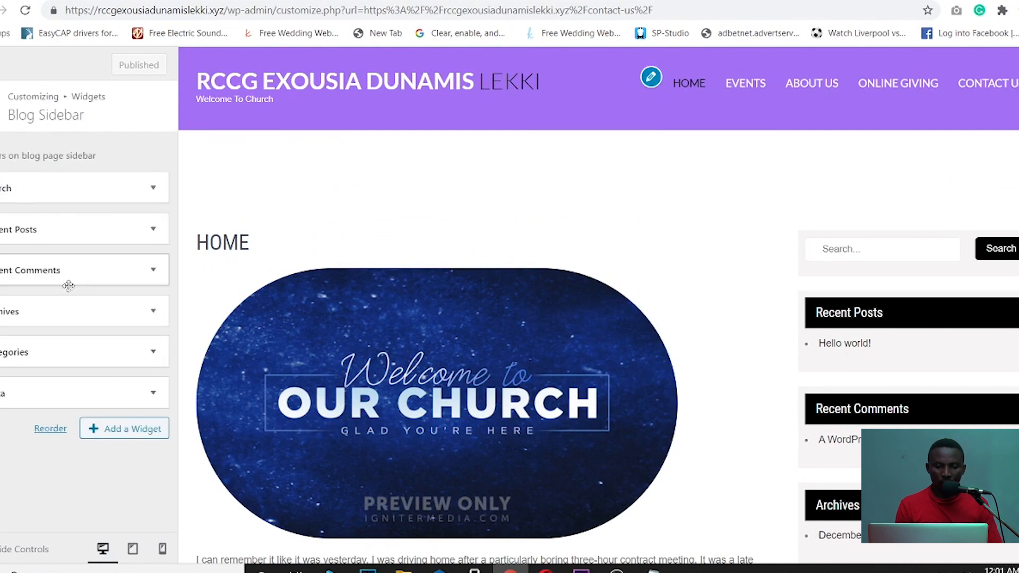
key(Escape)
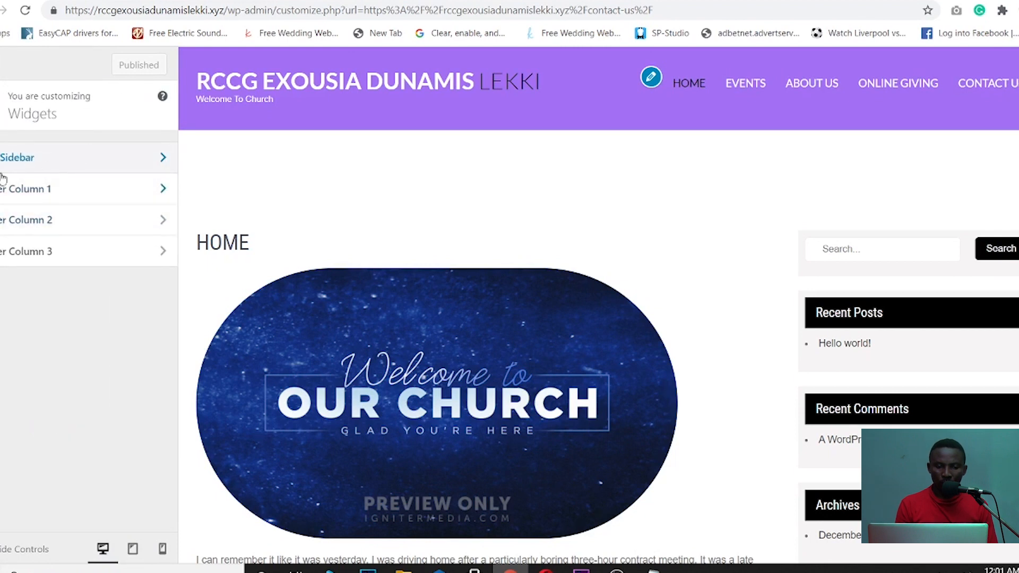
click(81, 260)
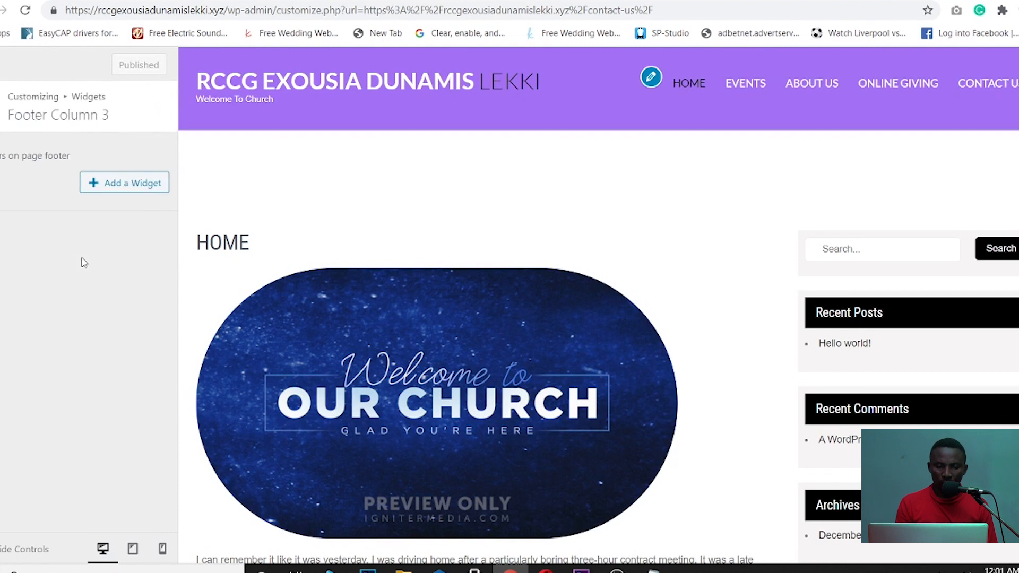
key(Escape)
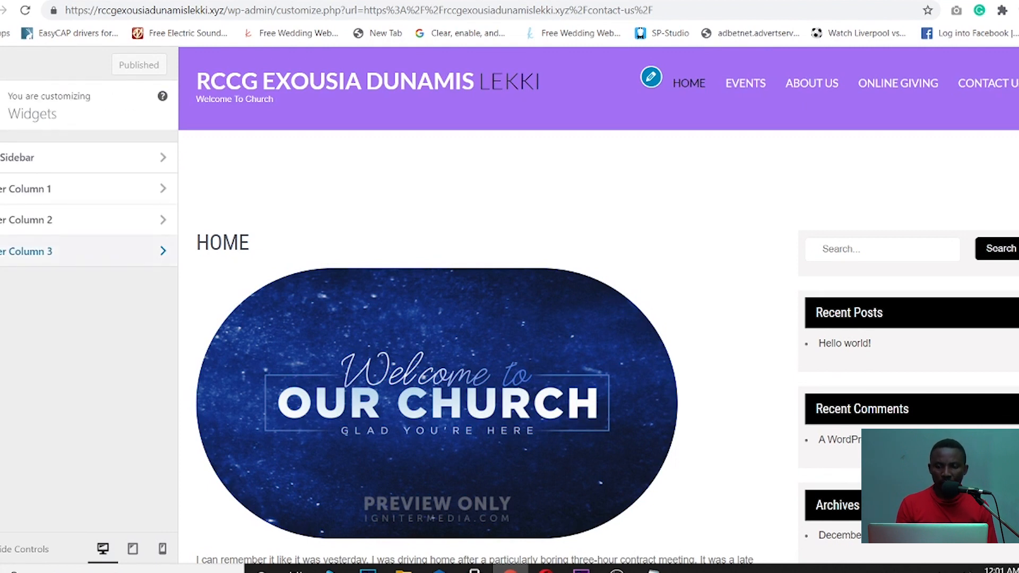
click(57, 159)
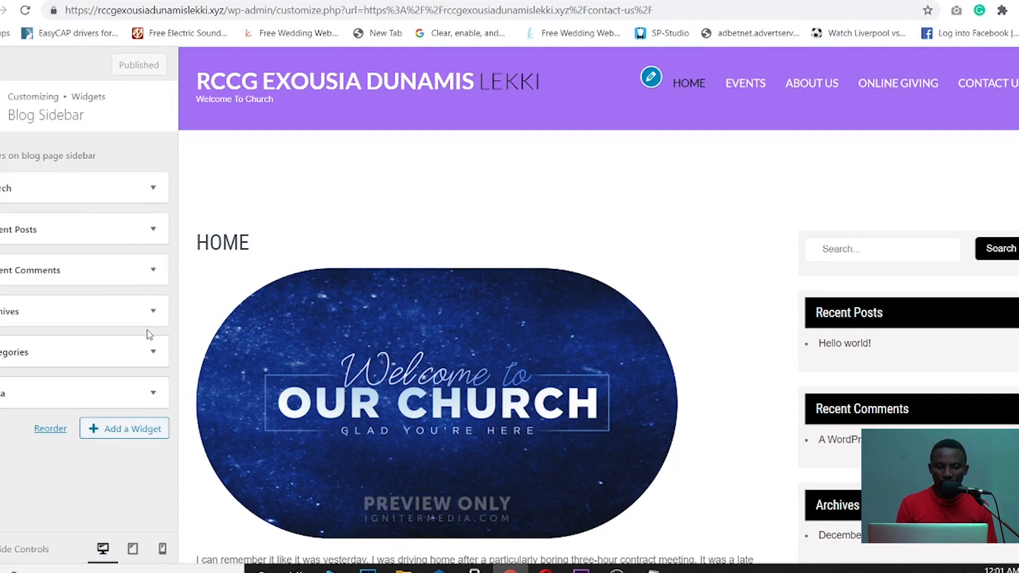
- Remove the Meta, Categories and Archives widgets from the Blog Sidebar
click(154, 396)
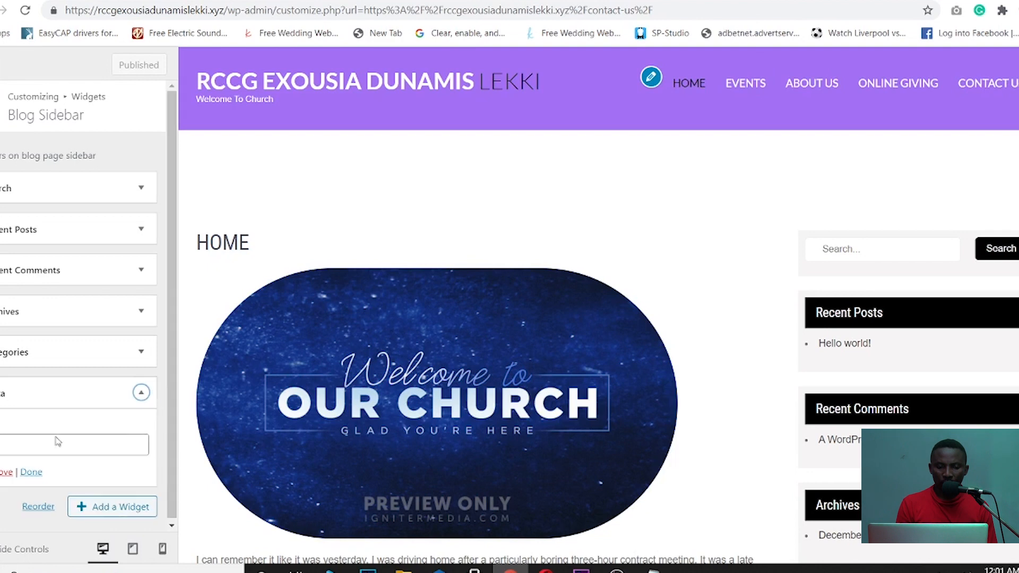
click(6, 472)
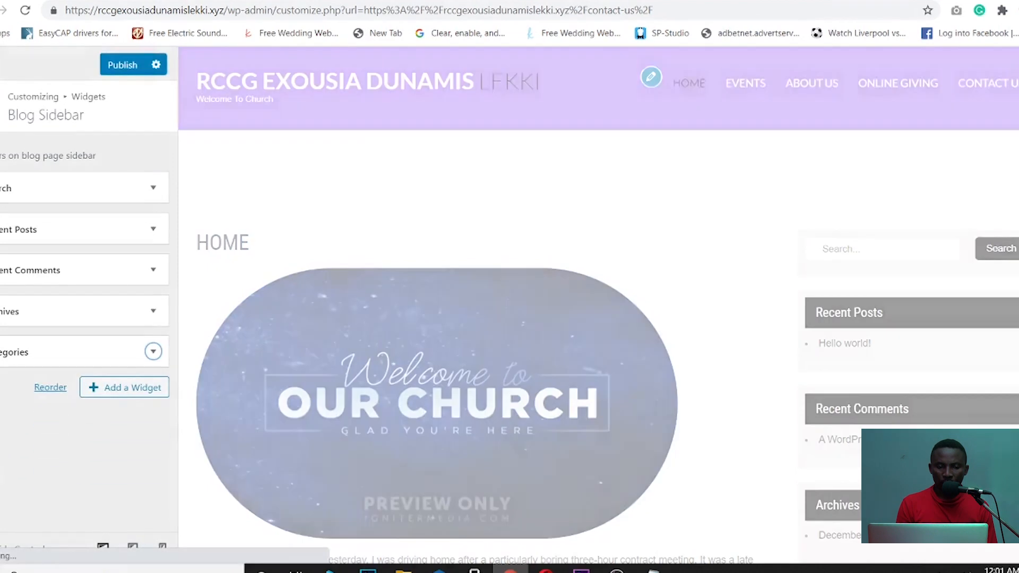
click(153, 352)
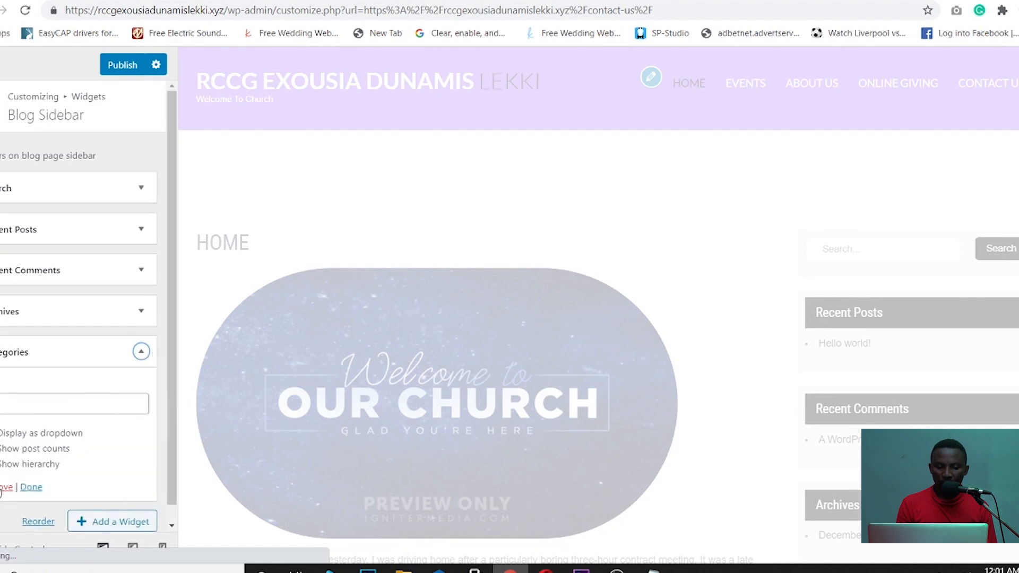
click(3, 487)
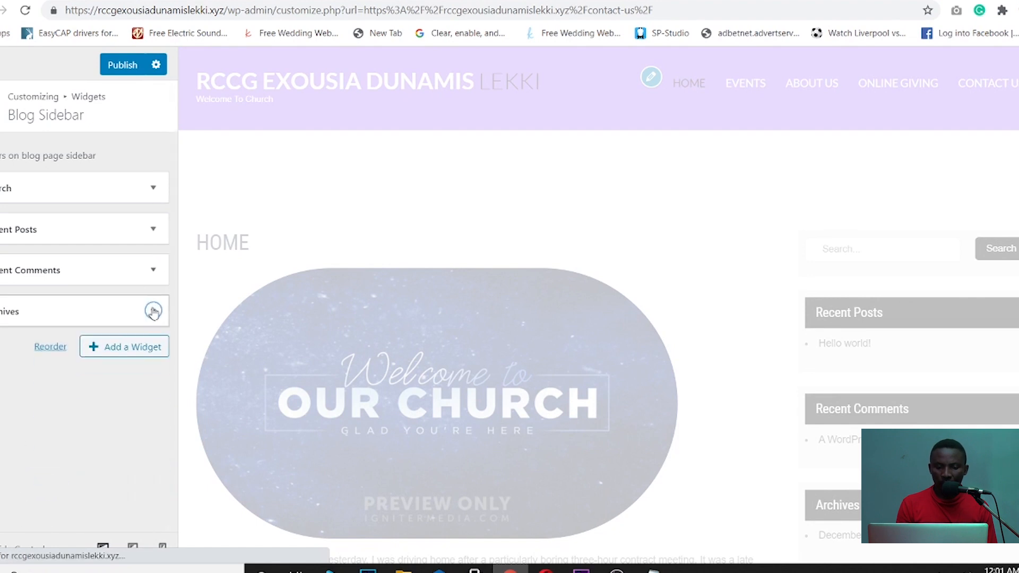
click(153, 312)
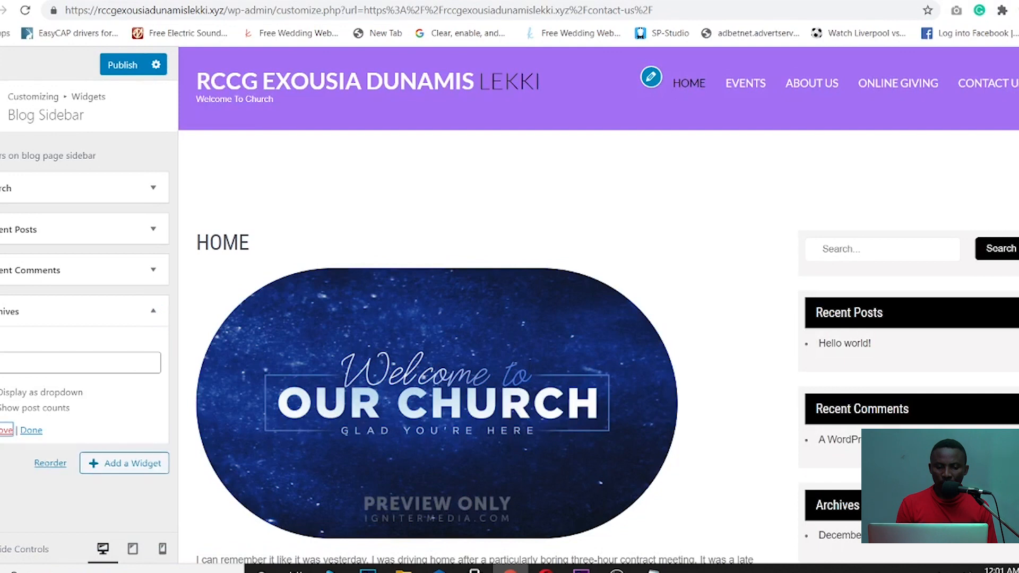
click(5, 430)
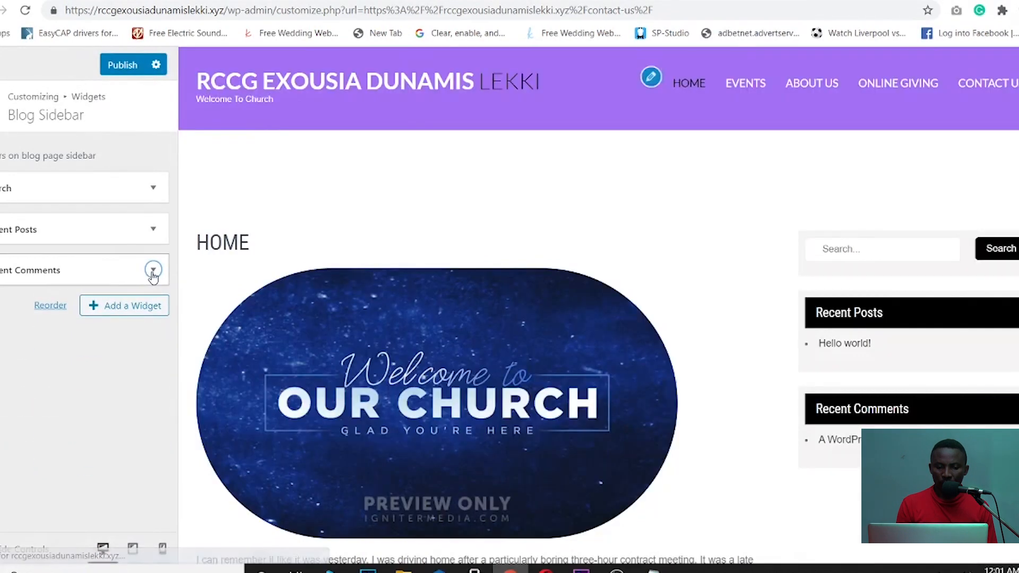
- Remove the Recent Comments, Recent Posts and Search widgets, then publish the empty sidebar
click(153, 269)
click(5, 396)
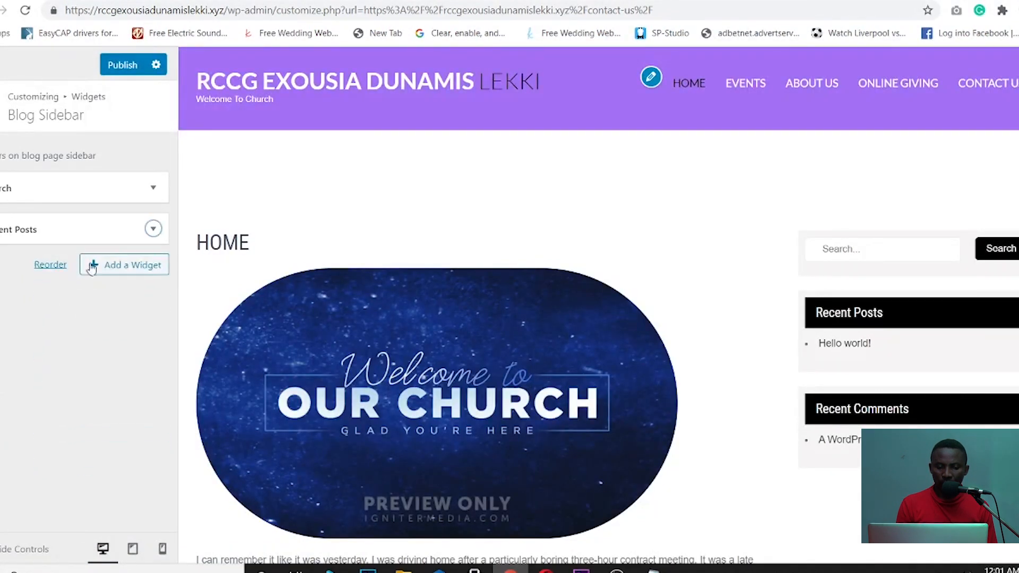
click(153, 229)
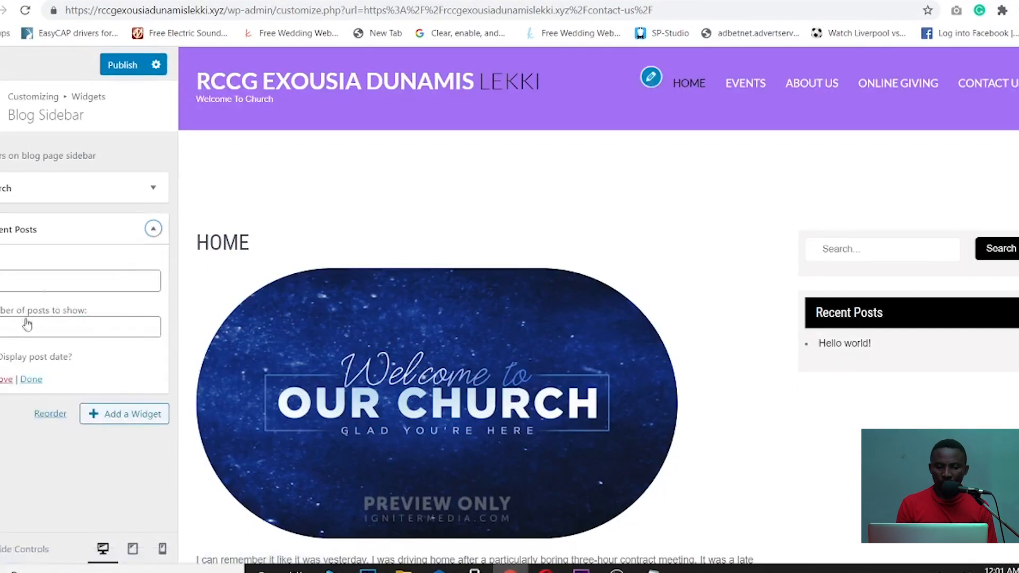
click(4, 380)
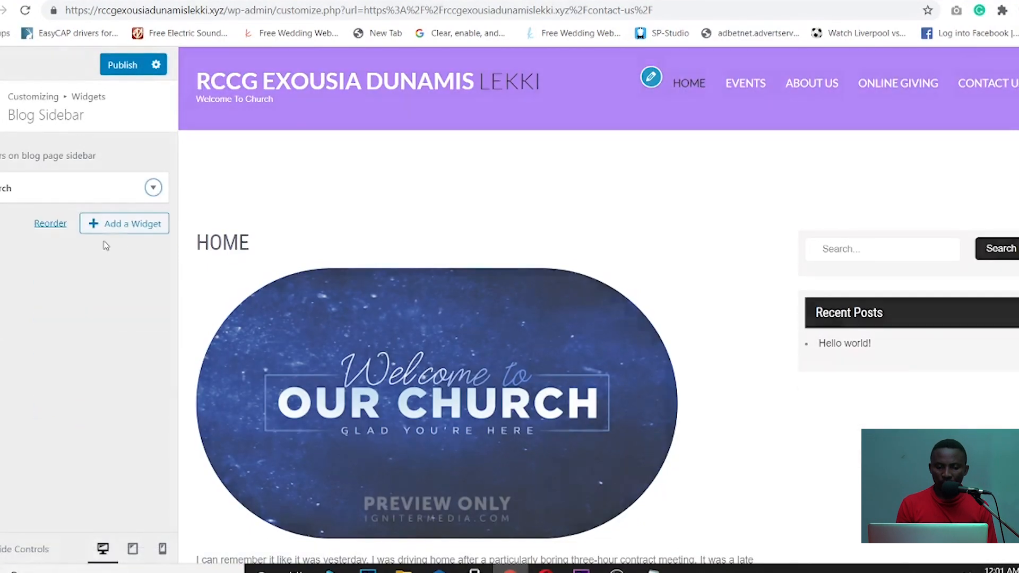
click(154, 188)
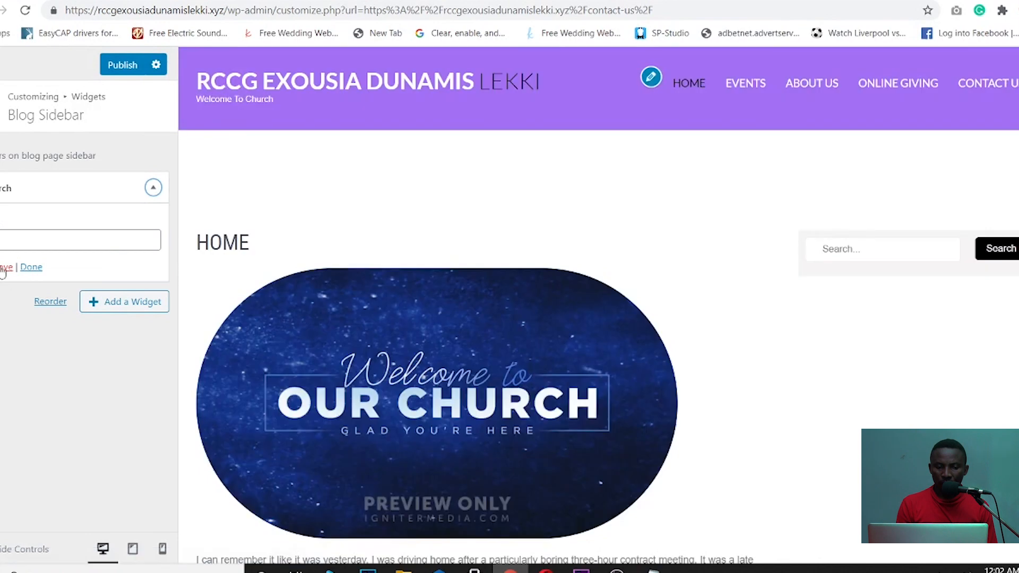
click(7, 266)
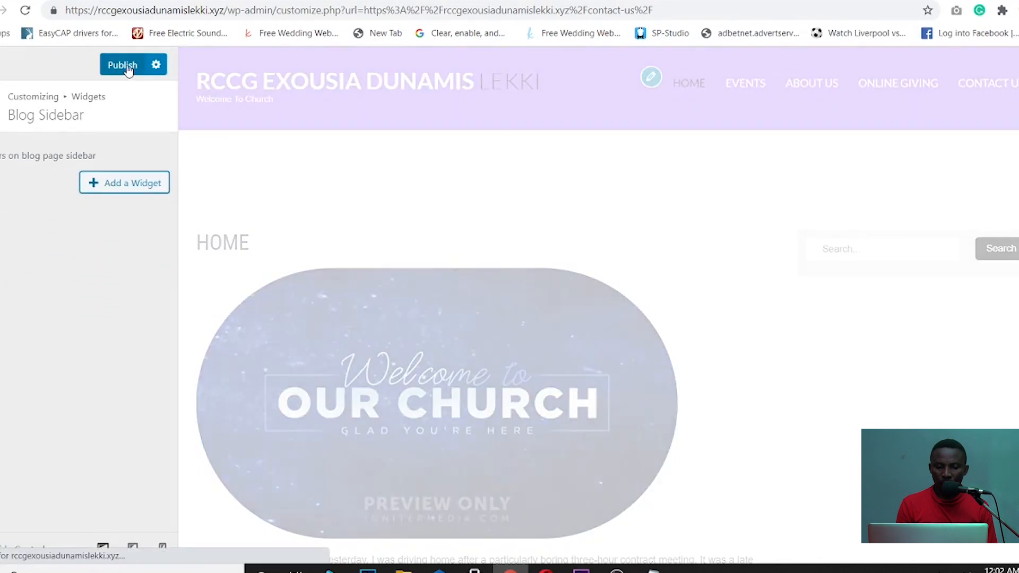
click(129, 66)
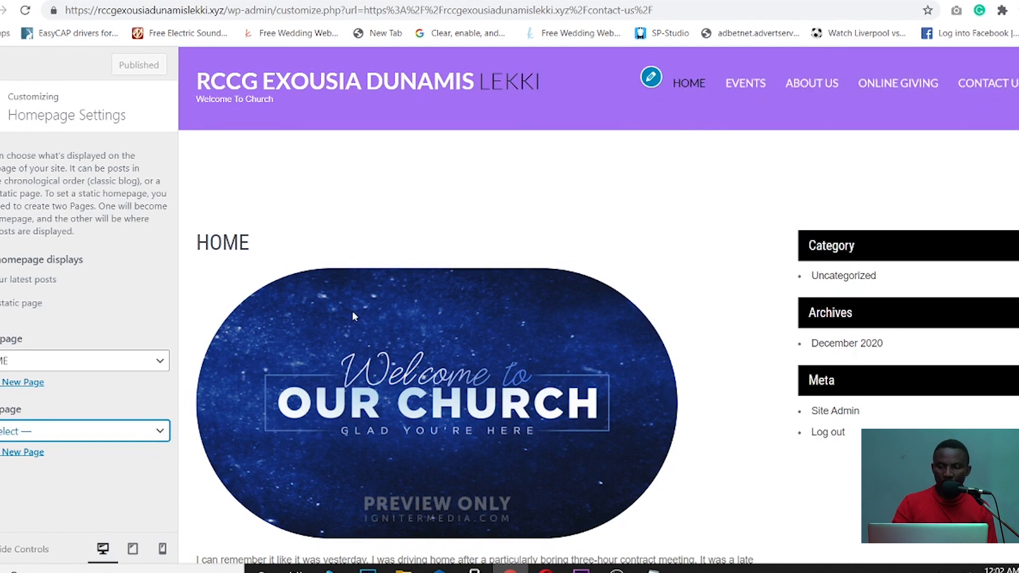
- Choose EVENTS as the posts page and publish it
click(155, 431)
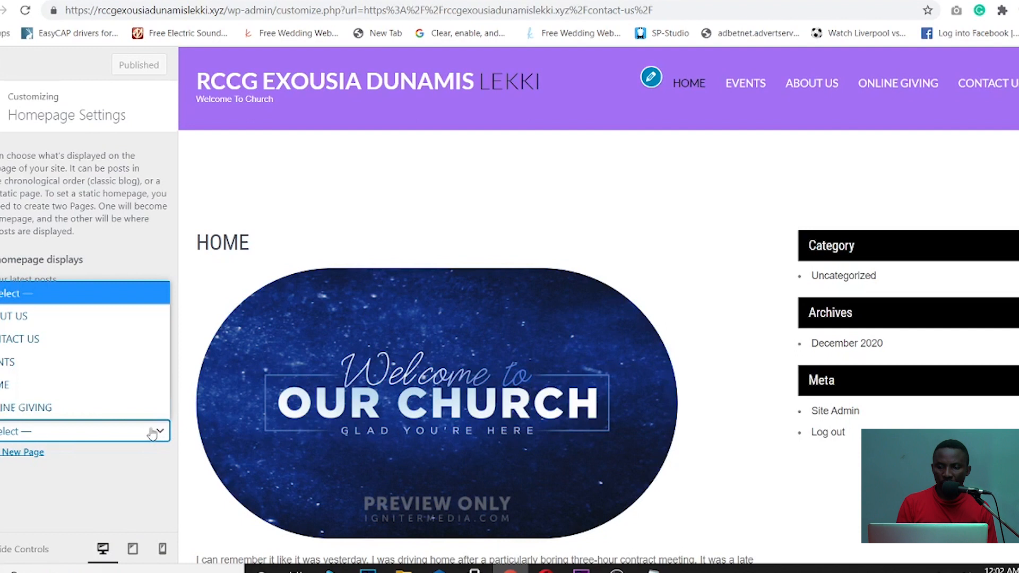
click(63, 360)
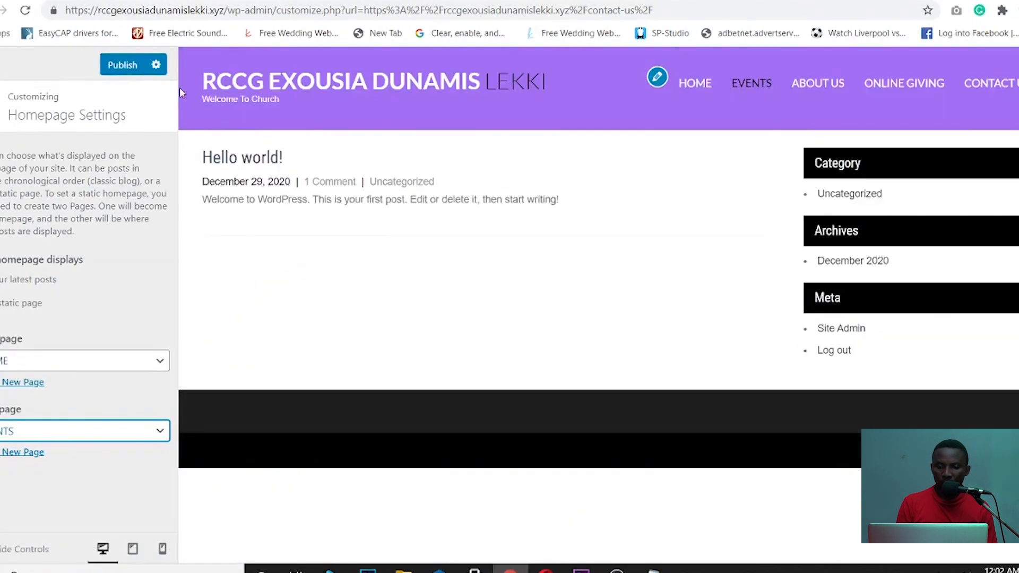
click(124, 66)
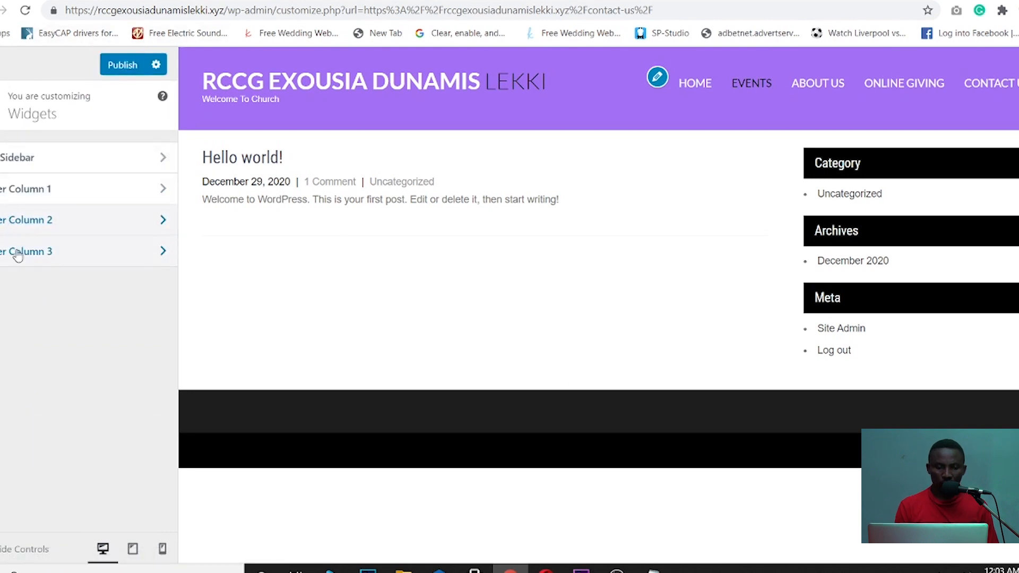
- Check Footer Column 3, publish remaining changes and close the Customizer to the live site
click(16, 253)
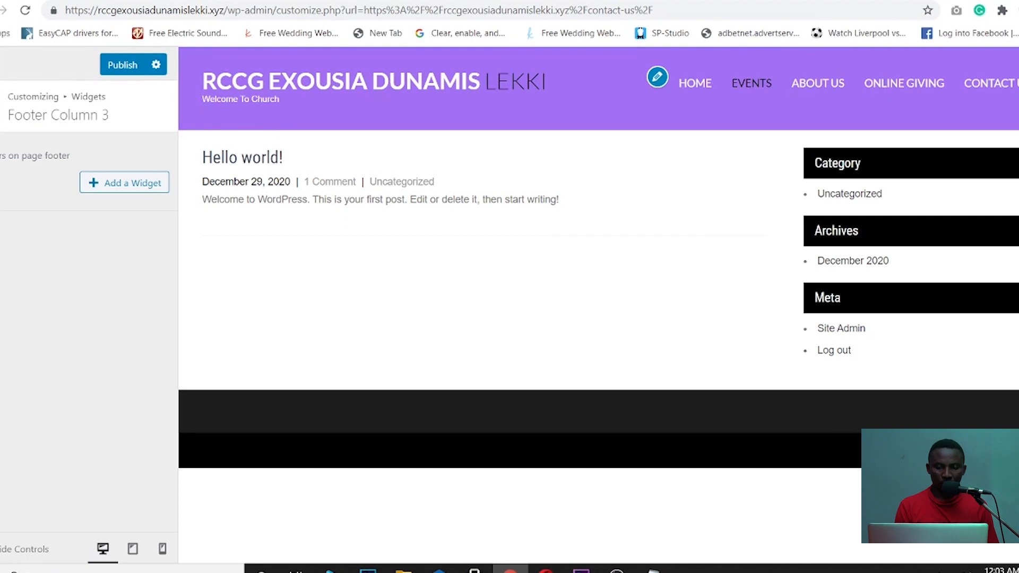
key(Escape)
key(Escape)
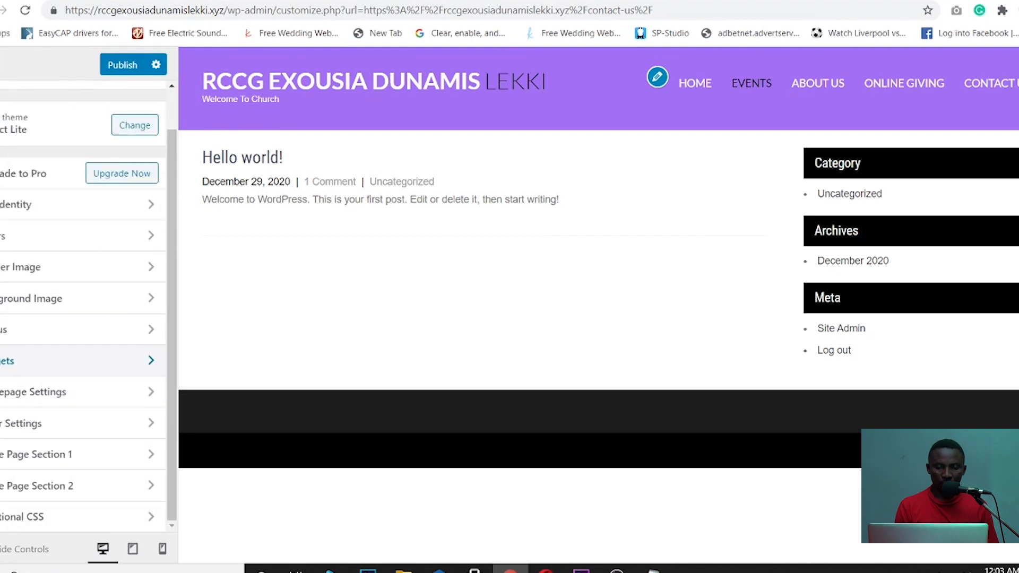
click(127, 64)
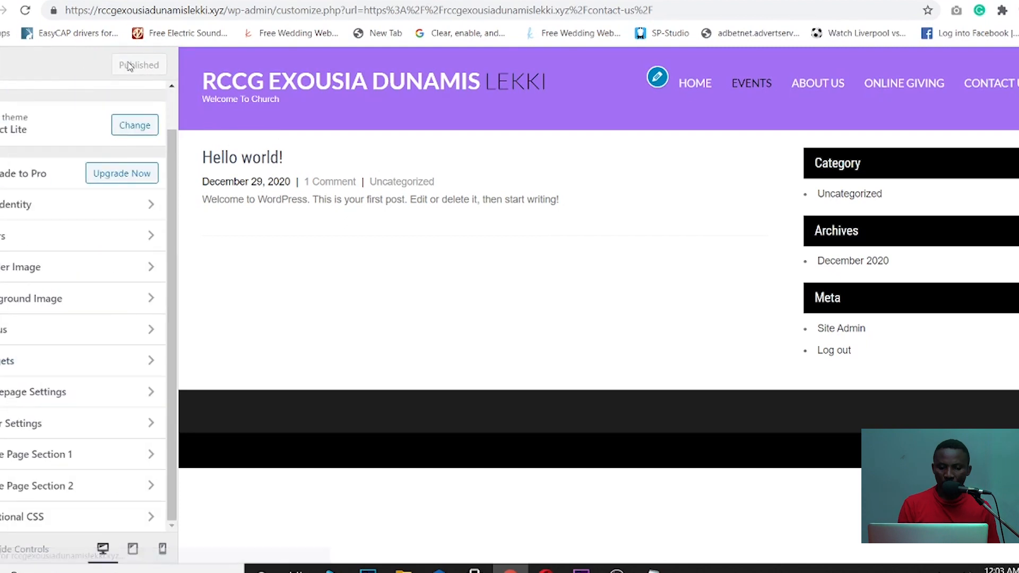
key(Return)
key(Escape)
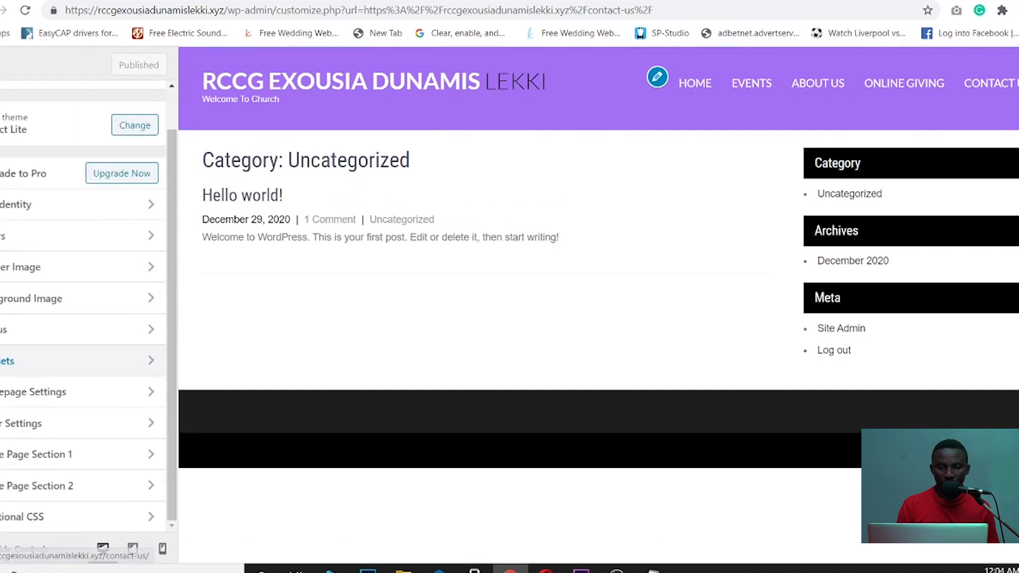
click(5, 65)
- Close the Customizer and scroll through the live HOME page
mouse_move(62, 68)
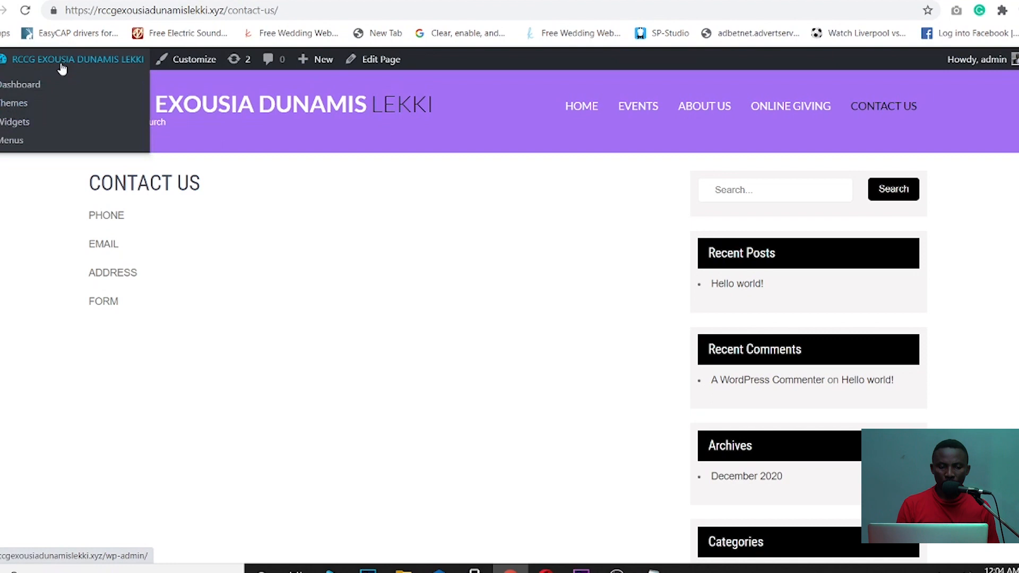
click(35, 85)
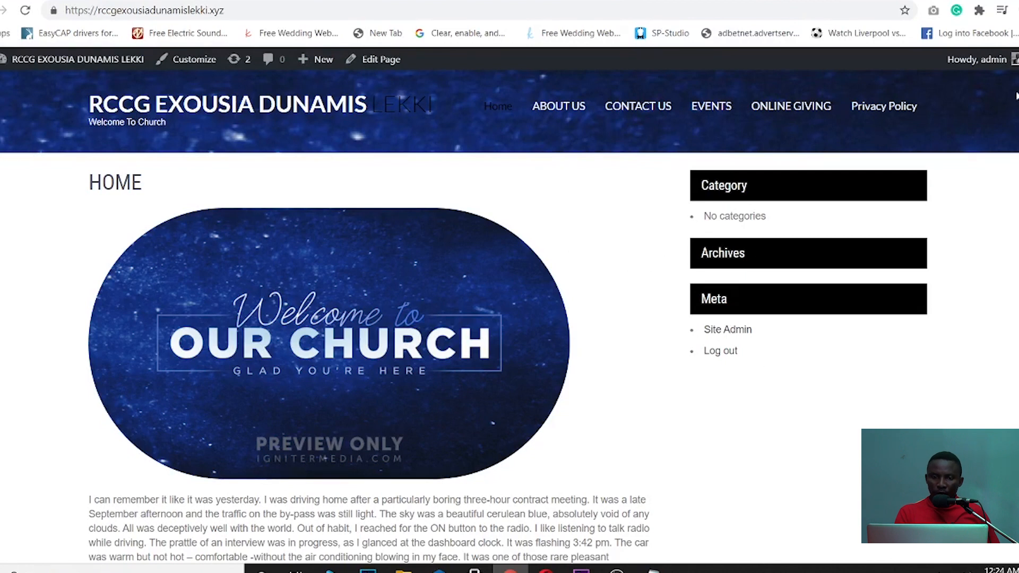
scroll(371, 318, down, 9)
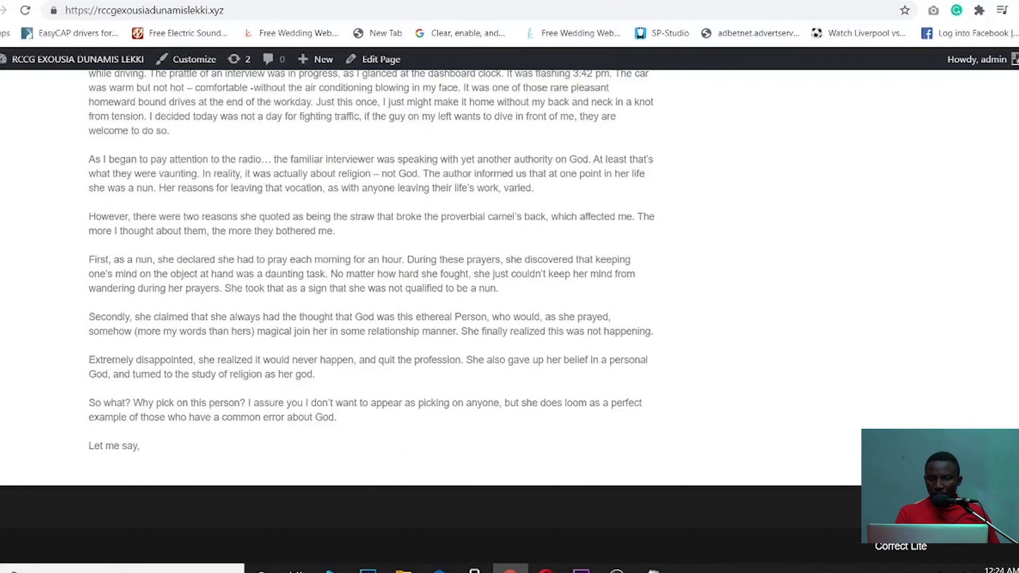
scroll(636, 319, up, 10)
scroll(636, 319, down, 10)
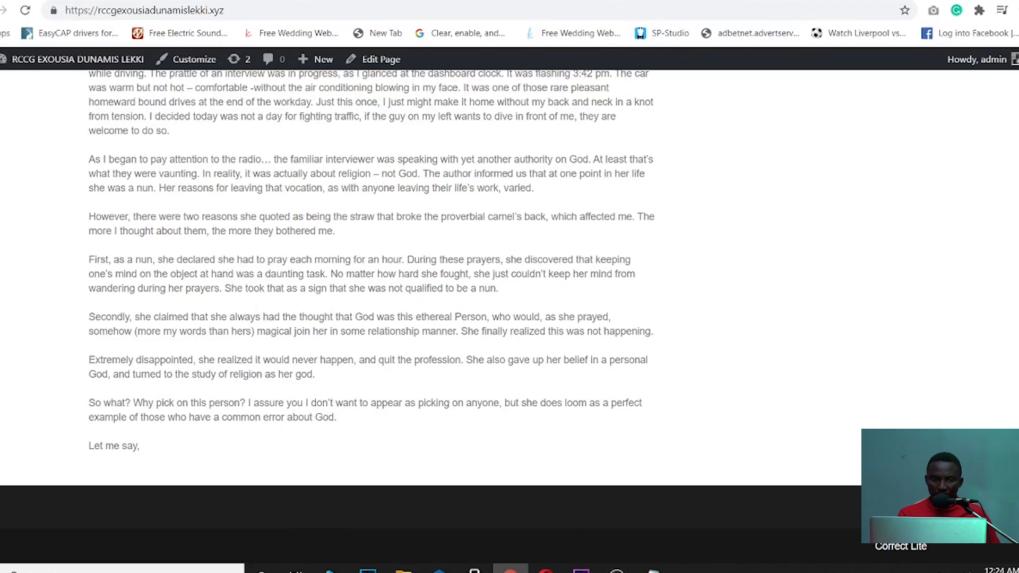
scroll(509, 318, up, 9)
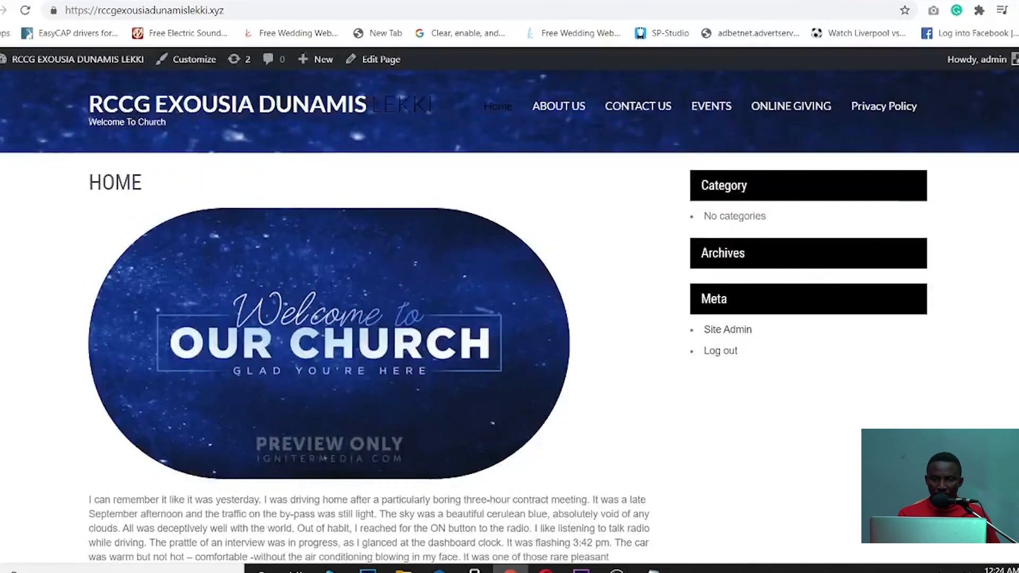
- Check the Contact Us, Online Giving, Events and Privacy Policy pages, then reopen Customize from HOME
click(646, 114)
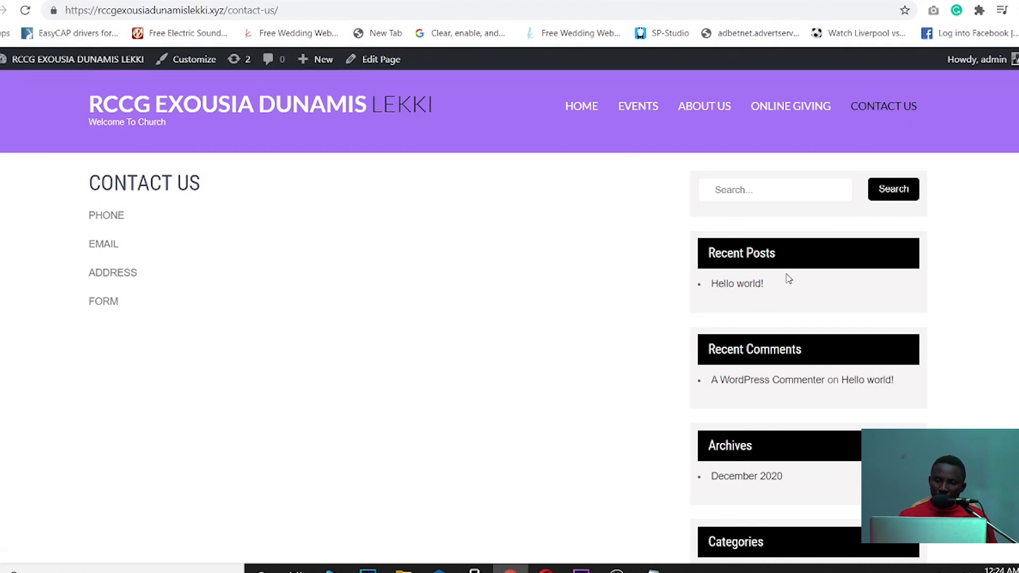
click(781, 110)
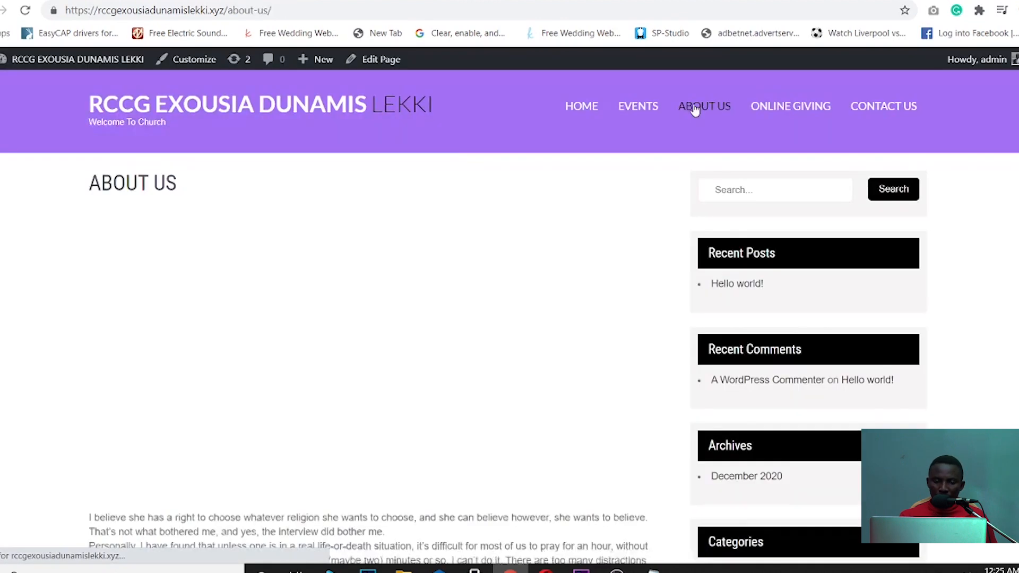
click(640, 109)
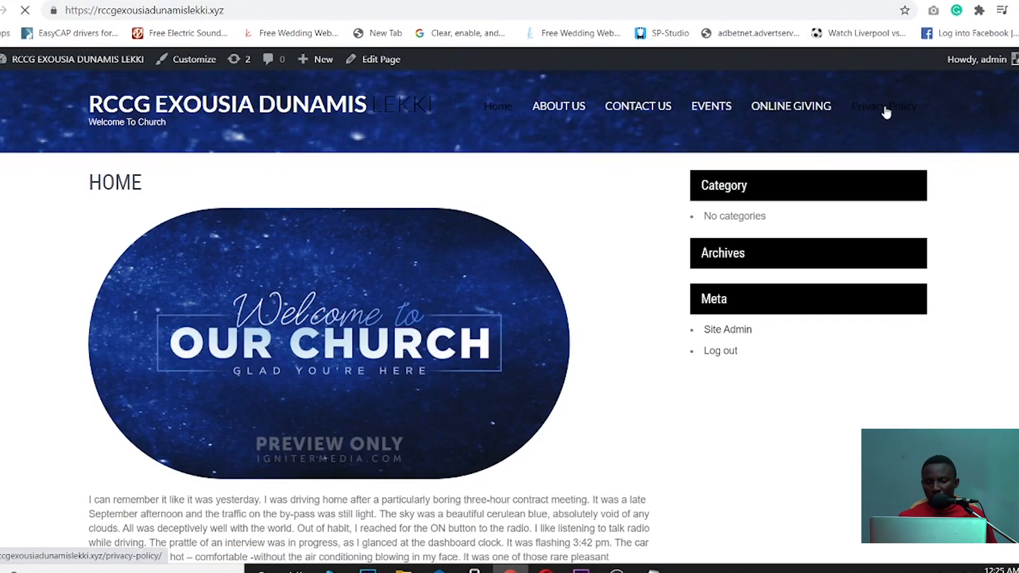
click(885, 109)
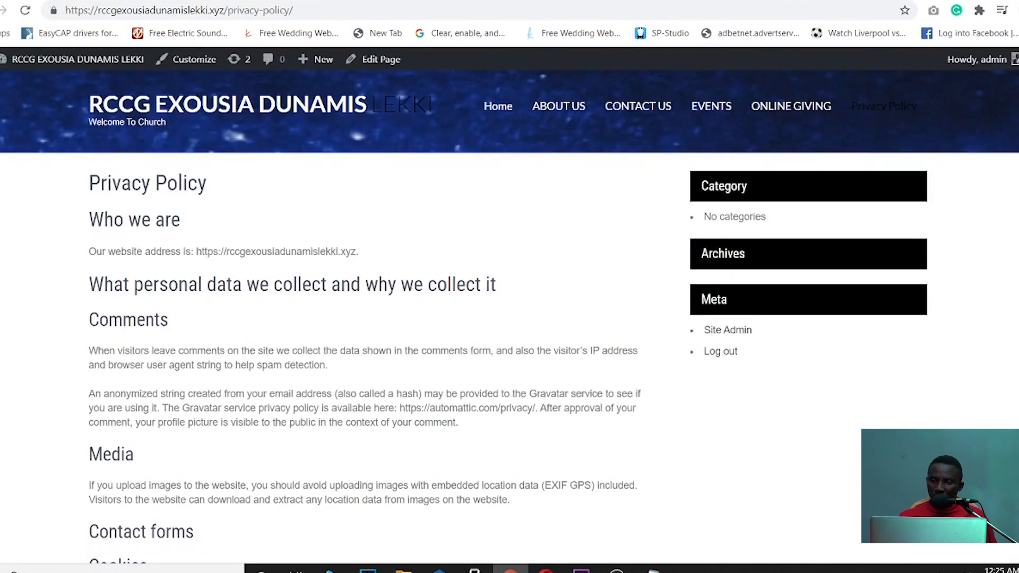
scroll(509, 319, down, 20)
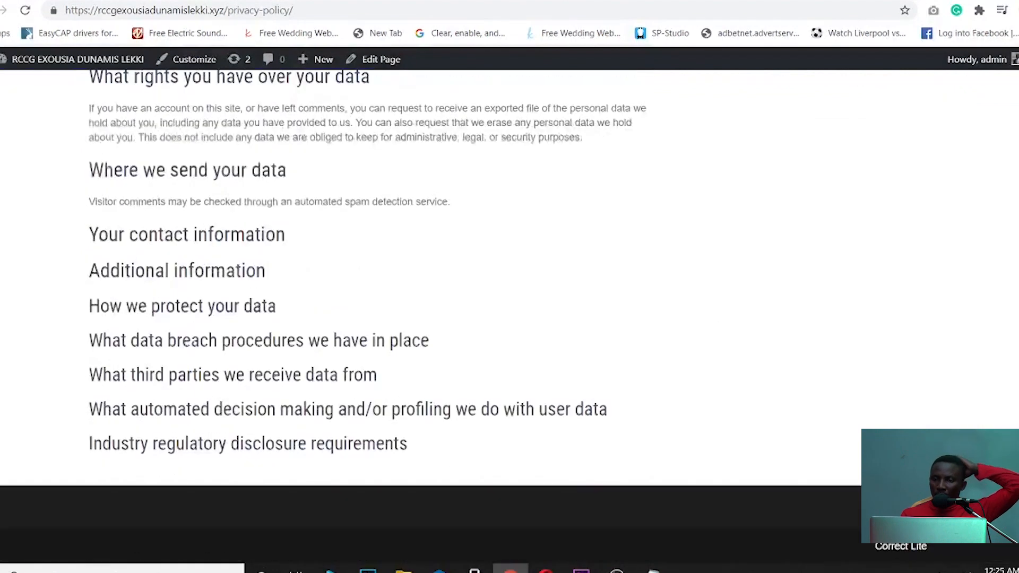
scroll(509, 318, up, 20)
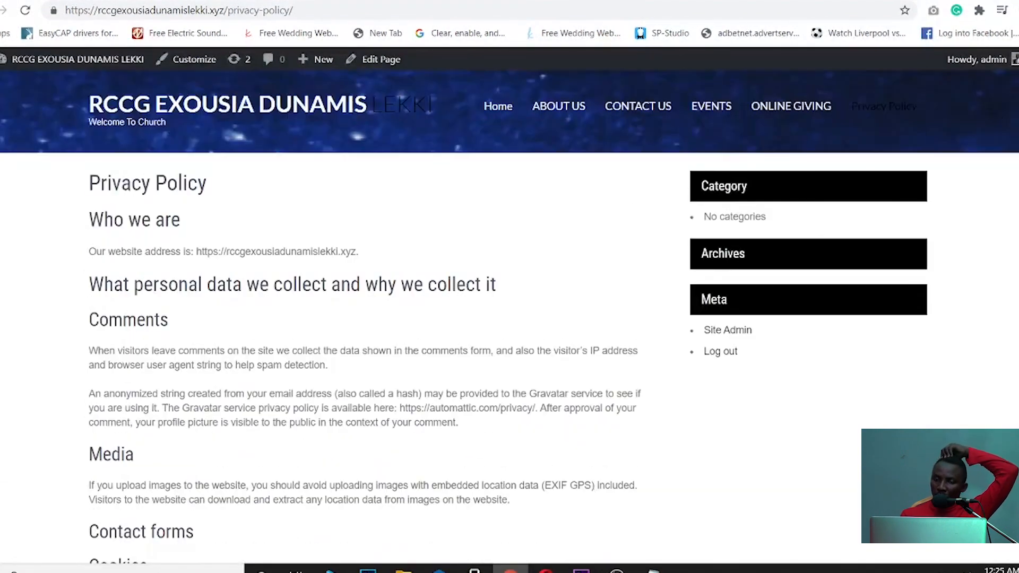
click(793, 108)
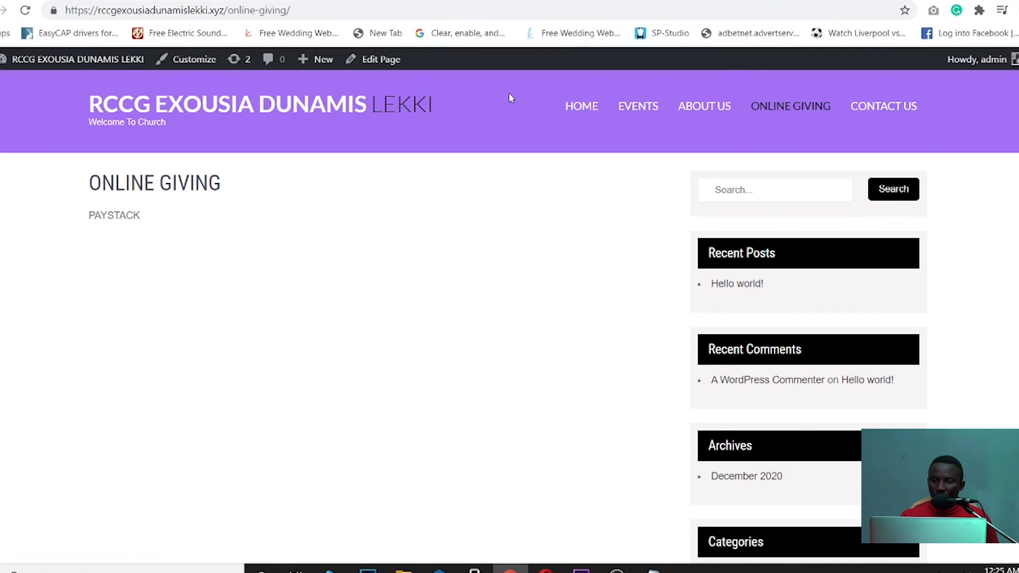
click(587, 113)
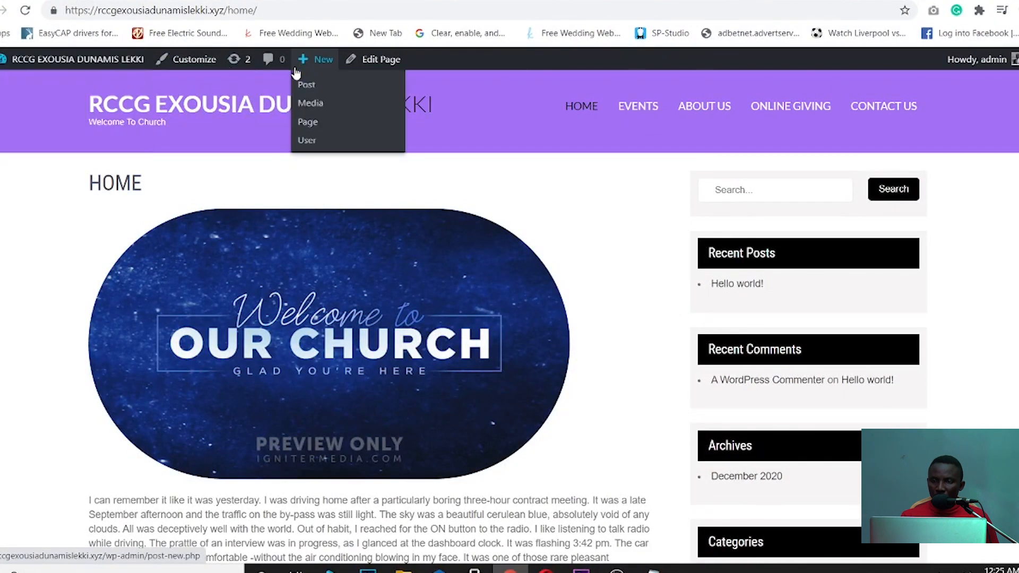
click(174, 62)
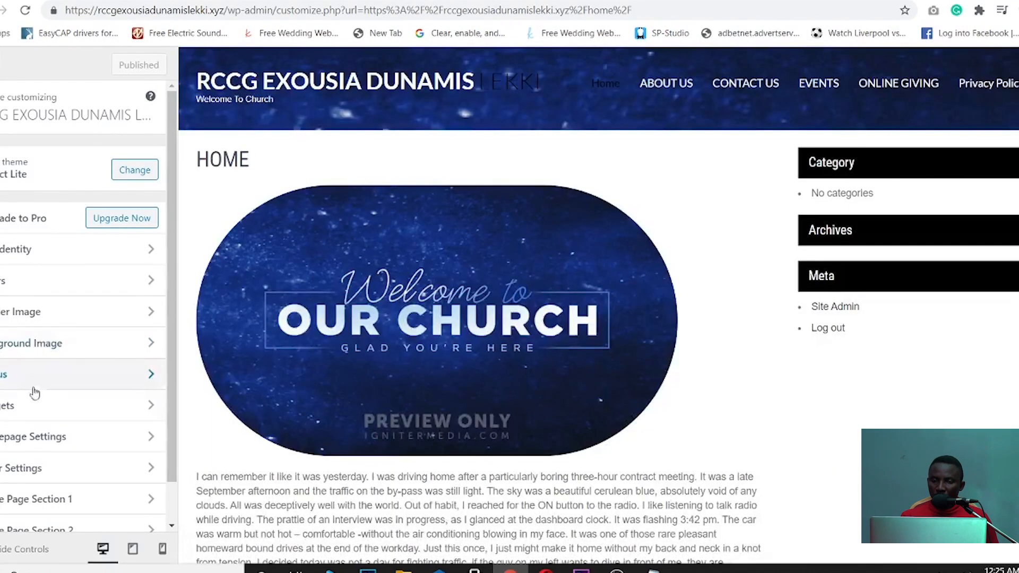
- Under Widgets, open the empty Blog Sidebar and show the available widgets to add
click(40, 409)
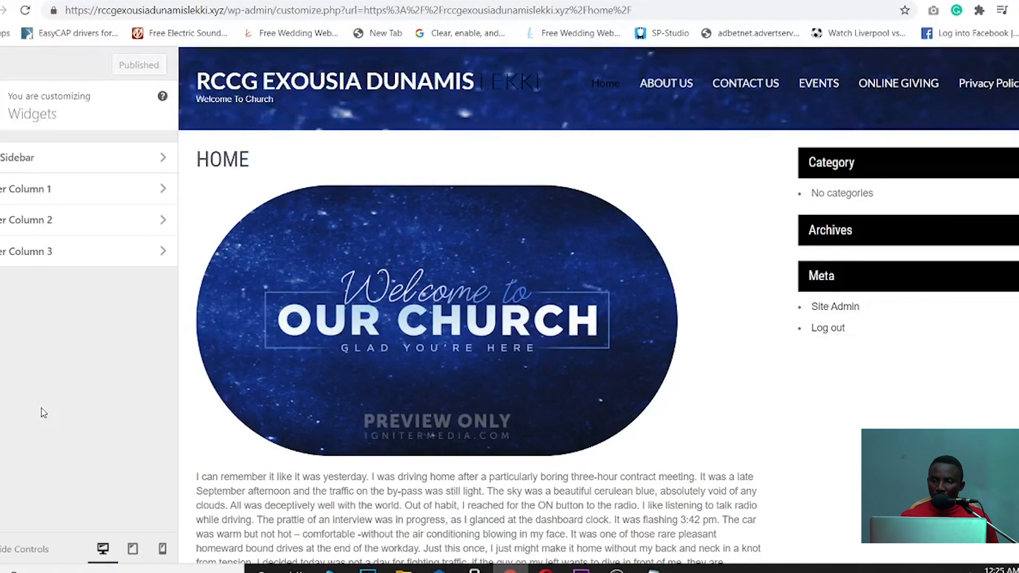
click(65, 166)
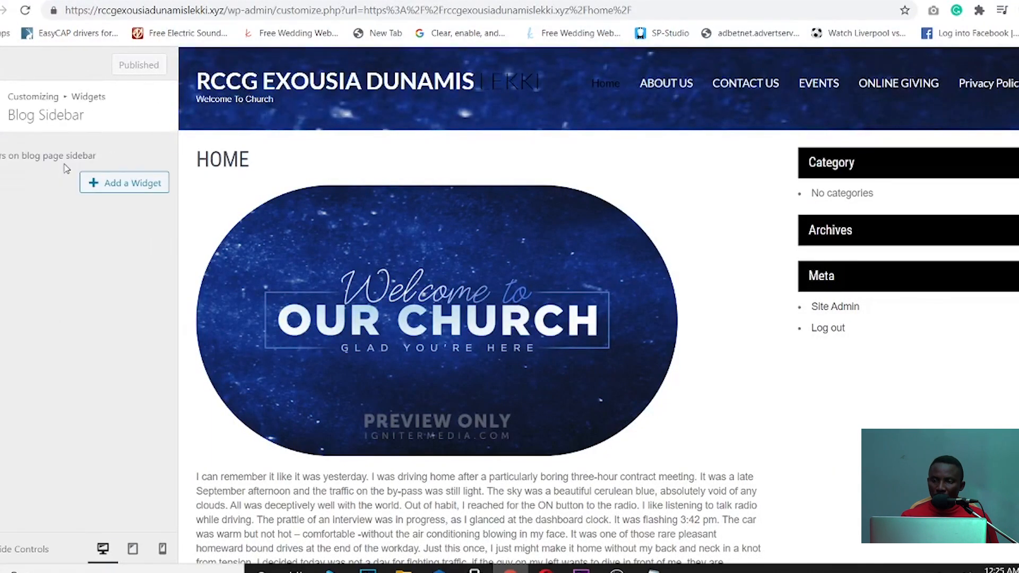
click(114, 184)
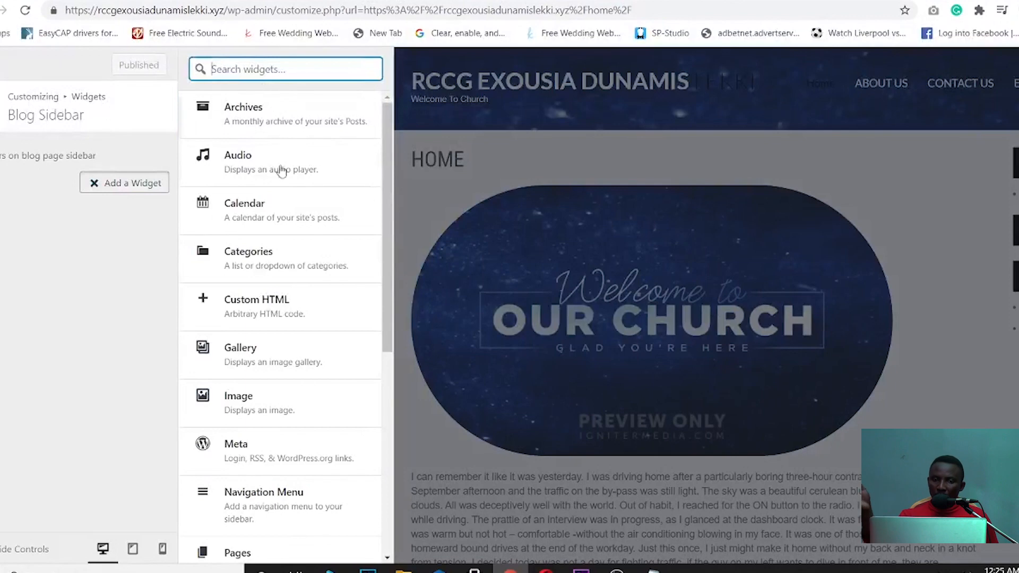